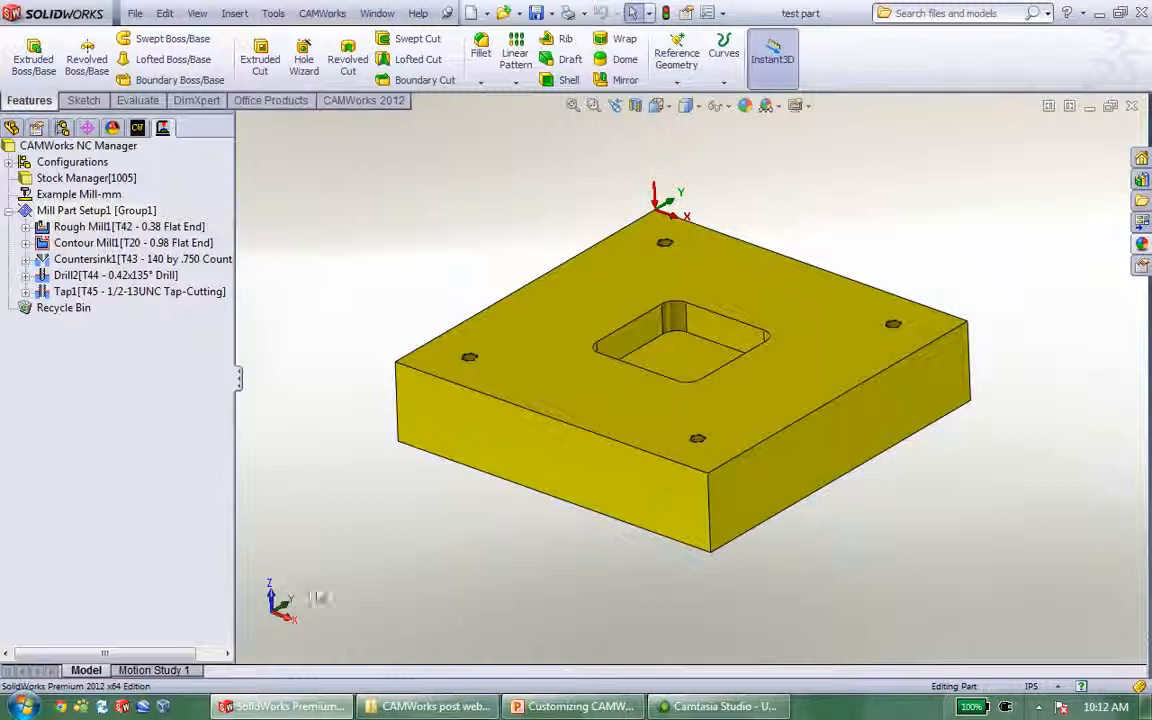
Step: Launch the UPG post generator from the installed programs
click(22, 706)
click(60, 631)
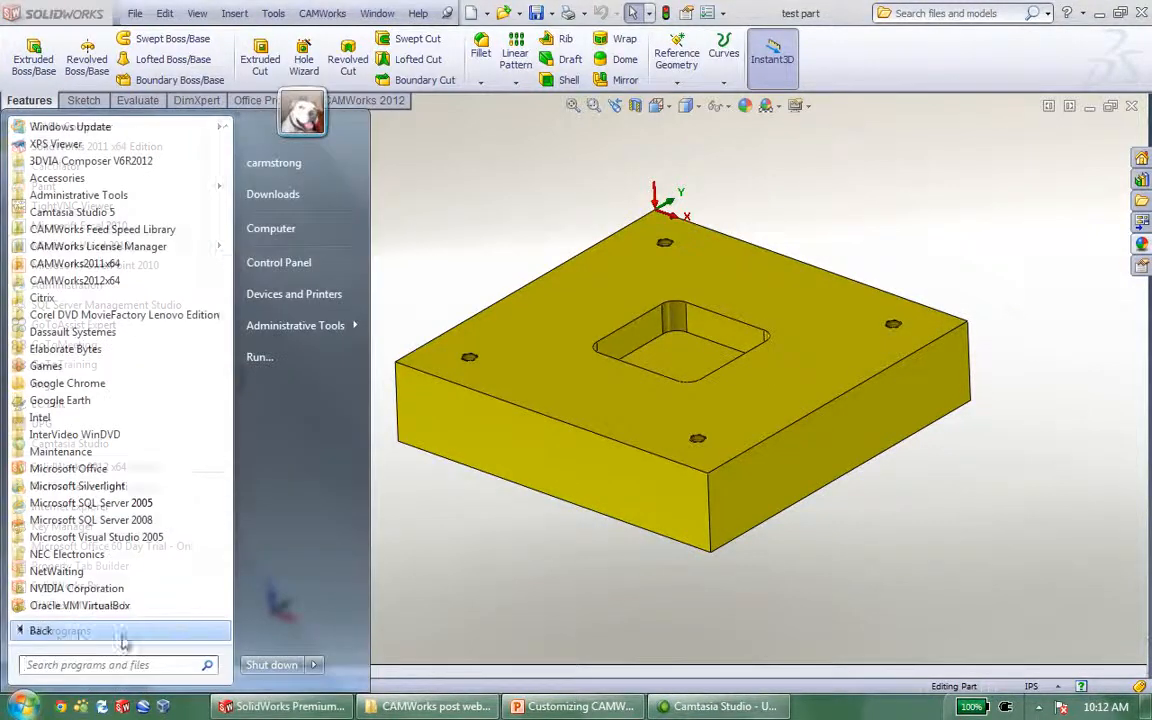
scroll(214, 435, down, 2)
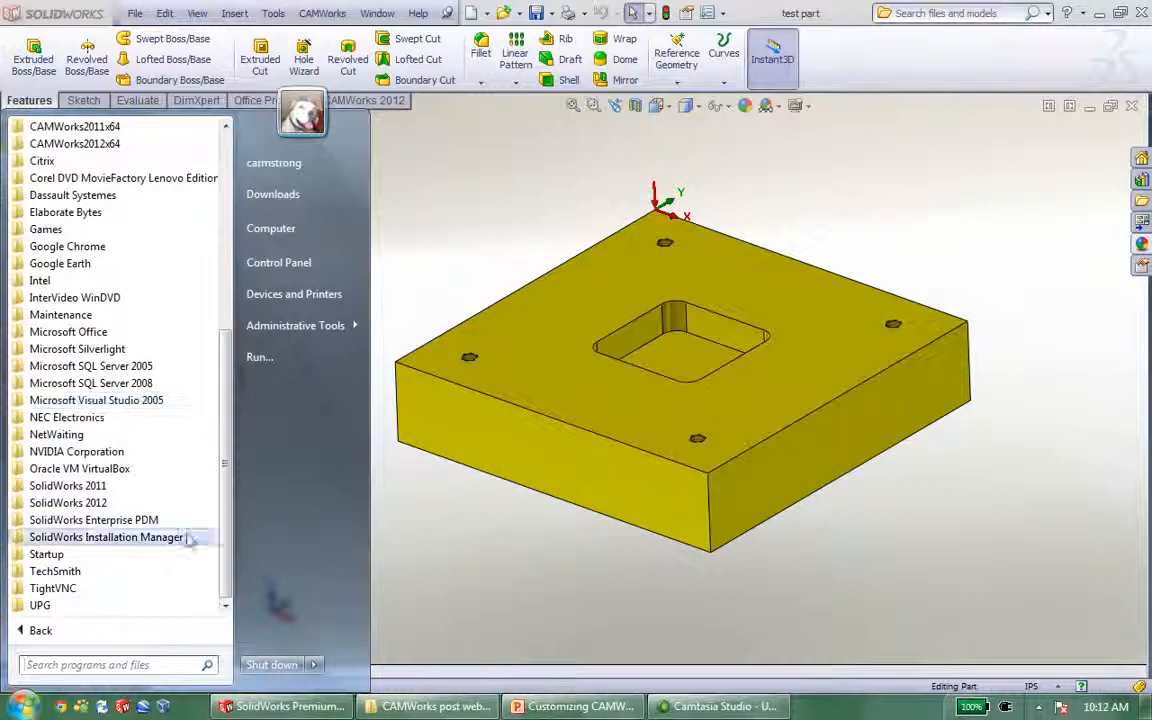
click(40, 606)
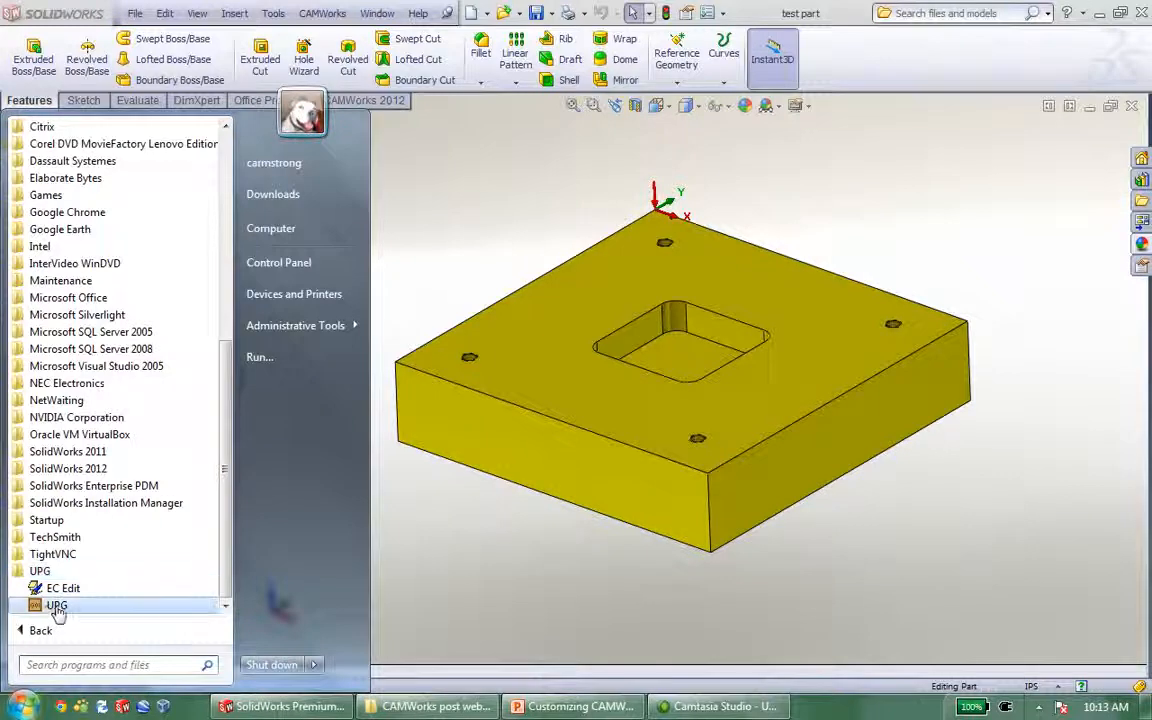
click(57, 607)
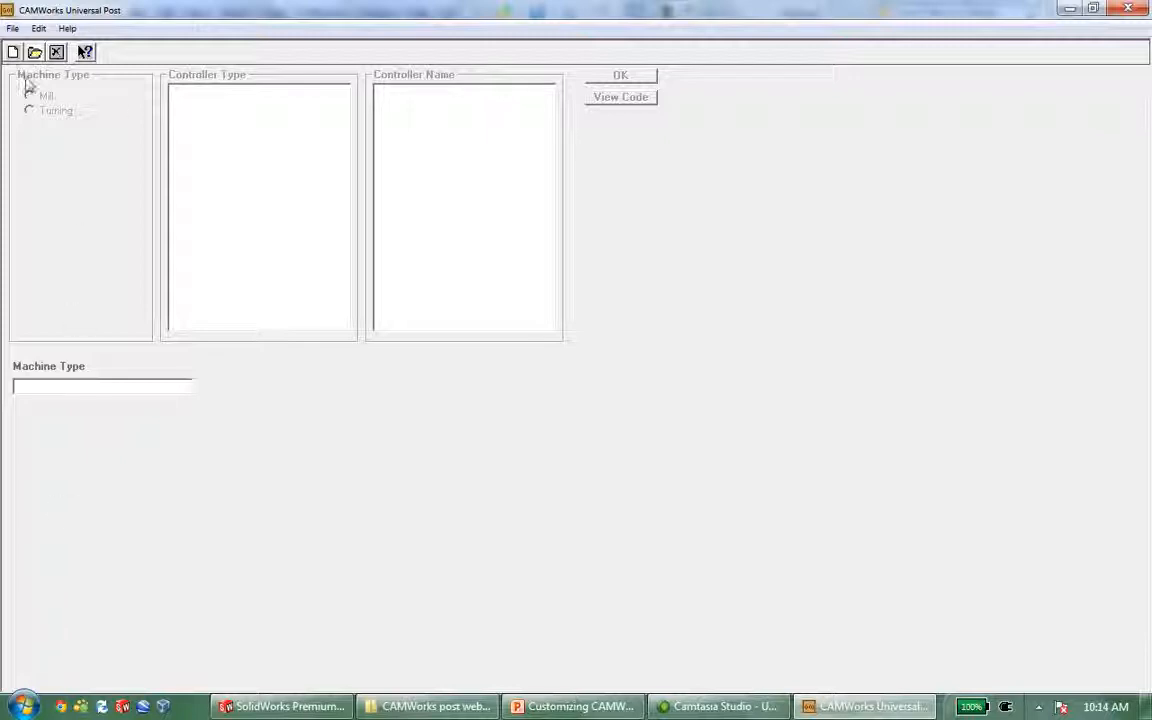
Step: Create a new Mill post with the Fanuc controller type and the Haas controller template
click(12, 28)
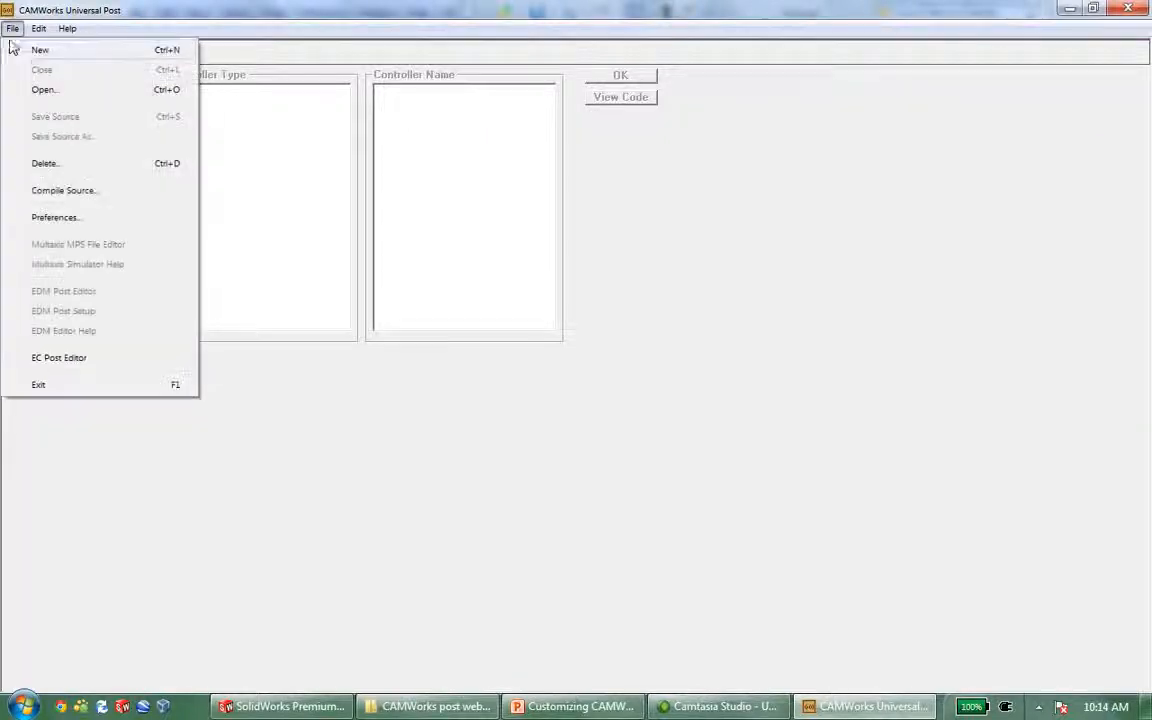
click(14, 50)
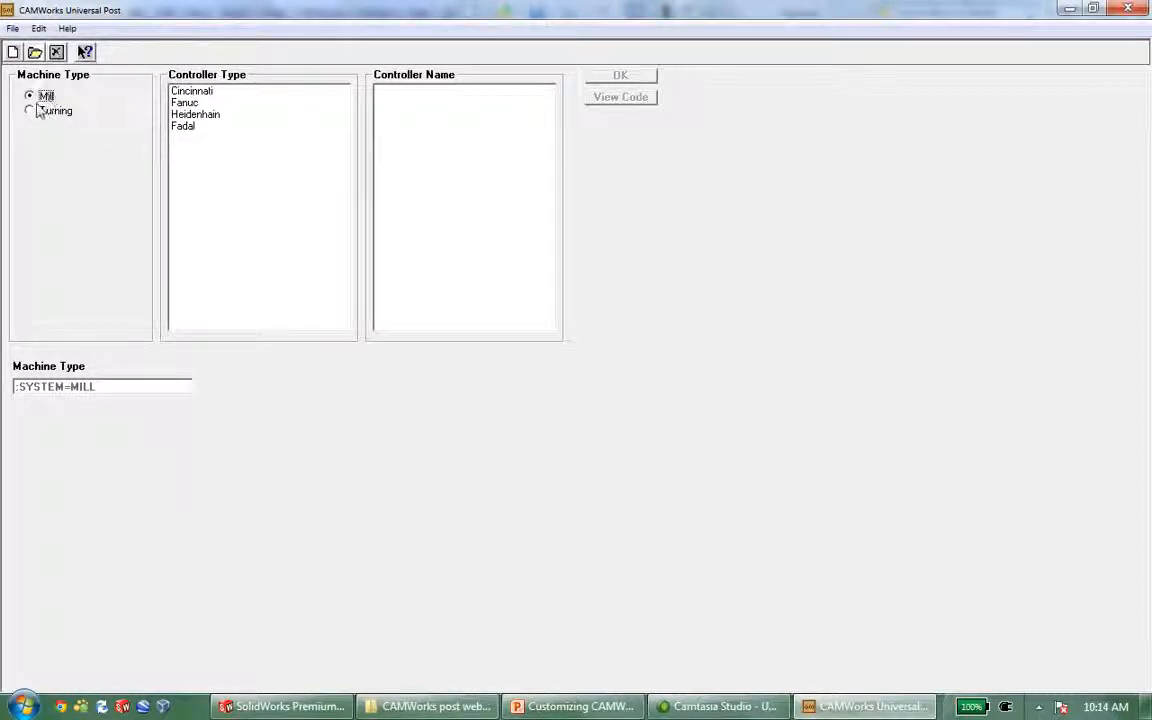
click(186, 103)
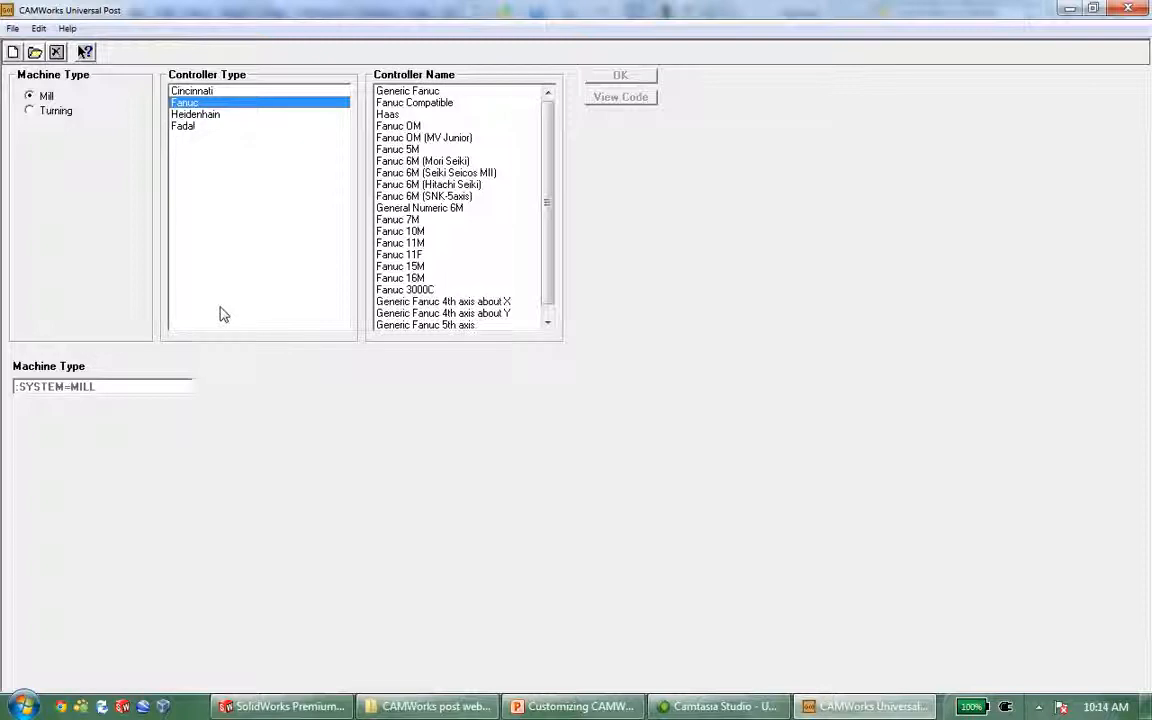
click(390, 114)
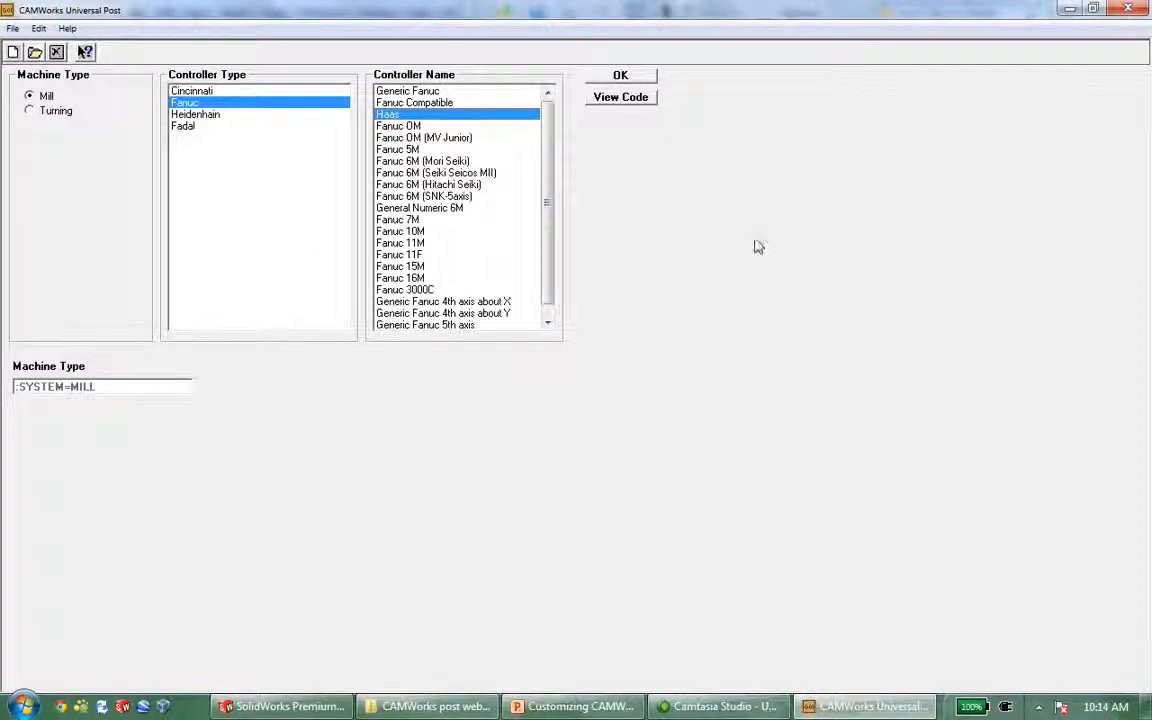
click(628, 77)
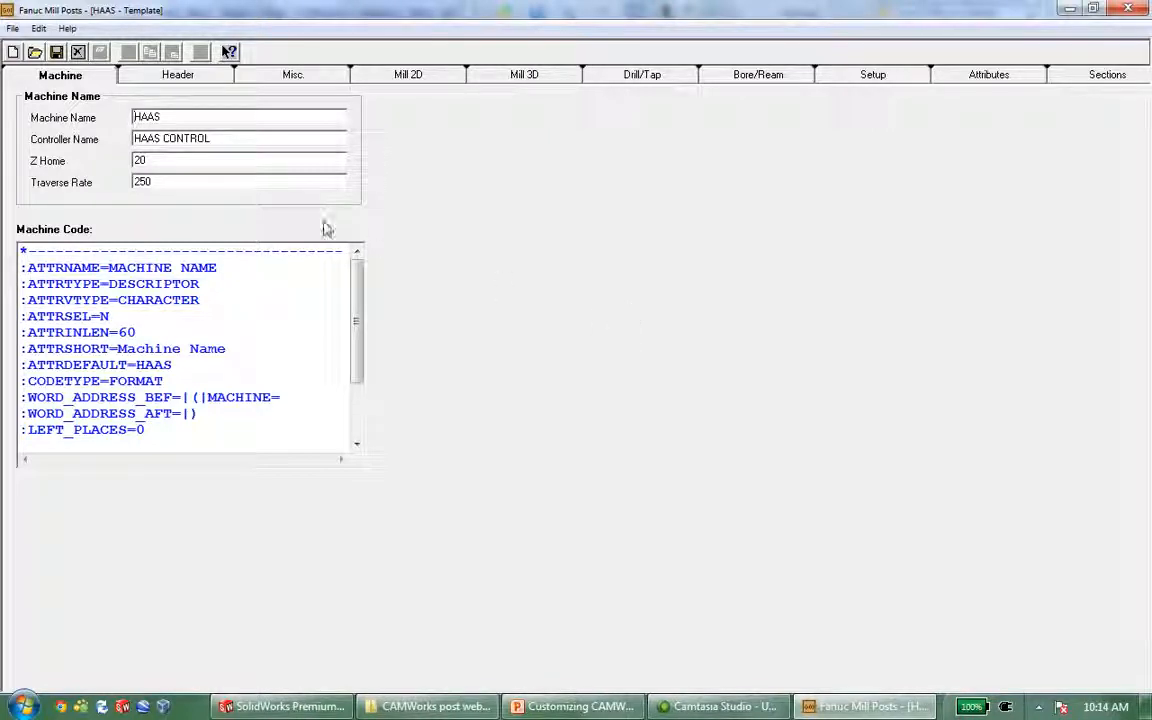
Step: In the post header, set the global right places to 3 and the arc quadrants to 360 Degrees (Full)
double_click(143, 120)
click(175, 124)
click(176, 76)
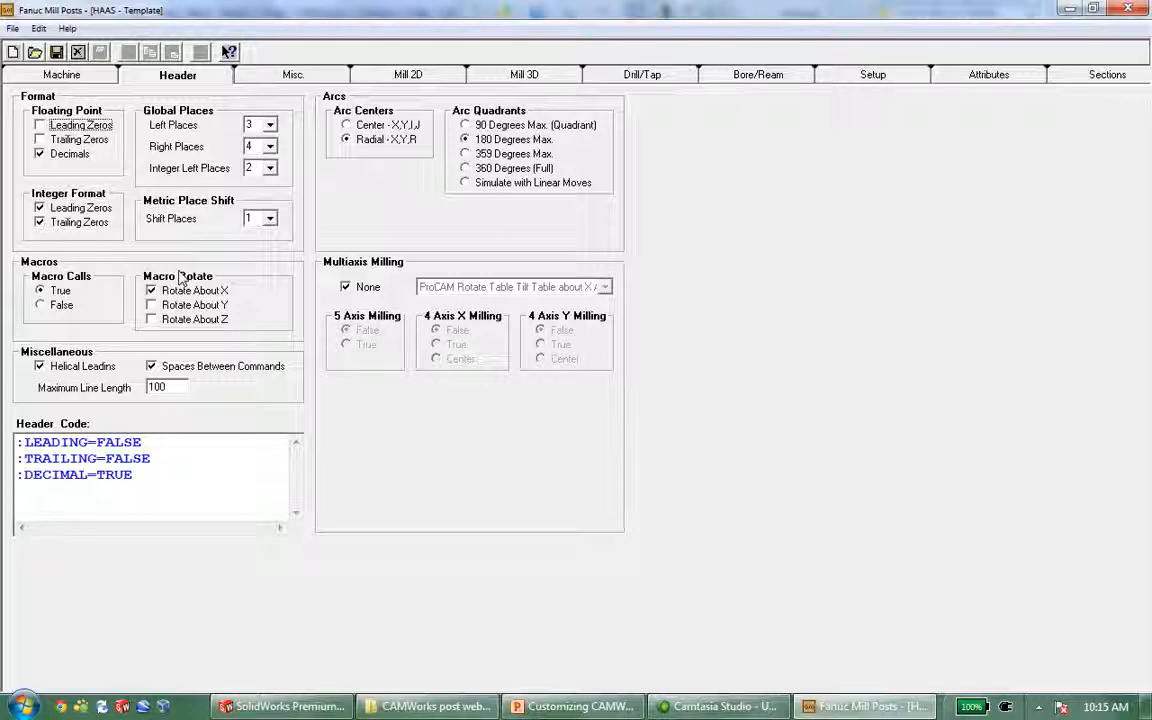
click(250, 146)
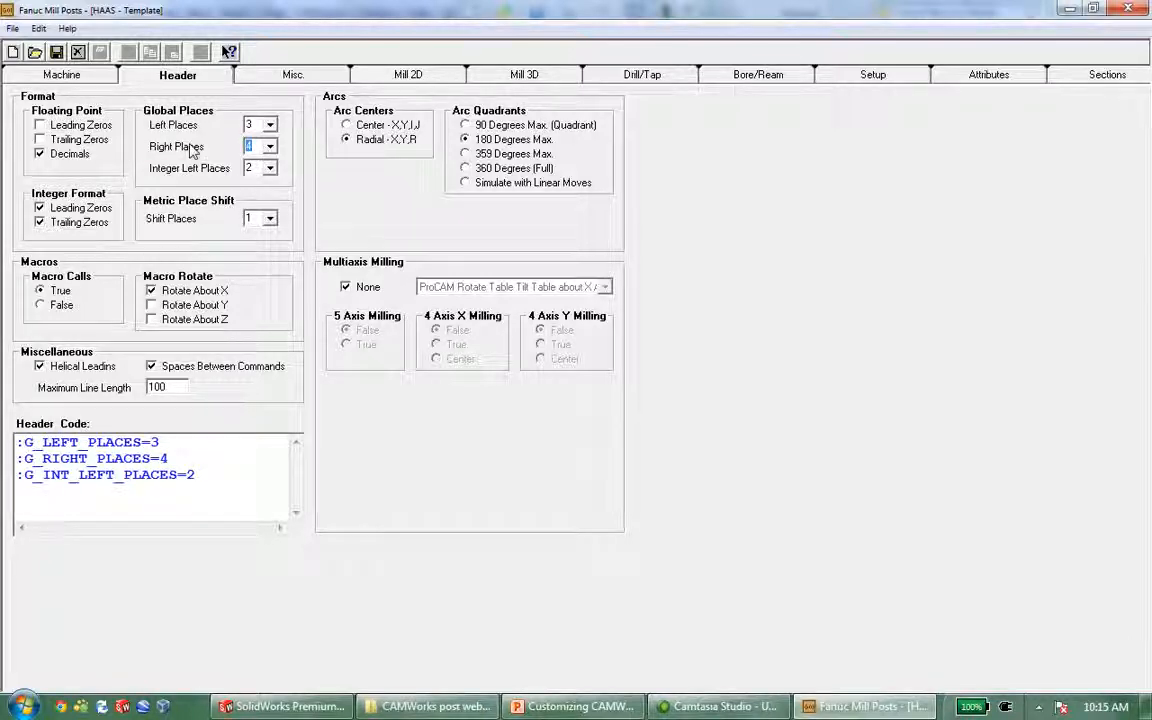
click(271, 147)
click(261, 176)
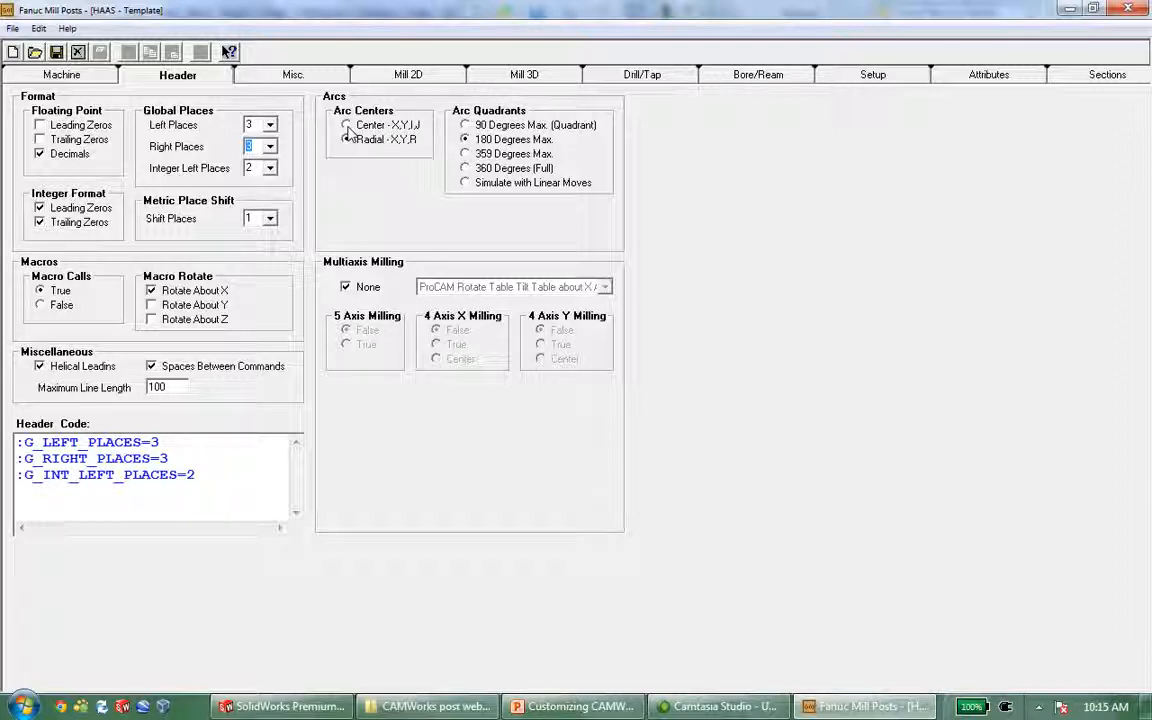
click(465, 168)
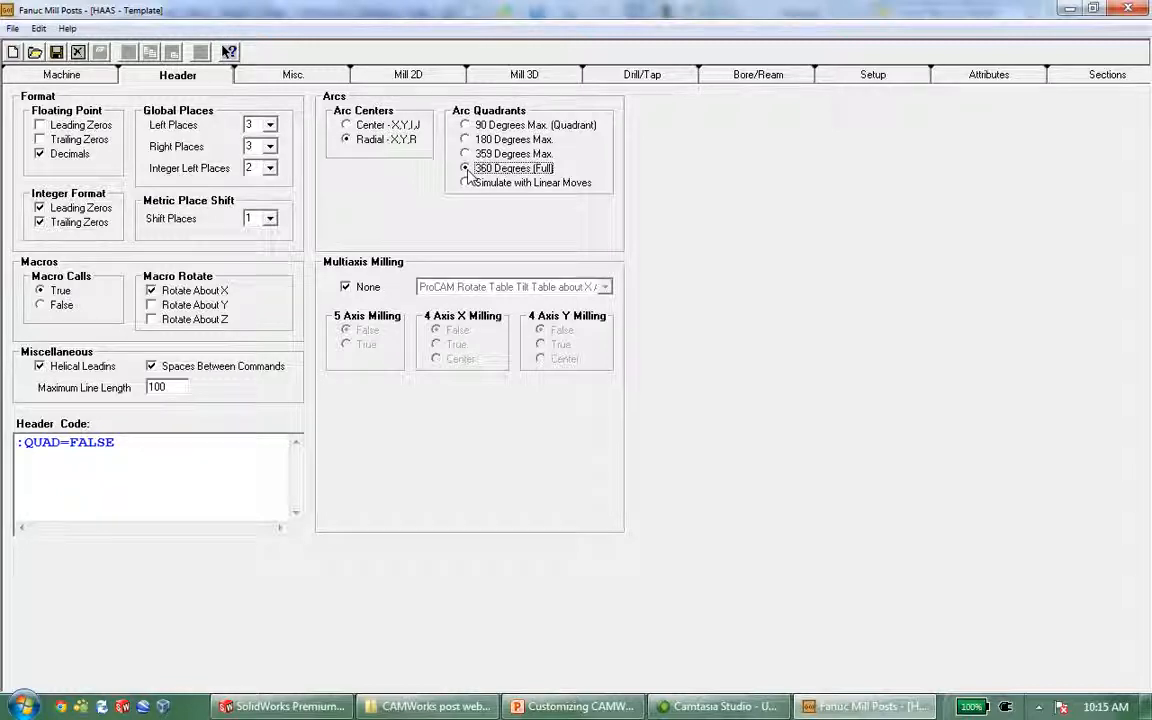
Step: Set the sequence output to Three Place Seq. Numbers and the maximum sequence number to 99999
click(287, 76)
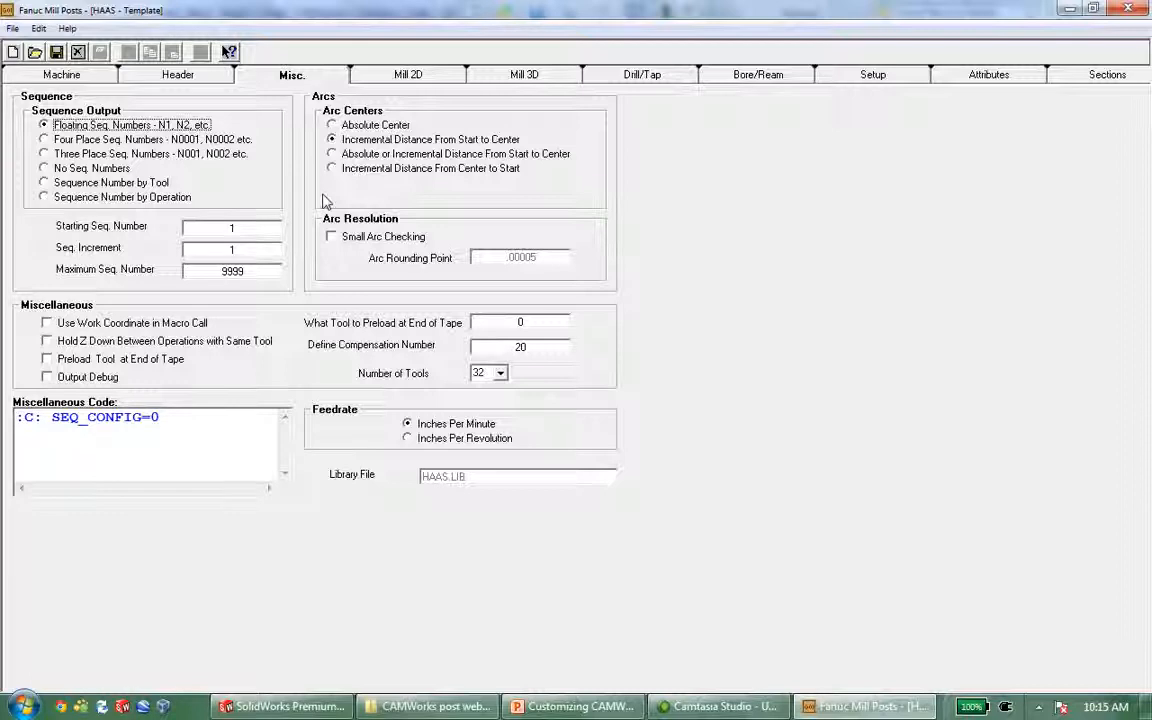
click(45, 154)
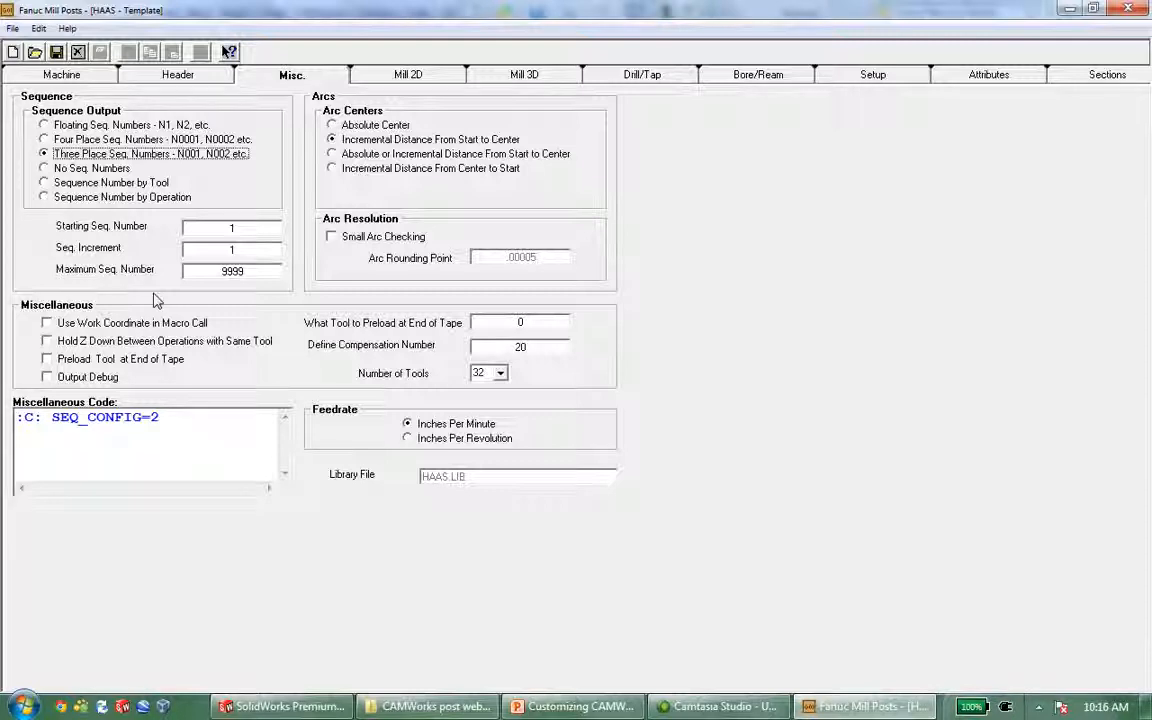
click(240, 271)
text(9)
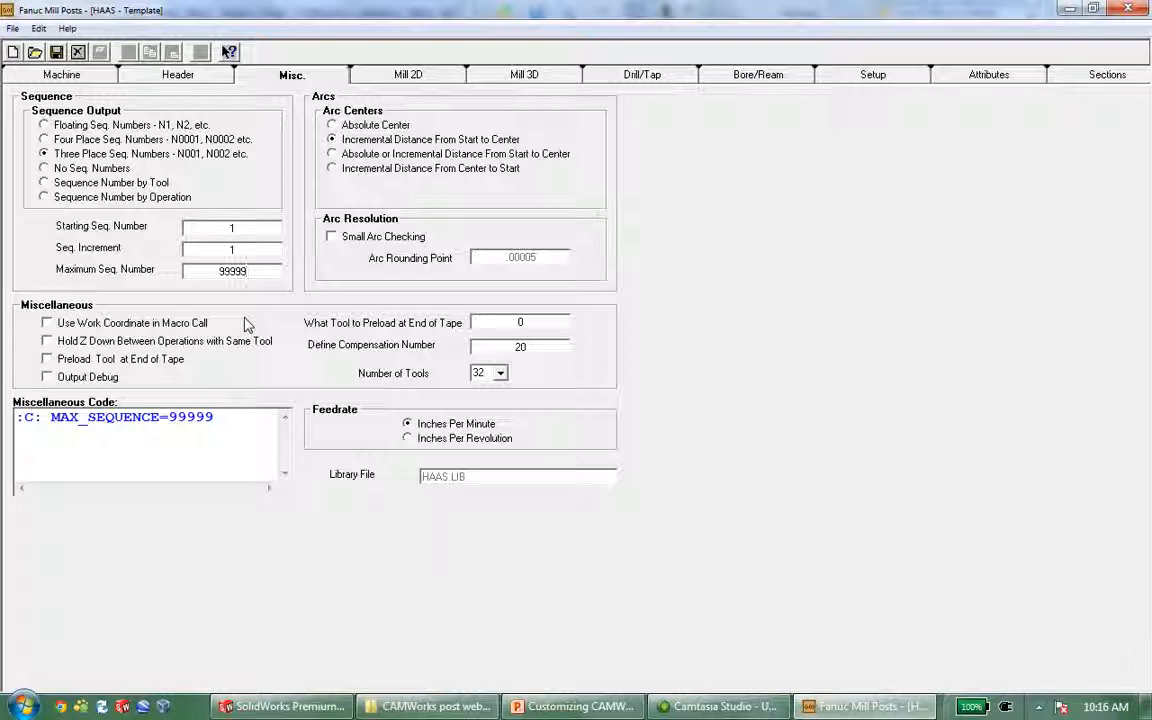
drag(250, 271, 195, 268)
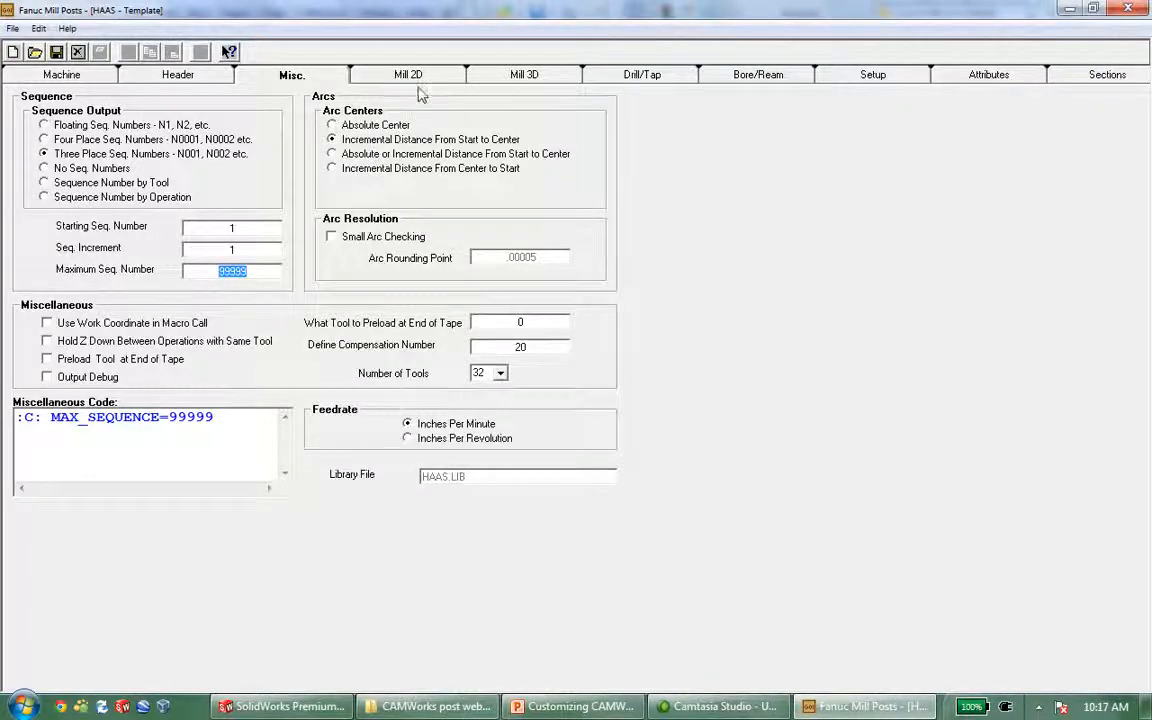
Step: Review the Mill 2D, Mill 3D and Drill/Tap operation settings, and enable the setup prompt for Program Name
click(380, 75)
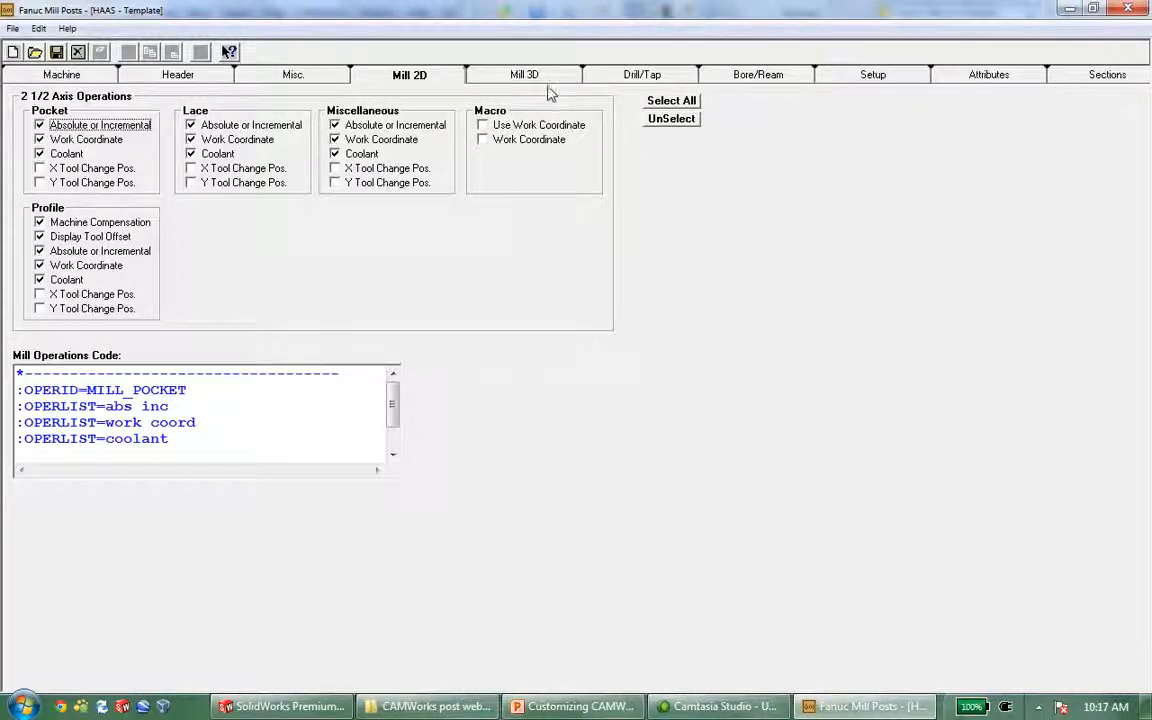
click(500, 76)
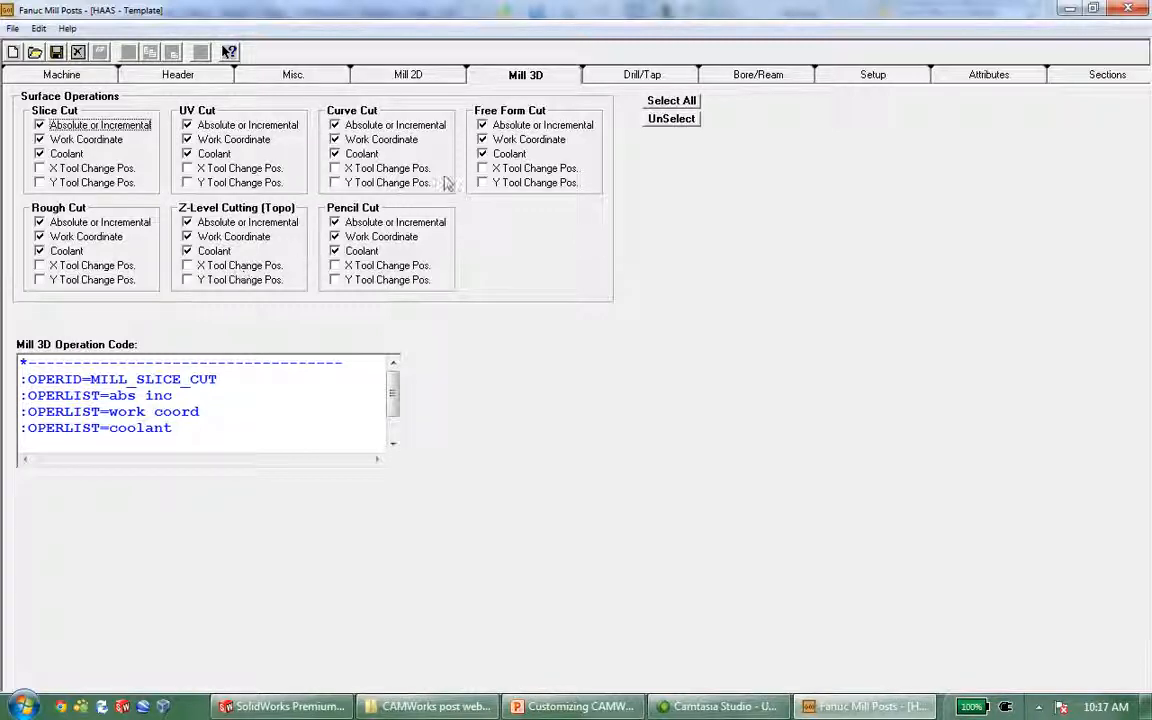
click(615, 76)
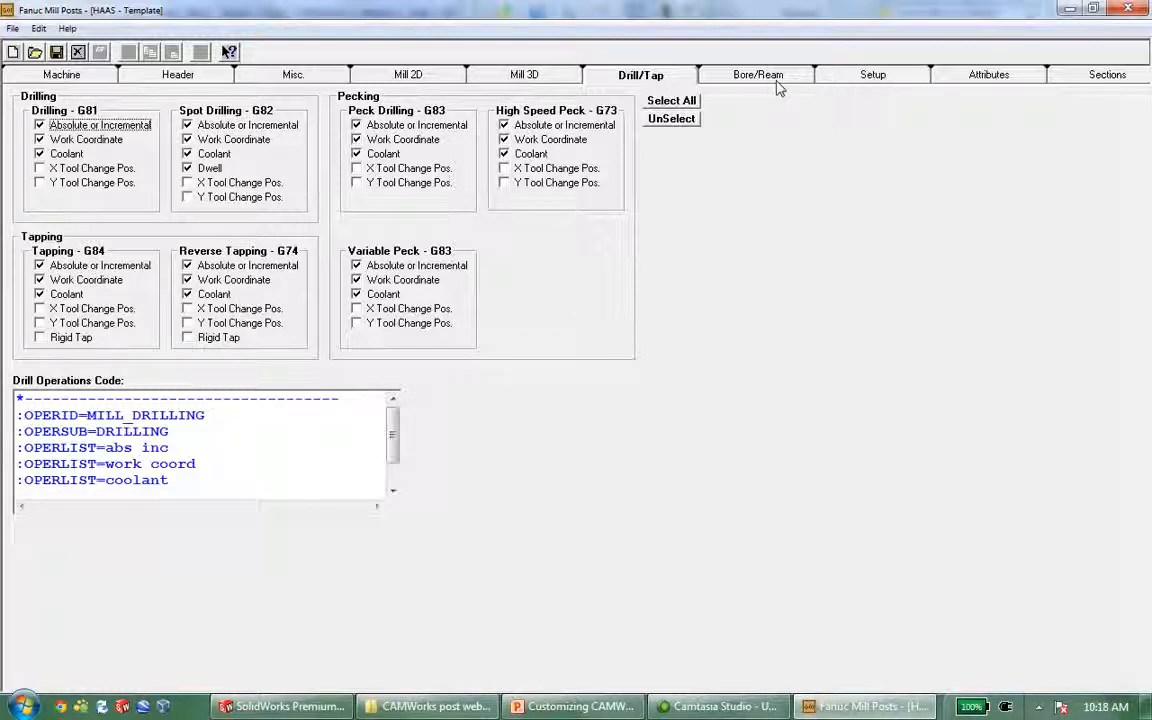
click(850, 75)
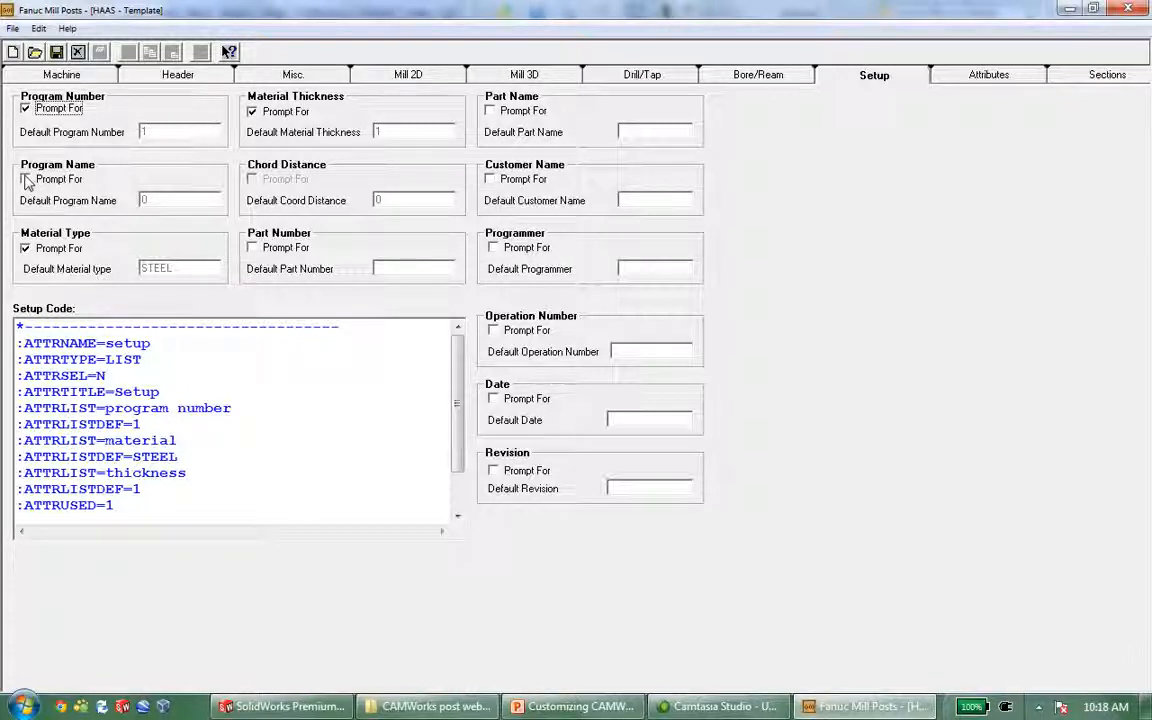
click(26, 180)
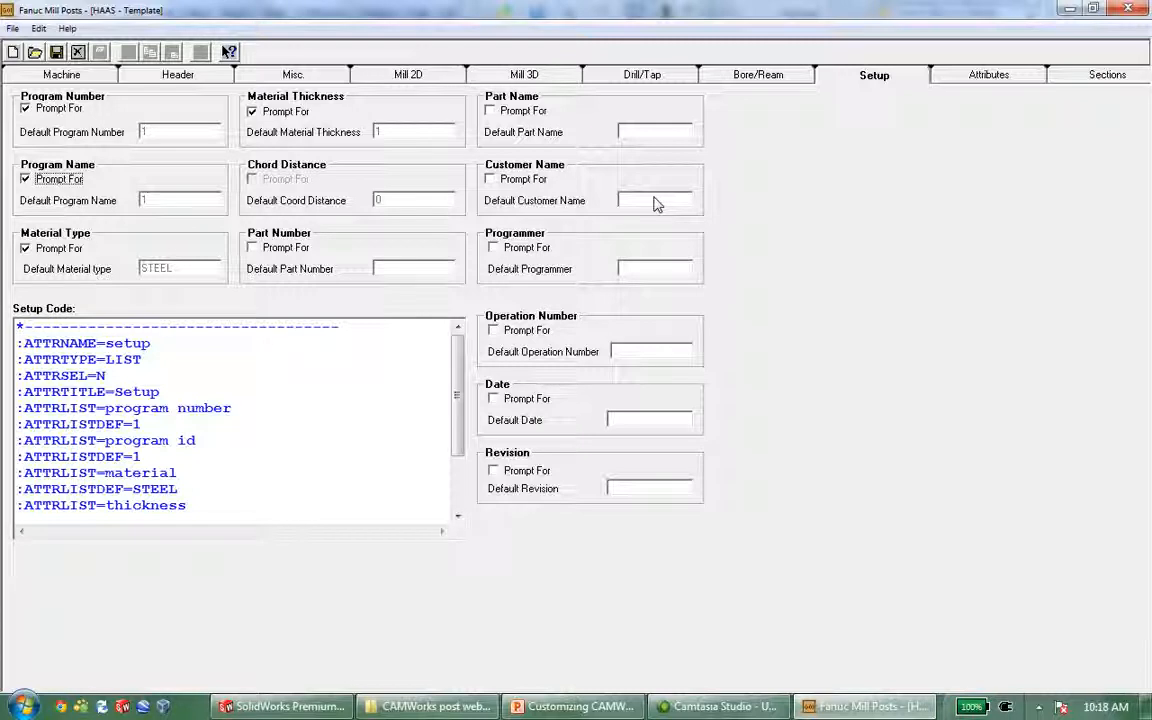
Step: Make the Program Stop and Optional Stop attributes available in CAMWorks
click(980, 80)
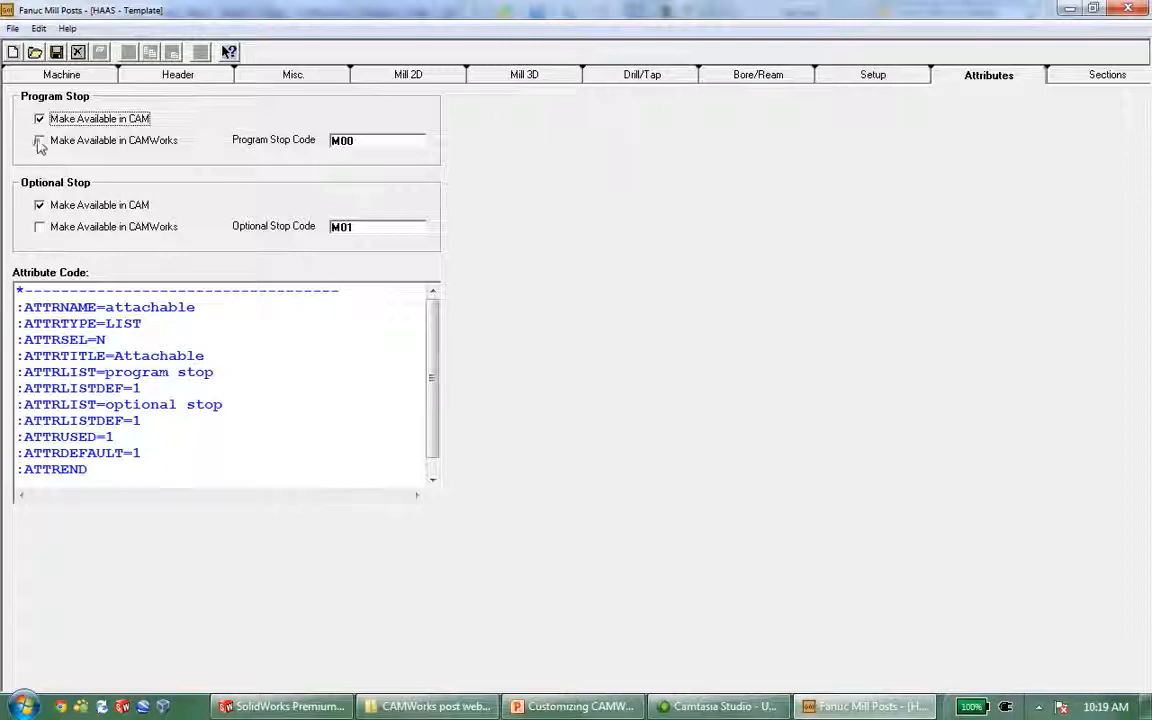
click(39, 140)
click(40, 227)
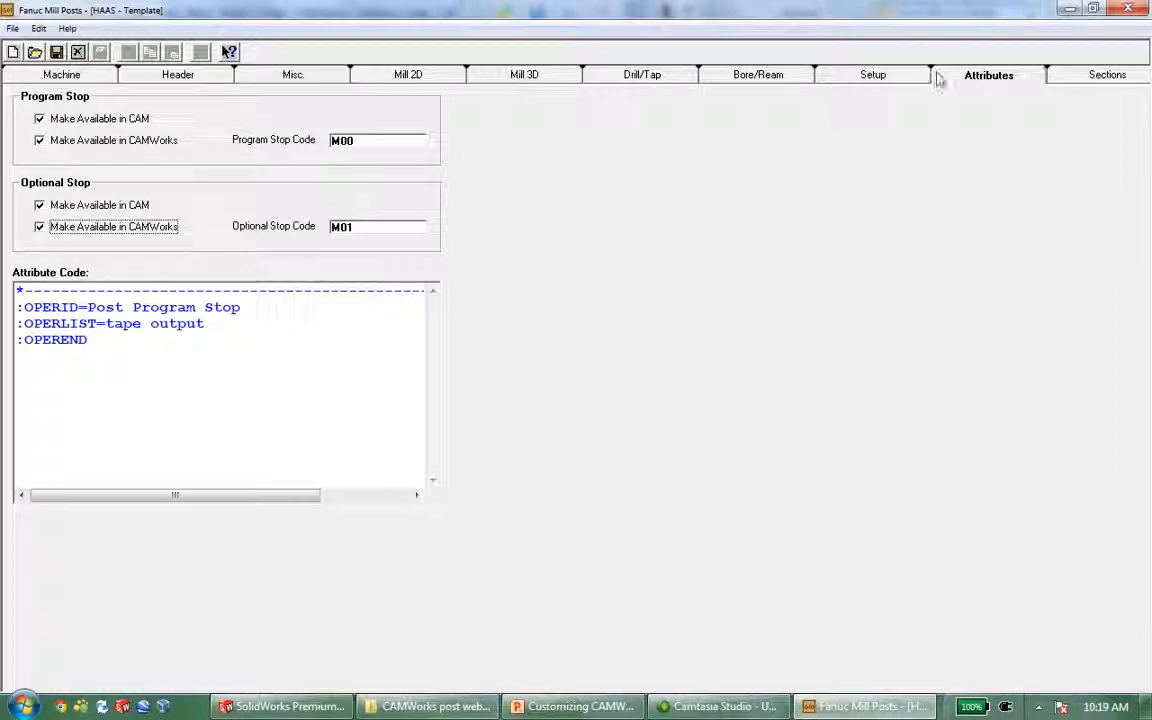
Step: Examine the Init Tool Change section's code for the tool number, tool change, tool comment, spindle speed and spindle direction
click(1082, 75)
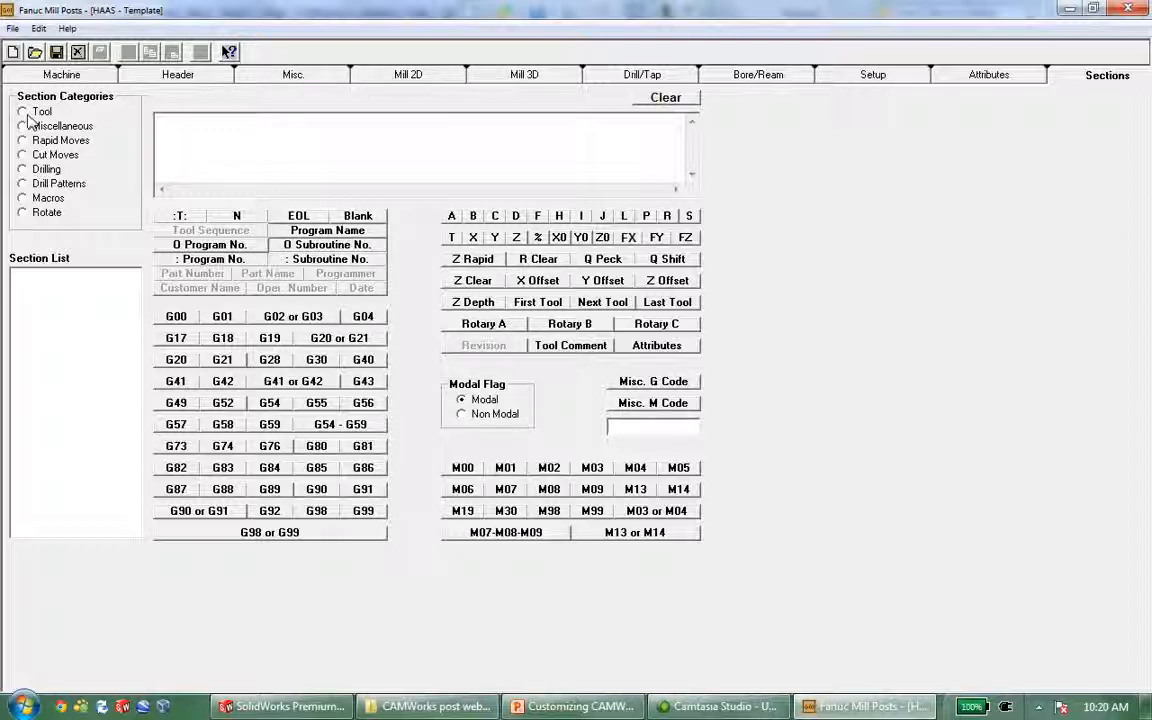
click(22, 112)
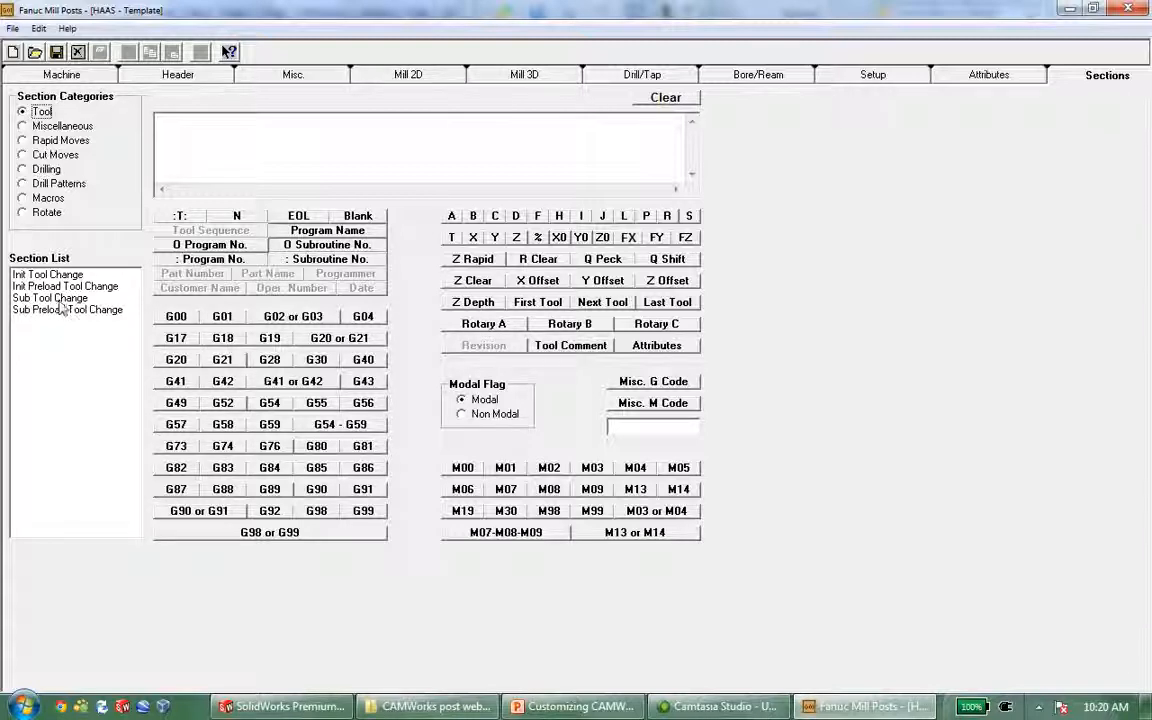
click(58, 275)
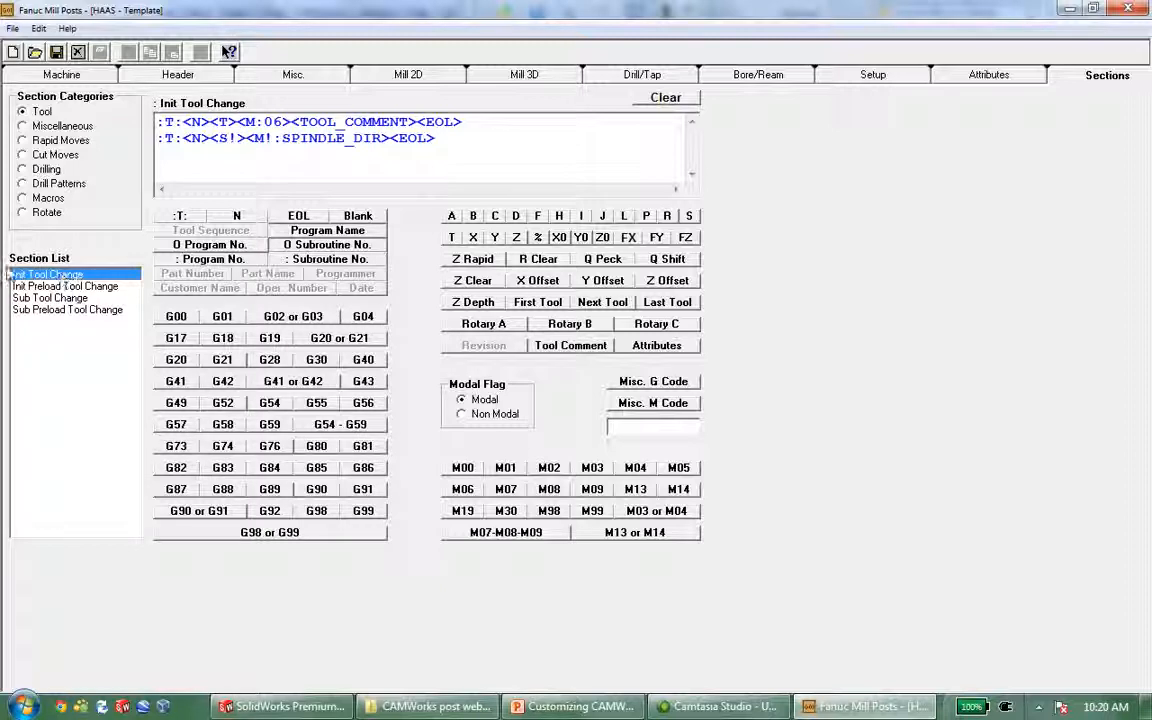
drag(450, 138, 158, 118)
click(340, 155)
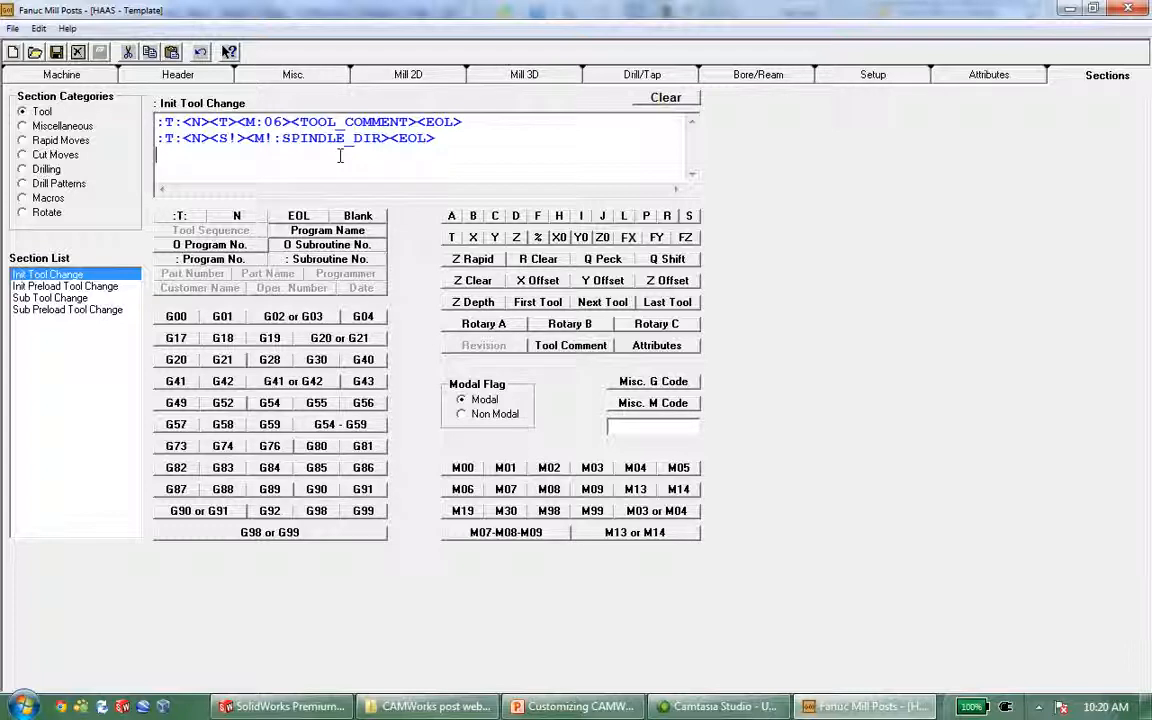
drag(291, 122, 420, 122)
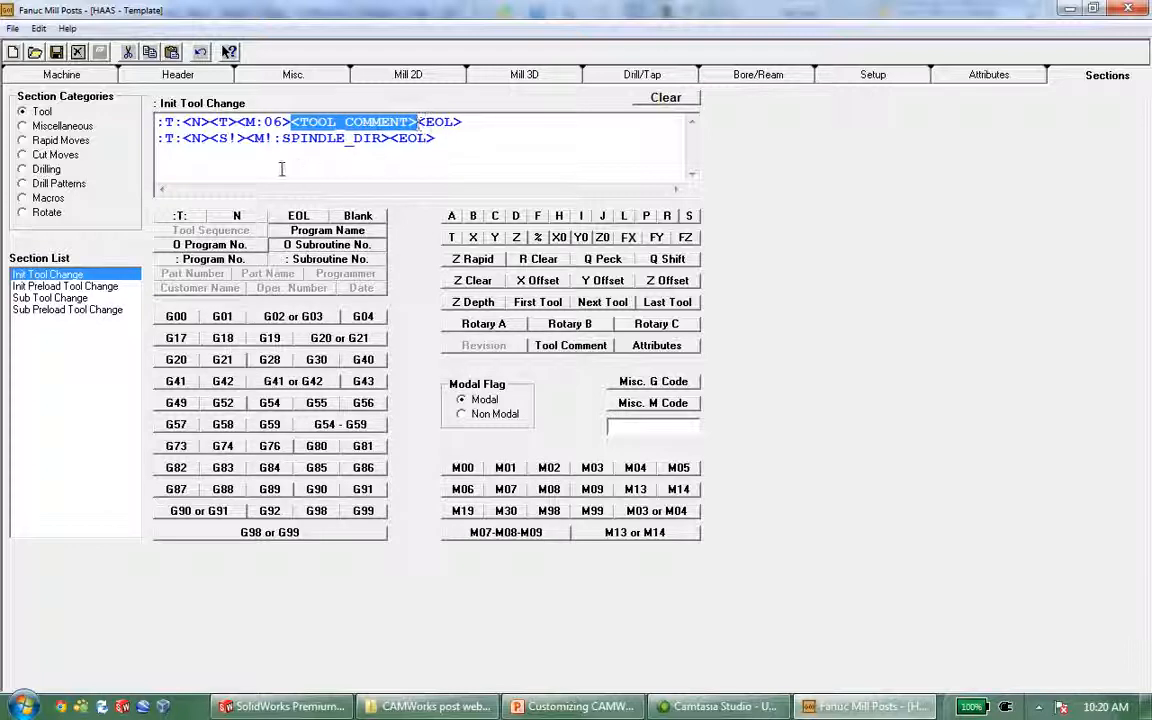
drag(248, 140, 372, 138)
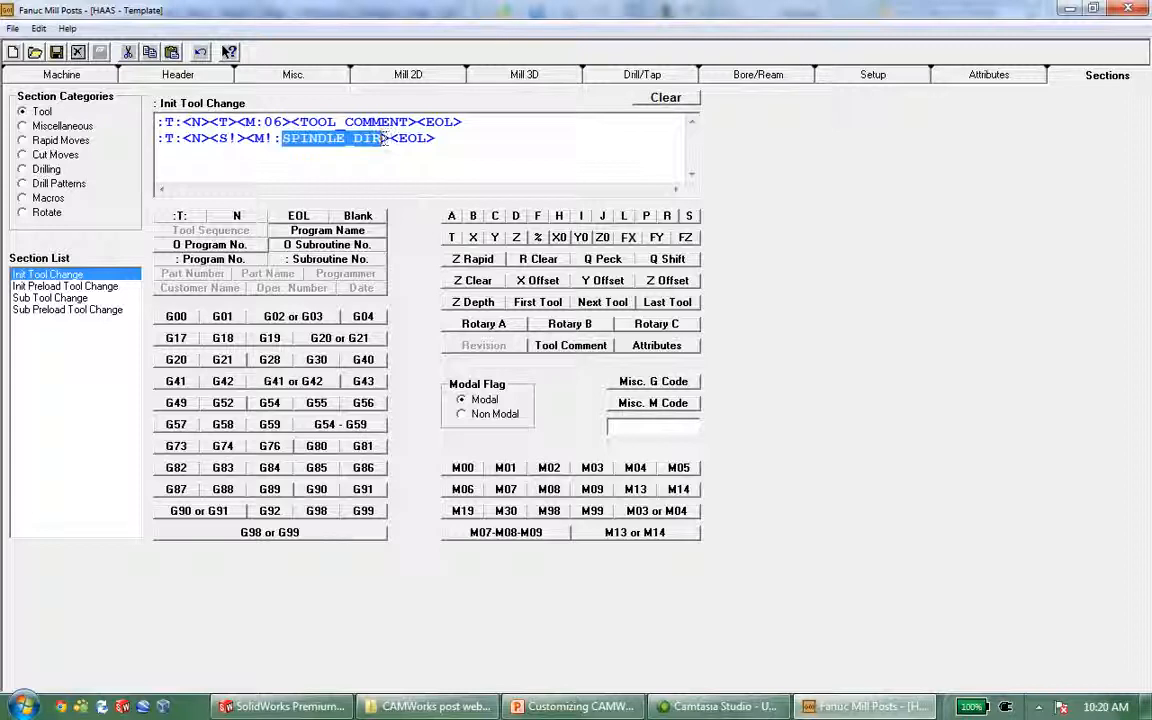
click(255, 147)
drag(247, 138, 391, 139)
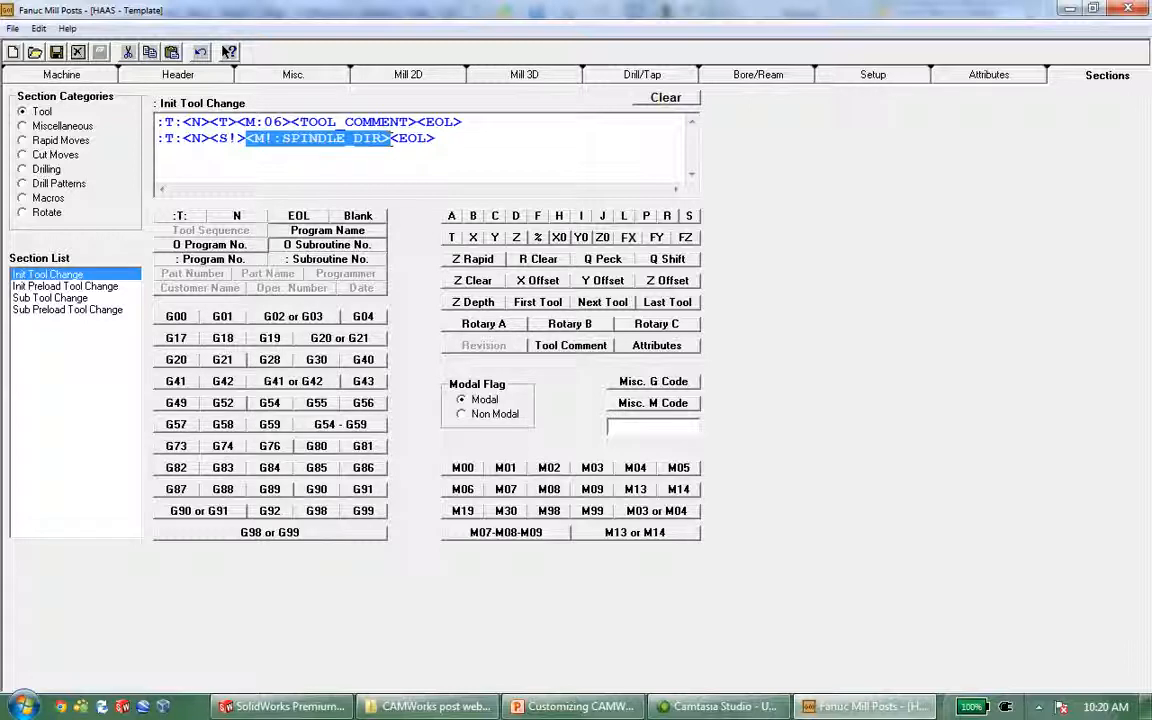
click(266, 168)
double_click(227, 138)
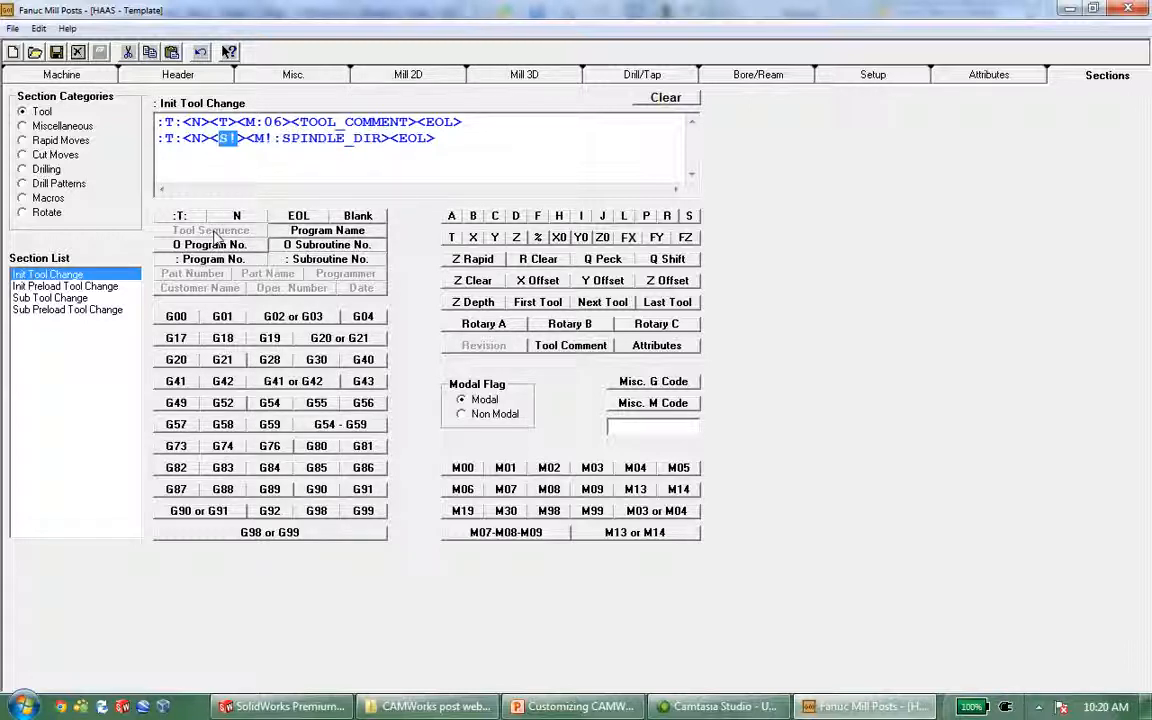
double_click(224, 122)
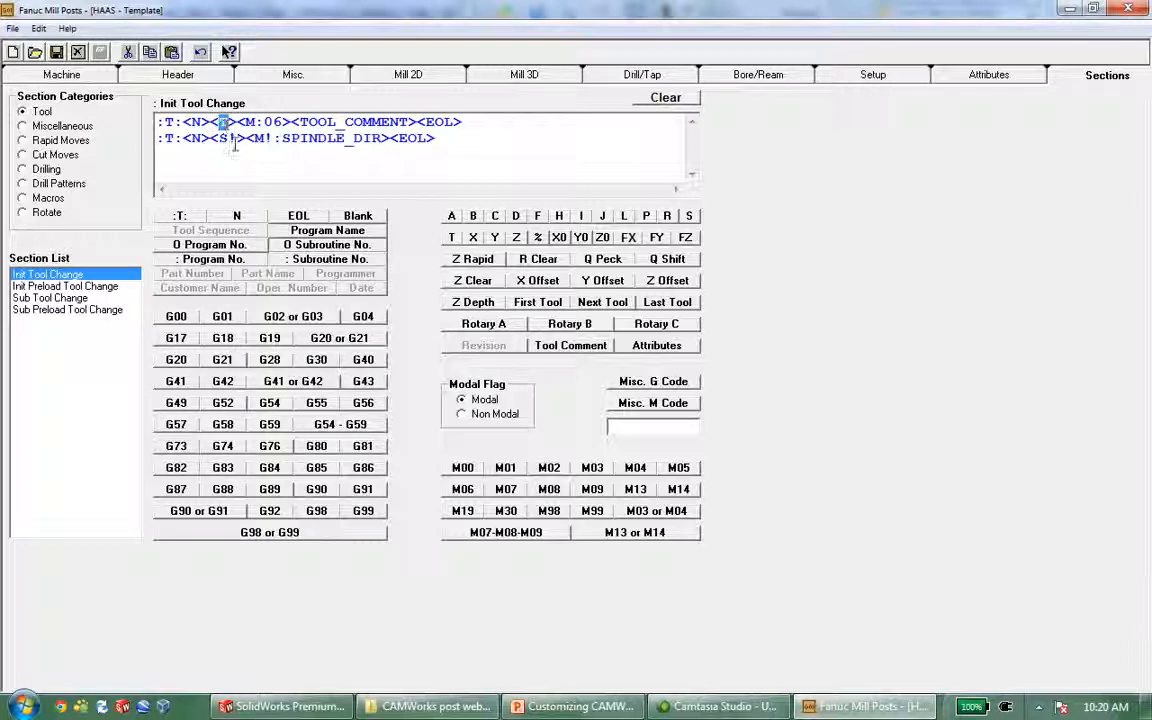
double_click(262, 122)
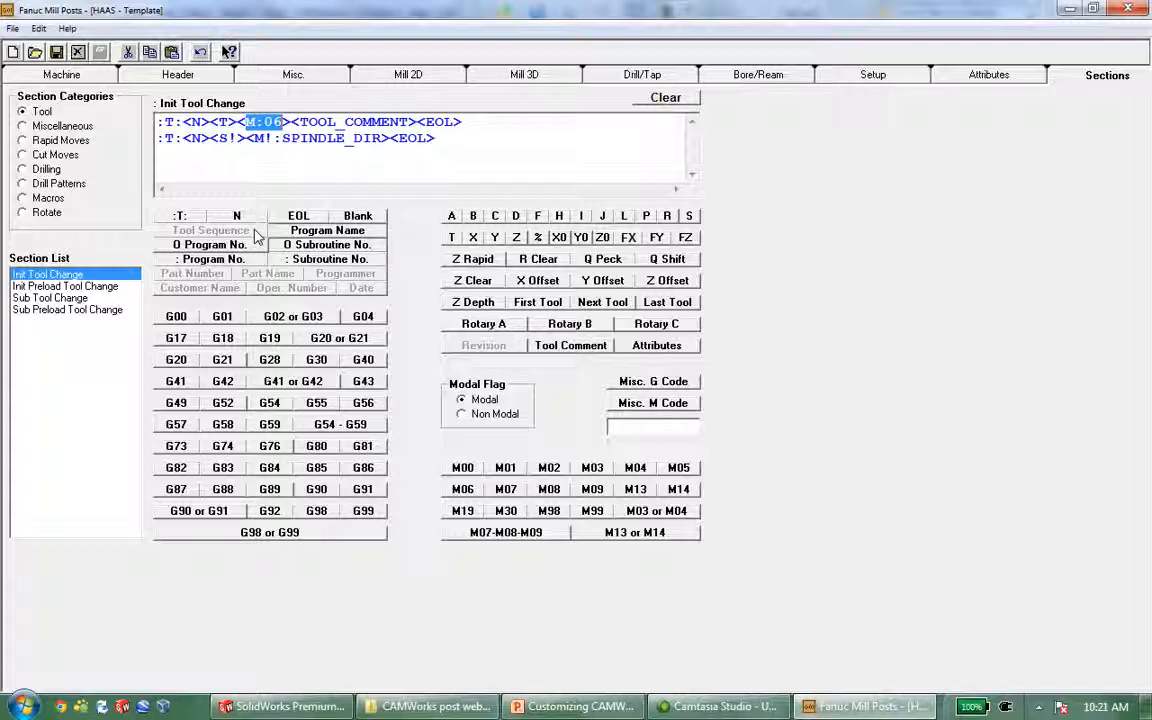
Step: Examine the Start of Tape code in the Miscellaneous sections, including the percent sign, program number, sequence number and startup G-codes
click(38, 126)
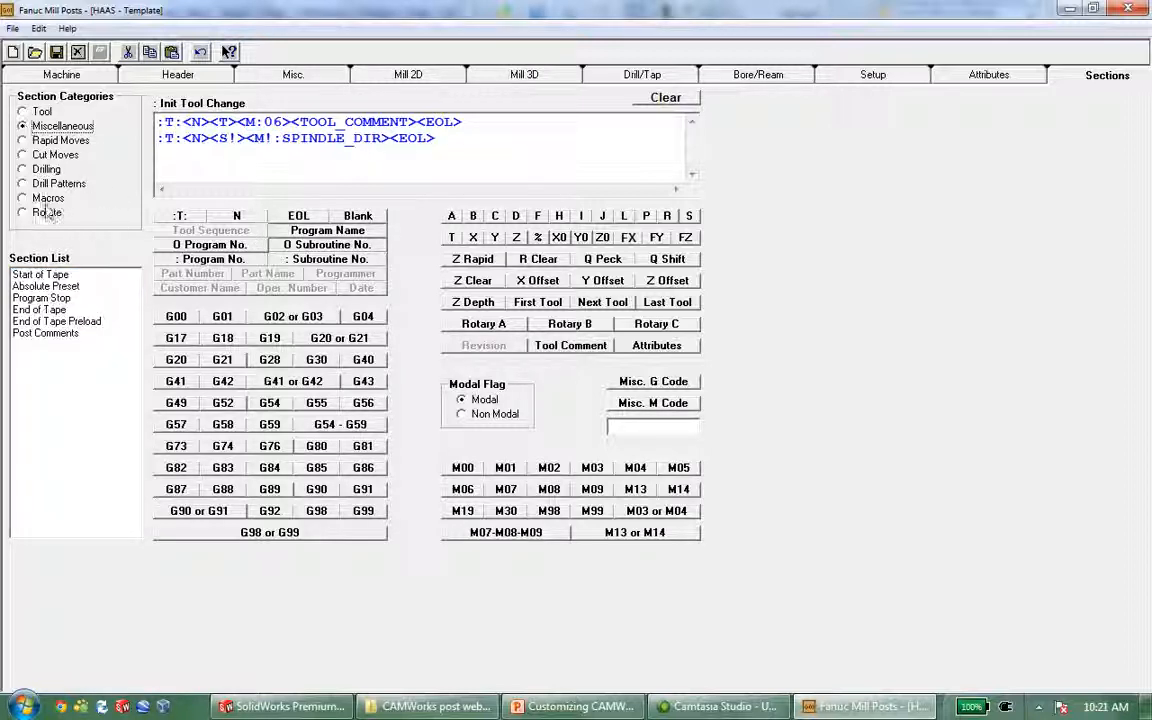
click(52, 275)
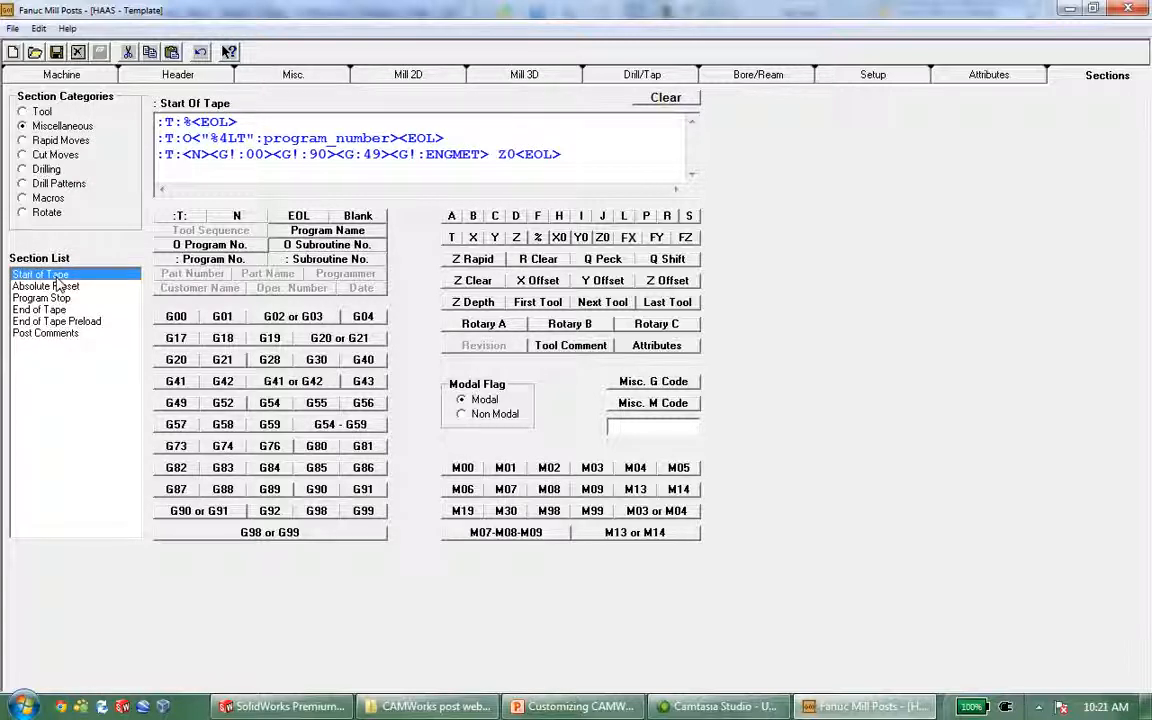
drag(182, 122, 190, 122)
click(184, 138)
drag(183, 138, 398, 138)
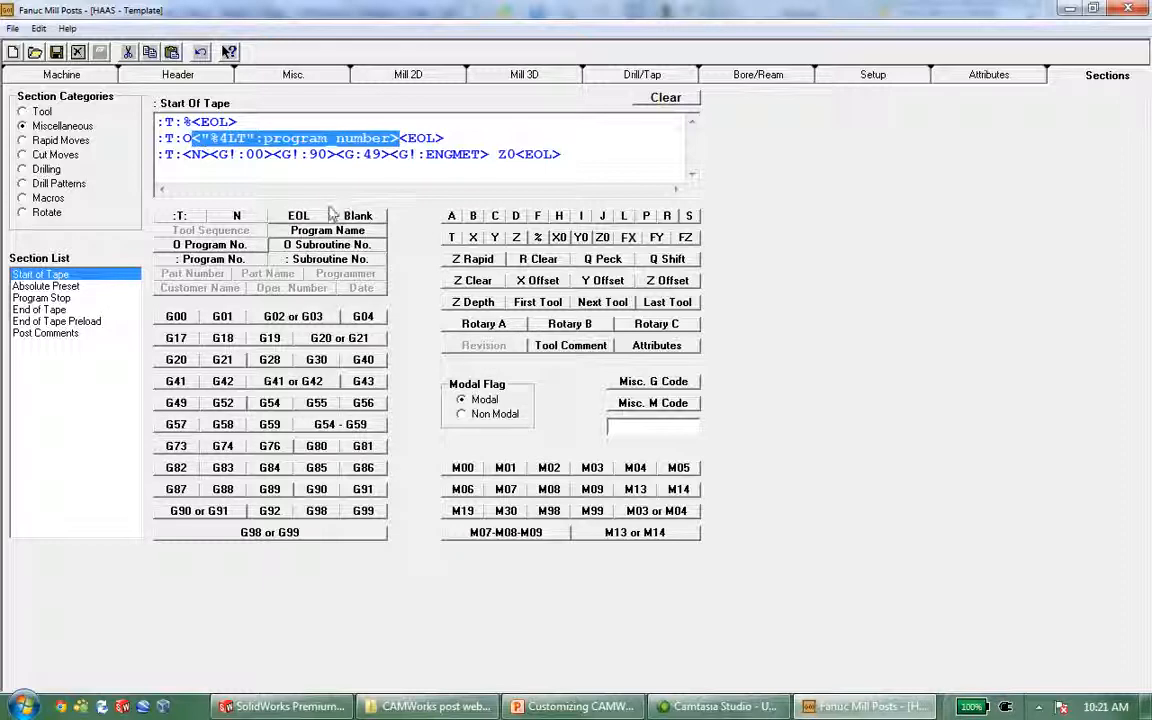
drag(210, 155, 551, 155)
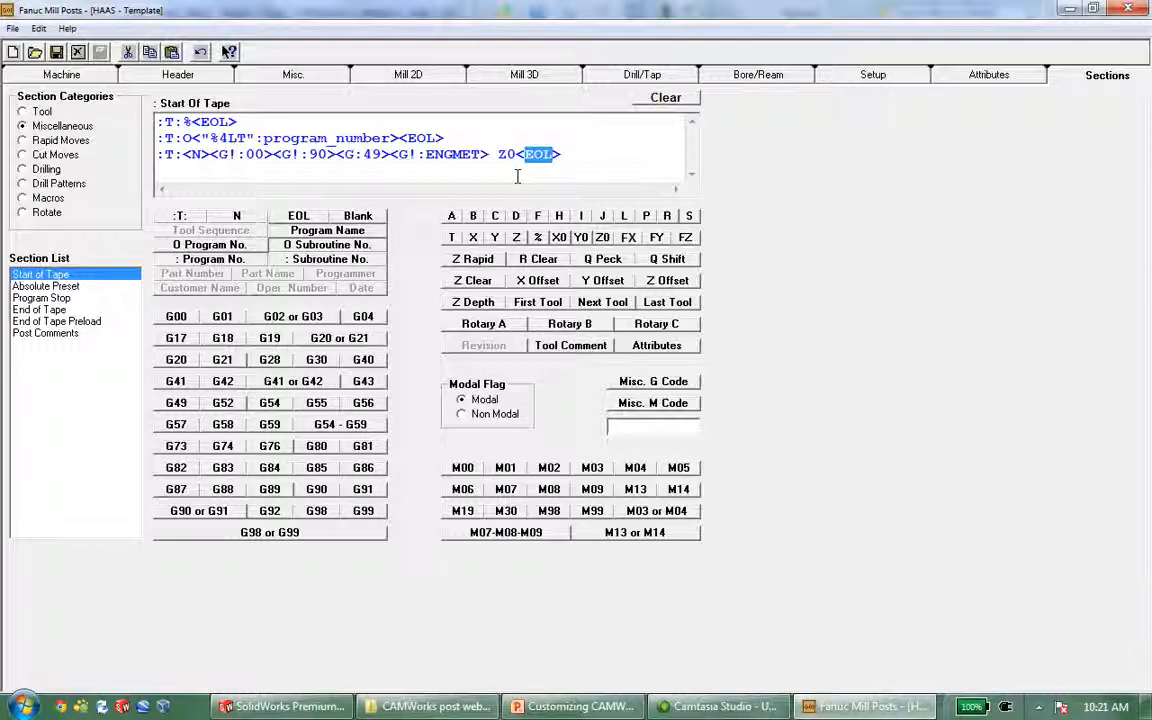
click(489, 154)
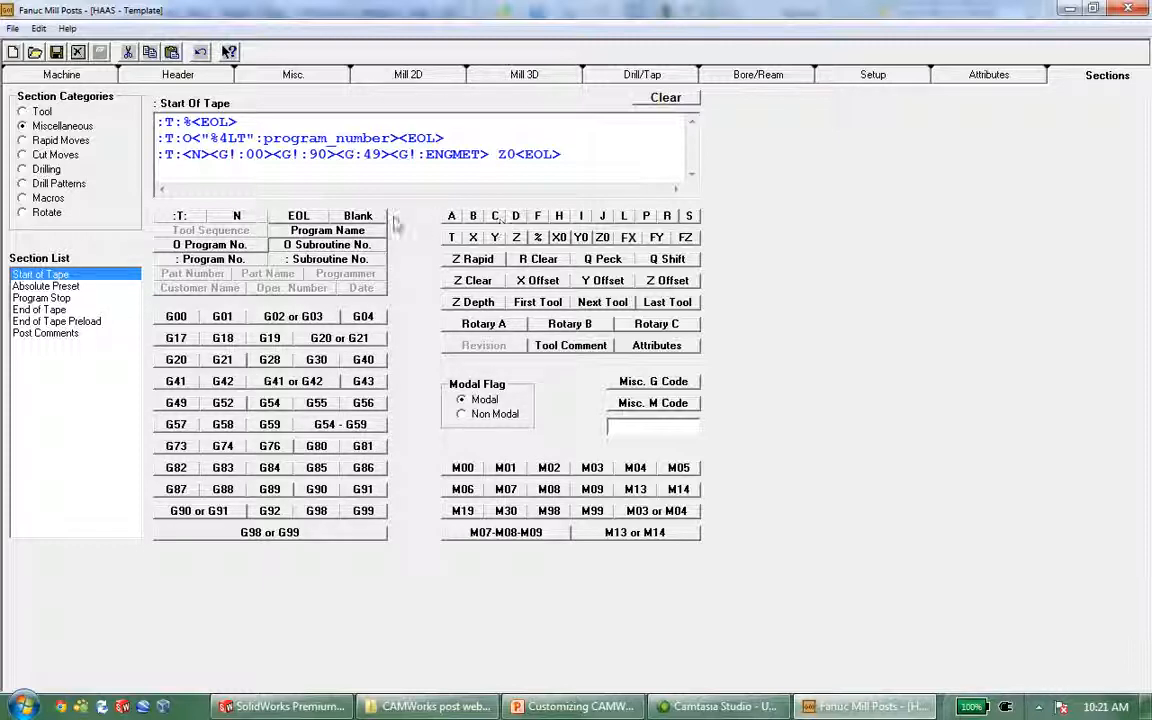
drag(157, 138, 207, 154)
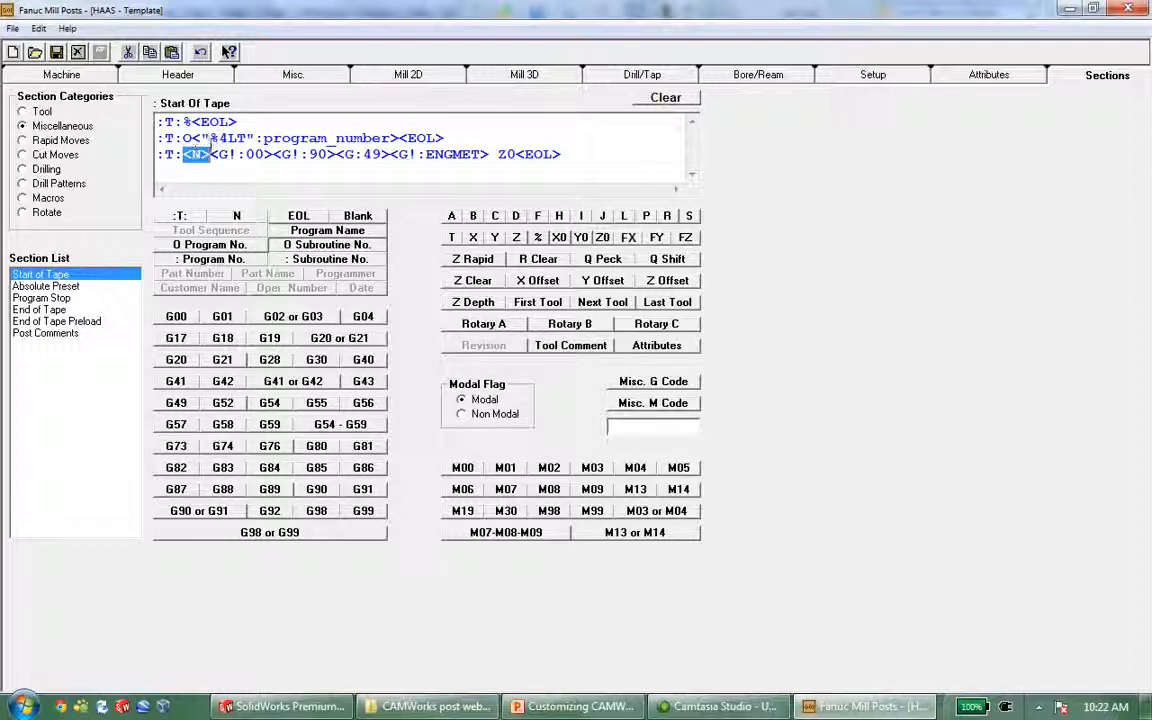
drag(183, 138, 445, 139)
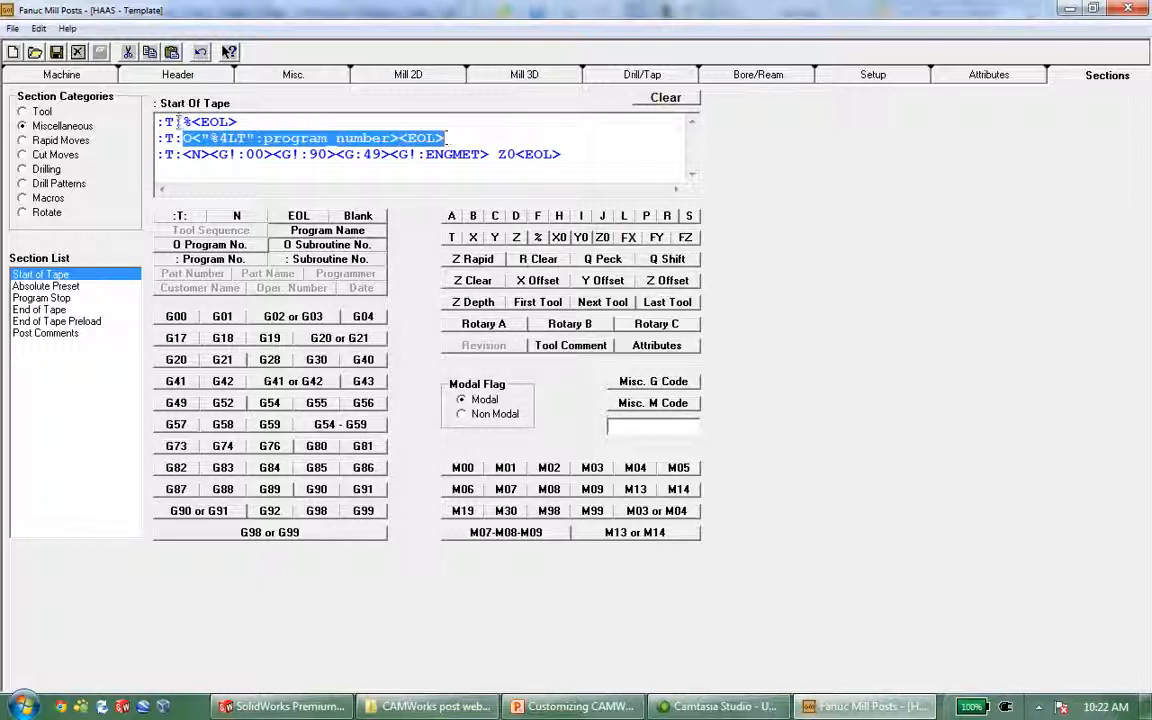
drag(183, 121, 192, 121)
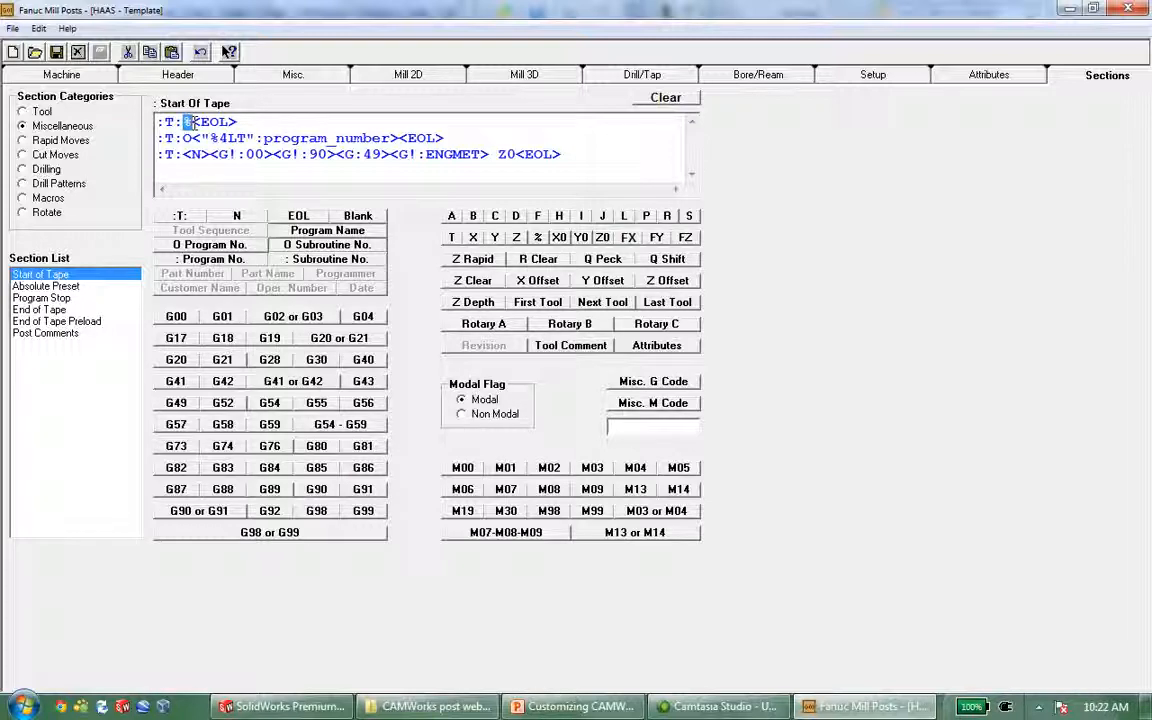
drag(184, 138, 327, 139)
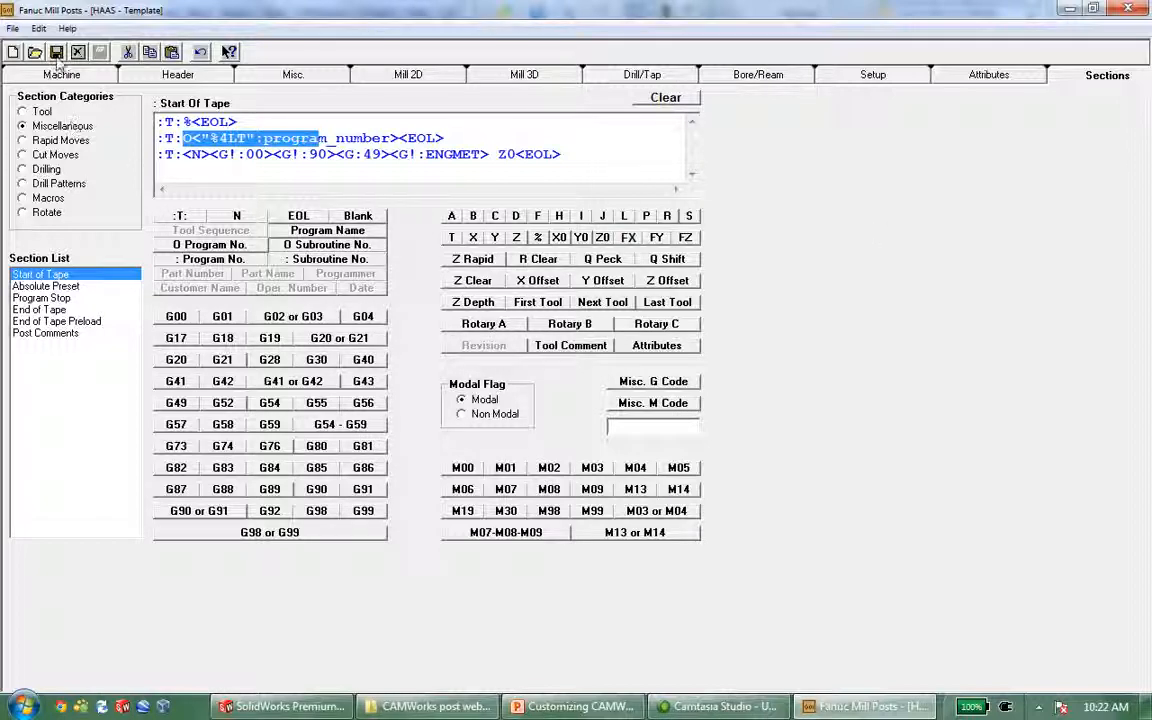
Step: Save the post source as Haas Demo in the UPG Millsrc folder
click(57, 53)
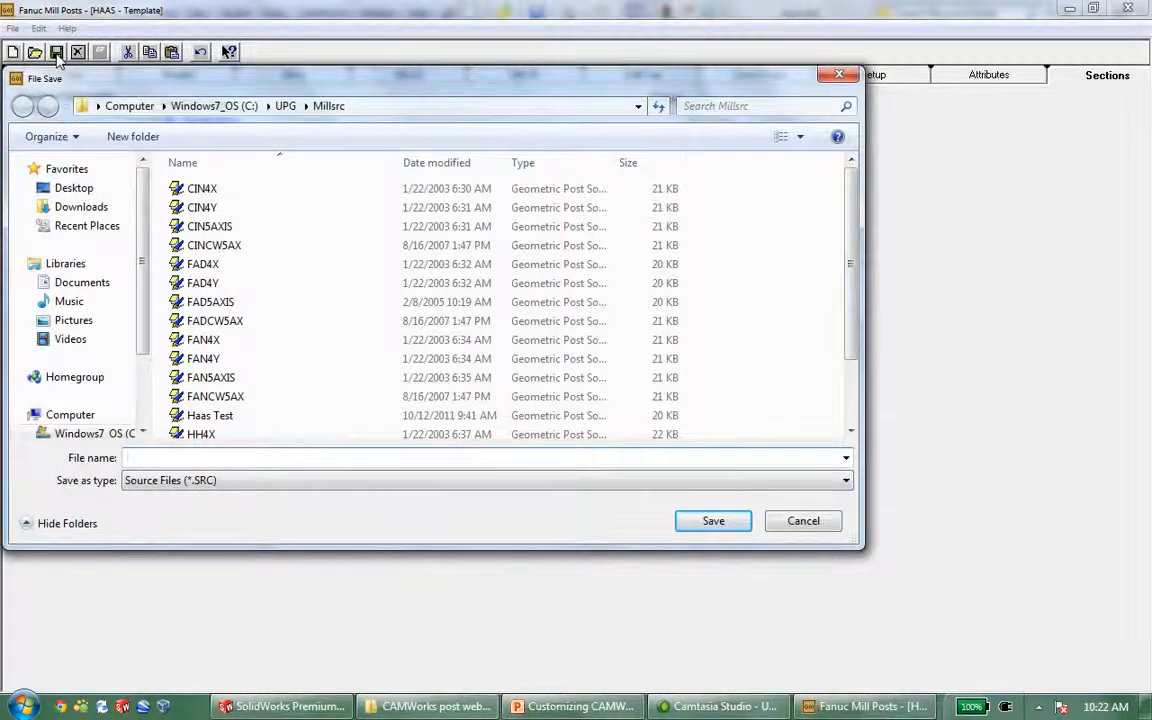
text(Haas )
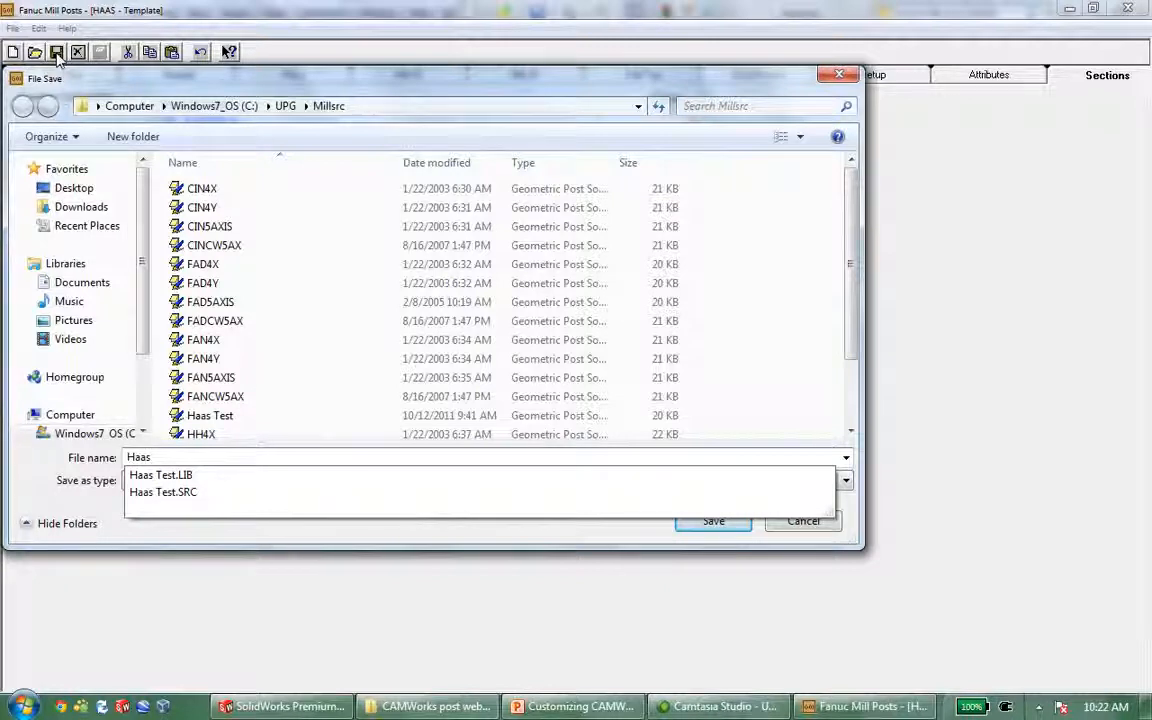
text(Demo)
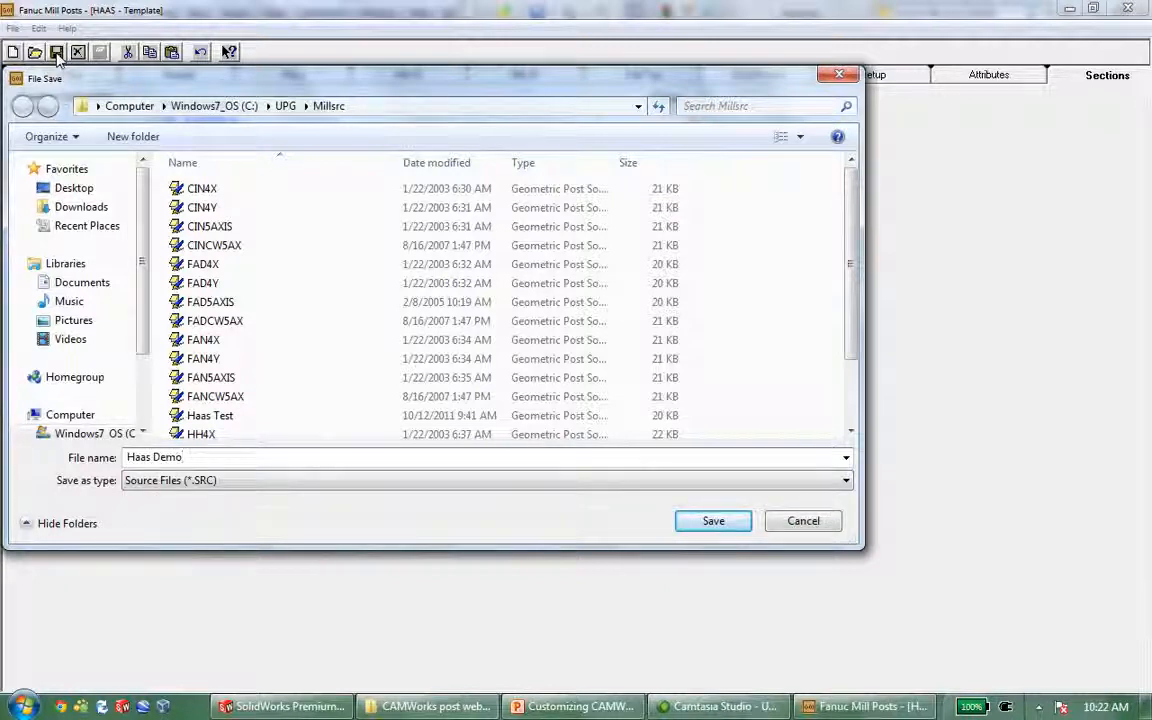
click(713, 522)
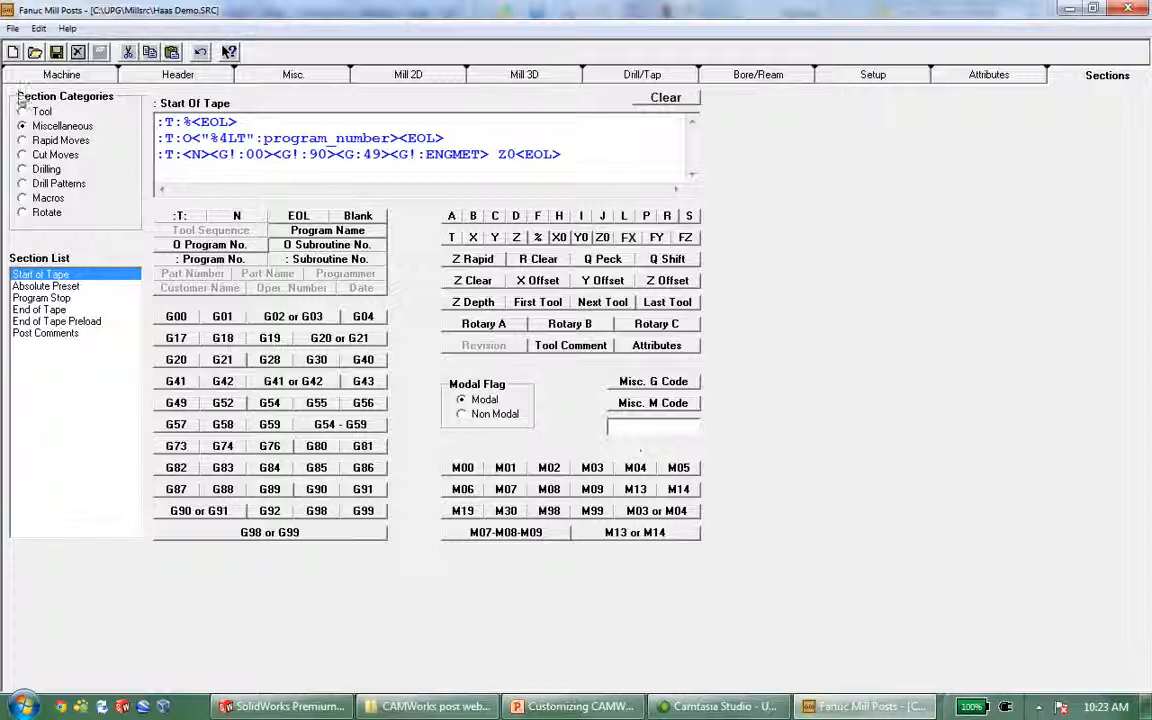
Step: Compile the Haas Demo.SRC post source from the Millsrc folder and dismiss the completion message
click(13, 29)
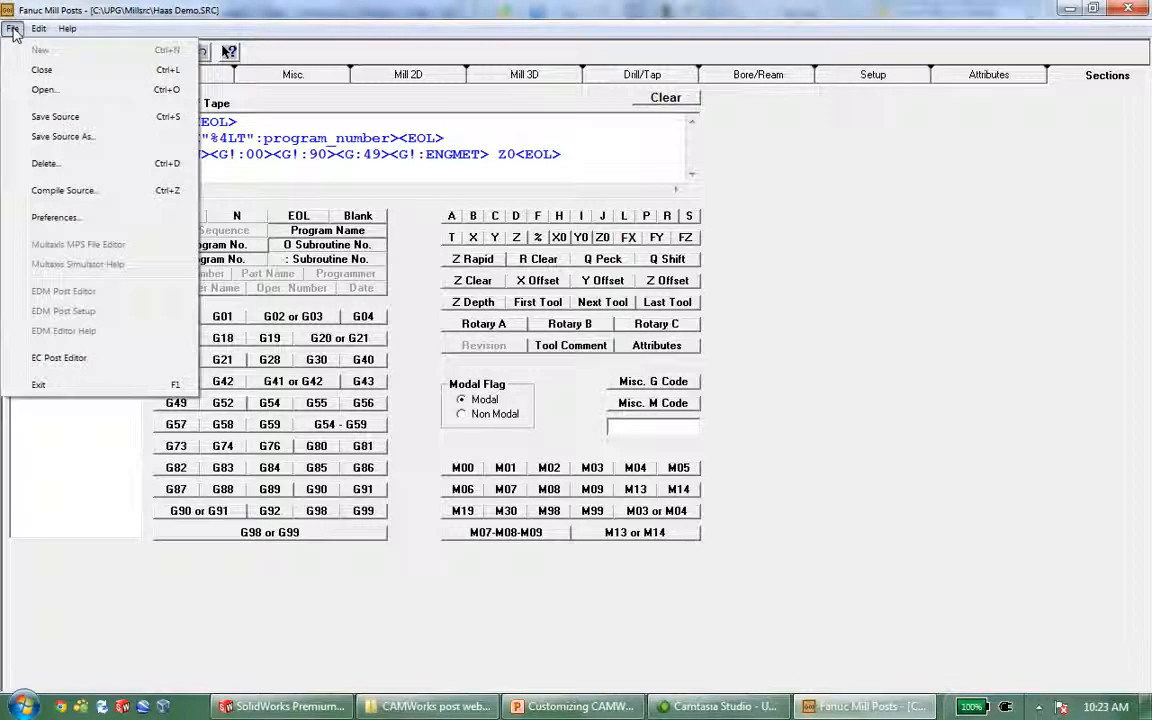
click(58, 198)
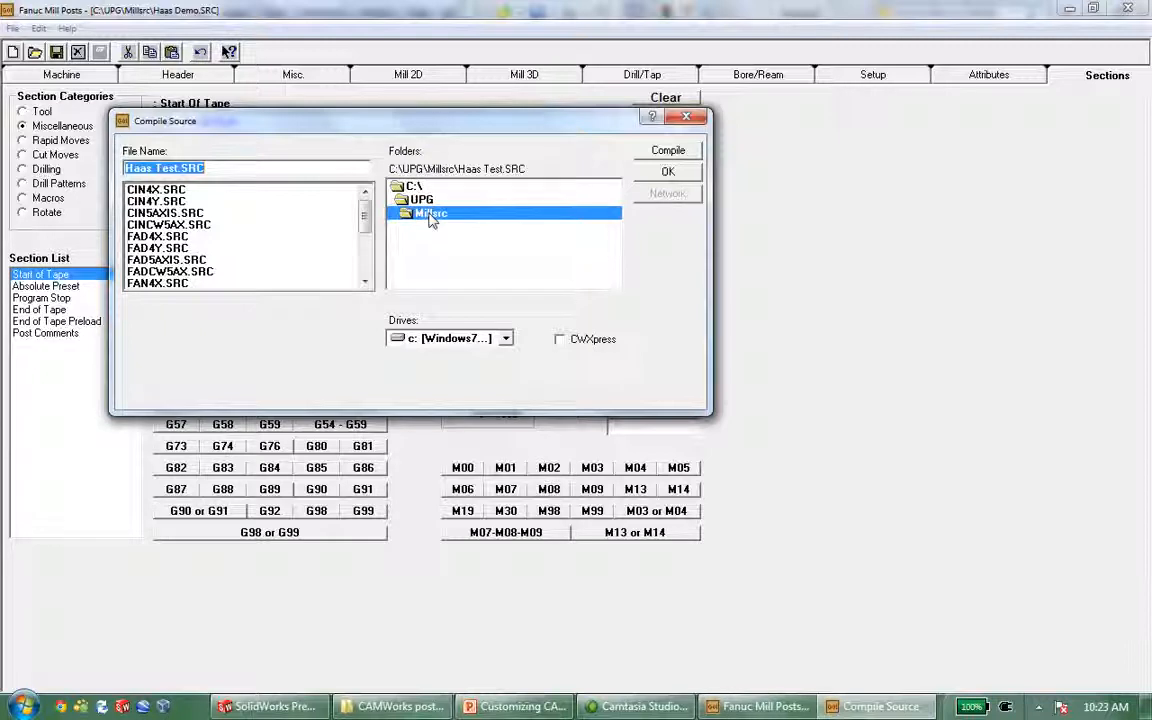
drag(368, 216, 365, 255)
click(178, 213)
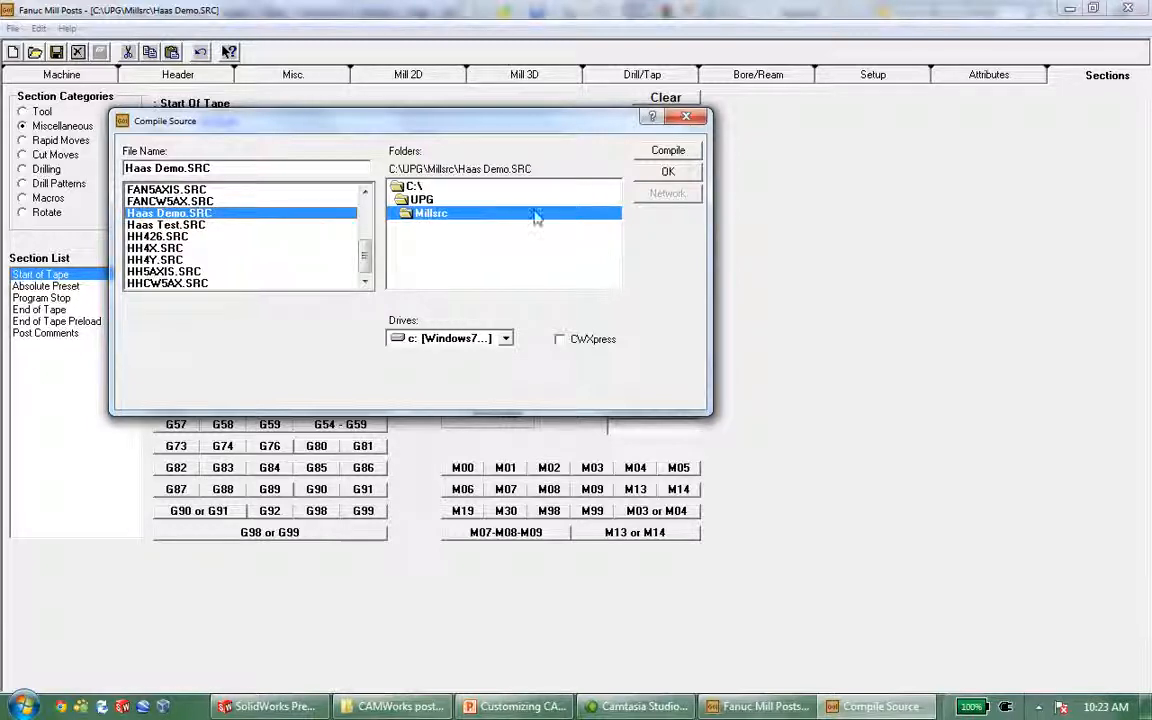
click(682, 150)
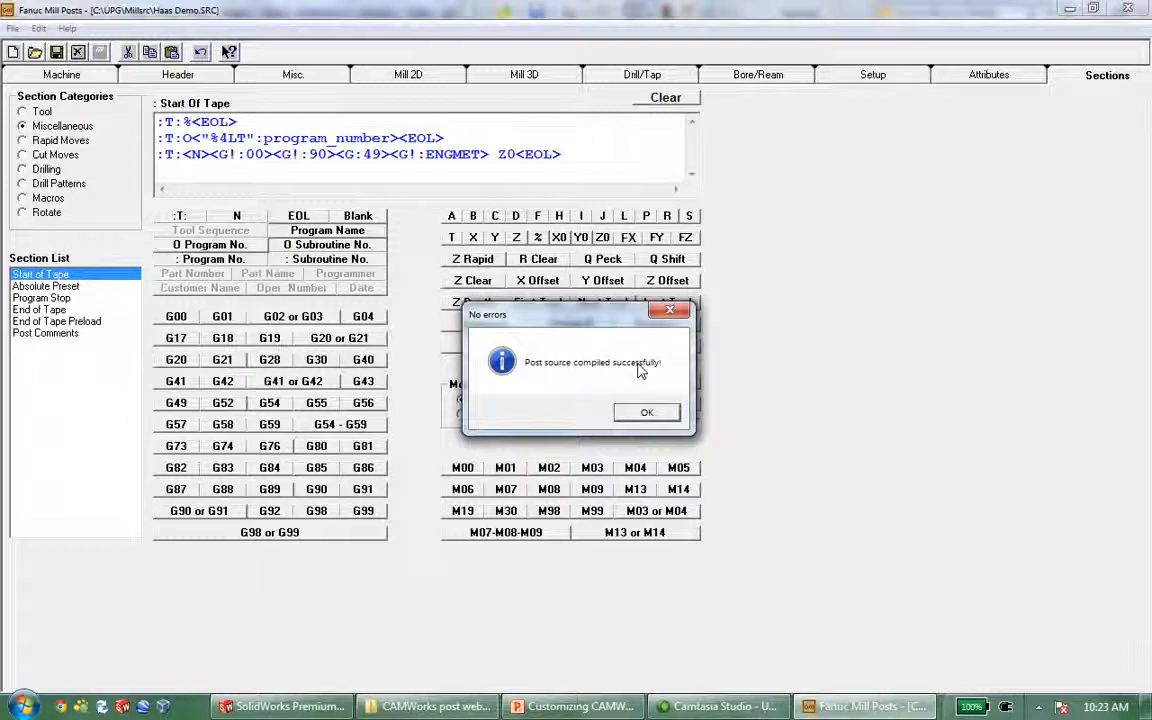
click(650, 412)
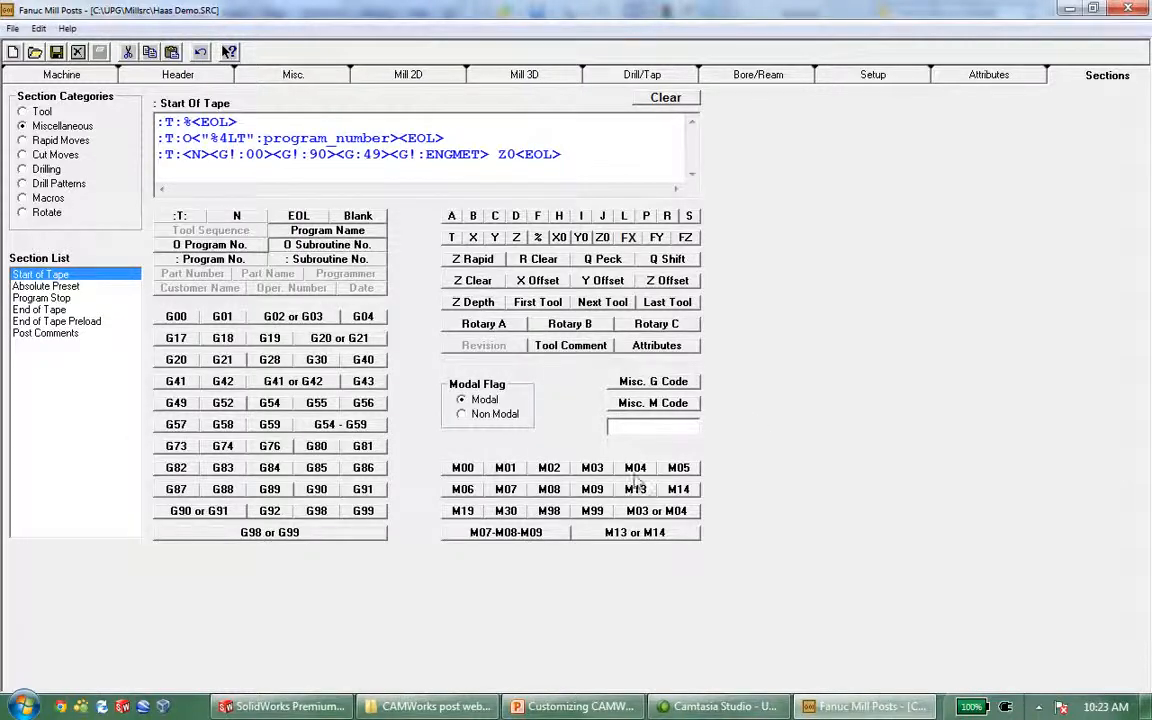
Step: Switch to Windows Explorer, open C:\UPG\Millsrc and locate the Haas Demo files
click(22, 706)
click(303, 233)
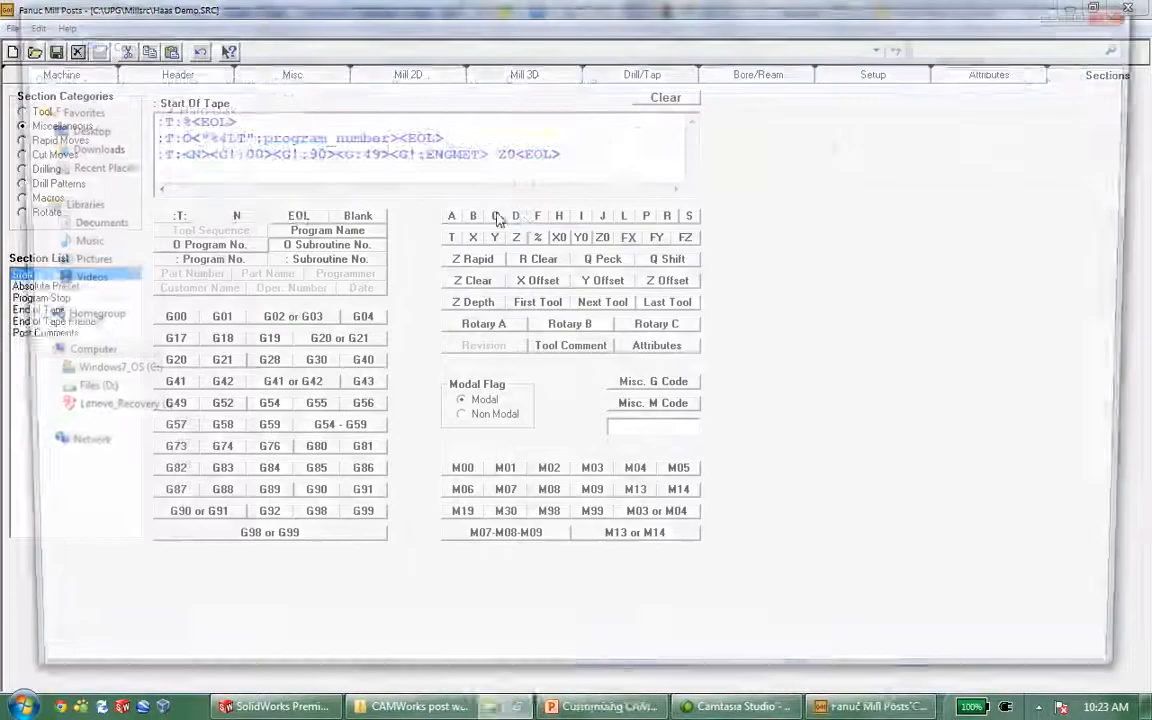
double_click(290, 159)
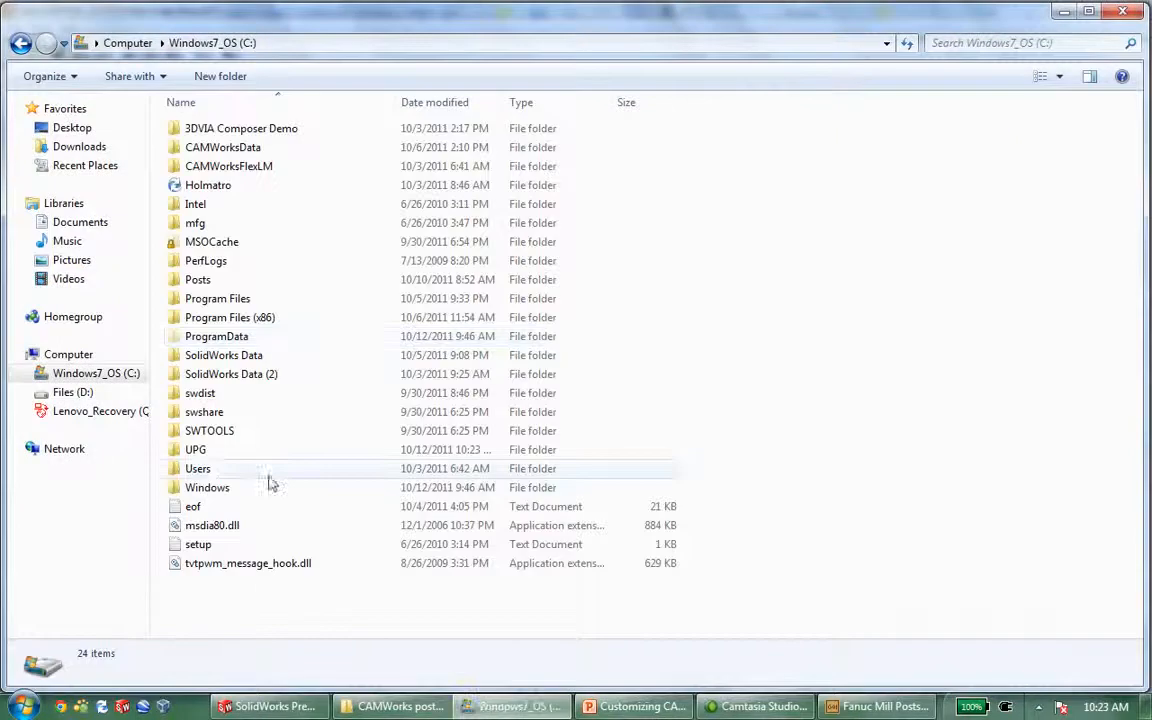
double_click(200, 451)
double_click(222, 262)
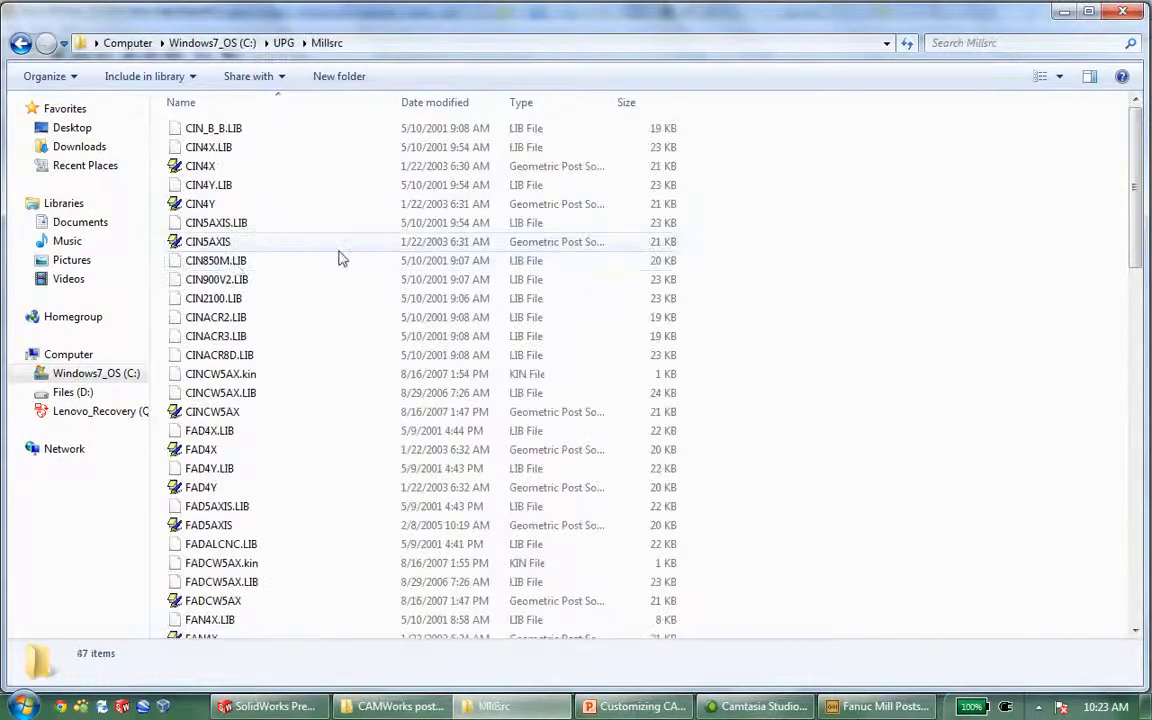
scroll(336, 258, down, 7)
scroll(340, 258, down, 6)
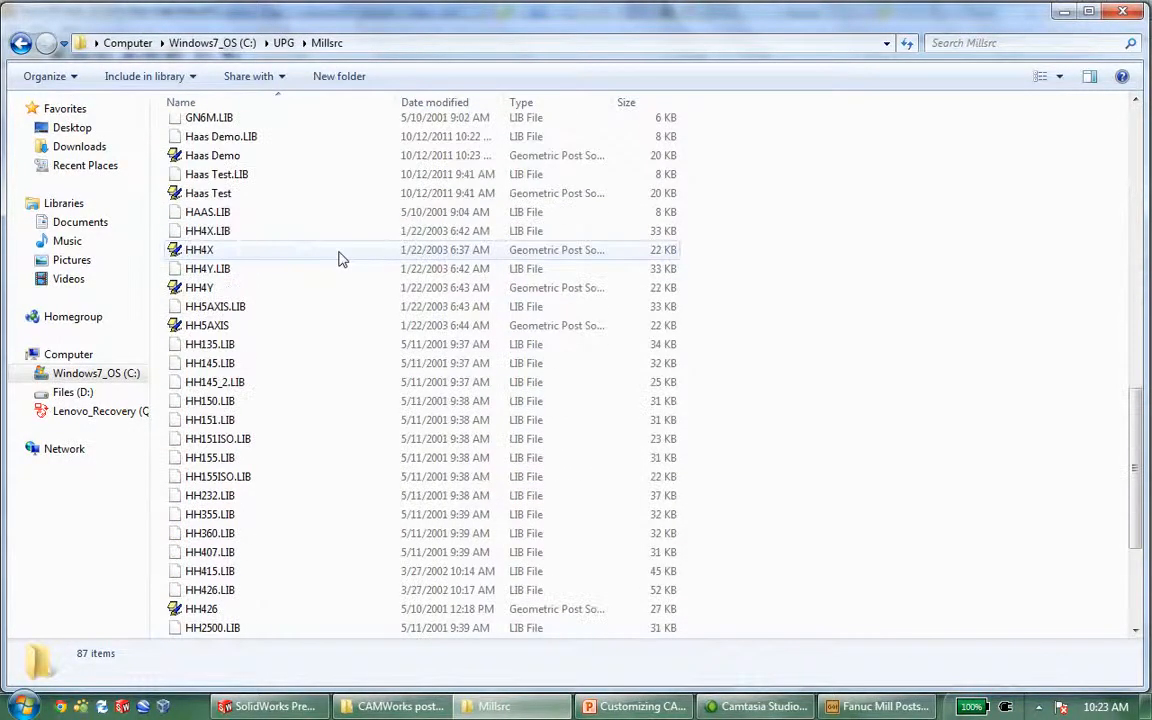
scroll(255, 203, up, 1)
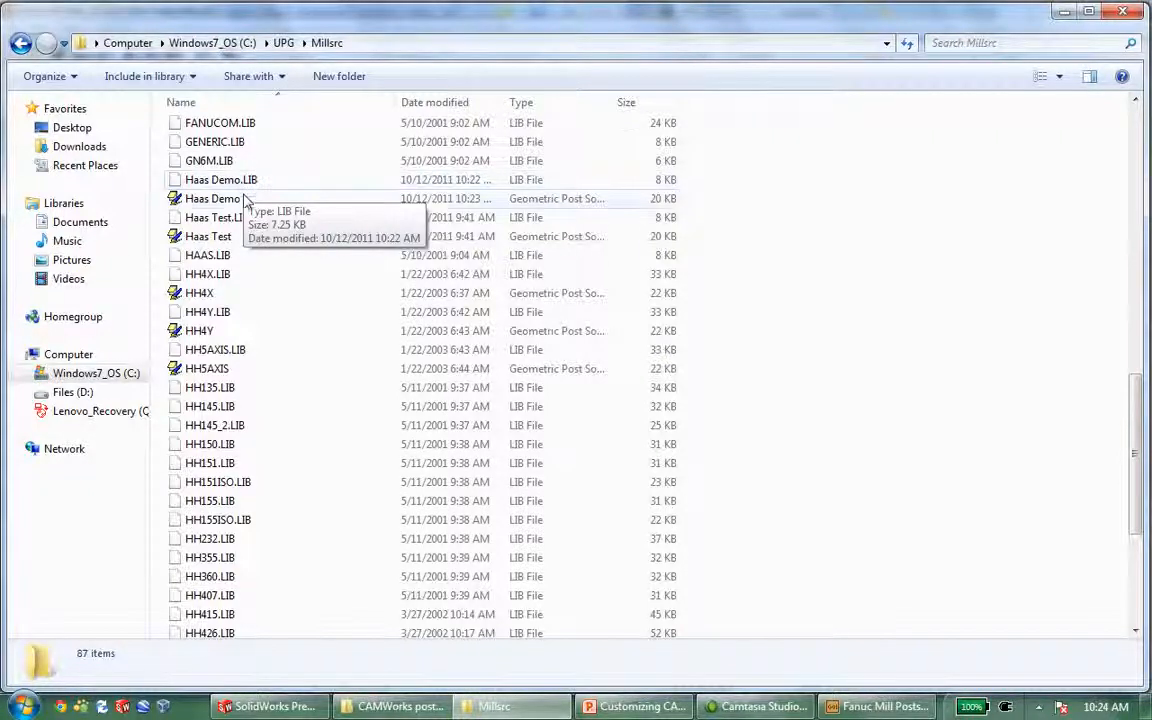
Step: Inspect the Haas Demo source file and the Haas Demo.LIB file, and return to the post editor
click(238, 198)
click(230, 186)
click(231, 199)
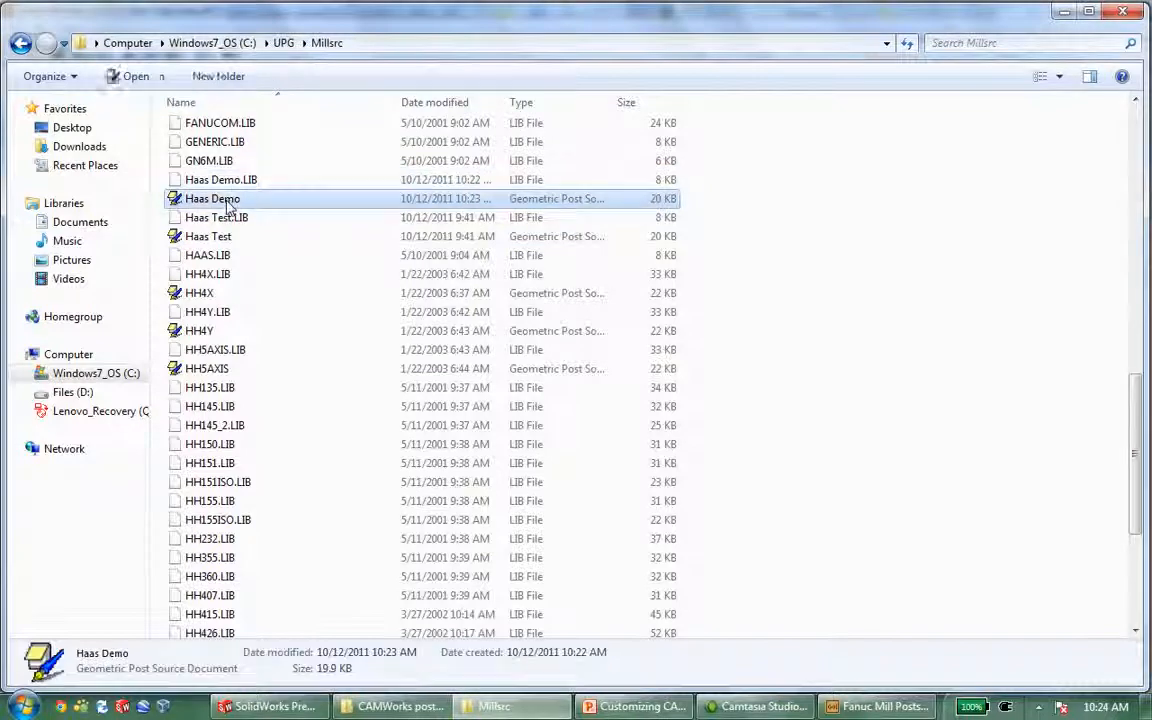
click(231, 182)
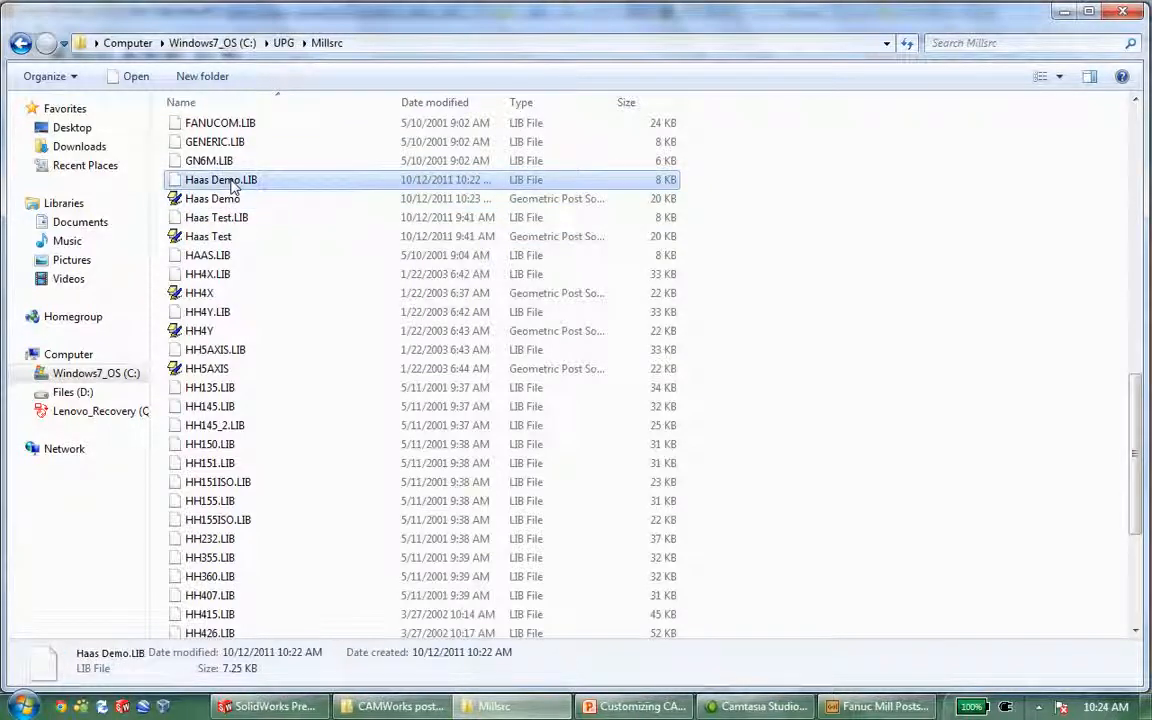
click(1064, 12)
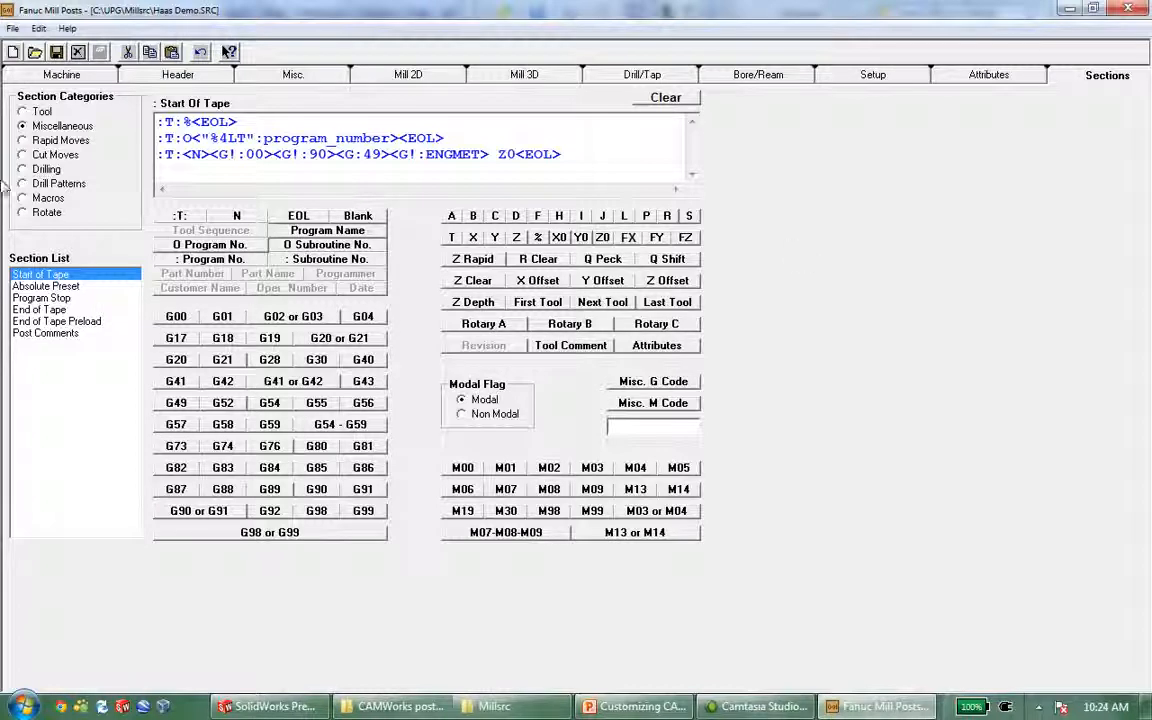
Step: Check in the post editor's preferences which CTL path receives the compiled files
click(12, 28)
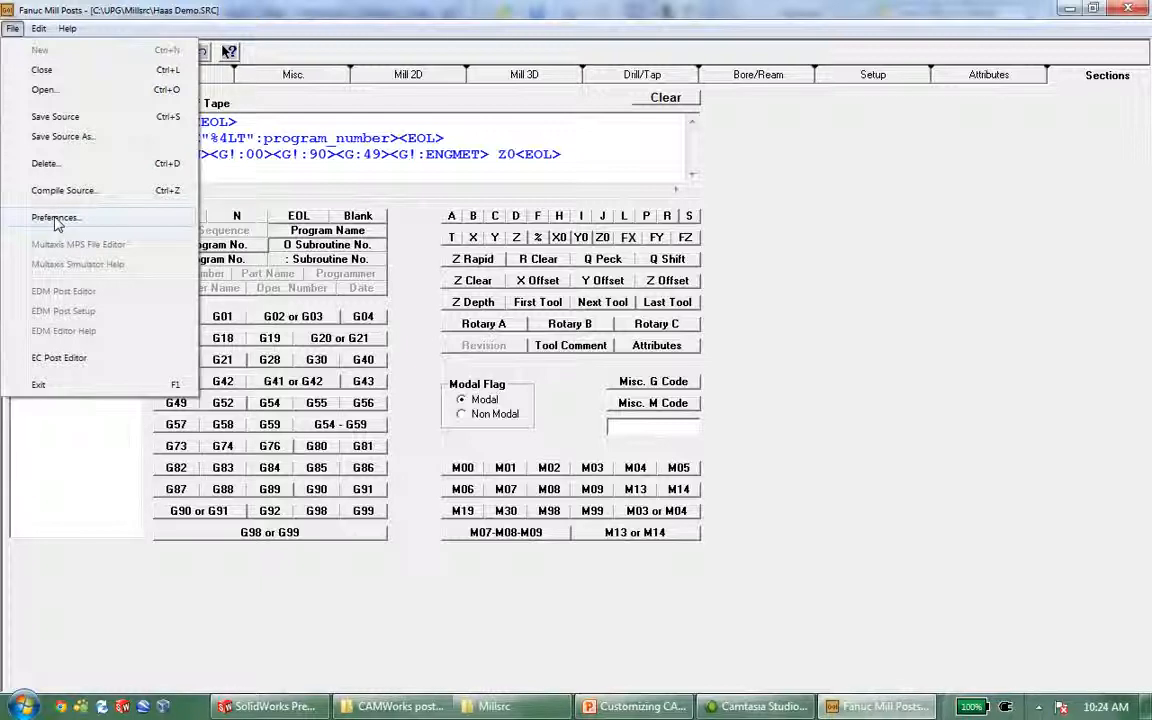
click(55, 218)
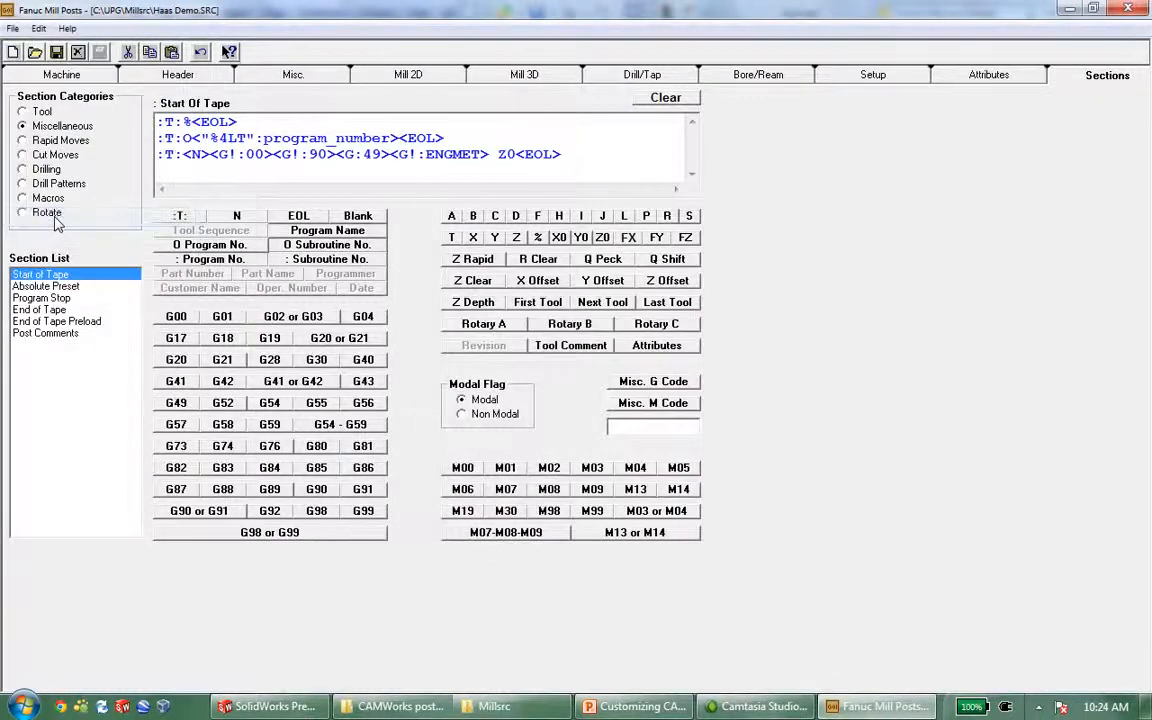
drag(297, 148, 550, 136)
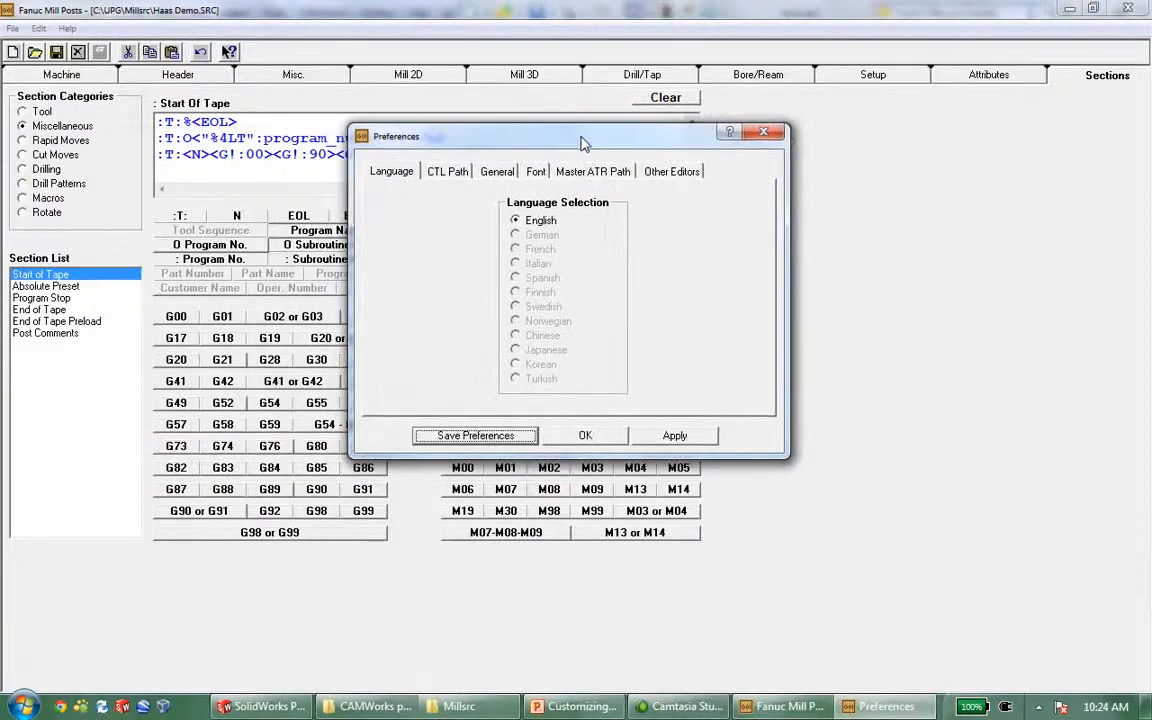
click(449, 176)
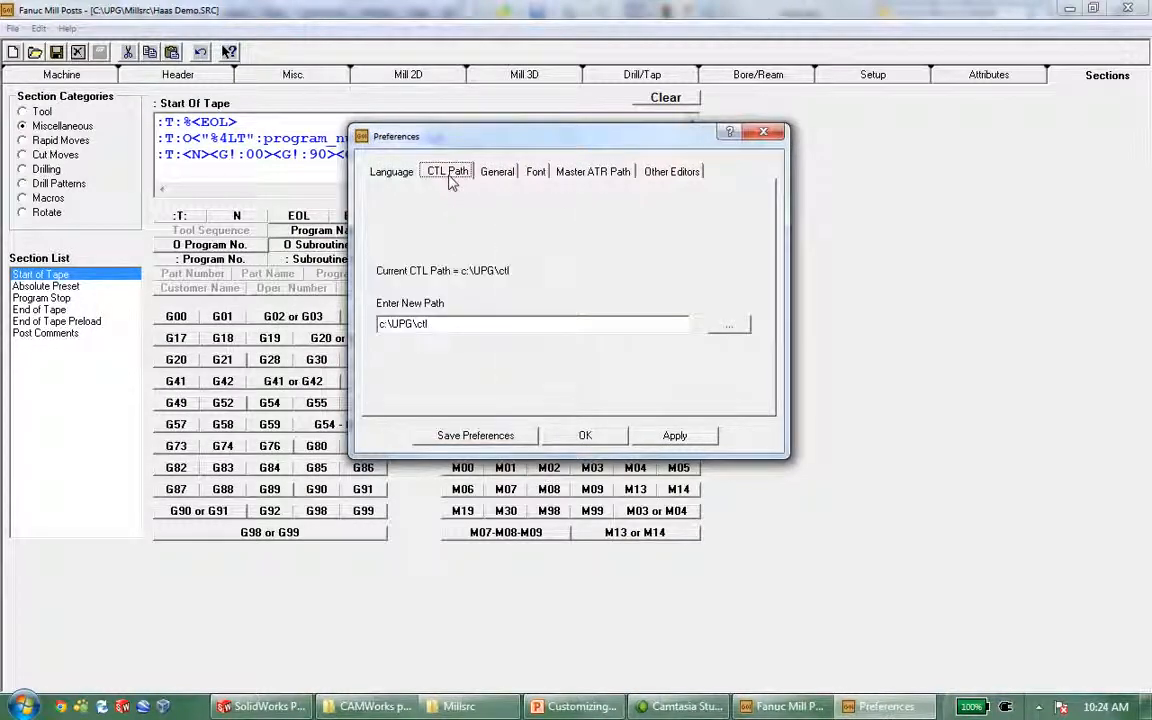
drag(430, 324, 378, 324)
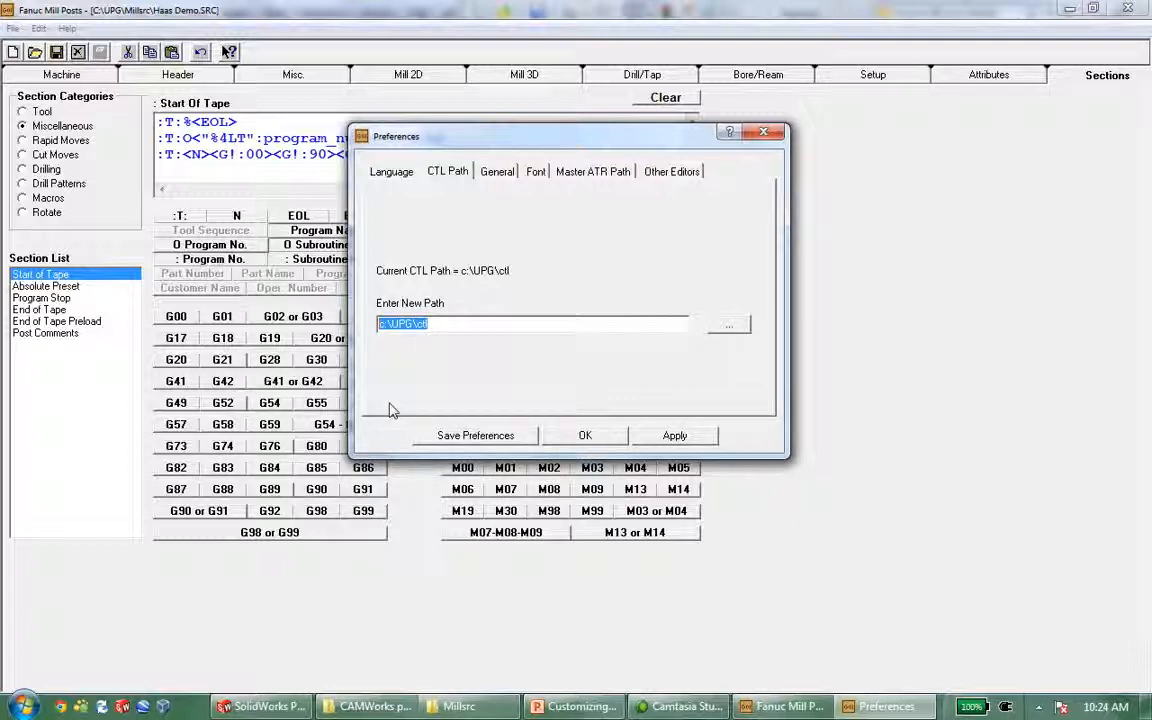
click(440, 325)
double_click(440, 325)
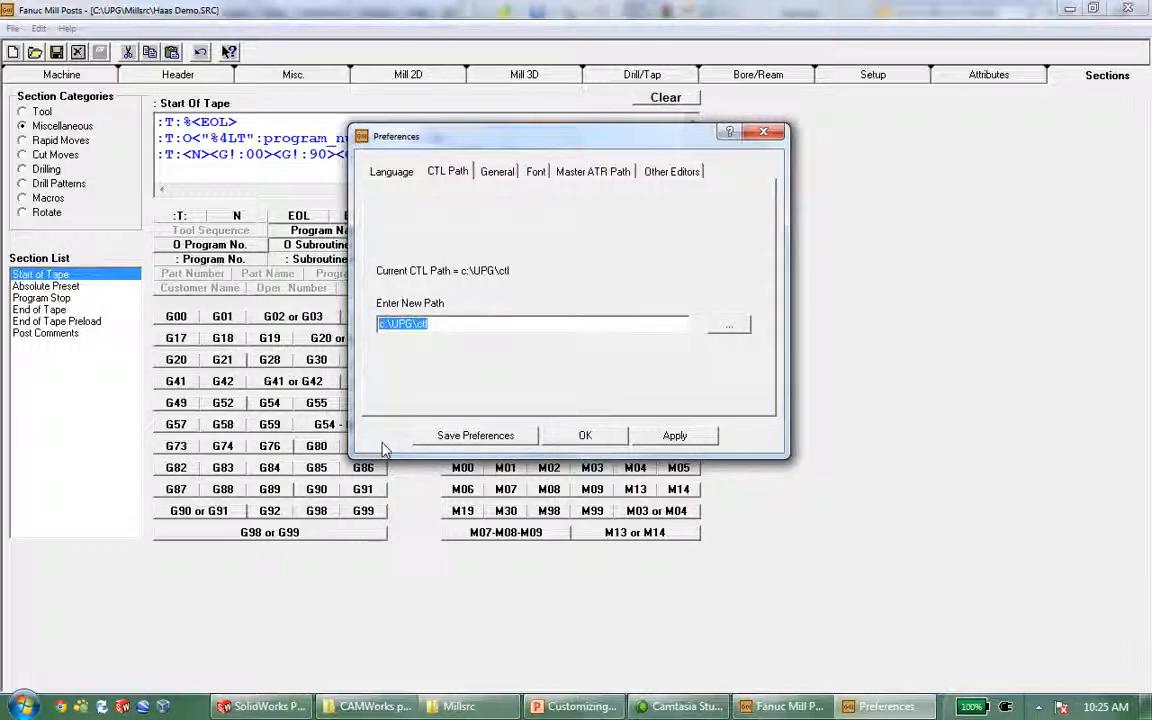
Step: Switch to Windows Explorer and open the ctl folder inside UPG to view the compiled Haas Demo files
click(468, 706)
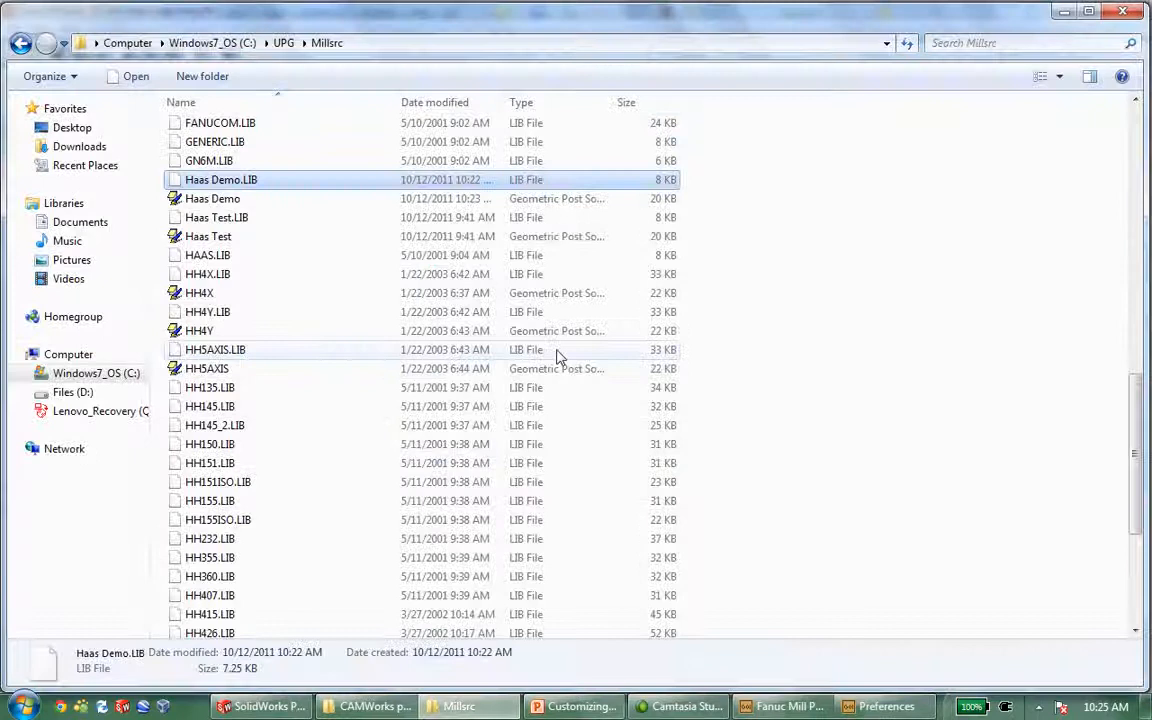
click(284, 43)
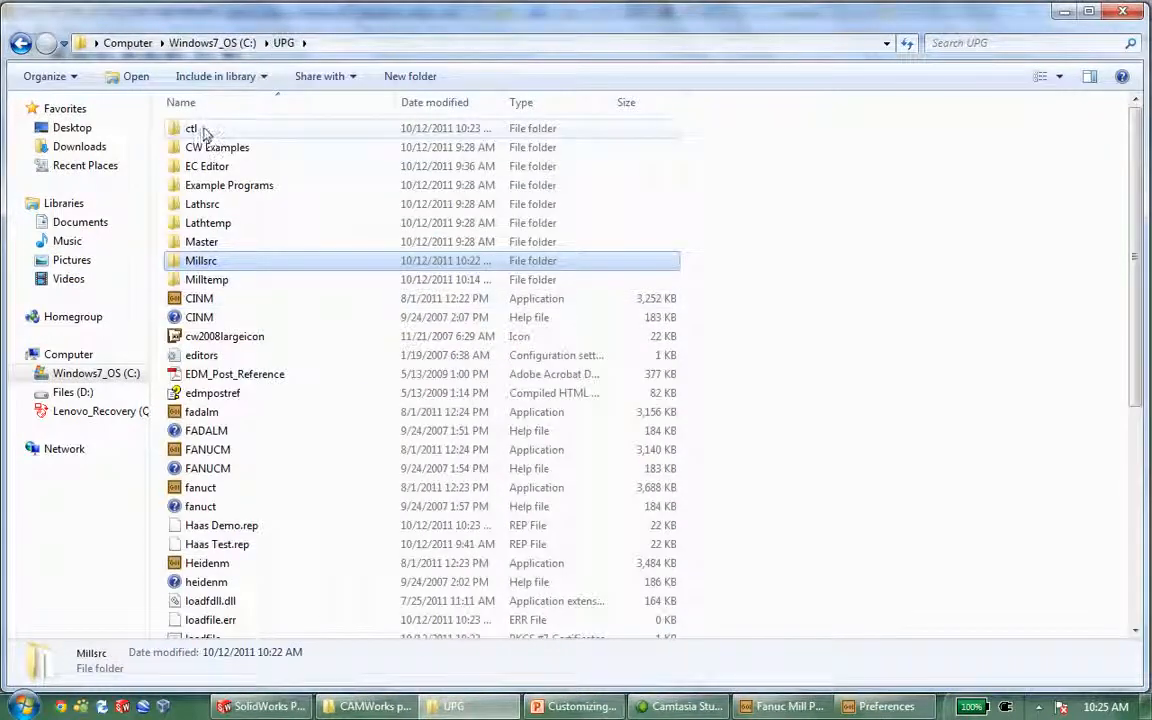
double_click(192, 126)
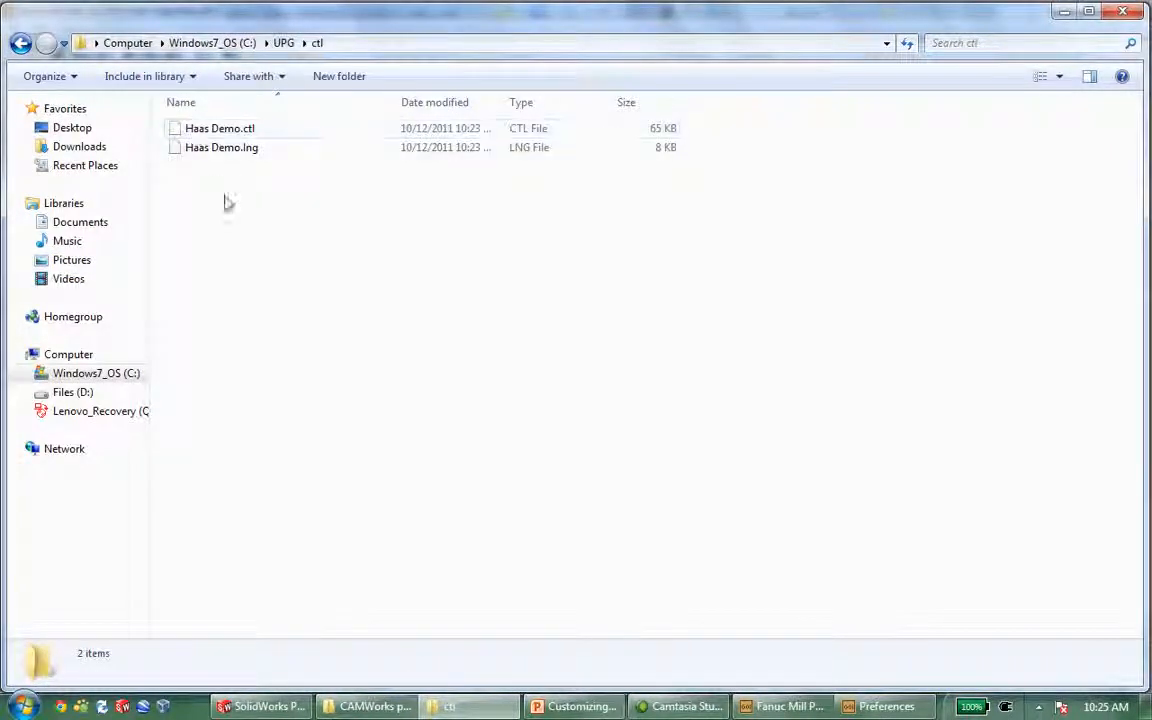
Step: Inspect the compiled Haas Demo.ctl and Haas Demo.lng files in the ctl folder
click(214, 128)
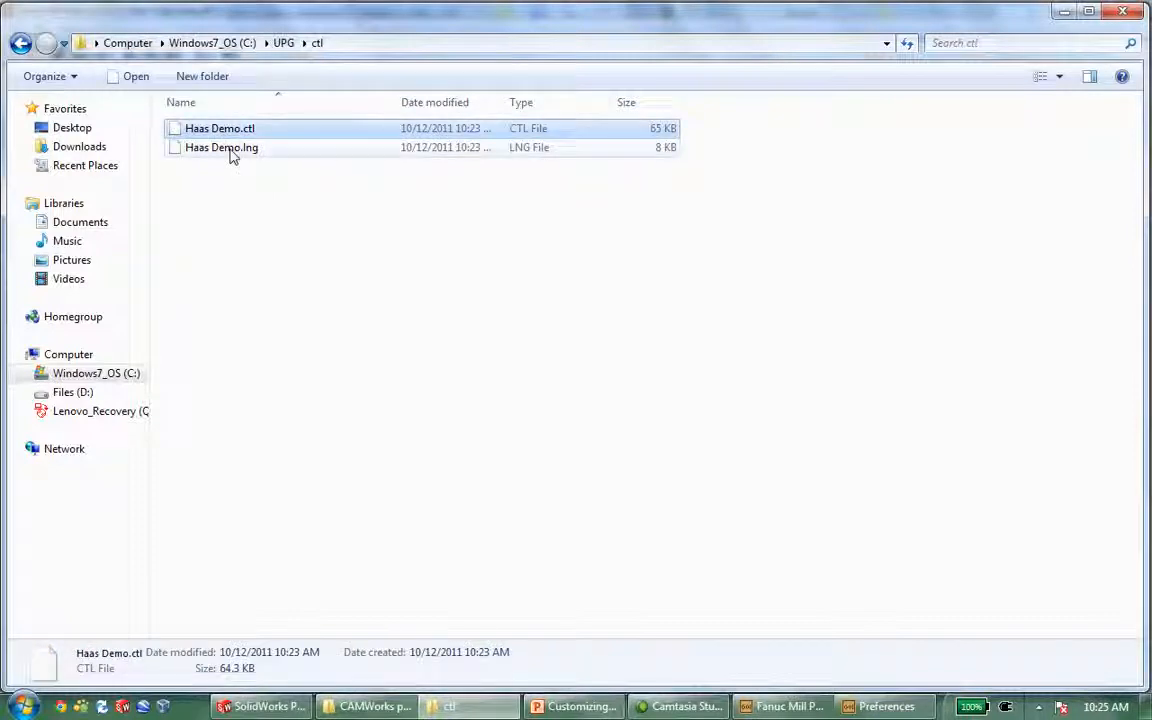
click(226, 150)
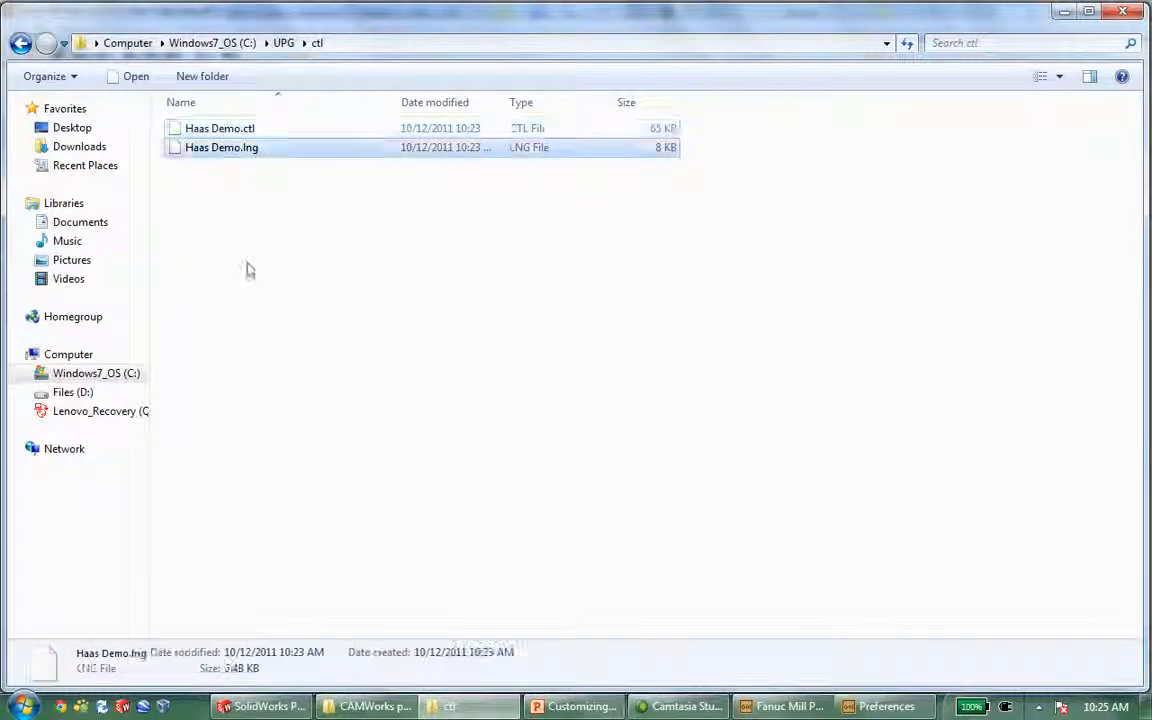
click(249, 270)
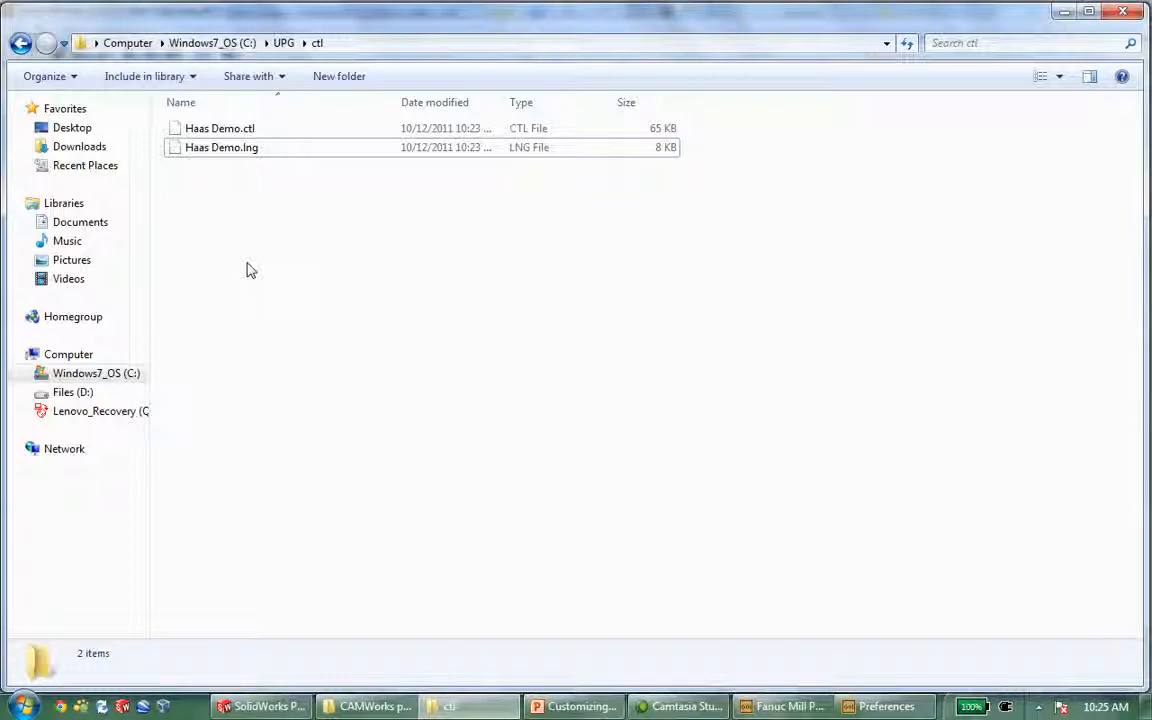
click(240, 134)
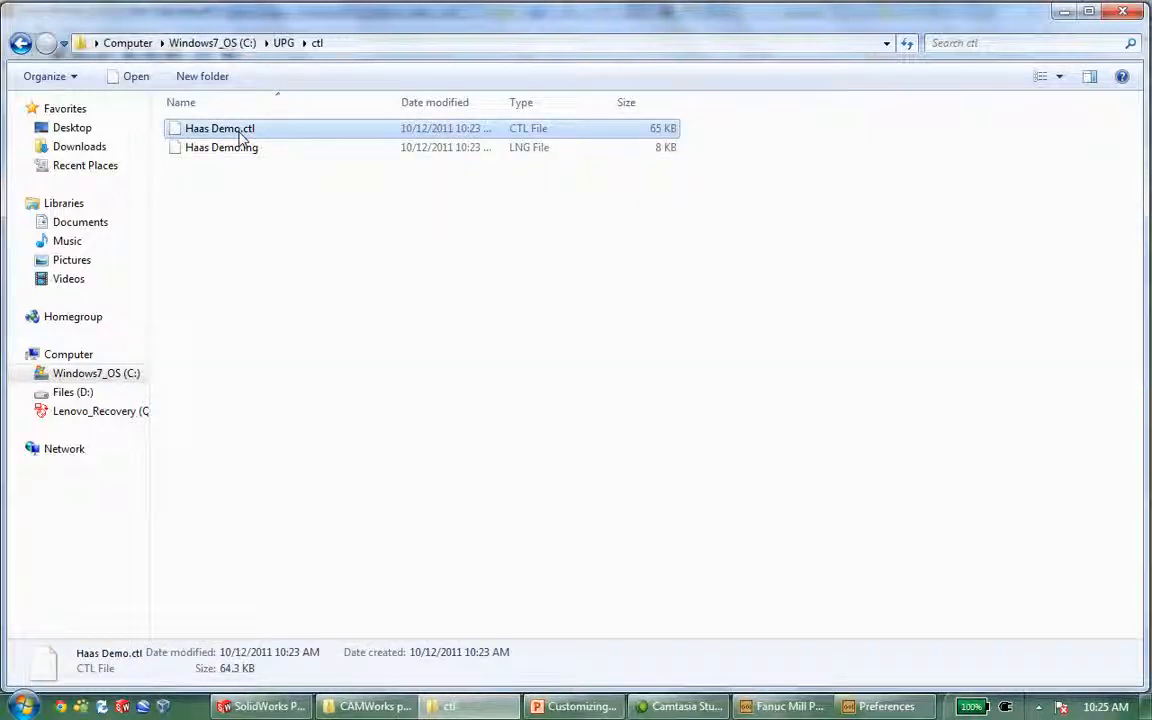
click(337, 558)
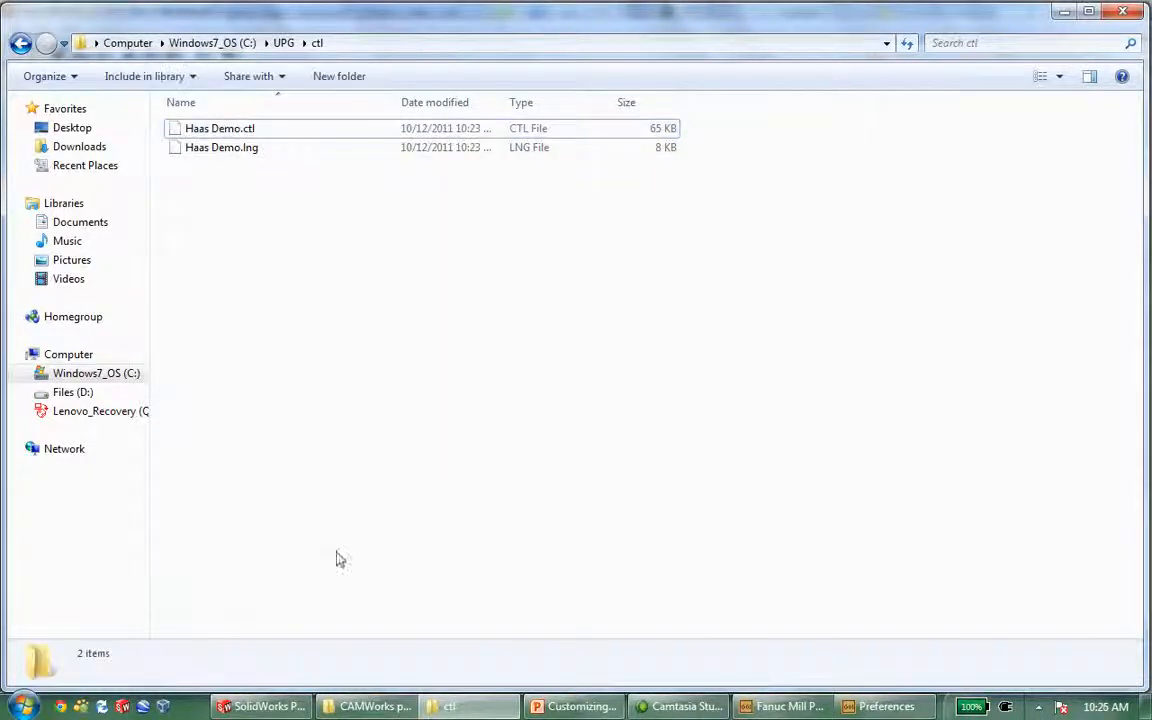
Step: Switch to SolidWorks and review the contour, countersink and drill toolpaths on the test part
click(266, 706)
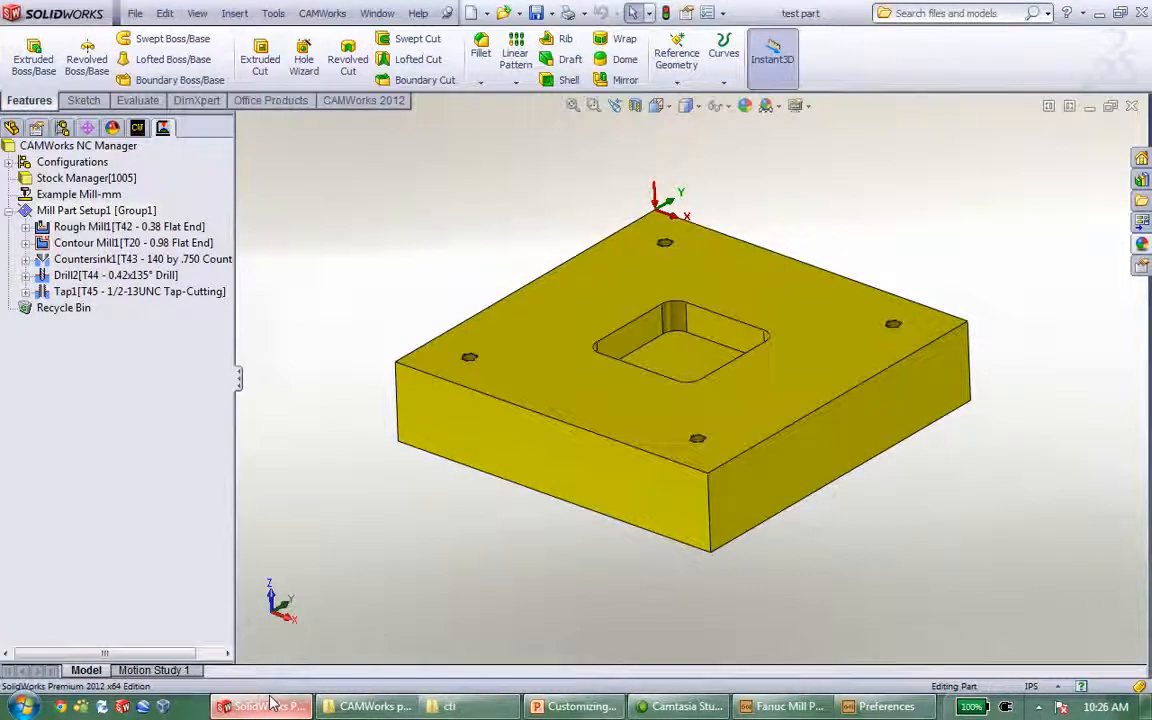
middle_drag(368, 298, 368, 291)
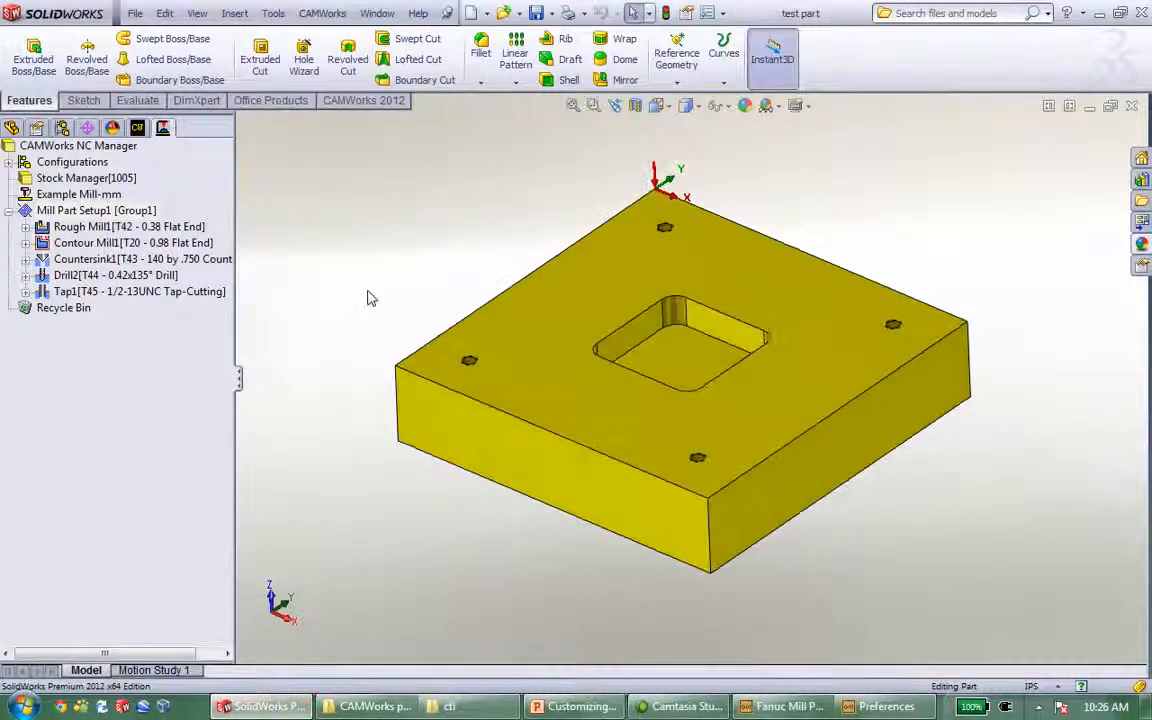
click(140, 243)
click(147, 259)
click(140, 275)
click(268, 262)
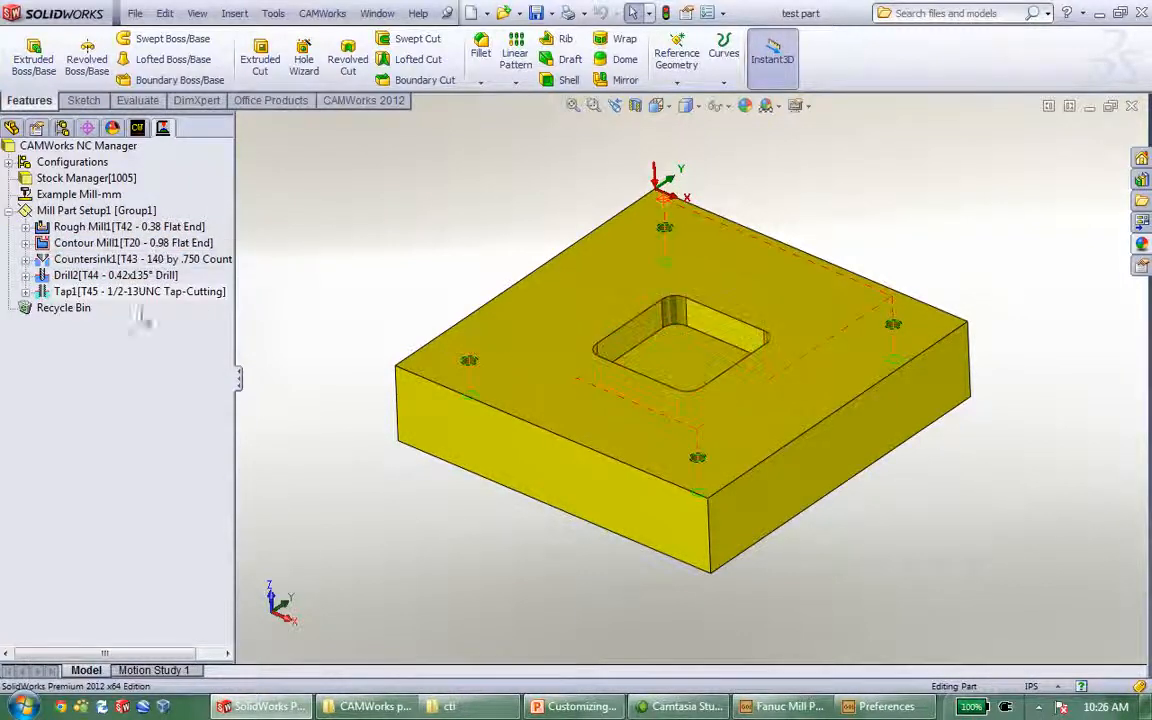
middle_drag(345, 248, 393, 257)
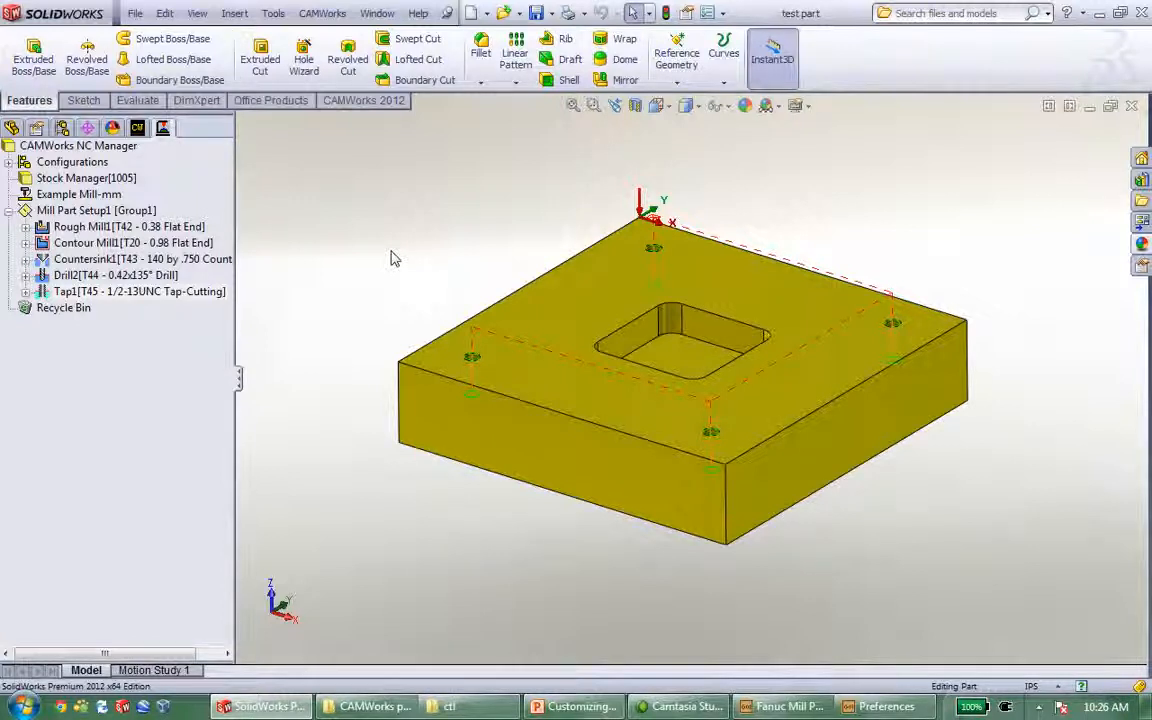
Step: Load Haas Demo.ctl from C:\UPG\ctl as the active post processor for the Example Mill-mm machine
double_click(84, 196)
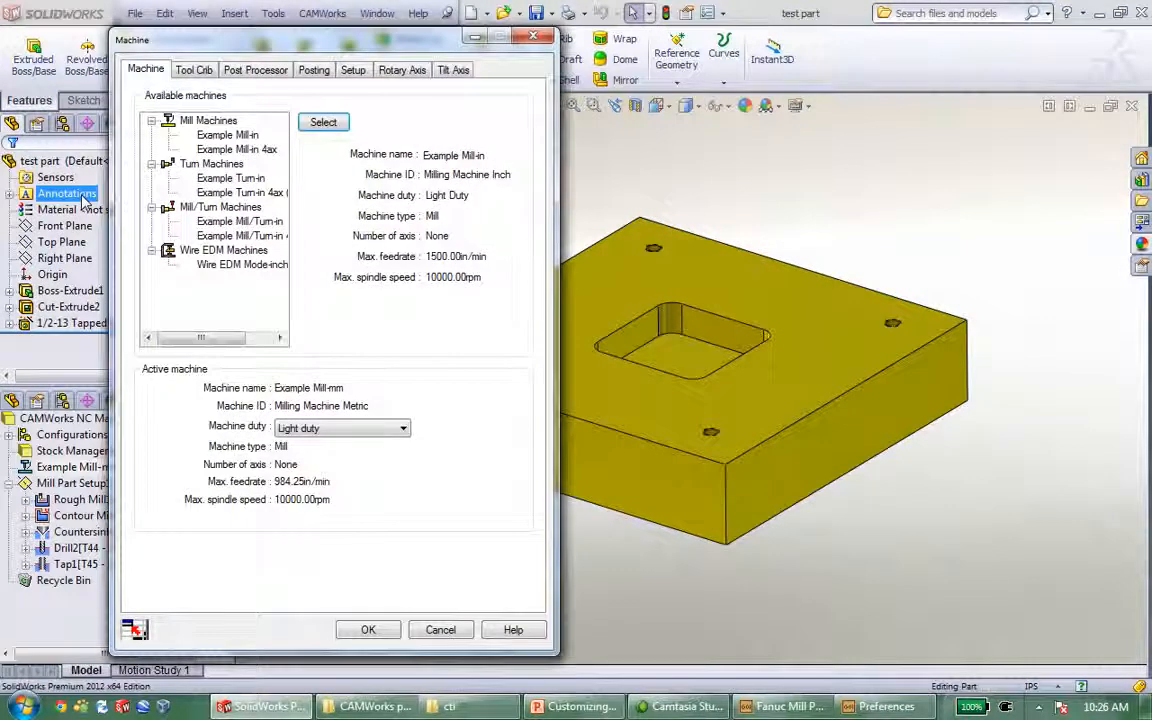
click(254, 72)
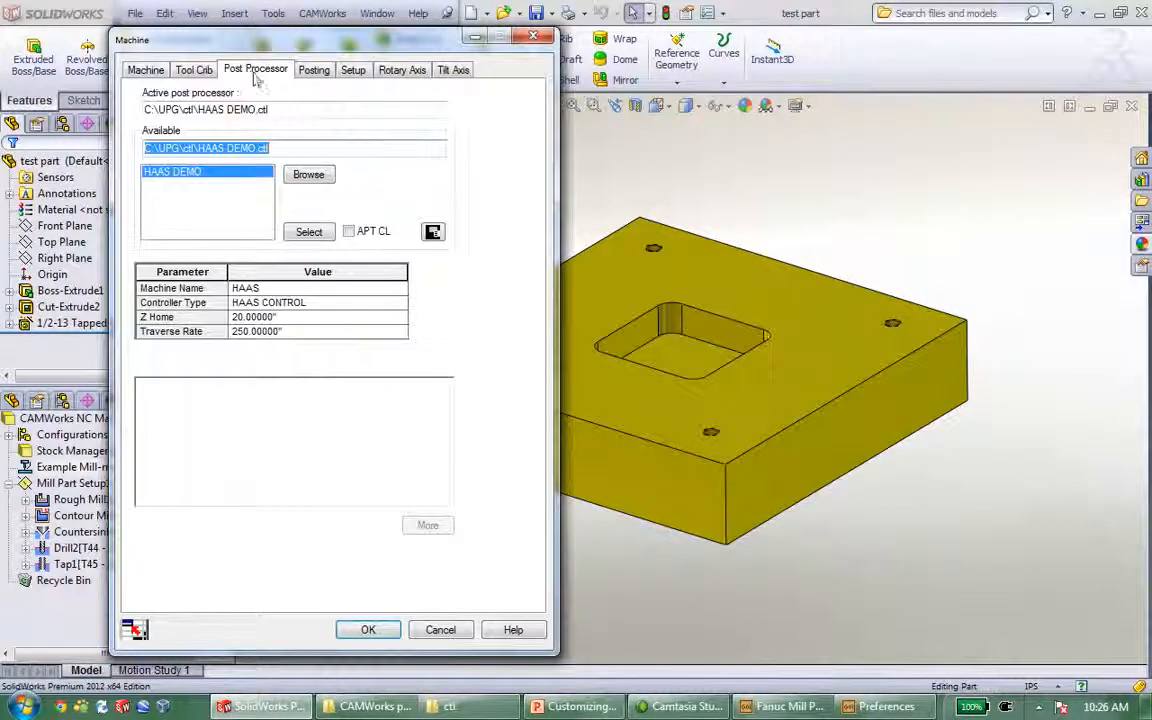
click(307, 177)
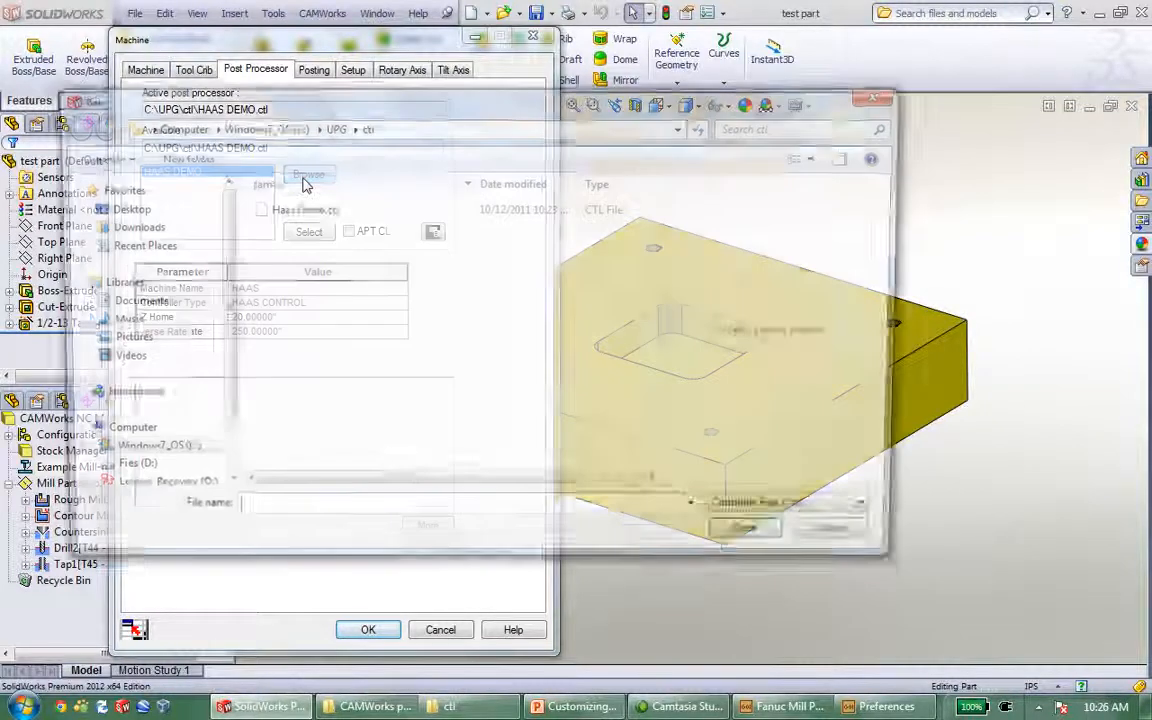
click(307, 211)
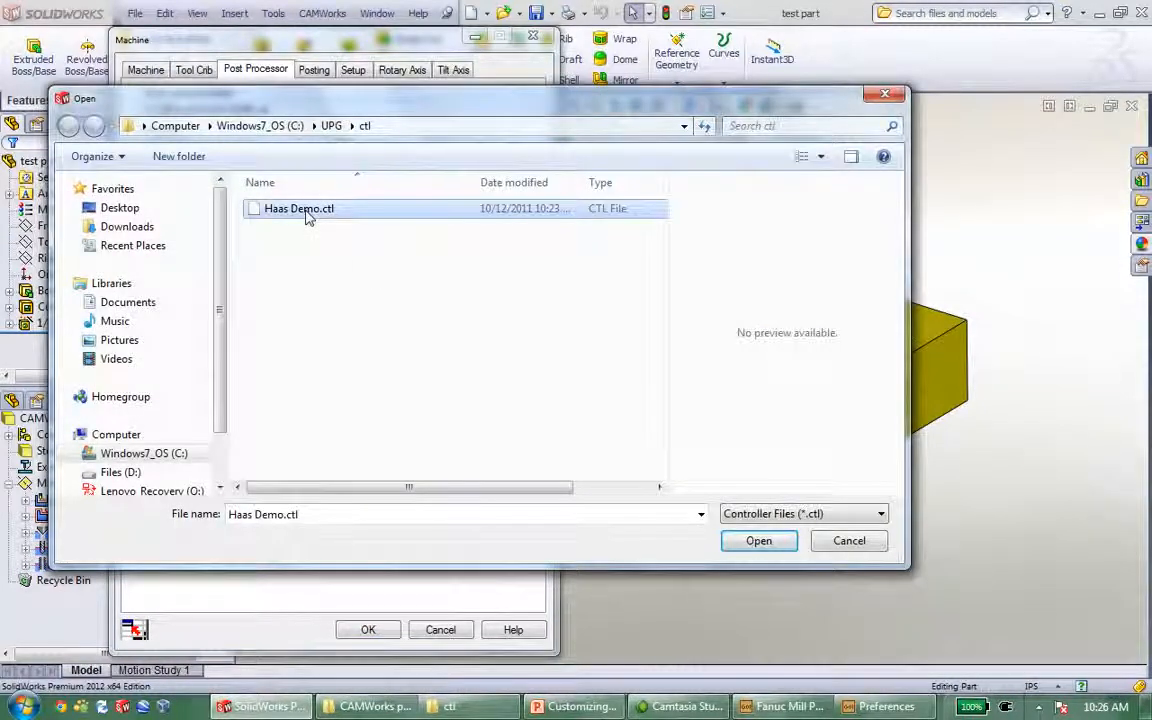
click(754, 542)
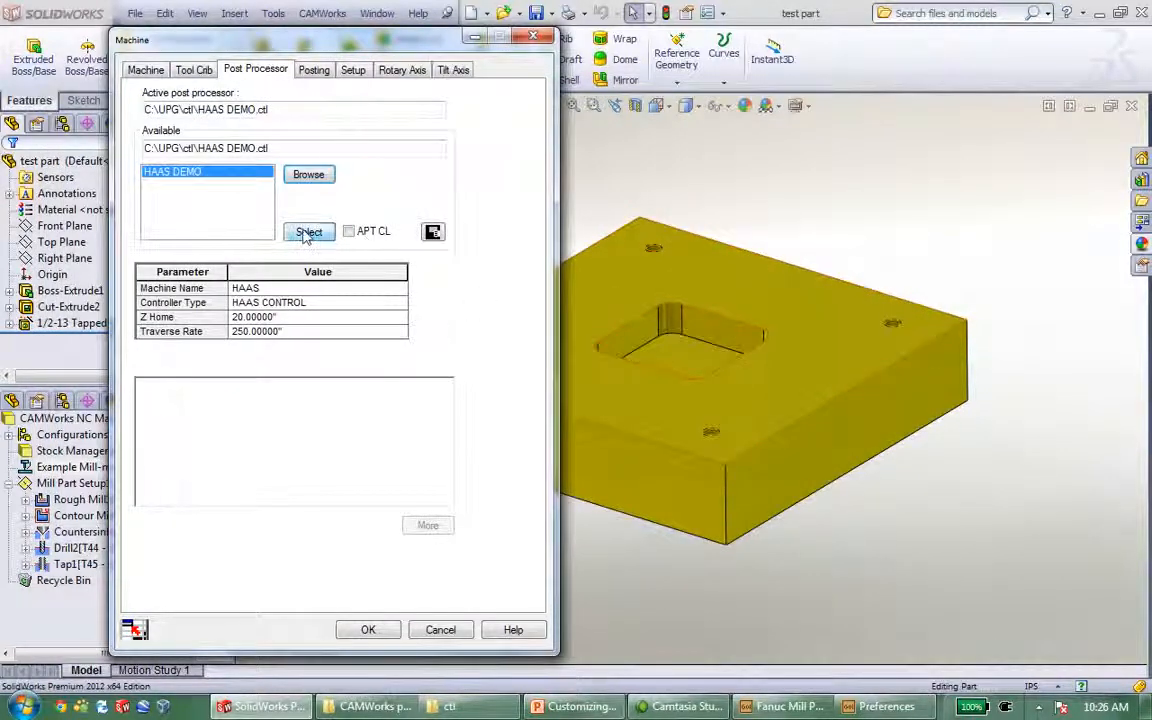
click(368, 629)
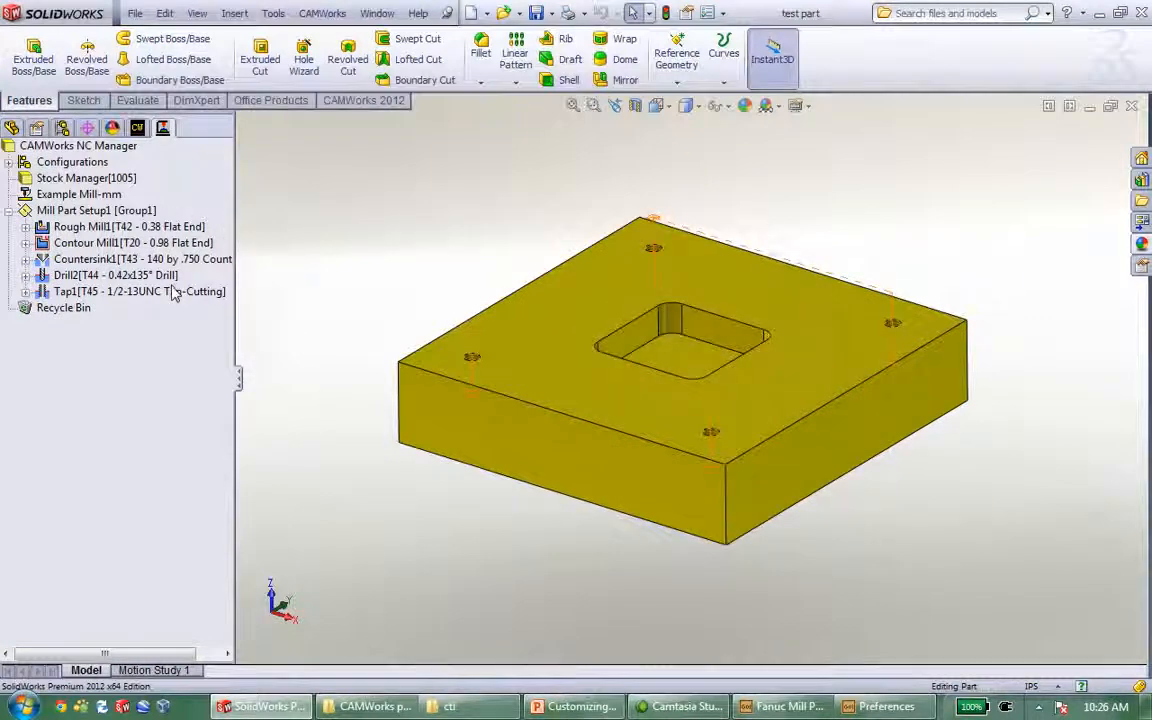
Step: Post process the test part's operations and save the NC code to the desktop as the text file test part
click(785, 706)
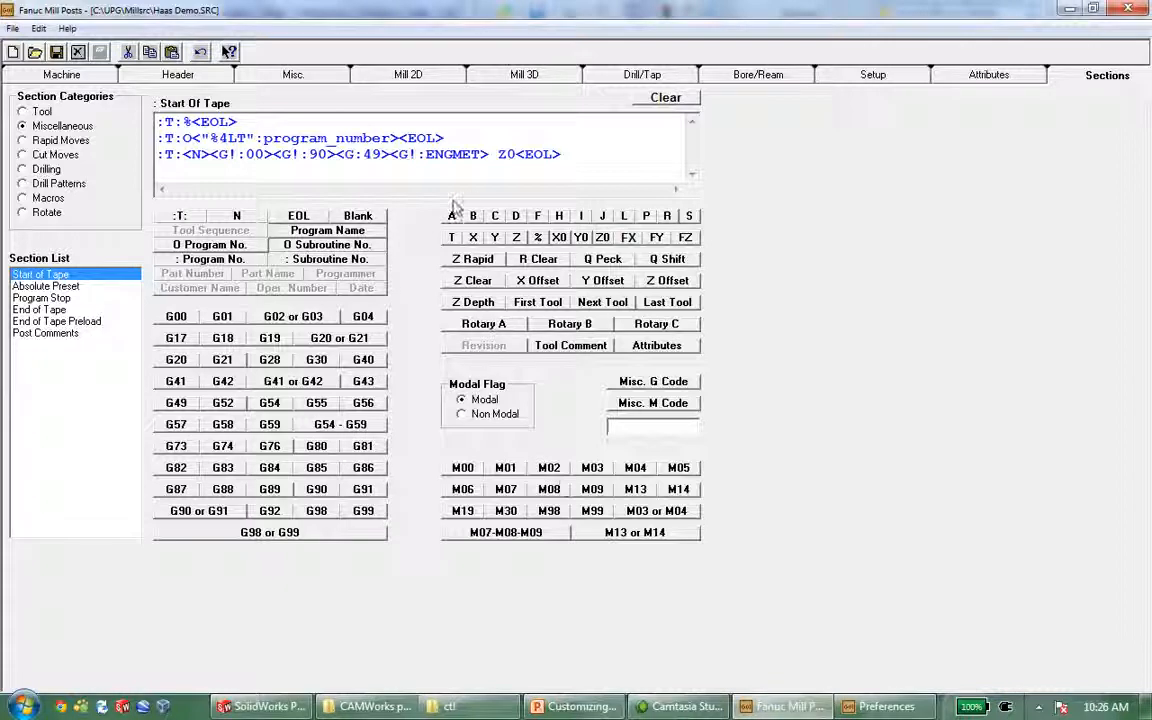
click(270, 706)
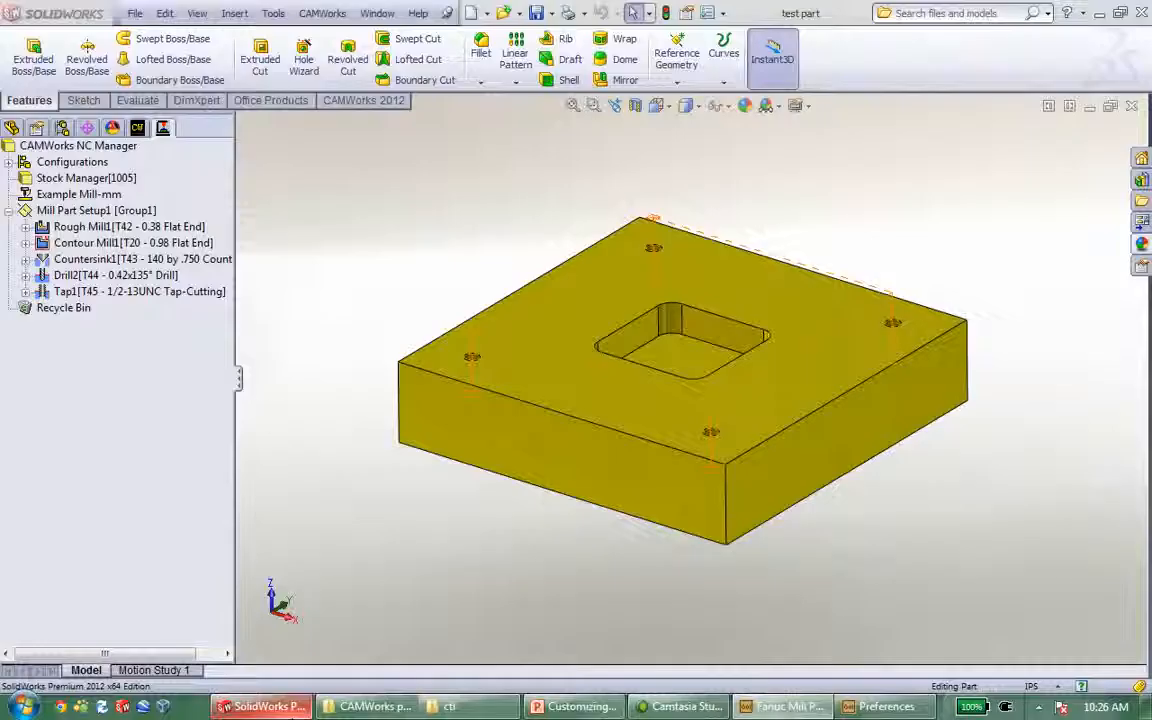
click(345, 100)
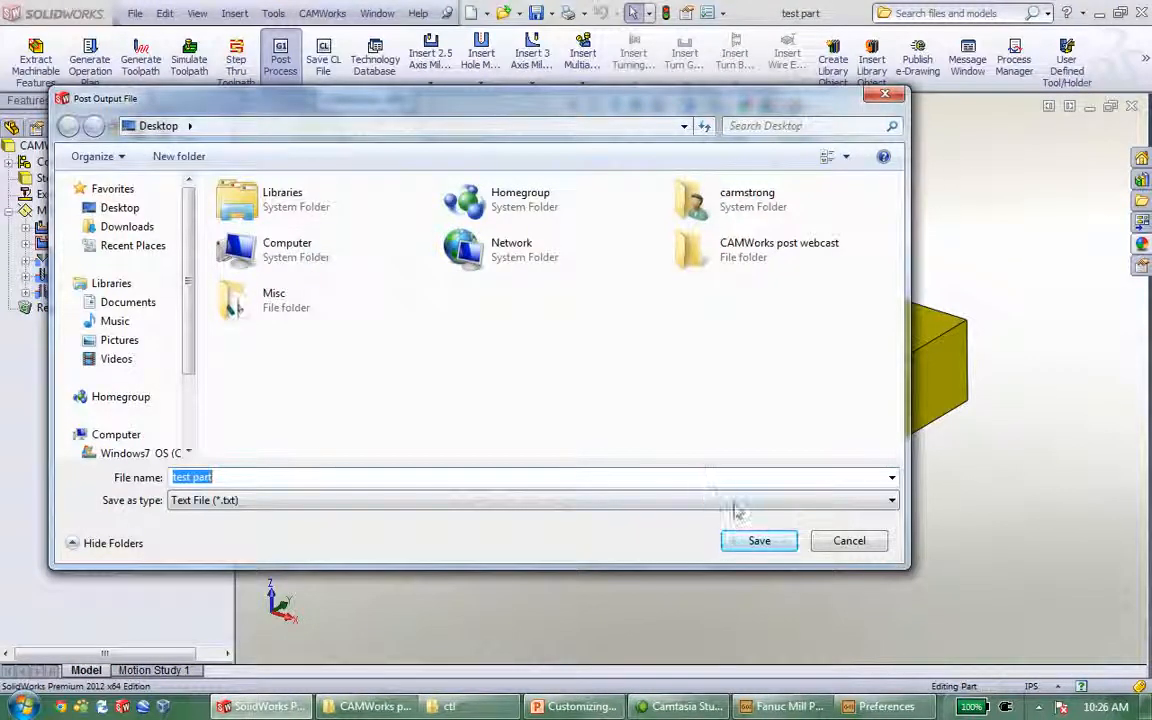
click(764, 541)
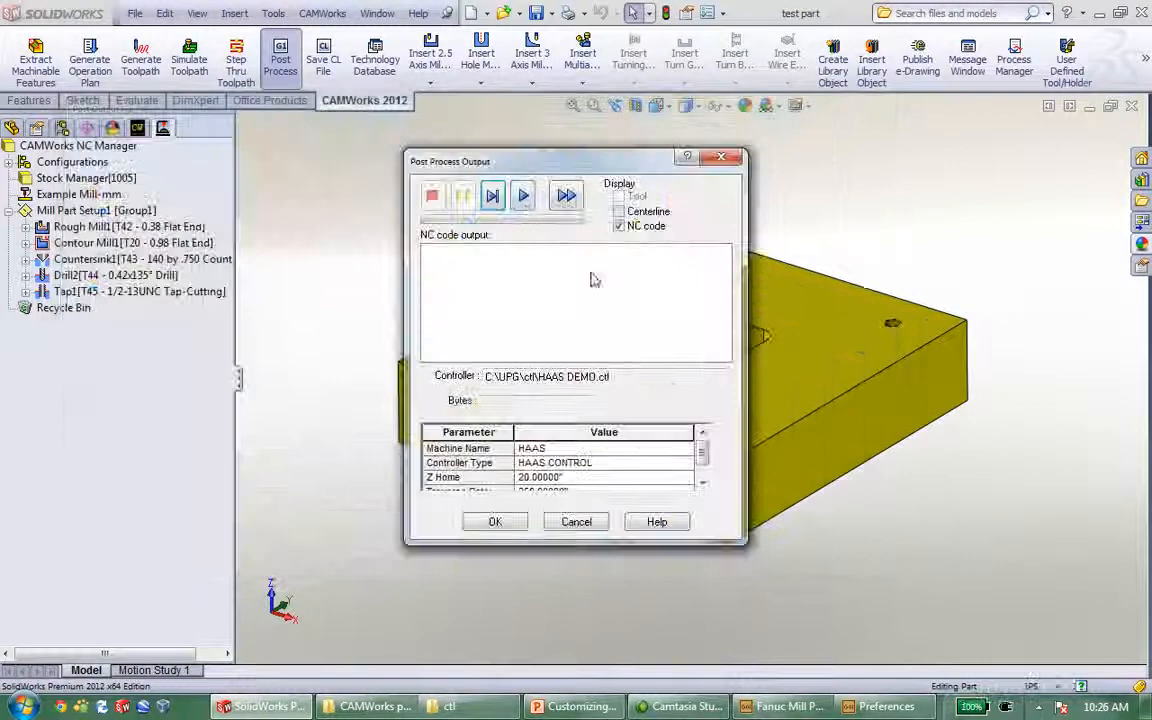
click(523, 196)
click(493, 520)
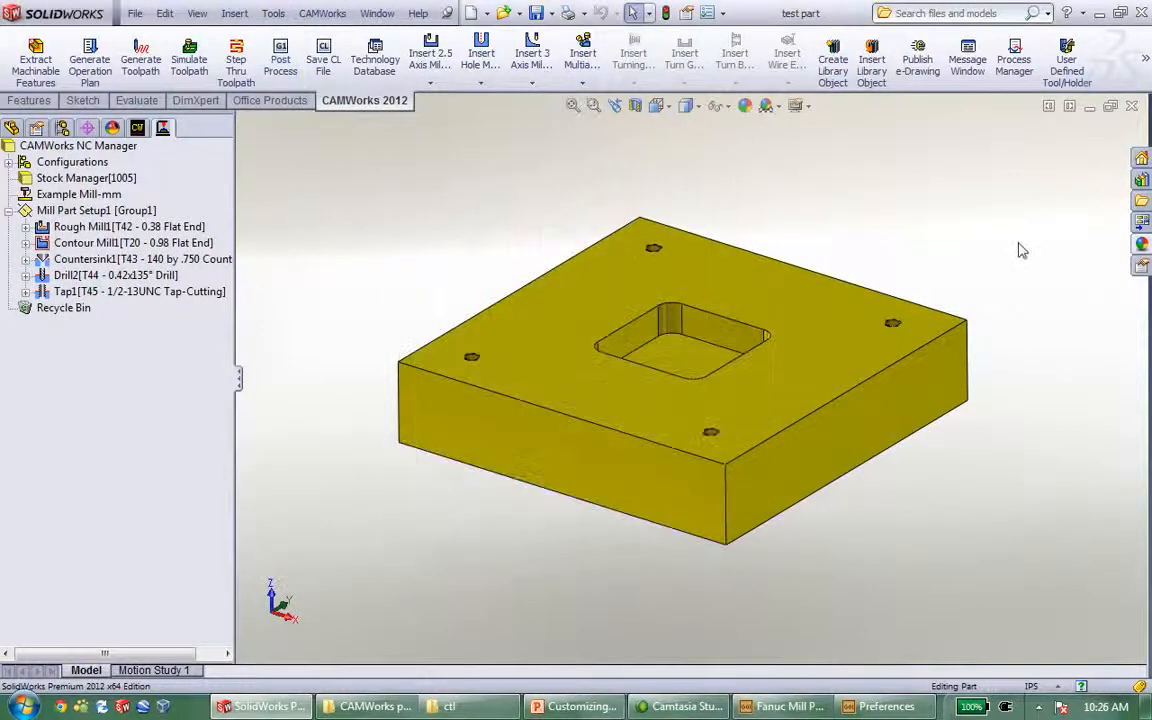
Step: Close the post editor's preferences, clear the windows off the desktop and open the test part text file in a maximized Notepad window
click(1100, 13)
click(1072, 9)
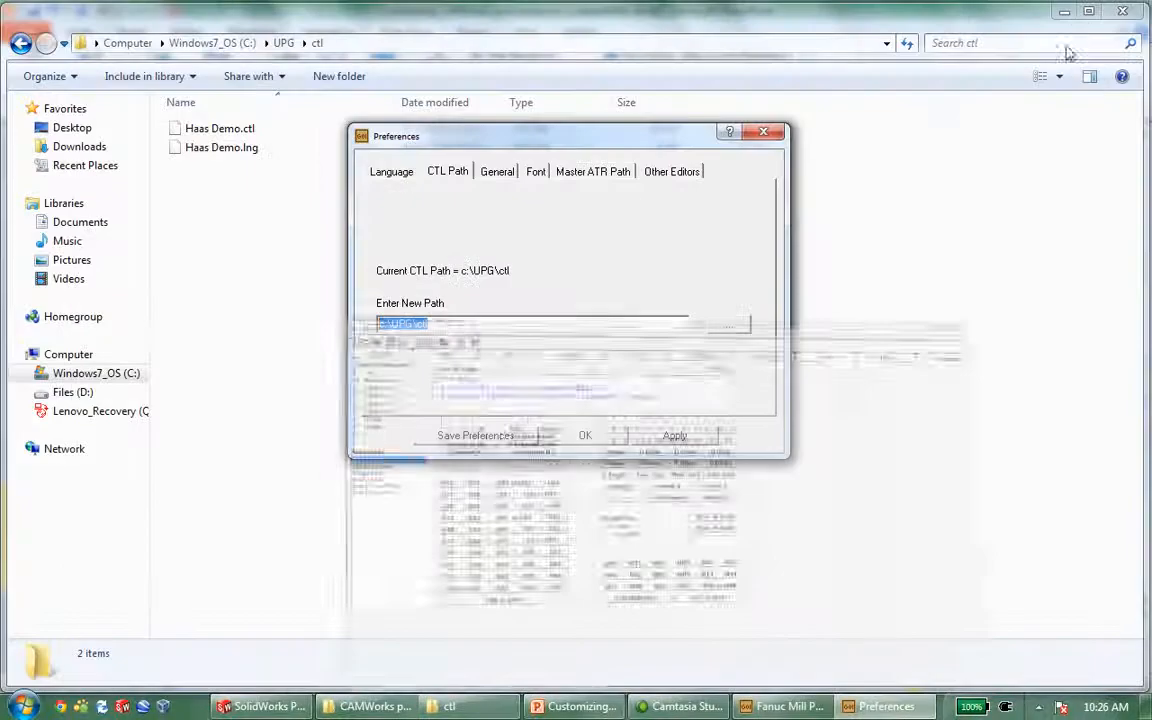
click(600, 436)
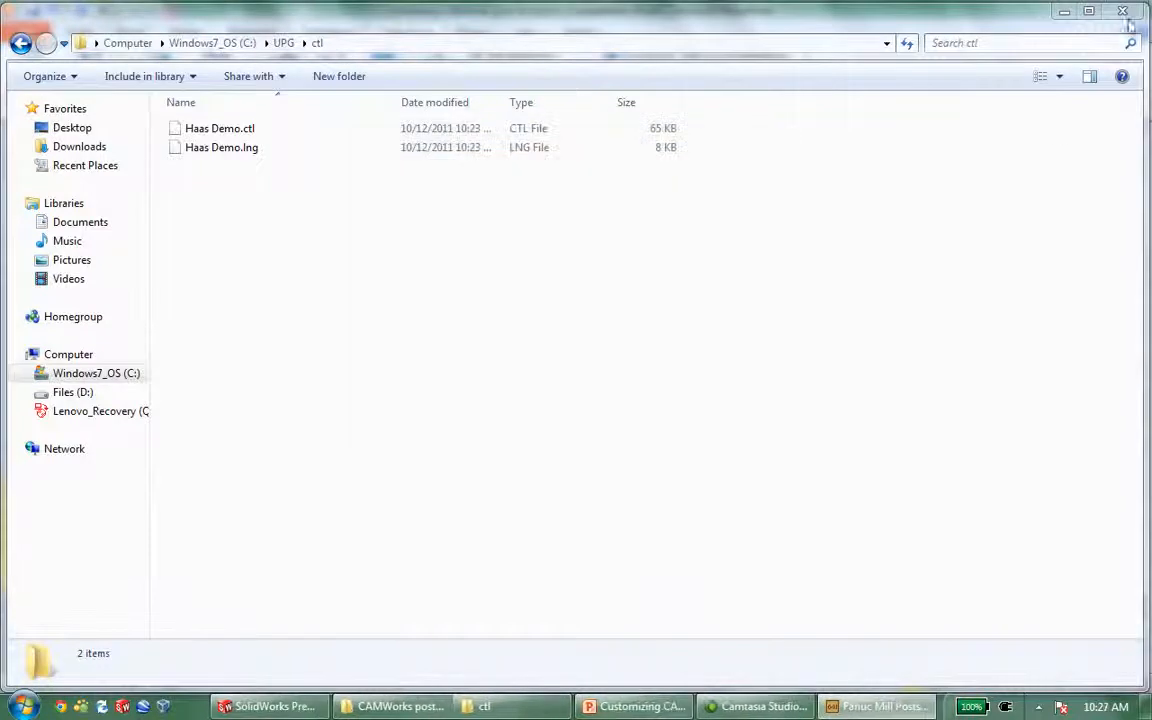
click(1062, 11)
click(1064, 9)
click(1064, 9)
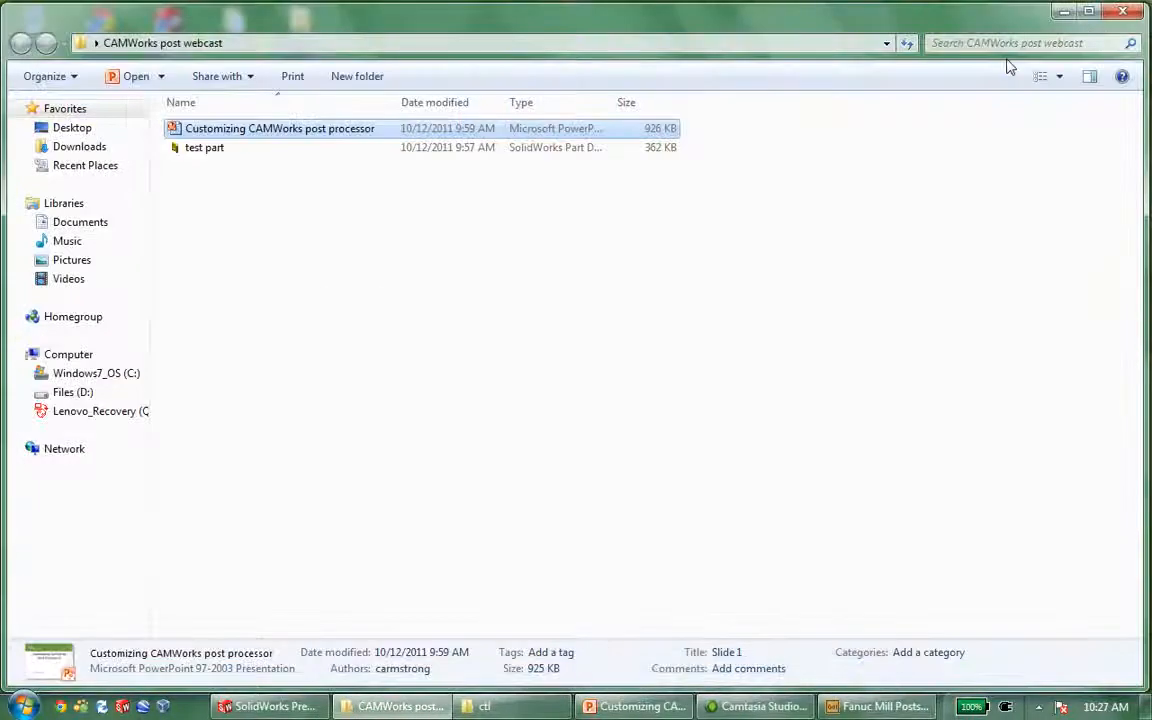
click(1064, 11)
double_click(32, 105)
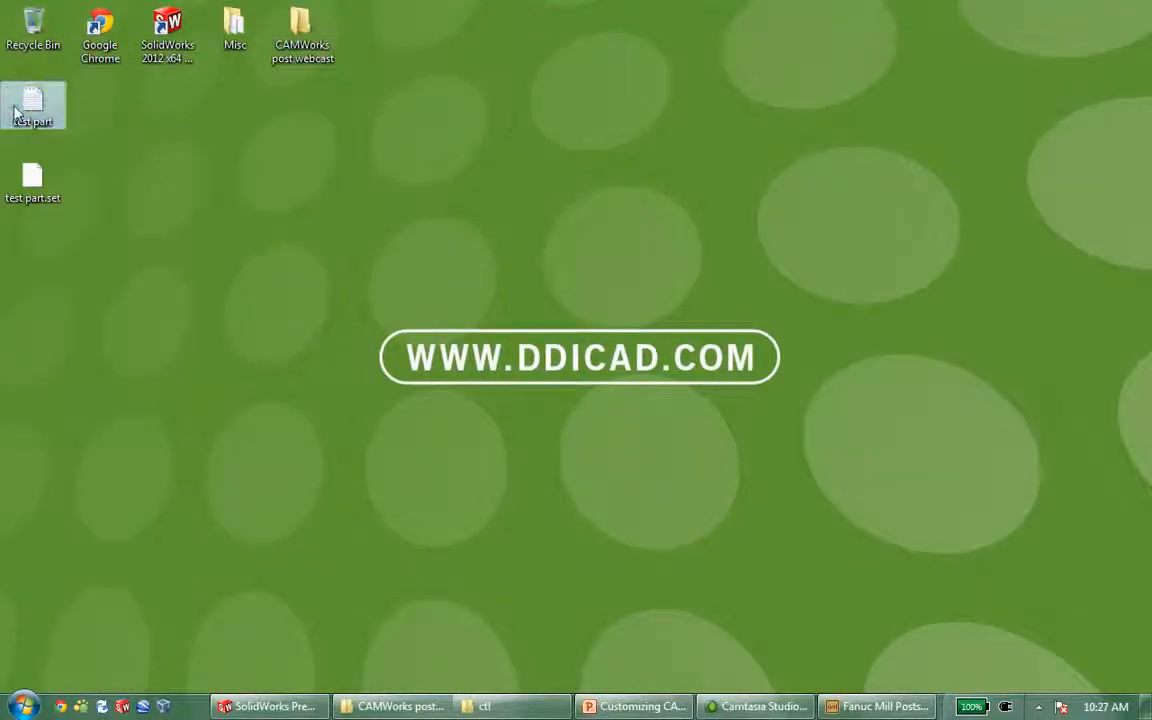
double_click(410, 66)
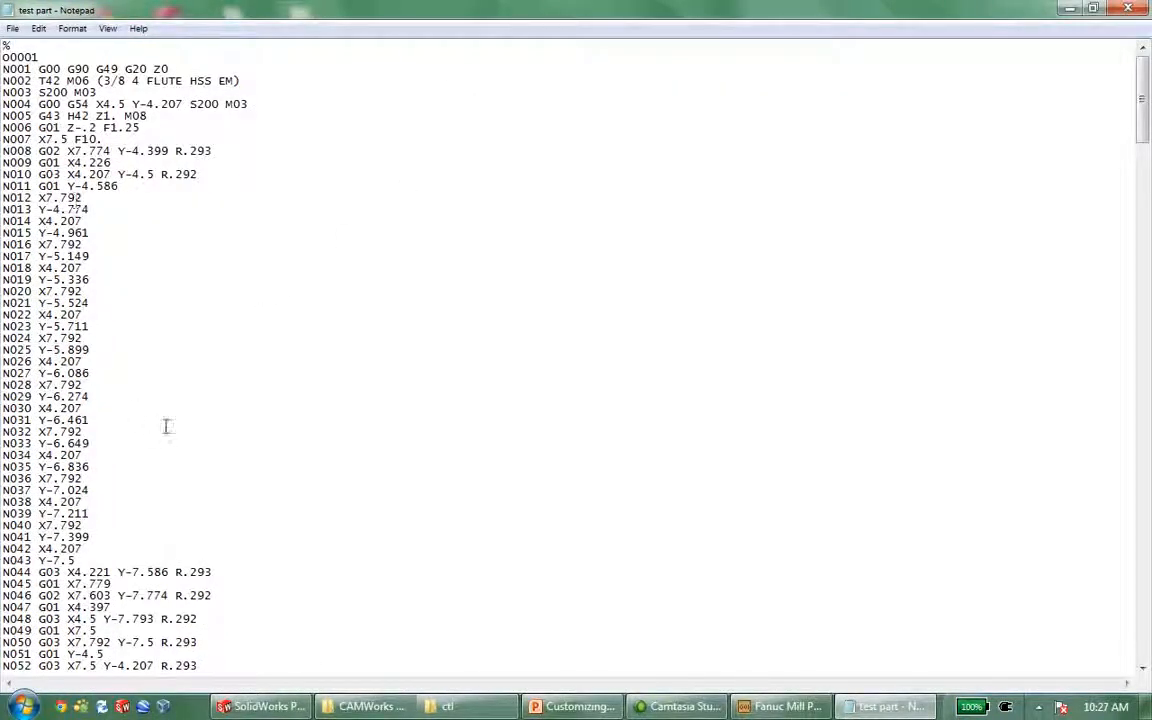
Step: Review the posted NC code from the program start and first tool change through to the end of the program
mouse_move(12, 46)
mouse_down()
mouse_move(1, 57)
mouse_move(30, 69)
mouse_move(2, 69)
mouse_up()
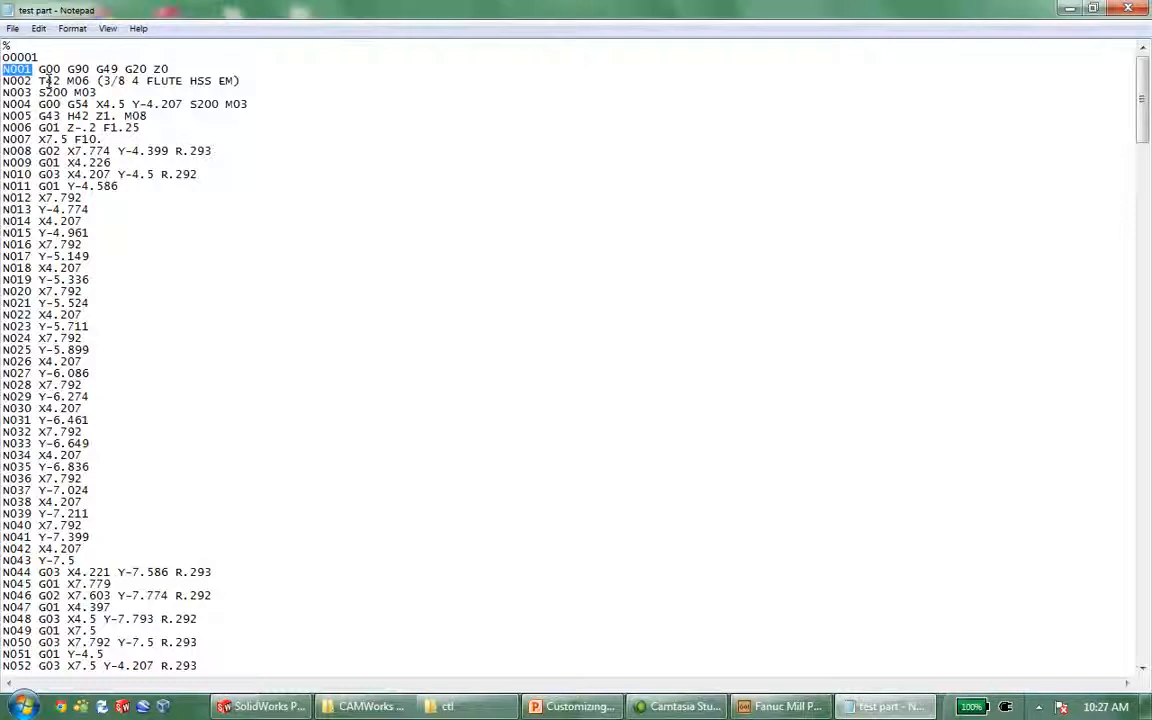
drag(40, 80, 103, 104)
click(249, 82)
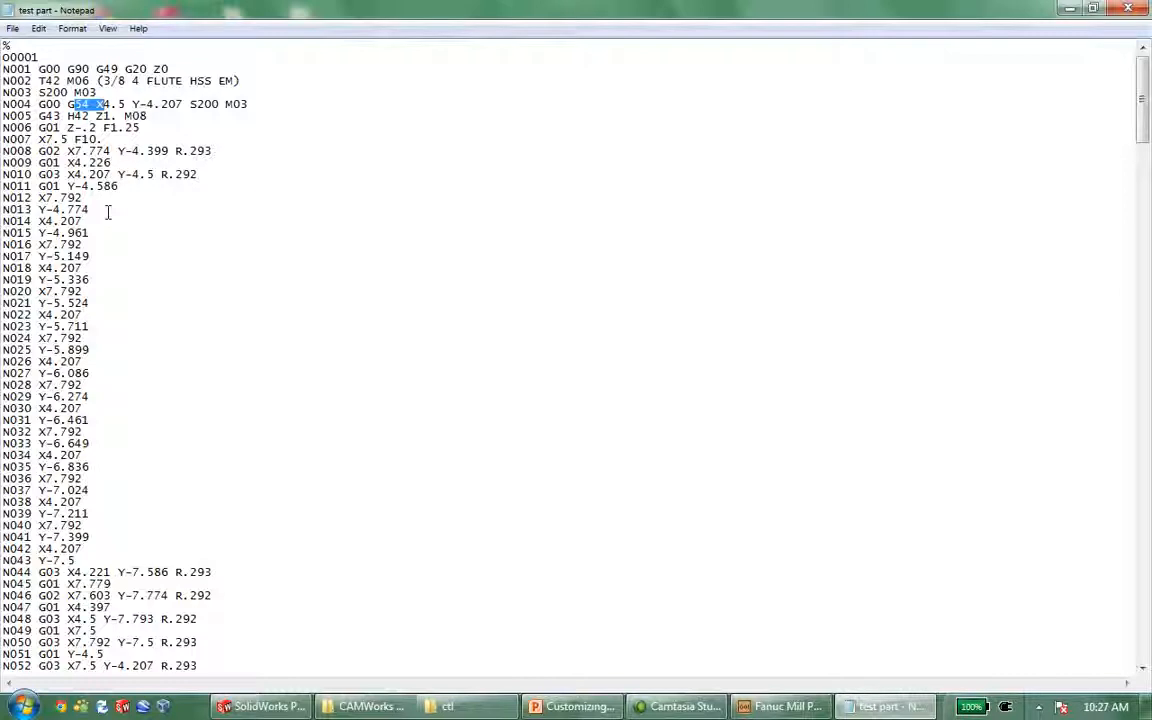
scroll(108, 212, down, 20)
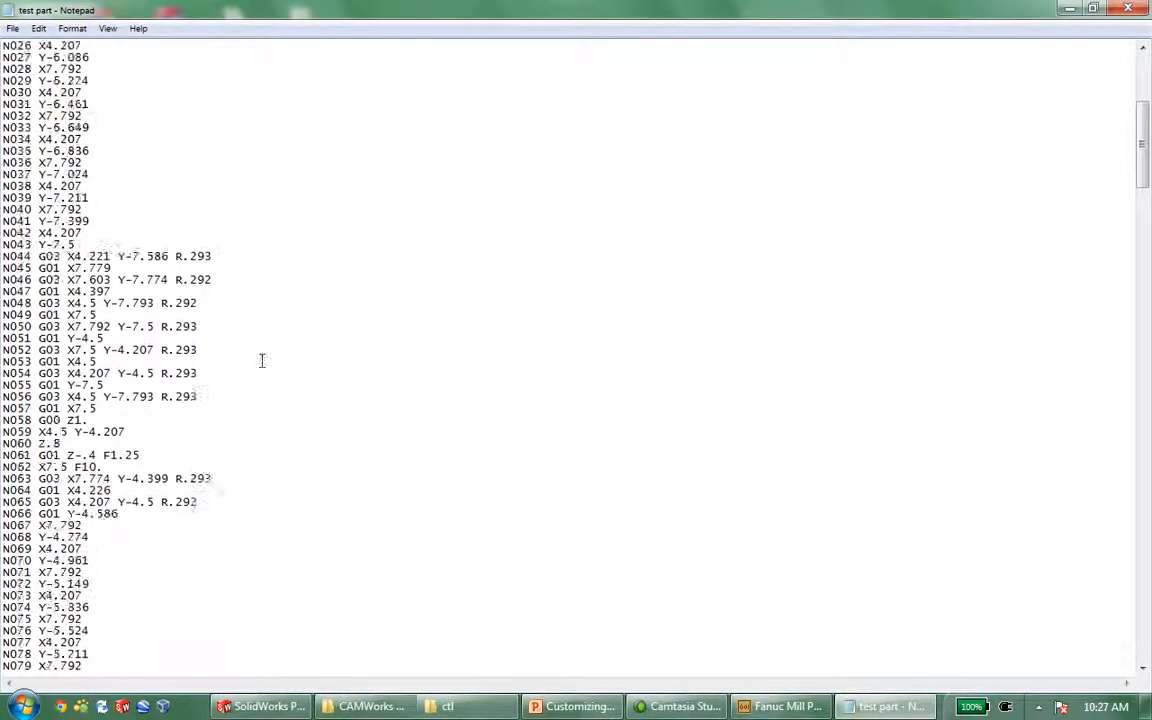
scroll(230, 428, down, 20)
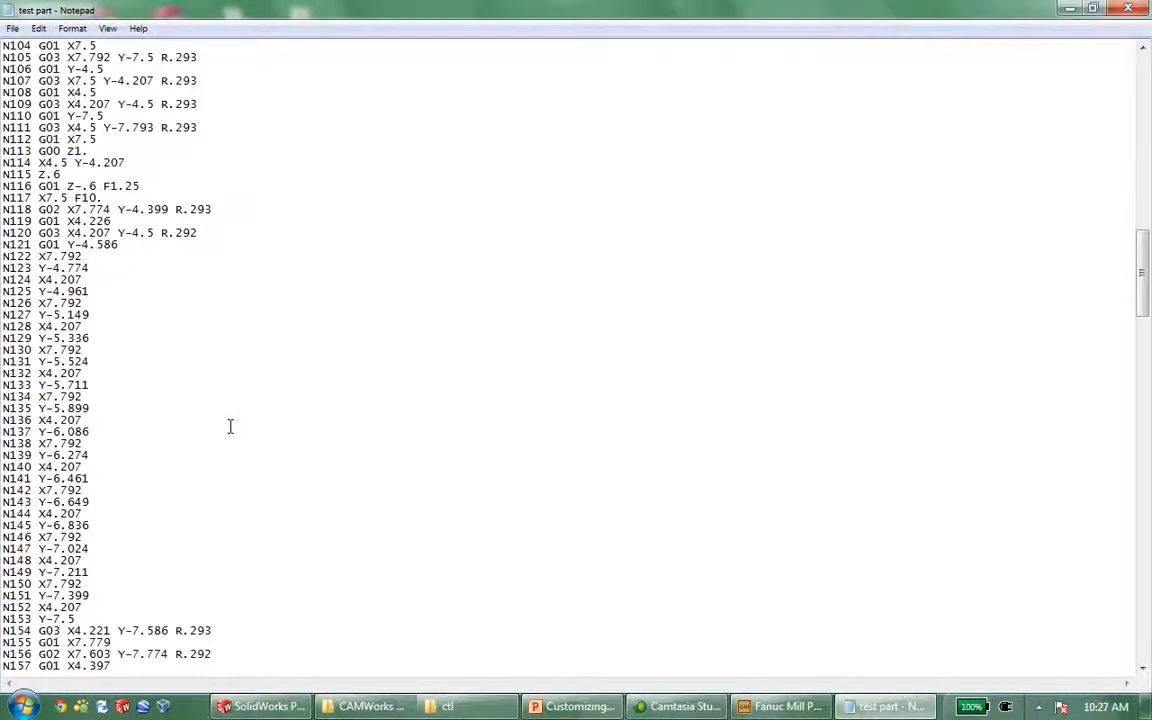
scroll(241, 426, down, 20)
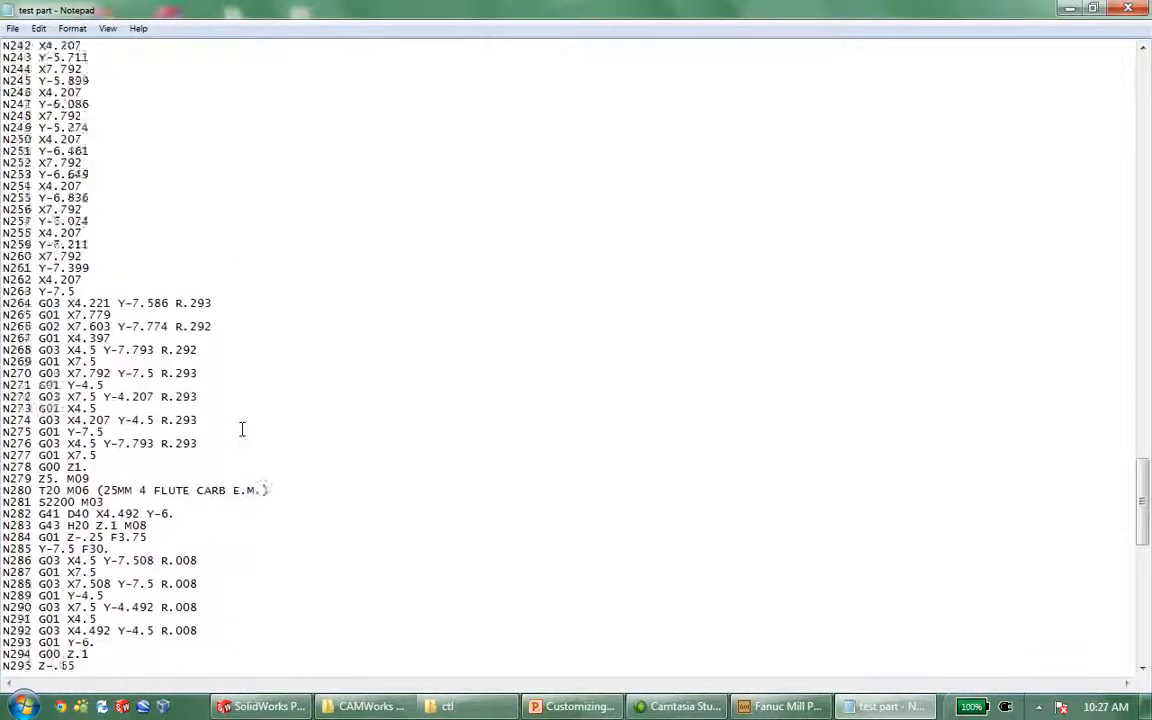
scroll(241, 431, down, 12)
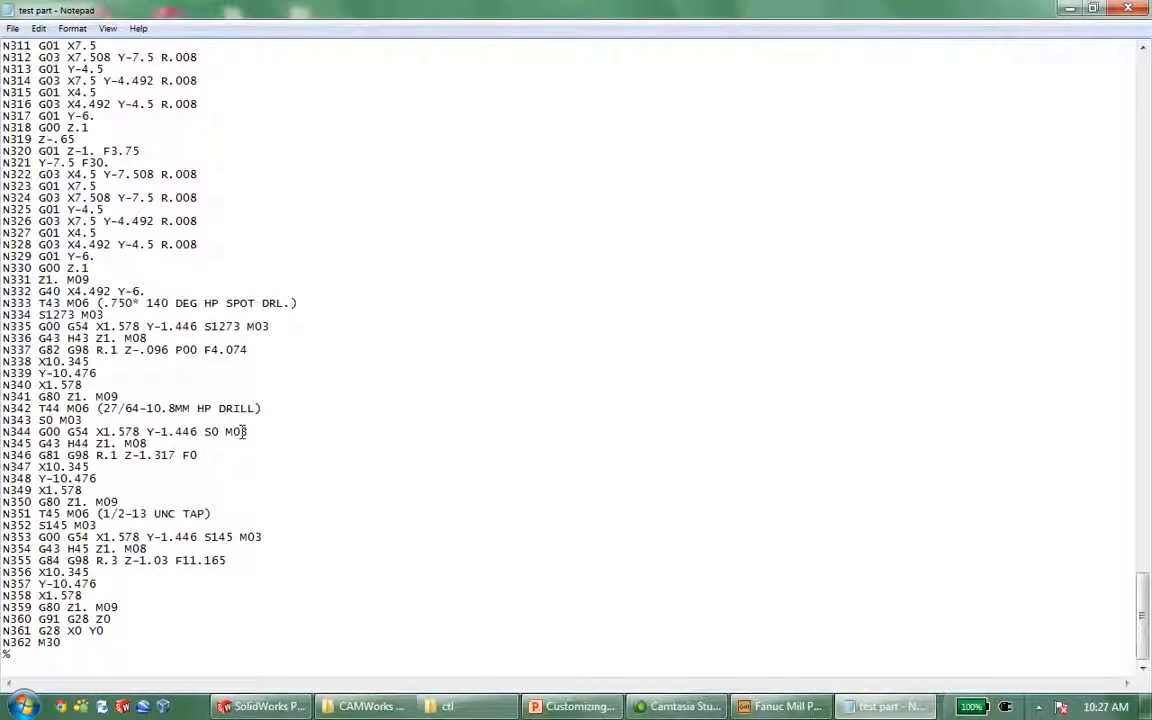
Step: Examine the G80 Z1. M09 codes in line N341 after the spot drilling, and switch back to the Fanuc Mill Posts editor
drag(90, 396, 119, 396)
drag(38, 396, 105, 398)
click(122, 395)
click(80, 355)
drag(41, 397, 89, 396)
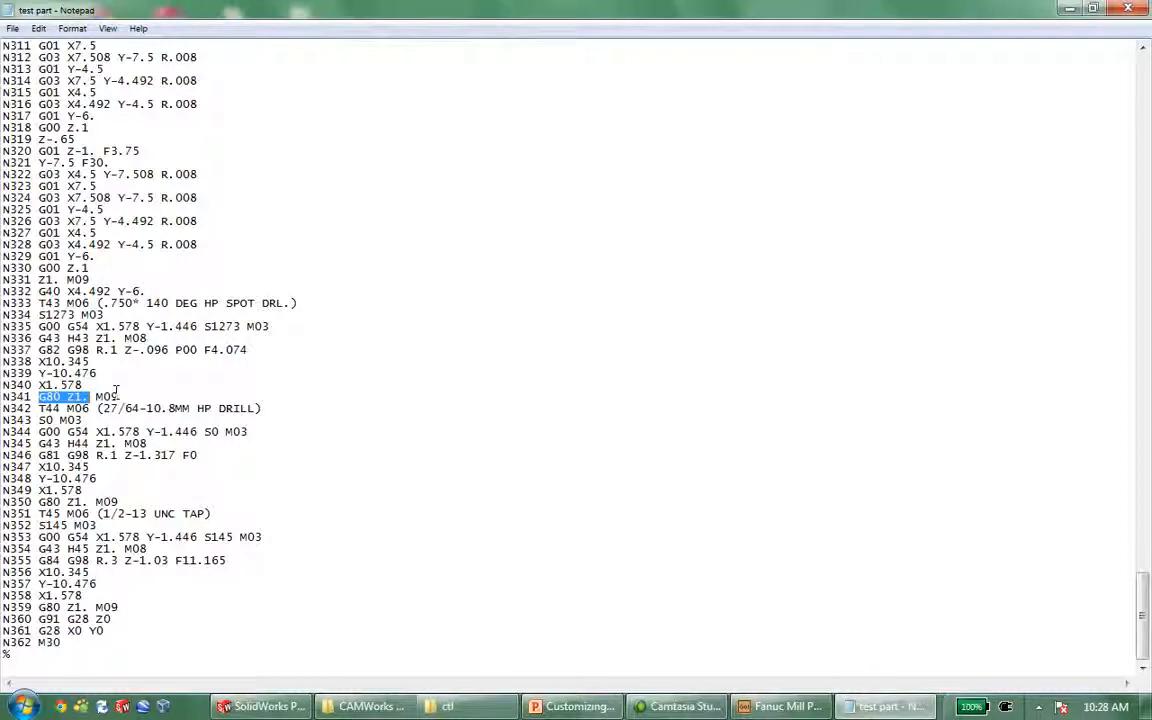
double_click(100, 395)
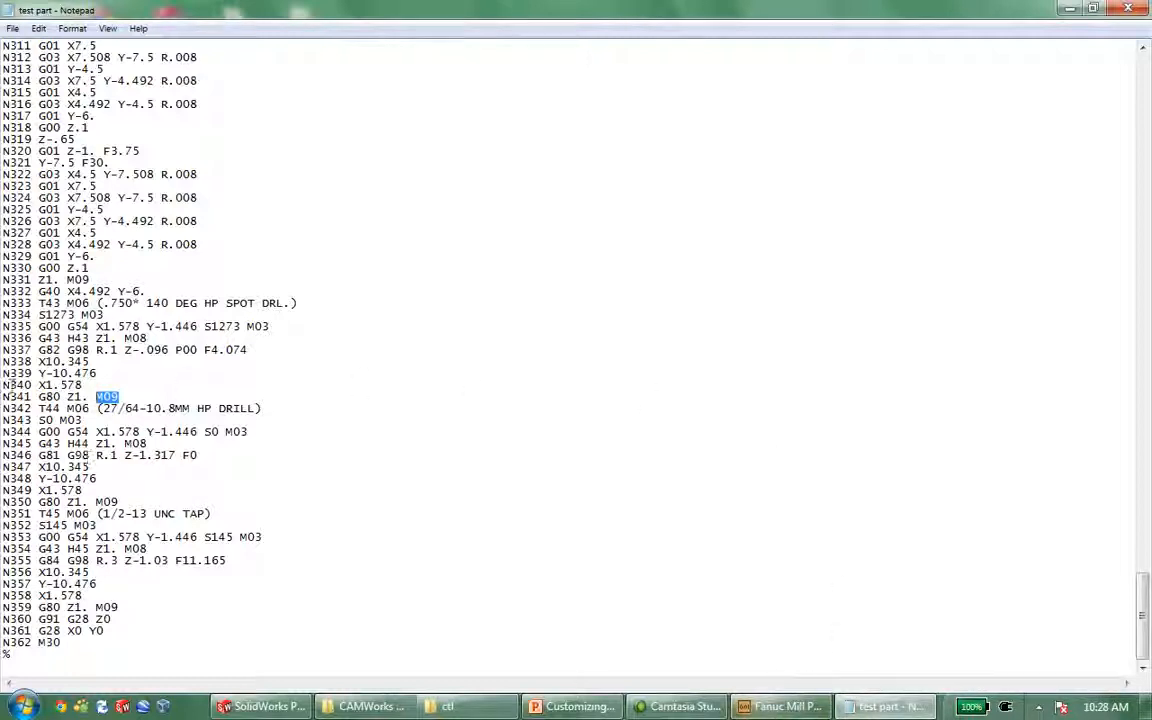
drag(38, 397, 120, 395)
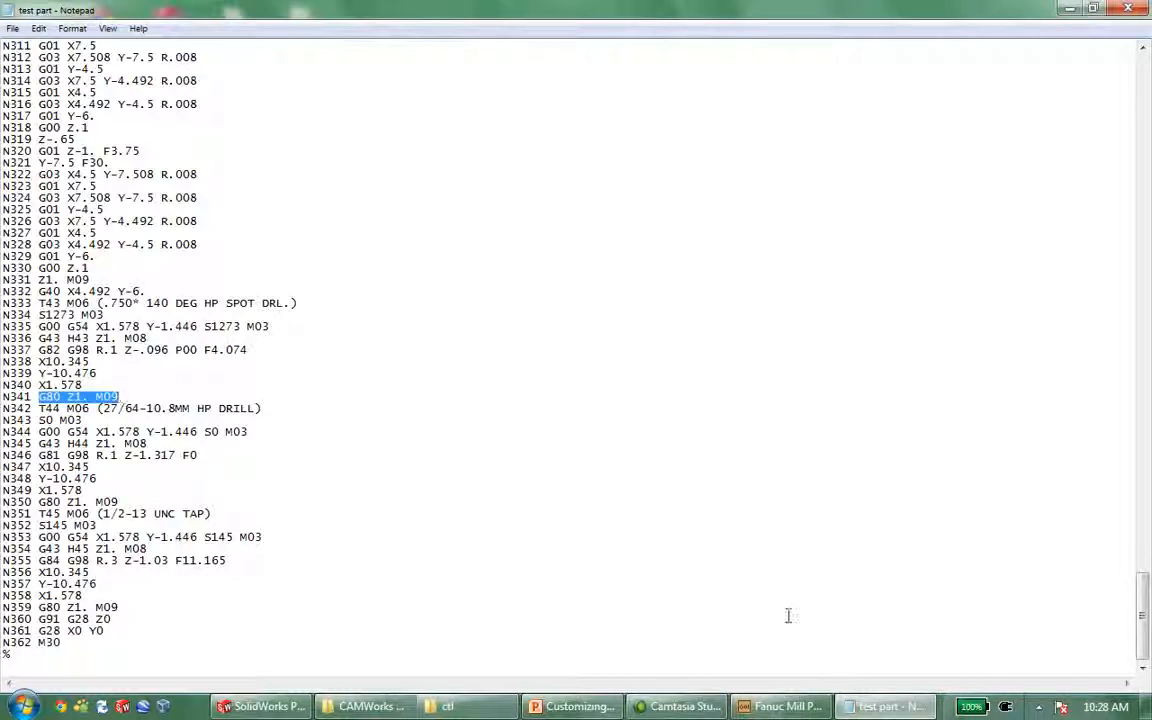
click(783, 706)
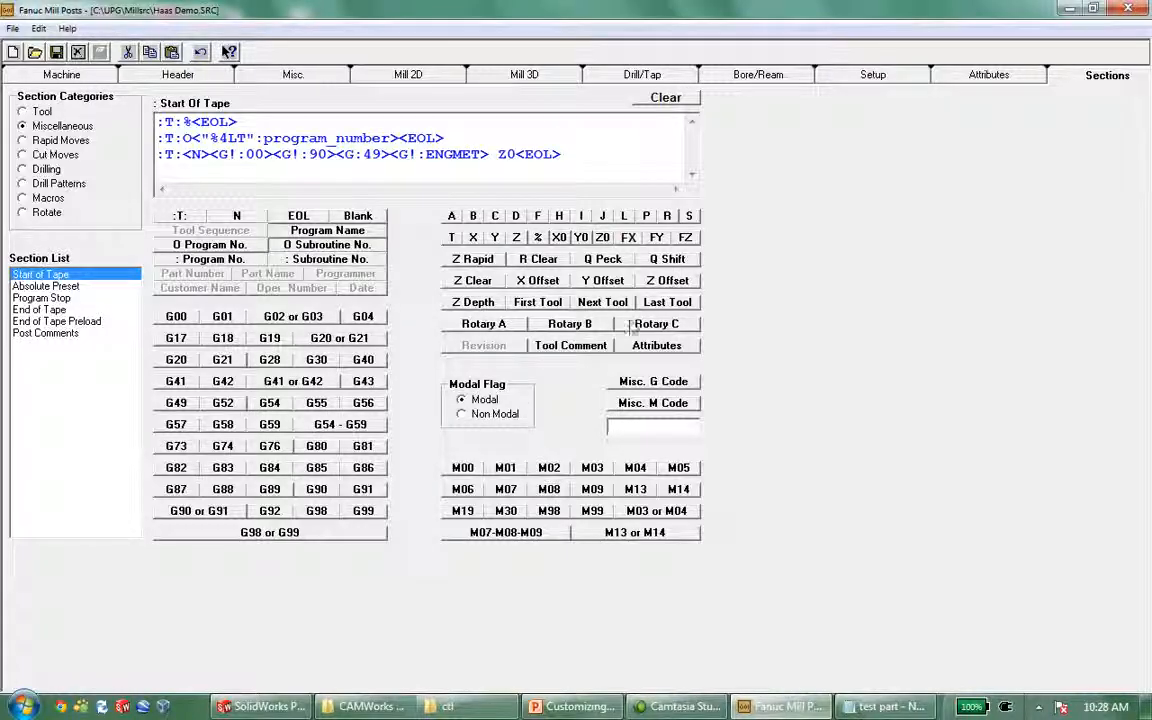
Step: Open the End Drill Cycle section of the Drilling category and insert a new :T:<N> line above the existing code
click(22, 170)
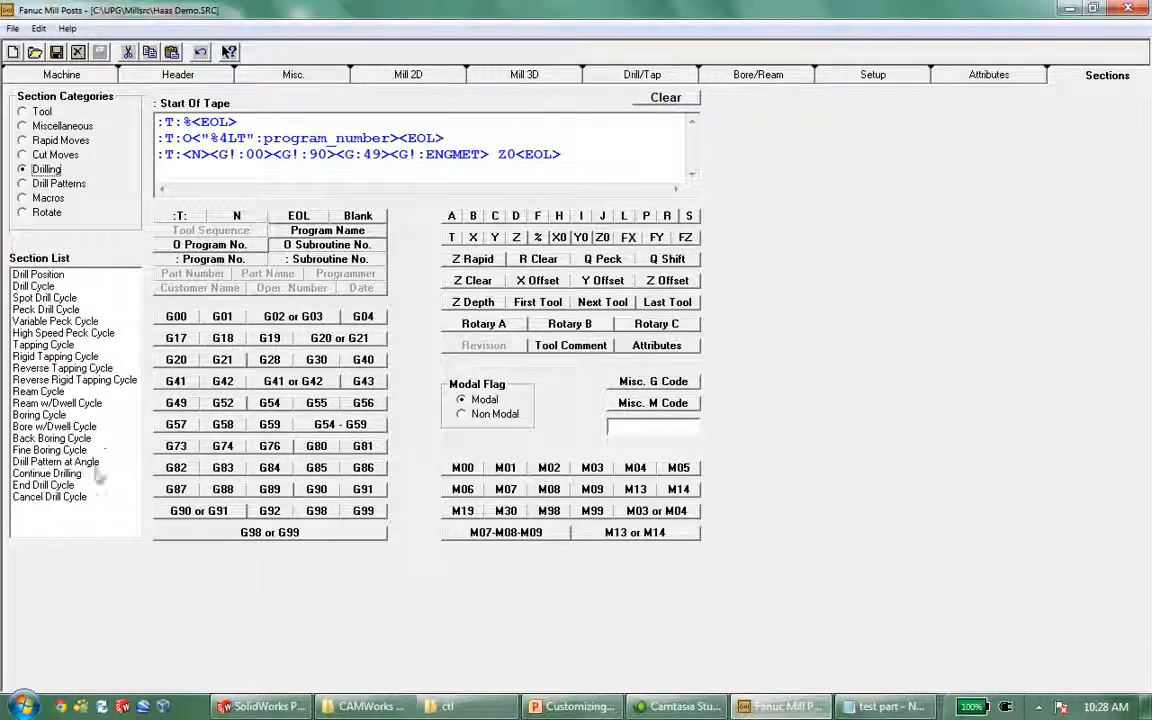
click(66, 486)
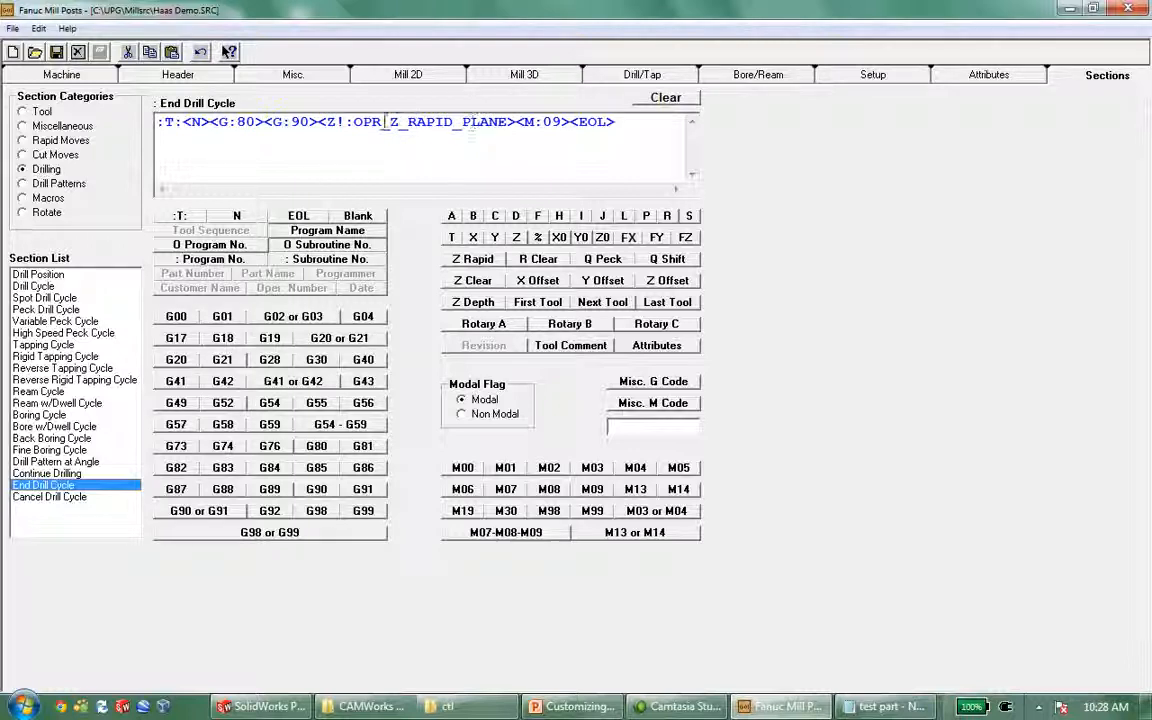
click(530, 122)
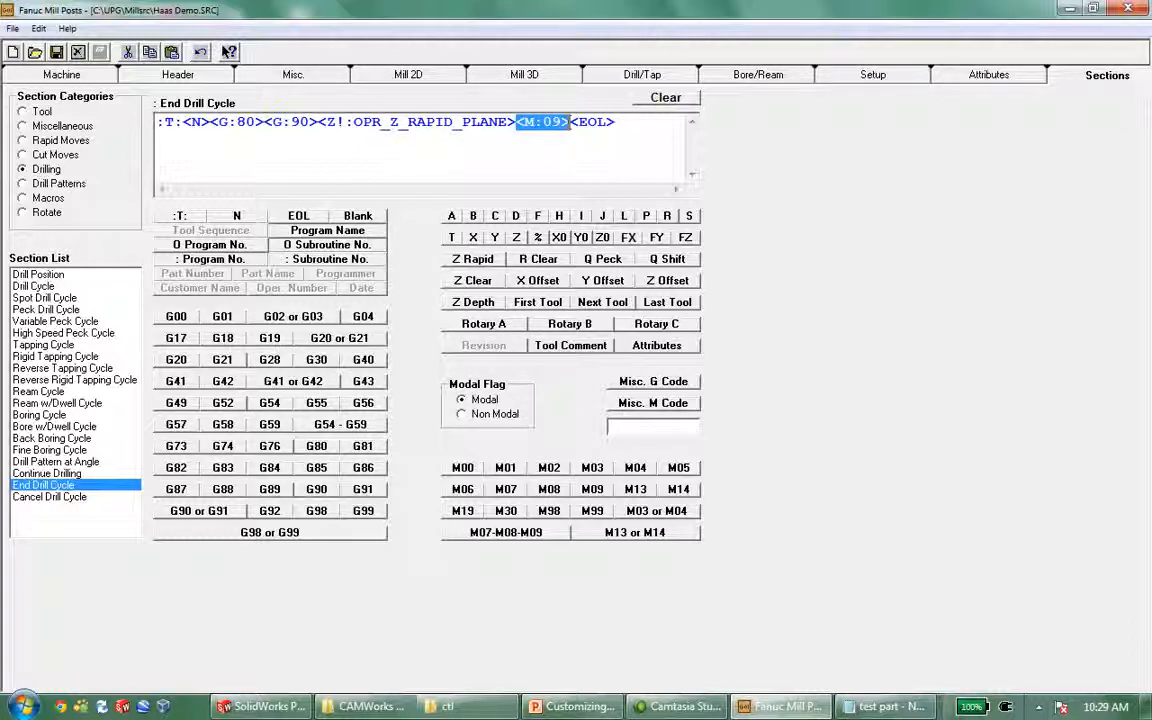
click(157, 121)
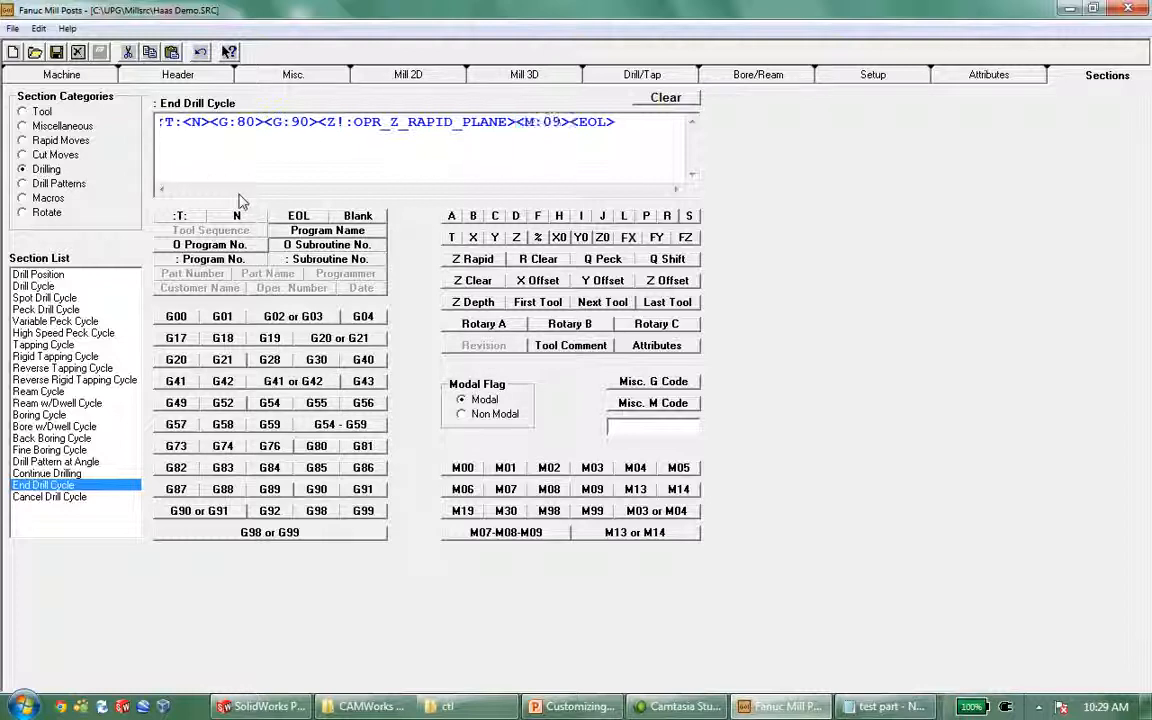
key(Return)
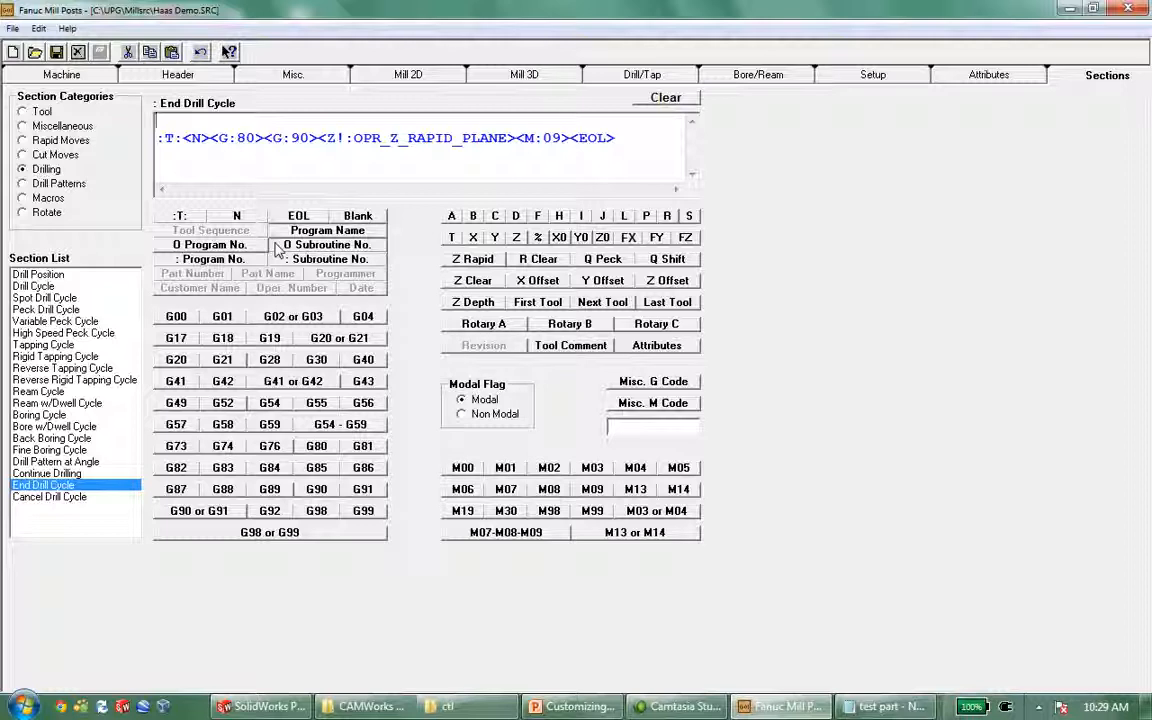
text(:T)
key(BackSpace)
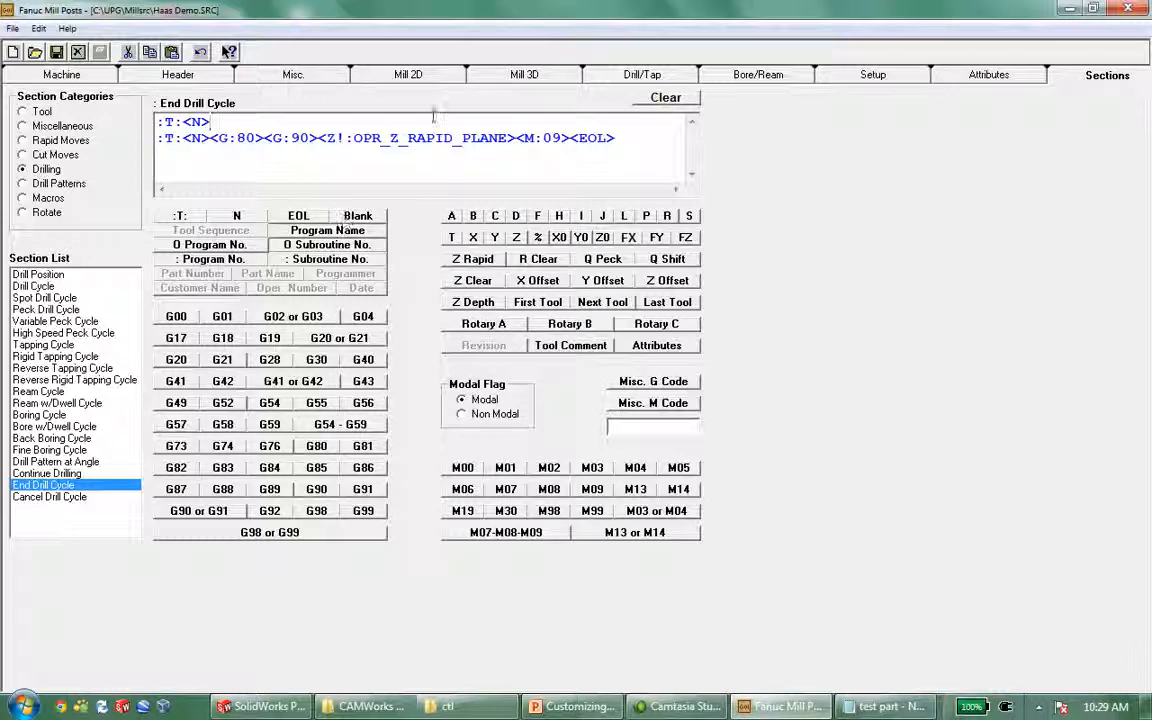
Step: Move the <M:09> code from the G80 line to the end of the new :T:<N> line
drag(571, 138, 518, 138)
key(ctrl+c)
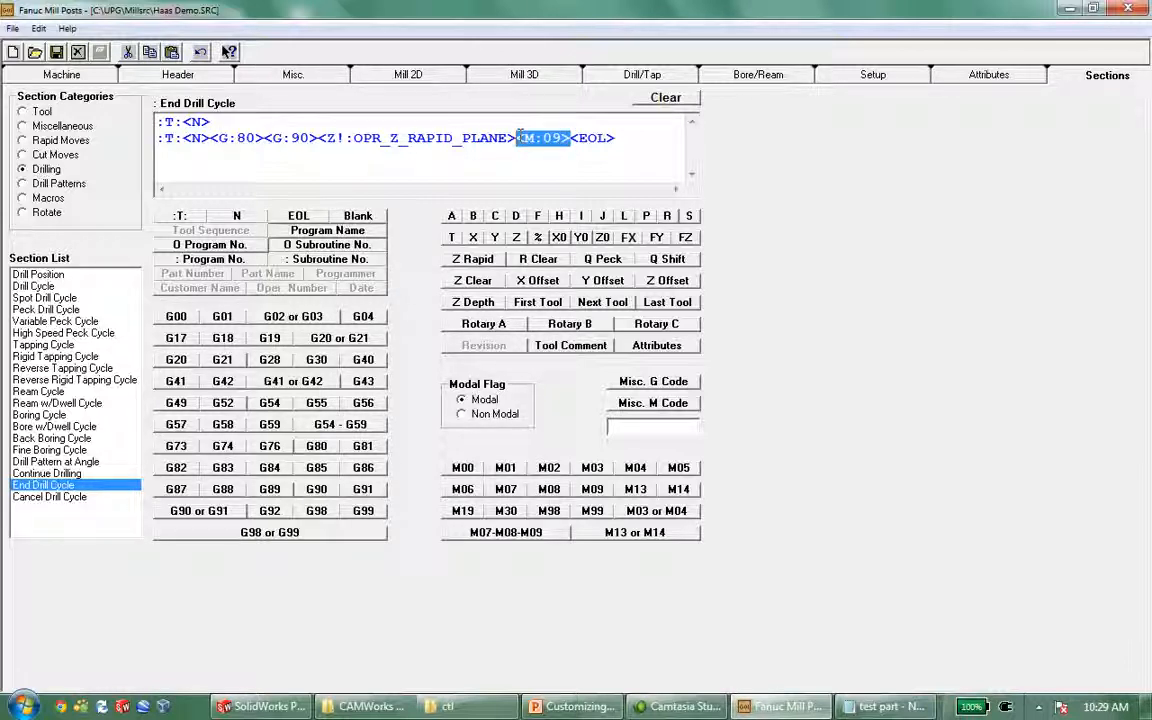
key(BackSpace)
click(224, 122)
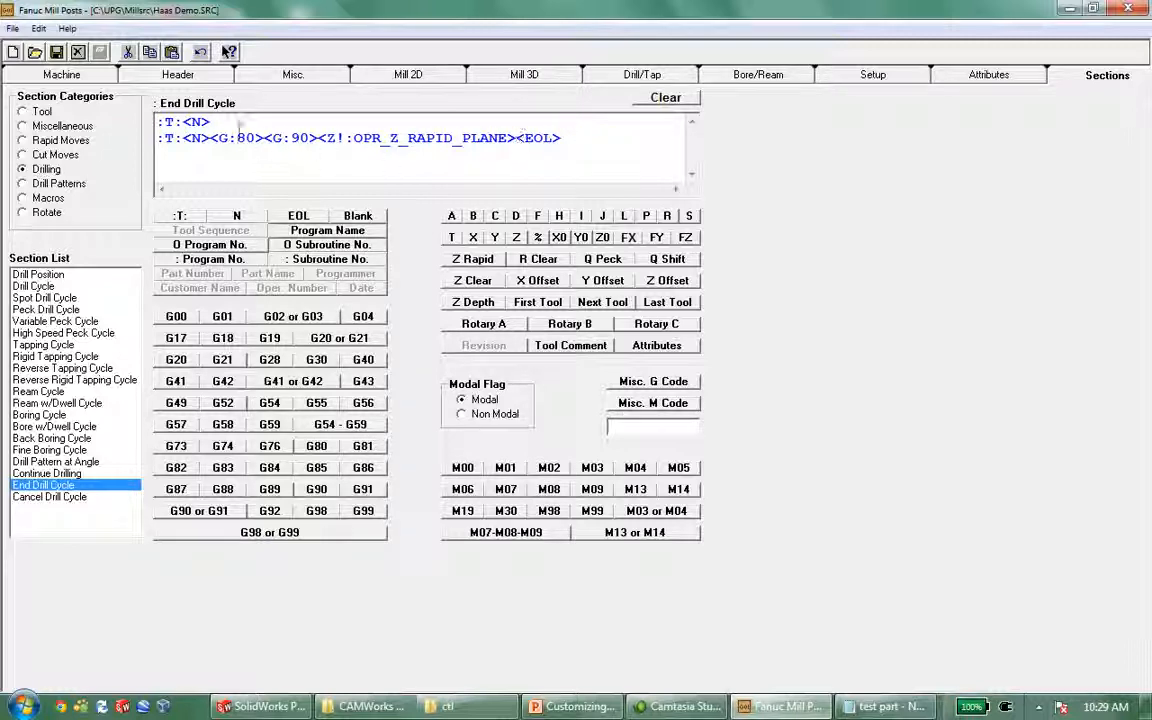
key(ctrl+v)
Step: Save the edited post source and compile Haas Demo.SRC
click(56, 52)
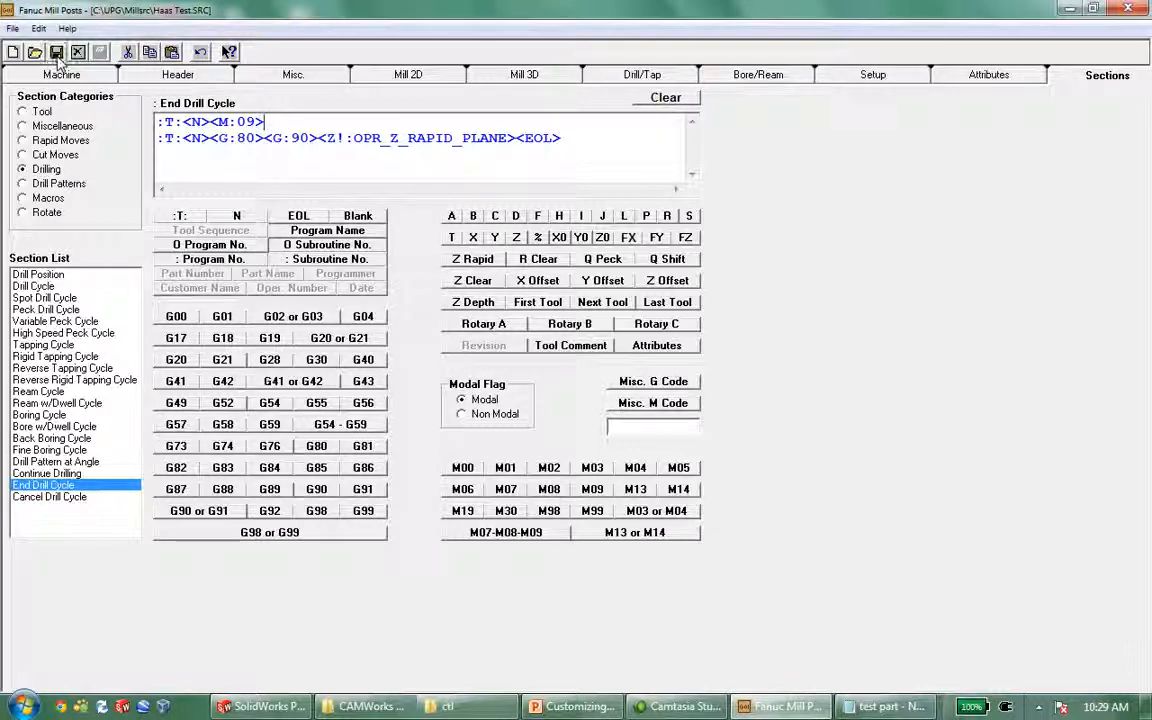
click(13, 28)
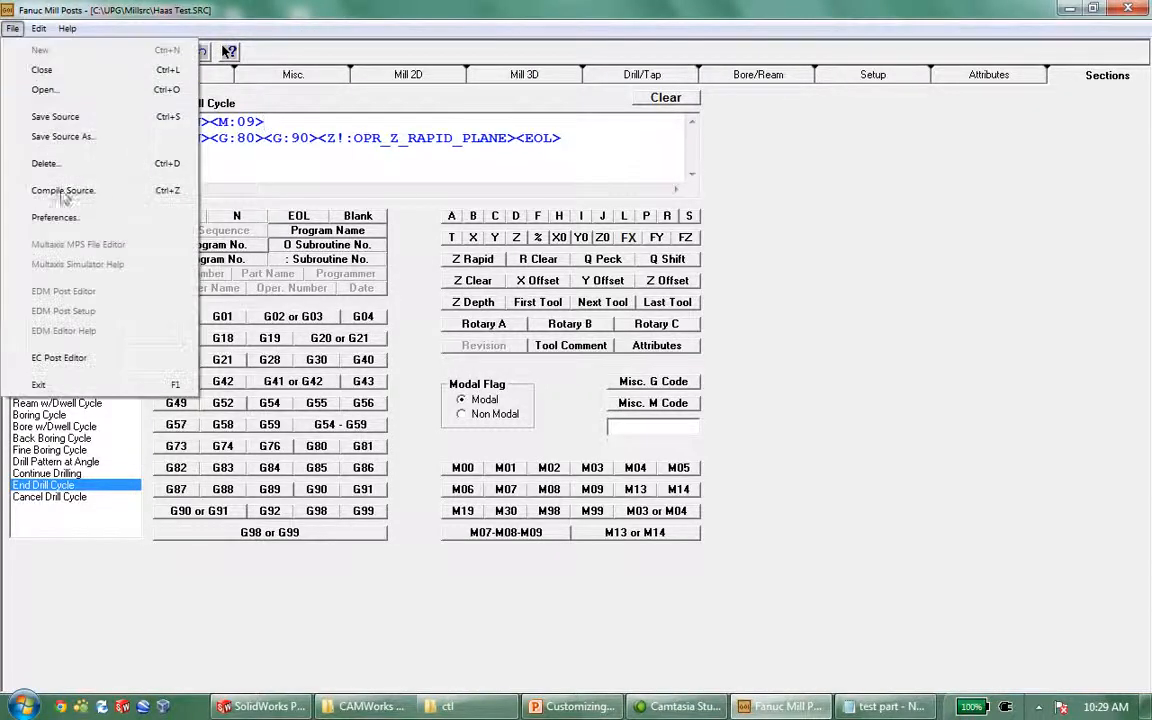
click(66, 191)
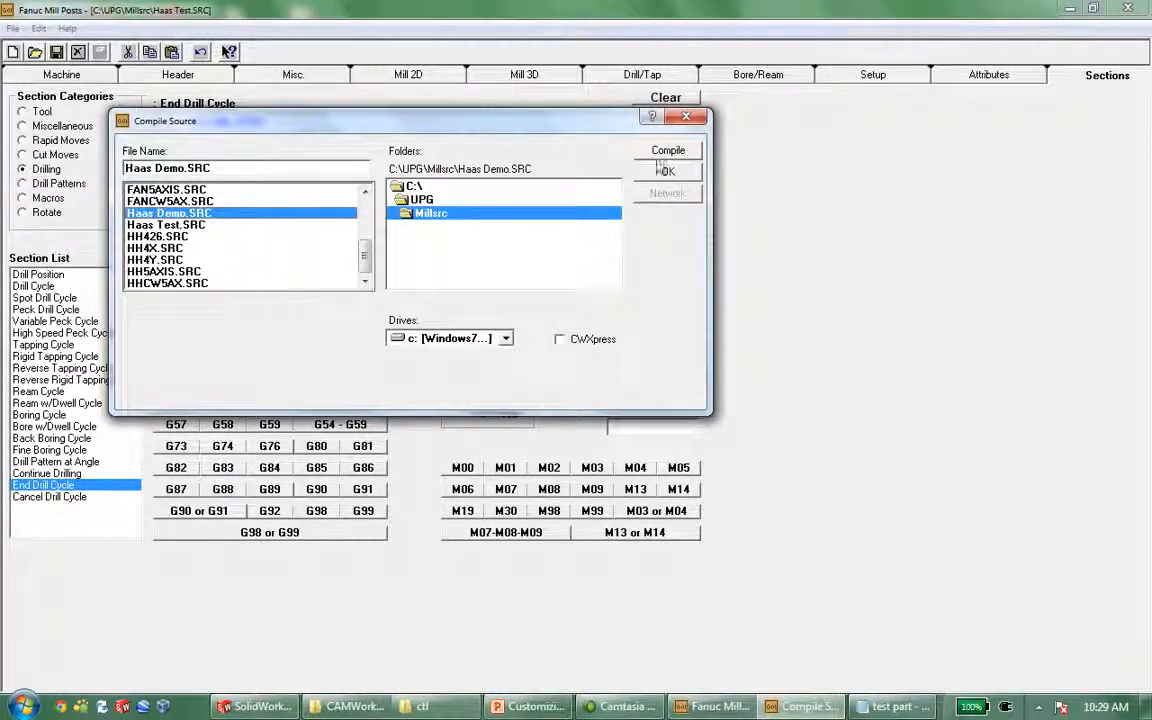
click(668, 151)
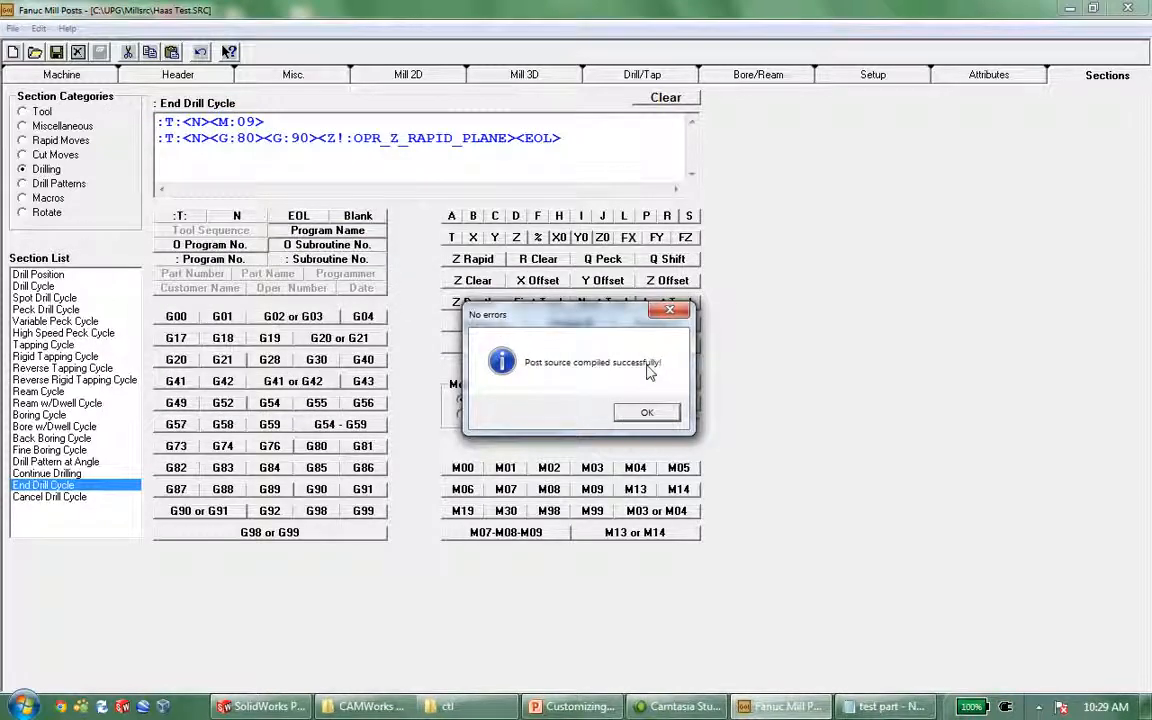
key(Return)
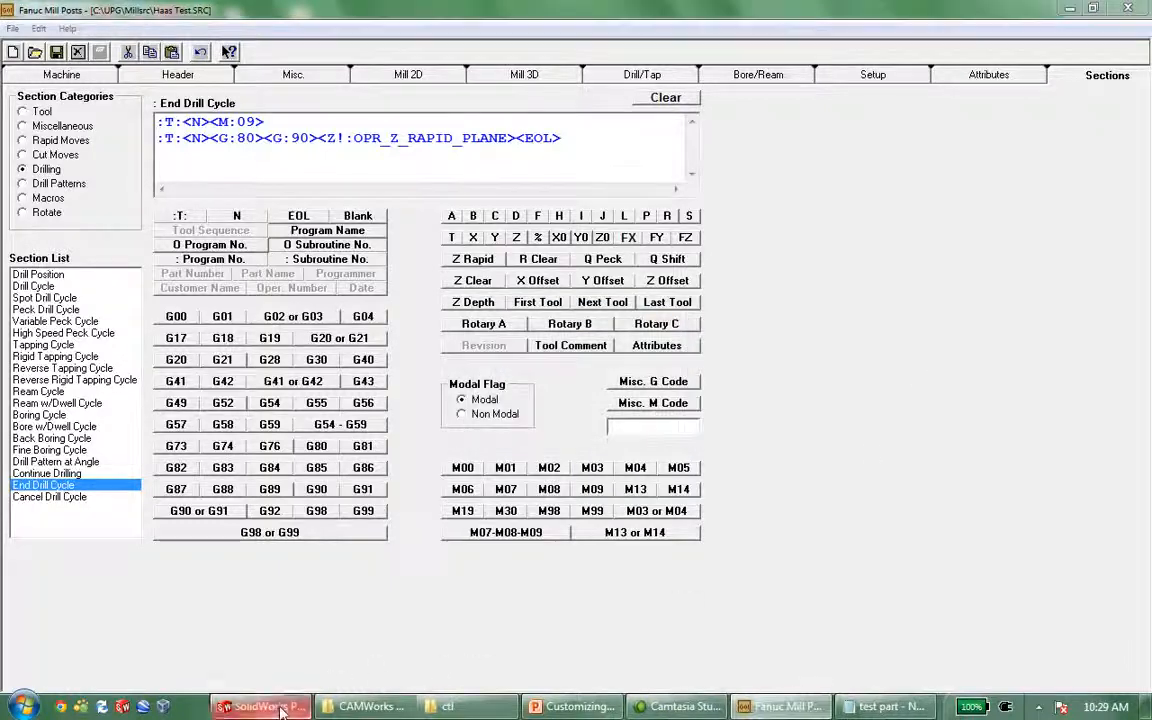
Step: Switch to SolidWorks and reload Haas Demo.ctl from the UPG ctl folder as the machine's active post processor
click(262, 707)
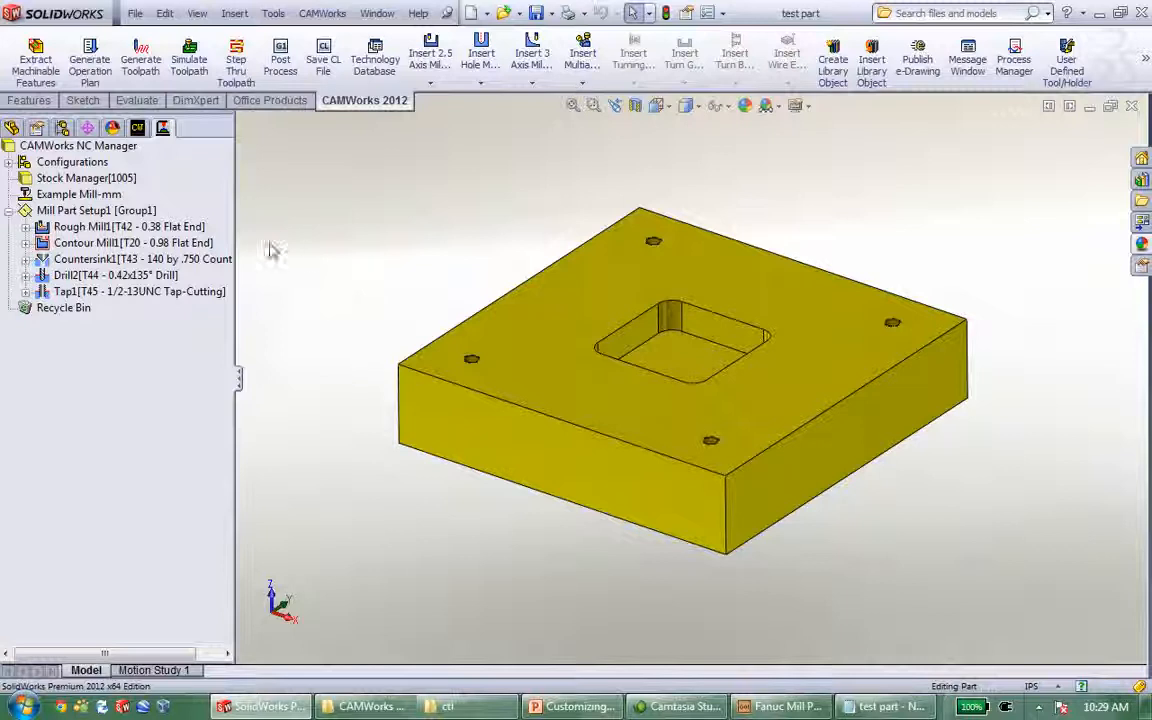
double_click(103, 195)
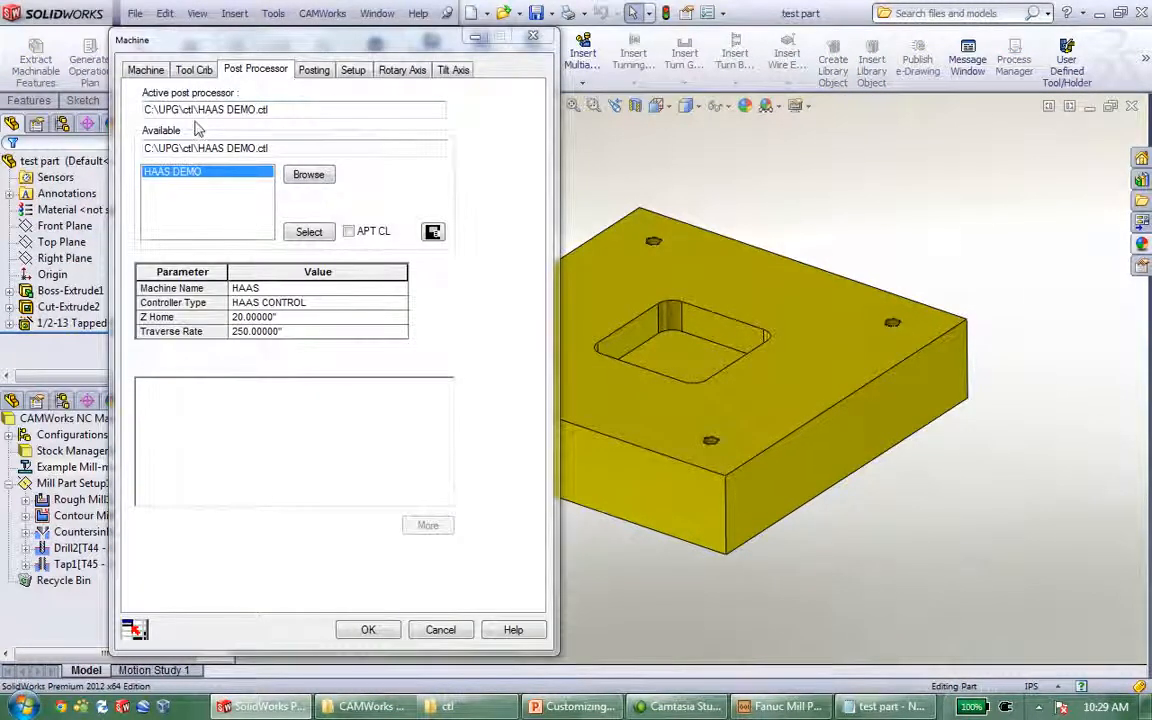
click(298, 176)
click(290, 210)
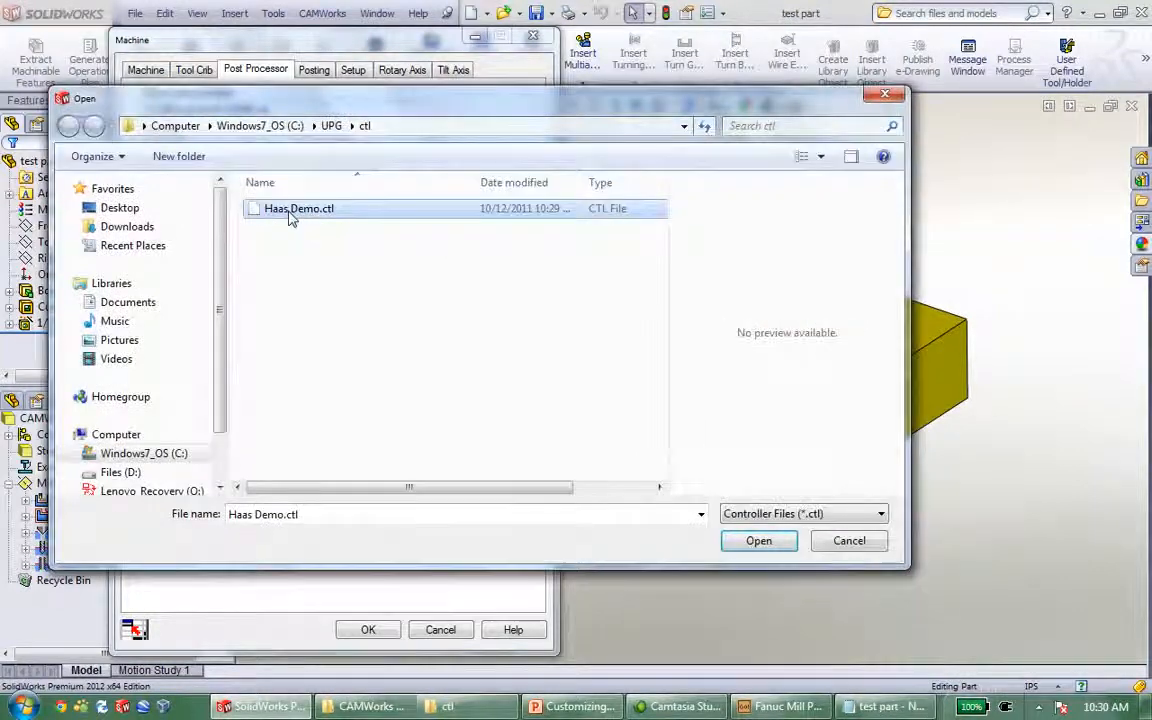
click(748, 545)
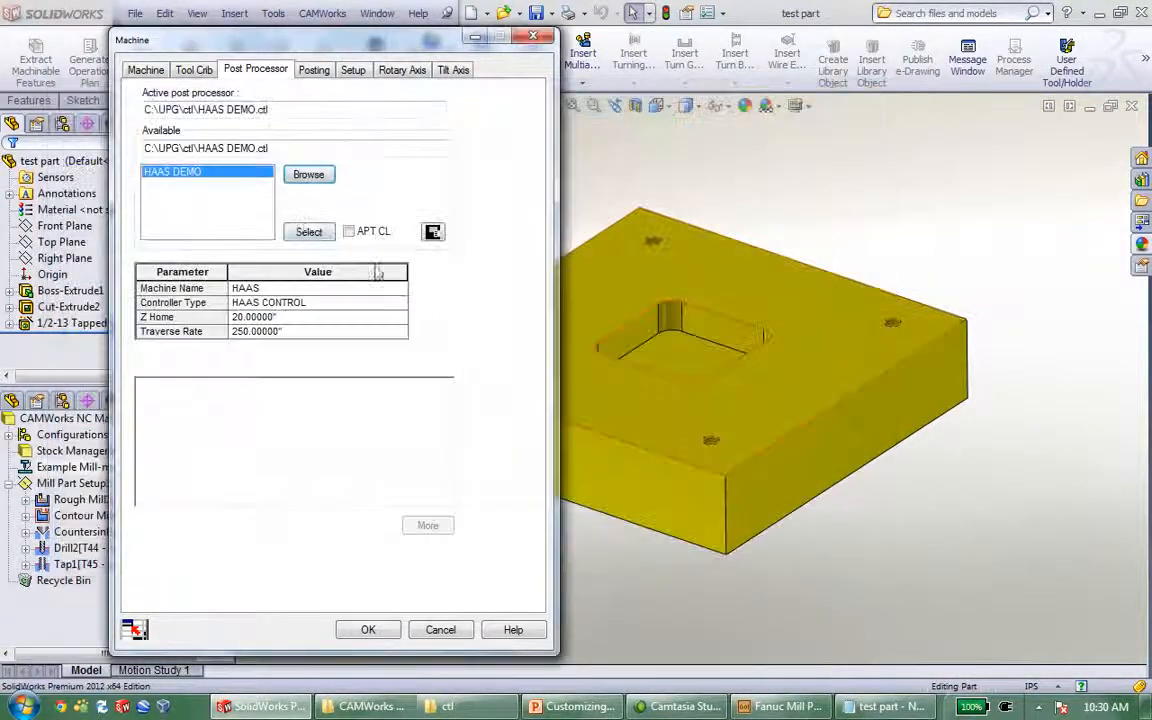
click(302, 234)
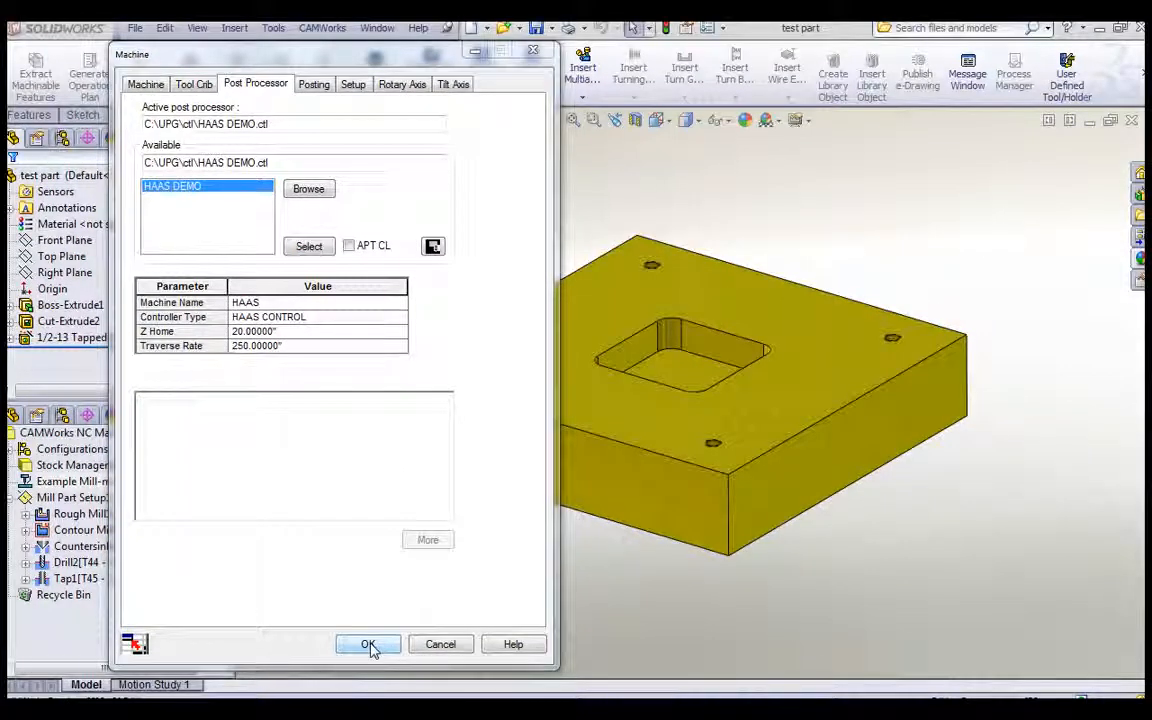
click(370, 646)
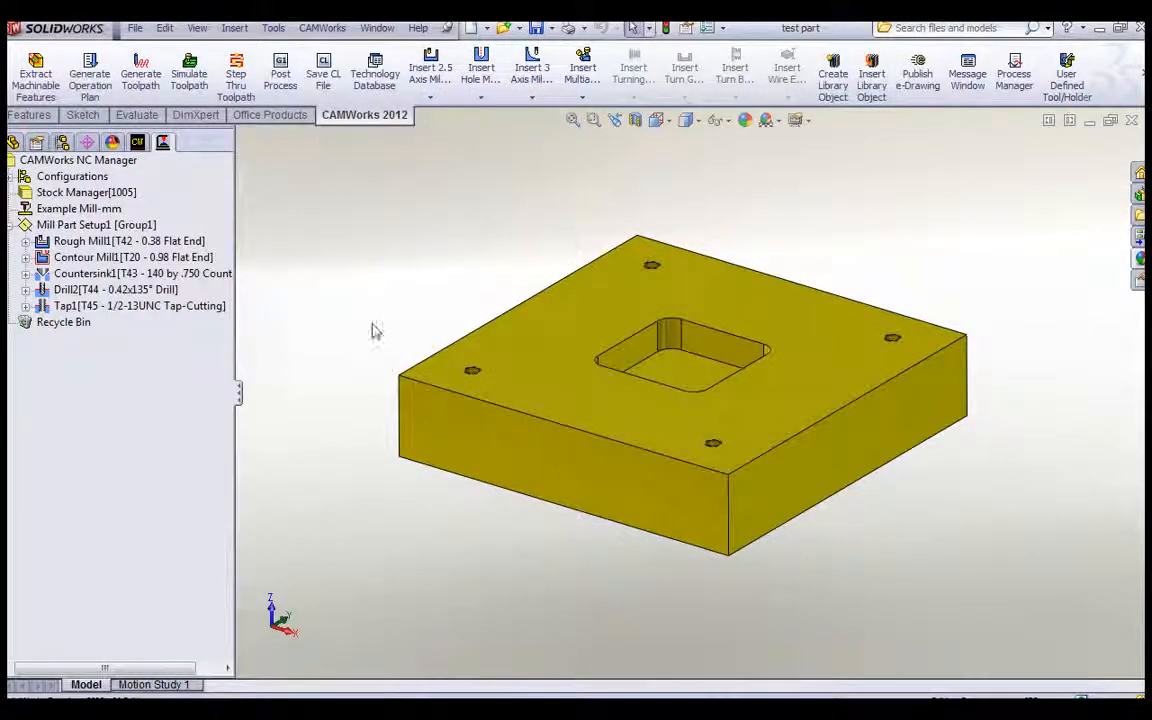
Step: Post process all of the test part's operations again, replacing the existing test part text file on the desktop
click(280, 75)
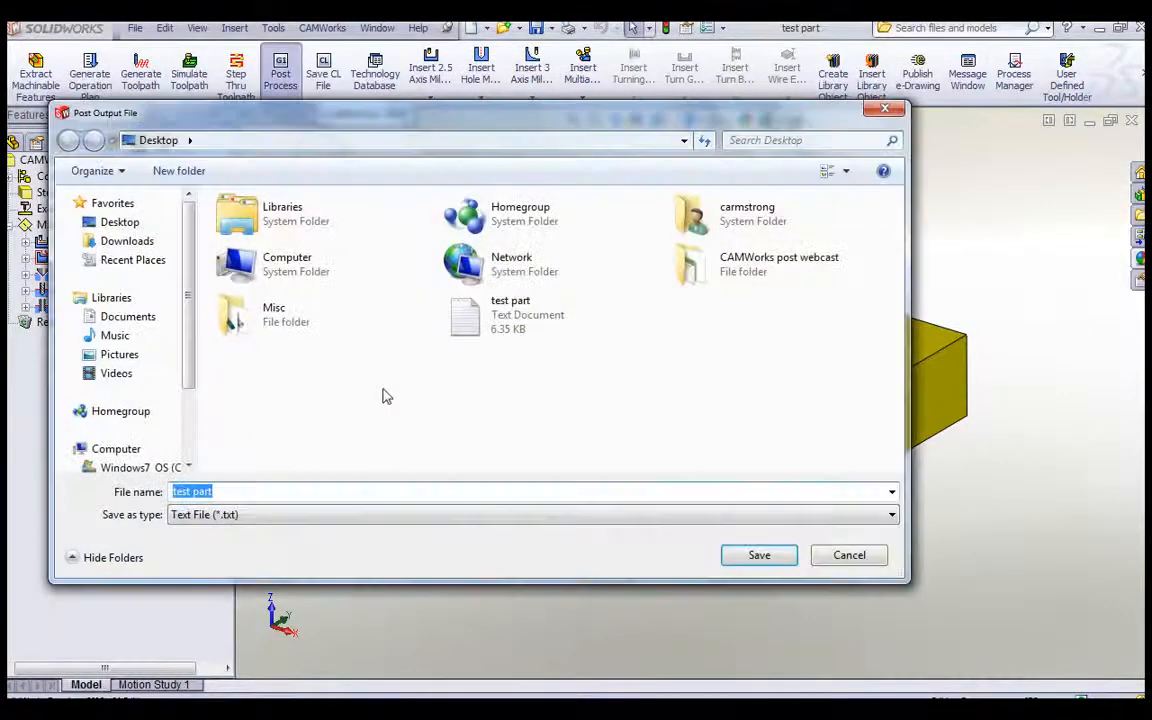
click(470, 315)
click(752, 554)
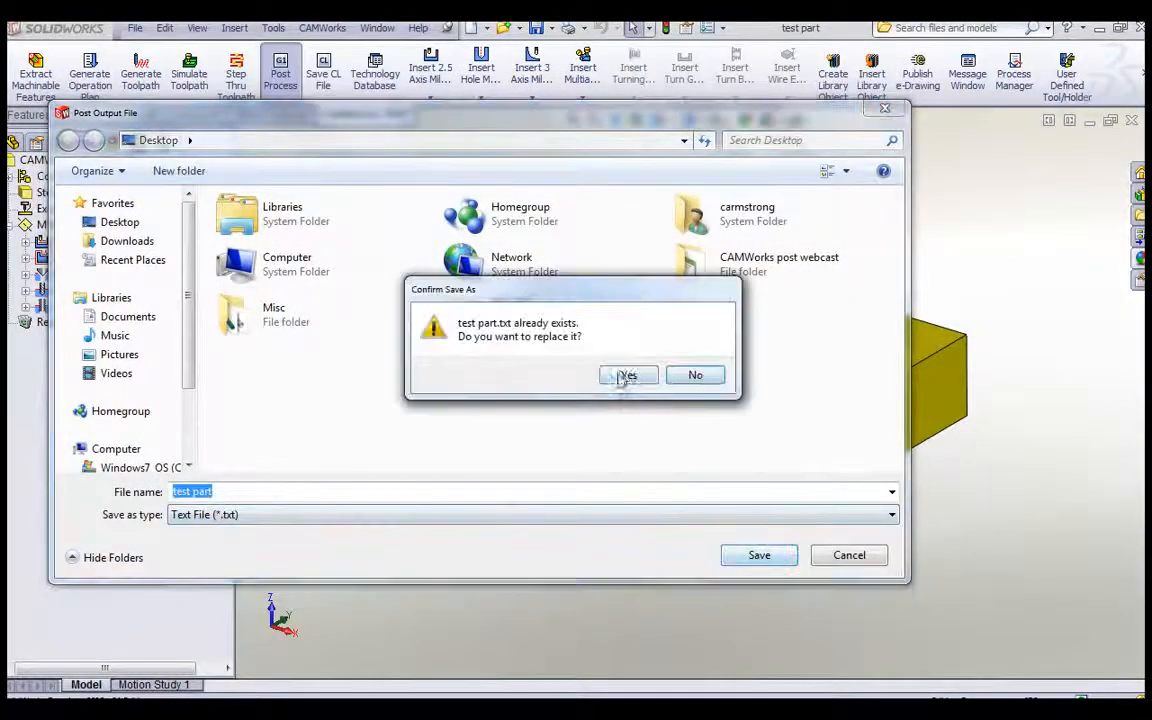
click(622, 376)
click(567, 209)
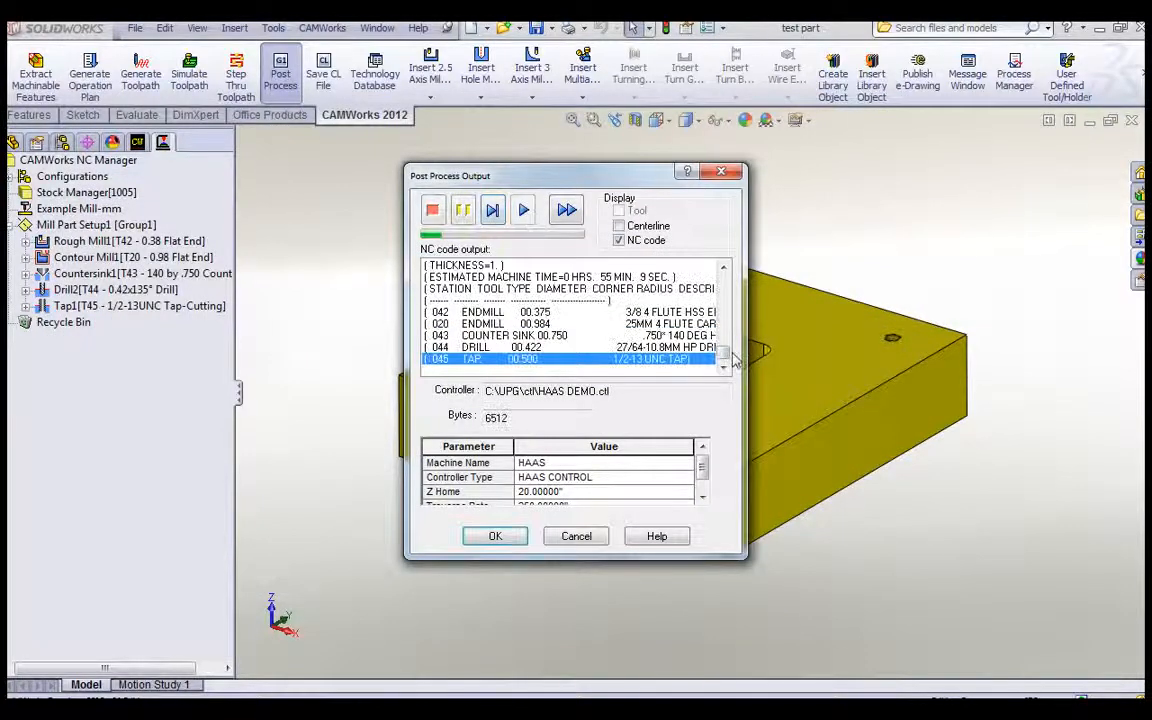
click(495, 536)
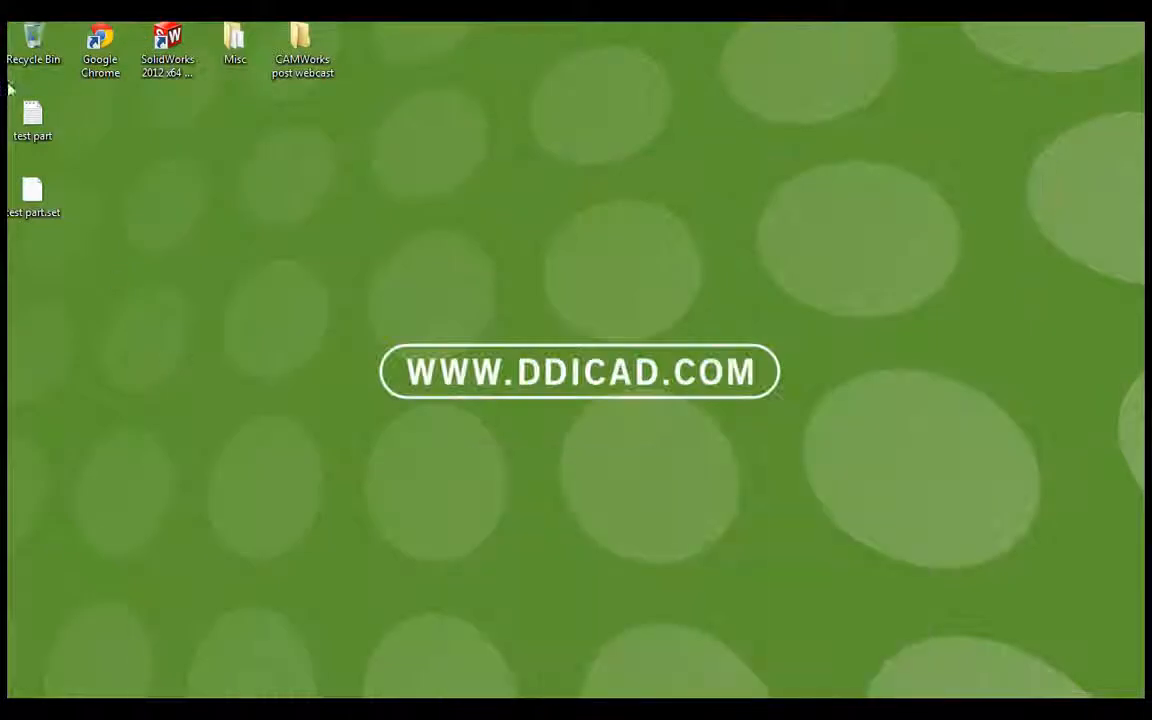
Step: Open the reposted test part file in a maximized Notepad window at the drilling code near the program's end
double_click(32, 118)
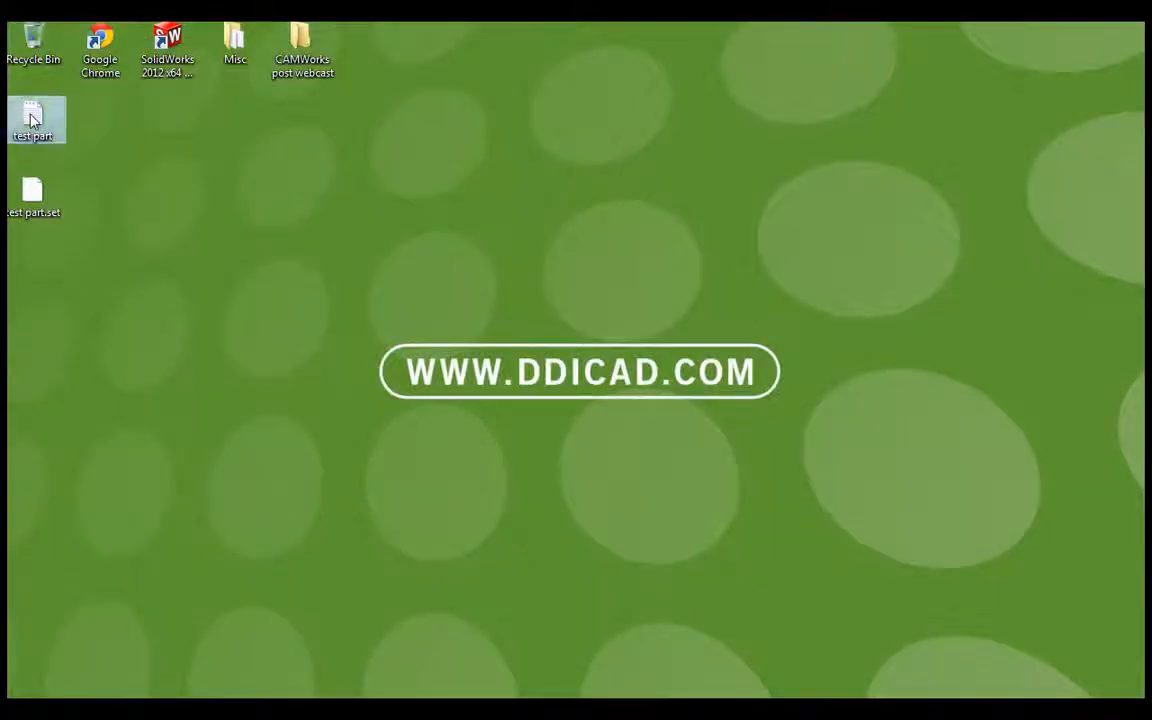
double_click(515, 88)
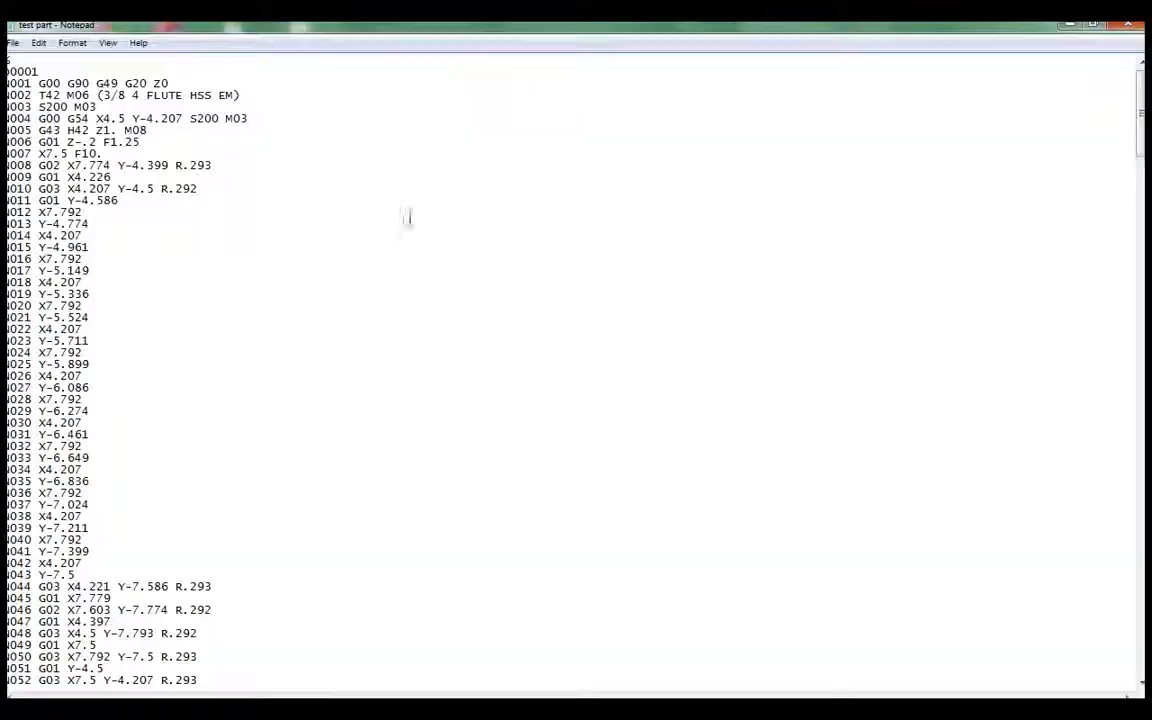
scroll(105, 290, down, 20)
scroll(113, 293, down, 20)
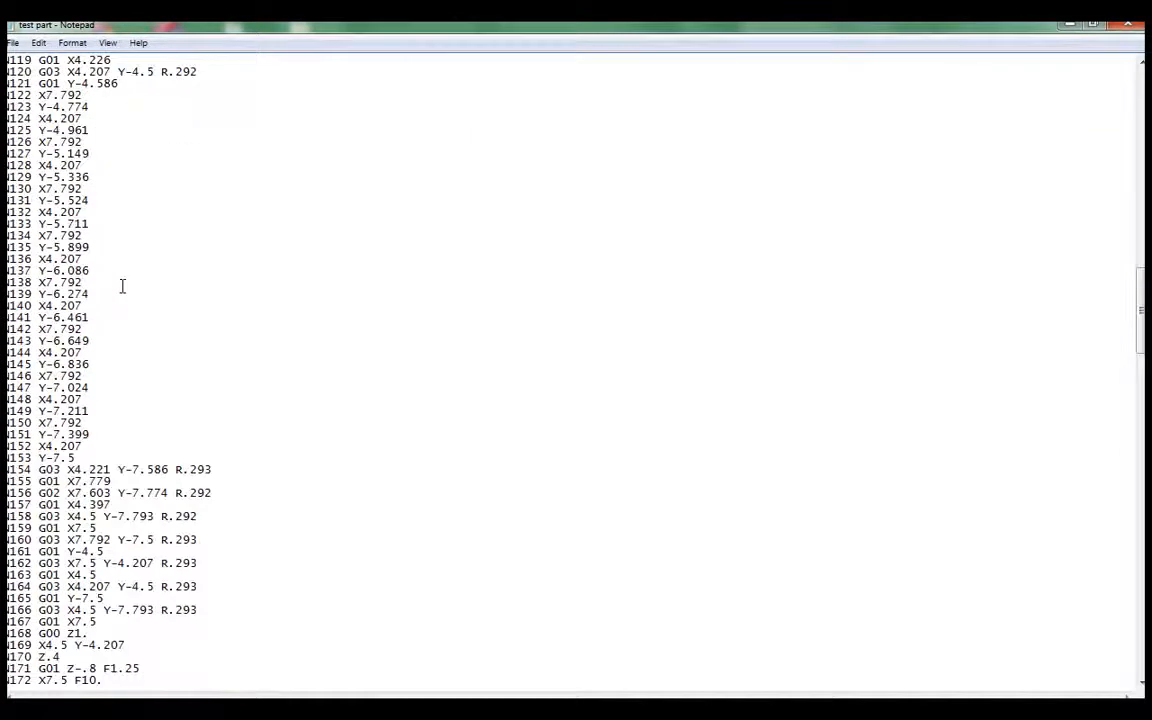
scroll(124, 288, down, 20)
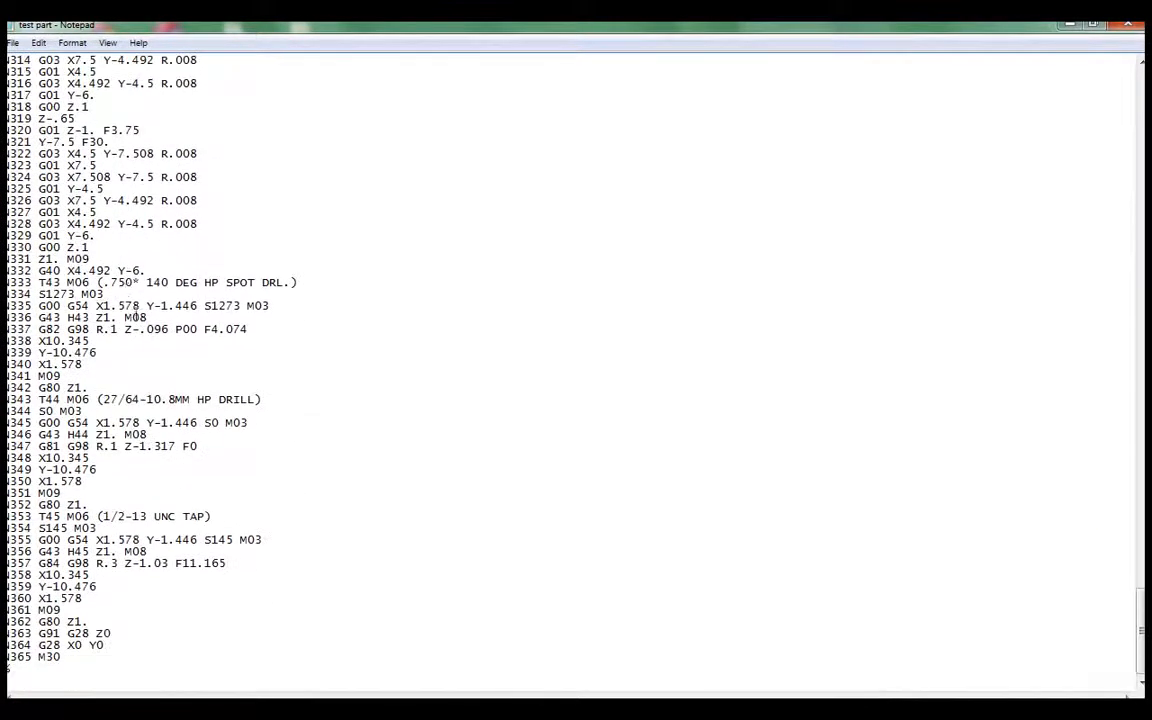
Step: Examine the M09 and G80 Z1. lines that follow the spot drilling, drilling and tapping cycles
double_click(50, 493)
drag(40, 505, 89, 502)
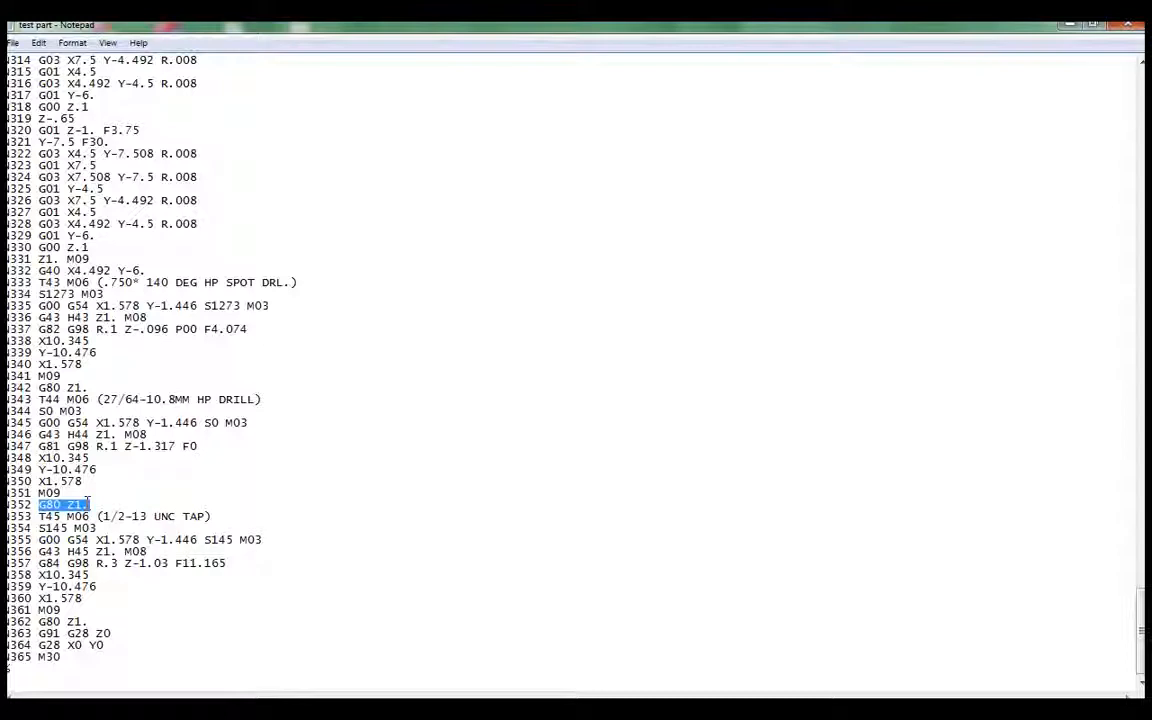
double_click(62, 609)
double_click(48, 493)
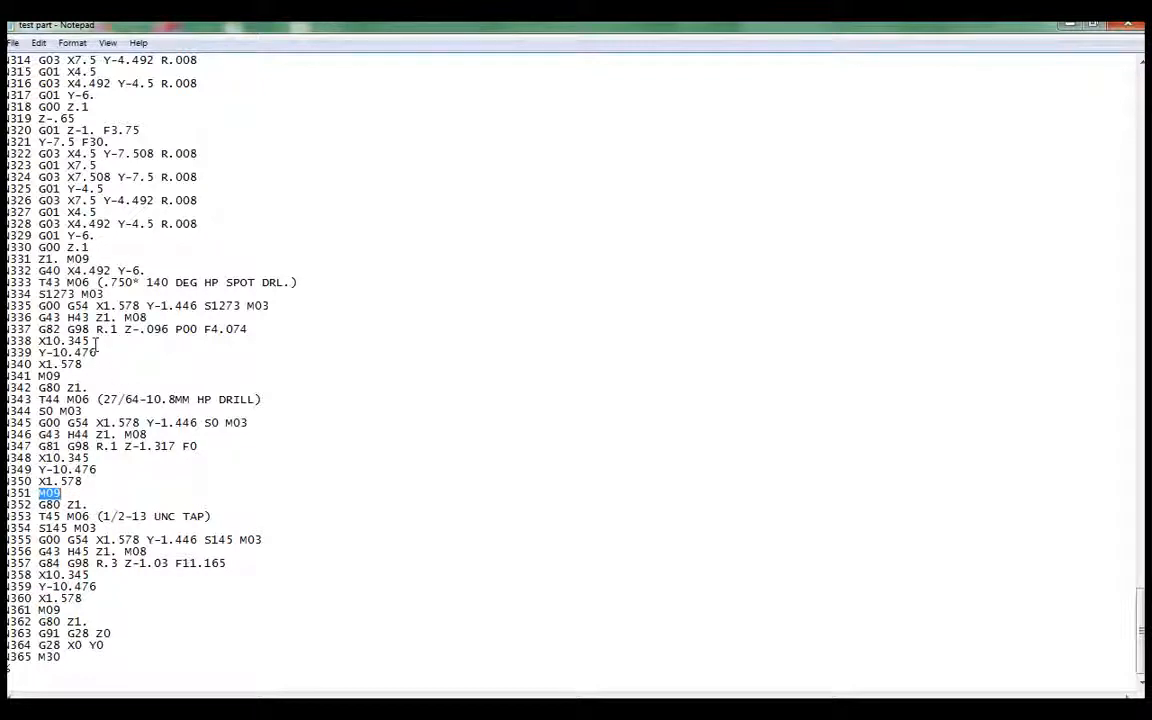
double_click(50, 377)
drag(40, 388, 90, 388)
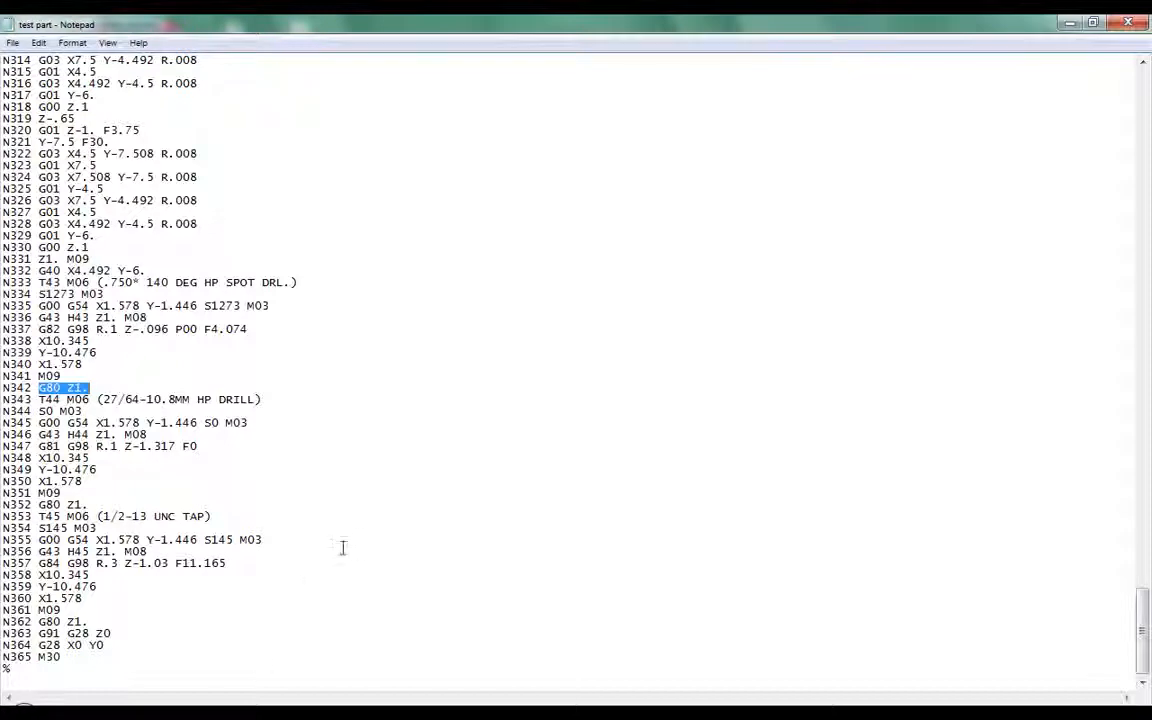
Step: Examine the G00 G90 G49 G20 Z0 codes in line N001 at the program start, and switch back to the Fanuc Mill Posts editor
scroll(404, 527, up, 20)
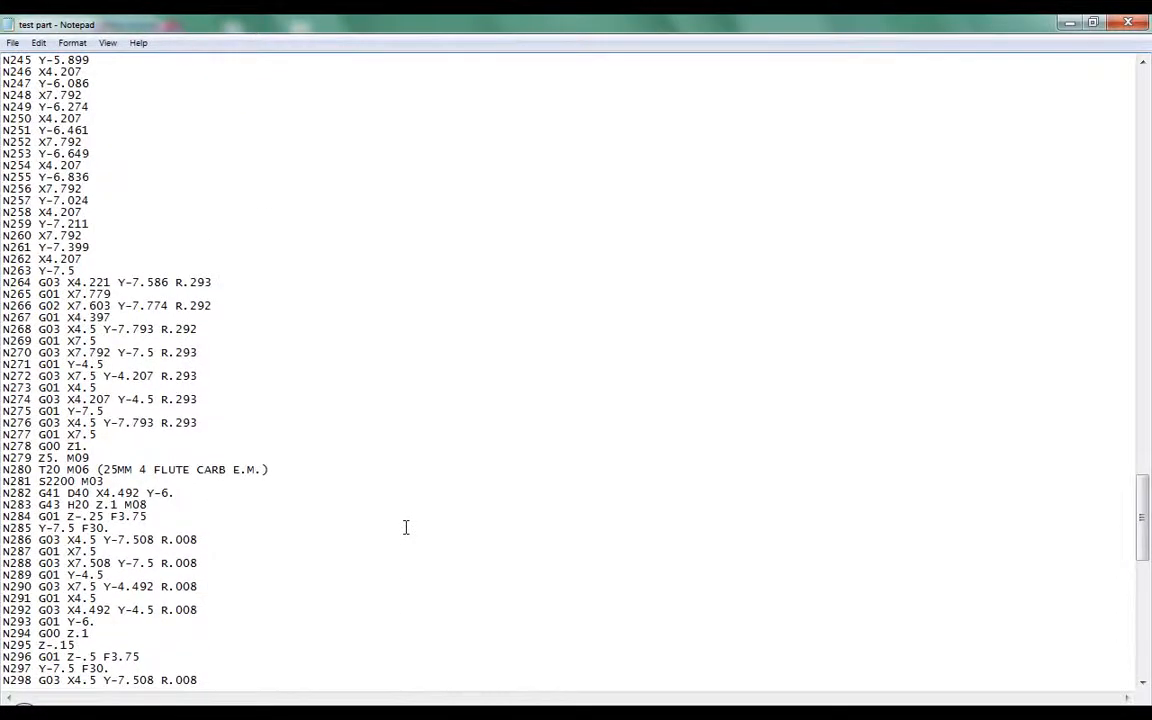
scroll(406, 527, up, 20)
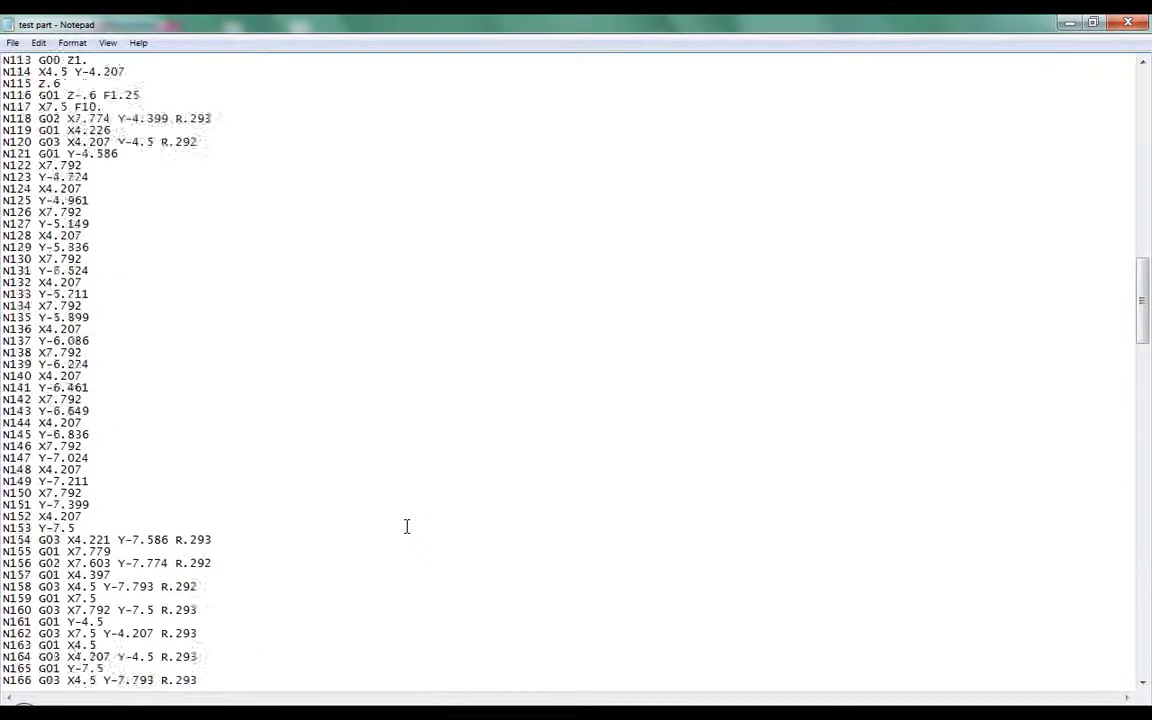
scroll(406, 527, up, 20)
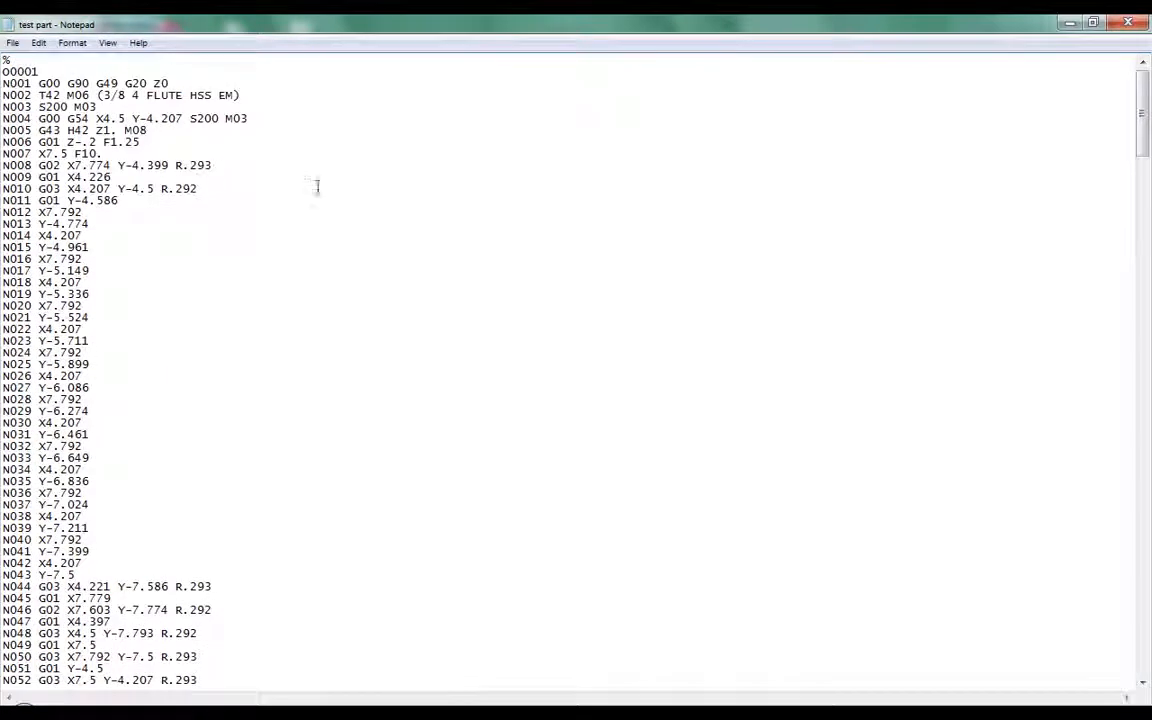
drag(40, 81, 175, 81)
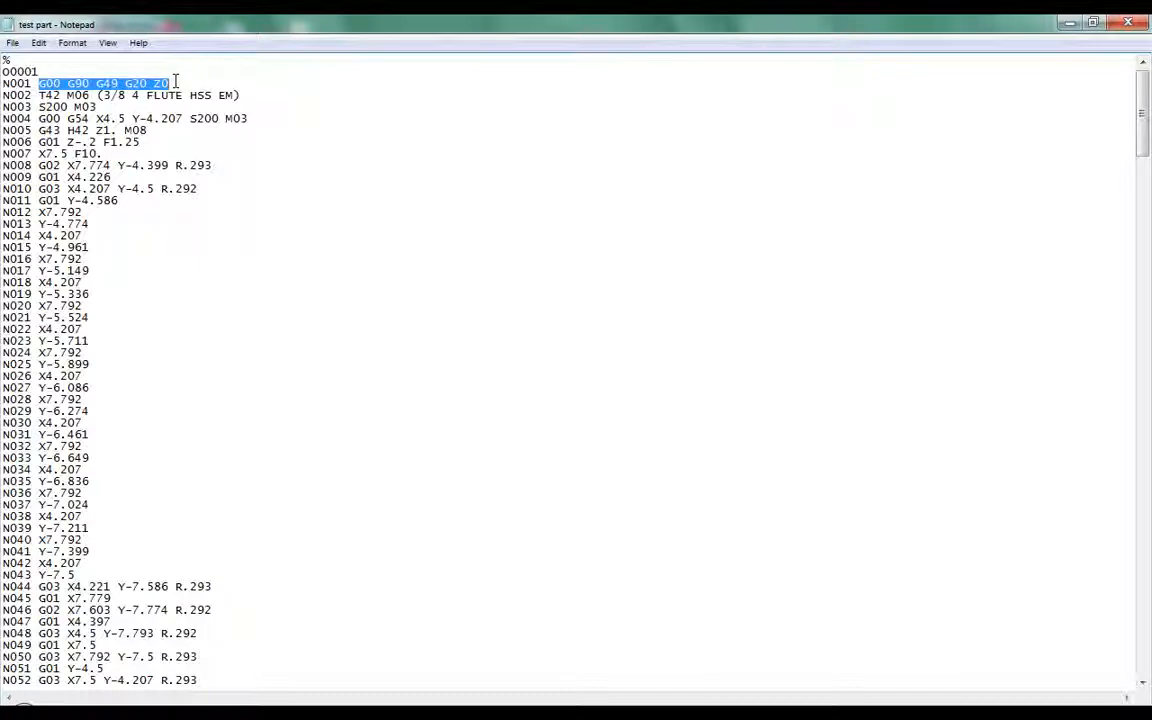
key(alt+Tab)
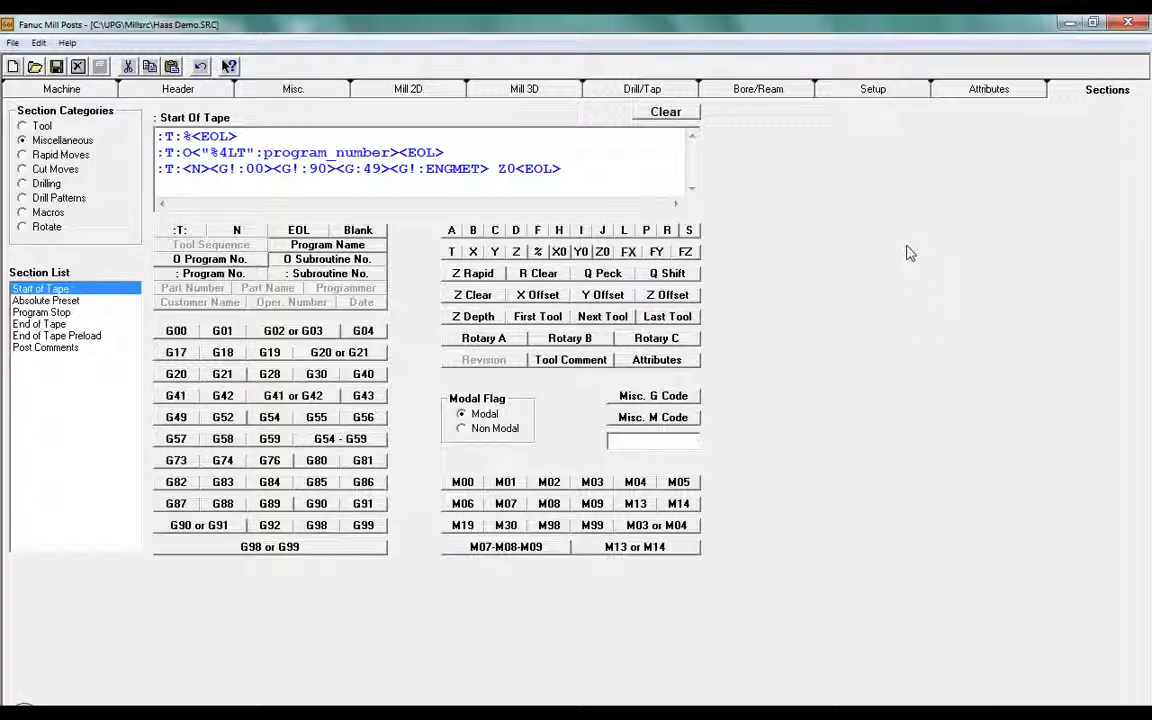
Step: Add a forced G!:80 code between the G:49 and G!:ENGMET codes in the Start of Tape section
click(62, 140)
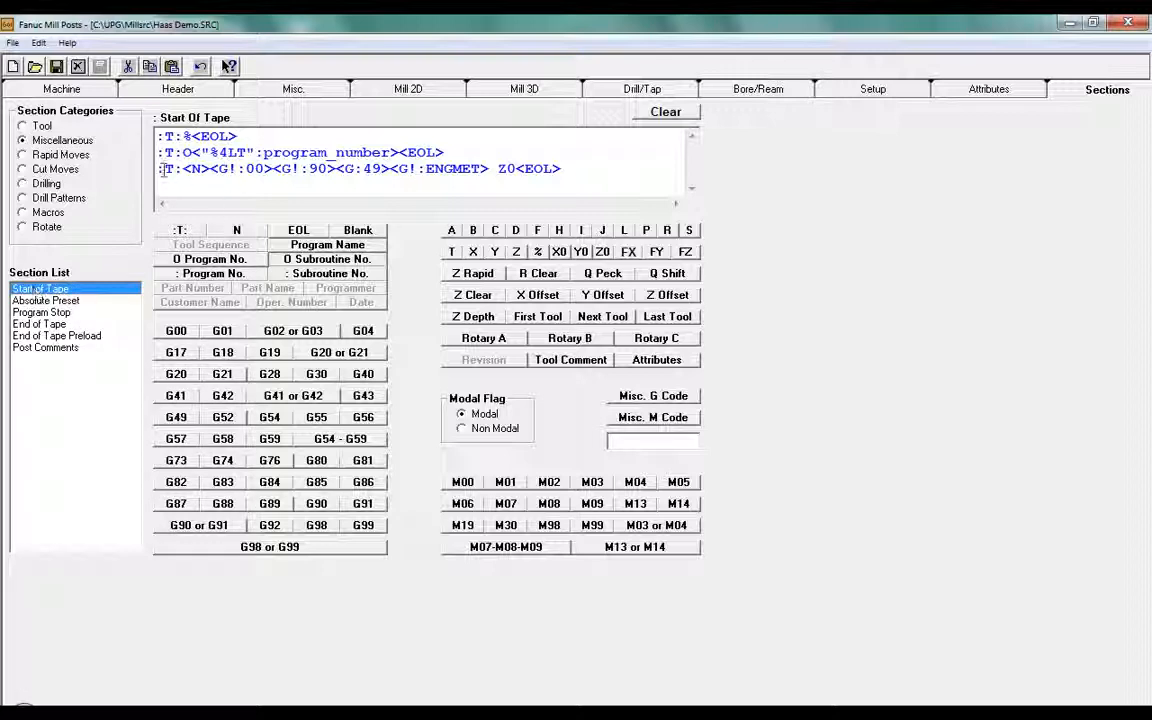
drag(156, 170, 563, 175)
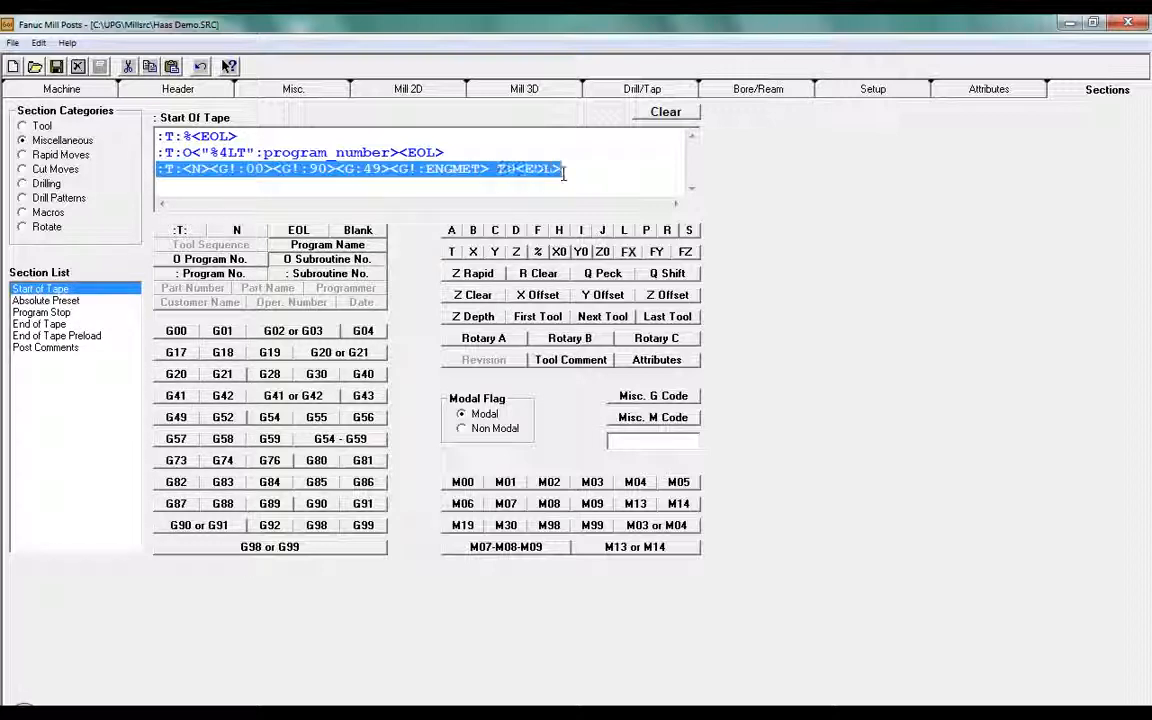
click(356, 189)
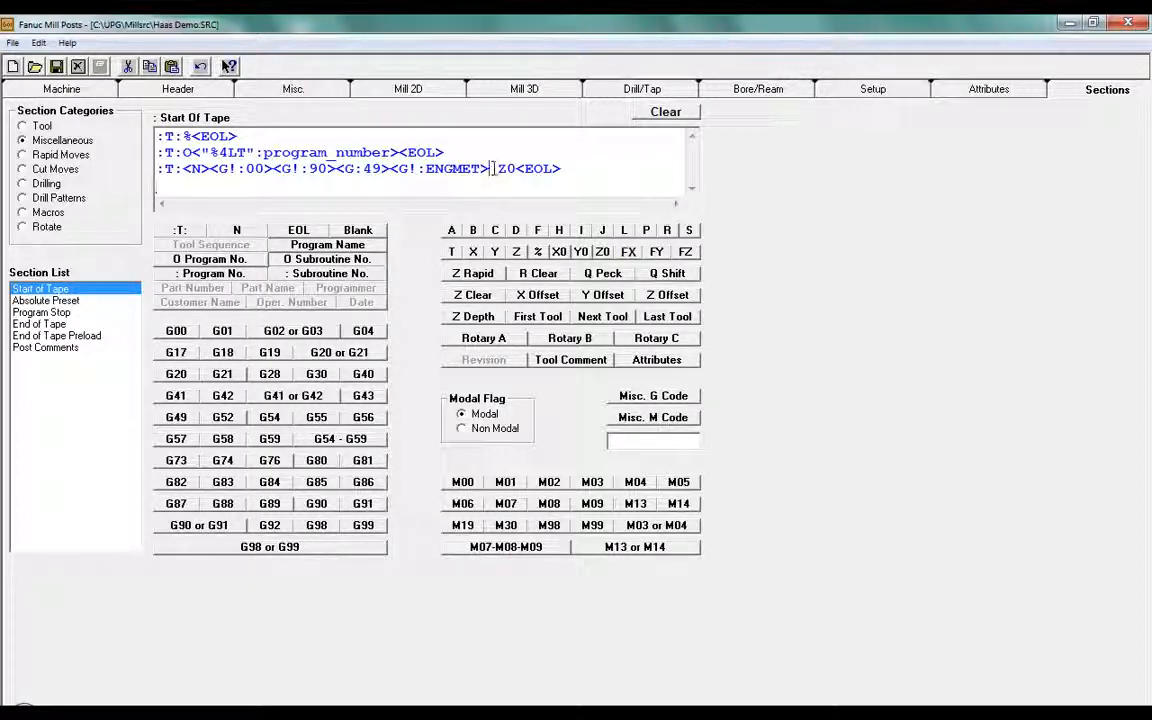
drag(489, 169, 487, 225)
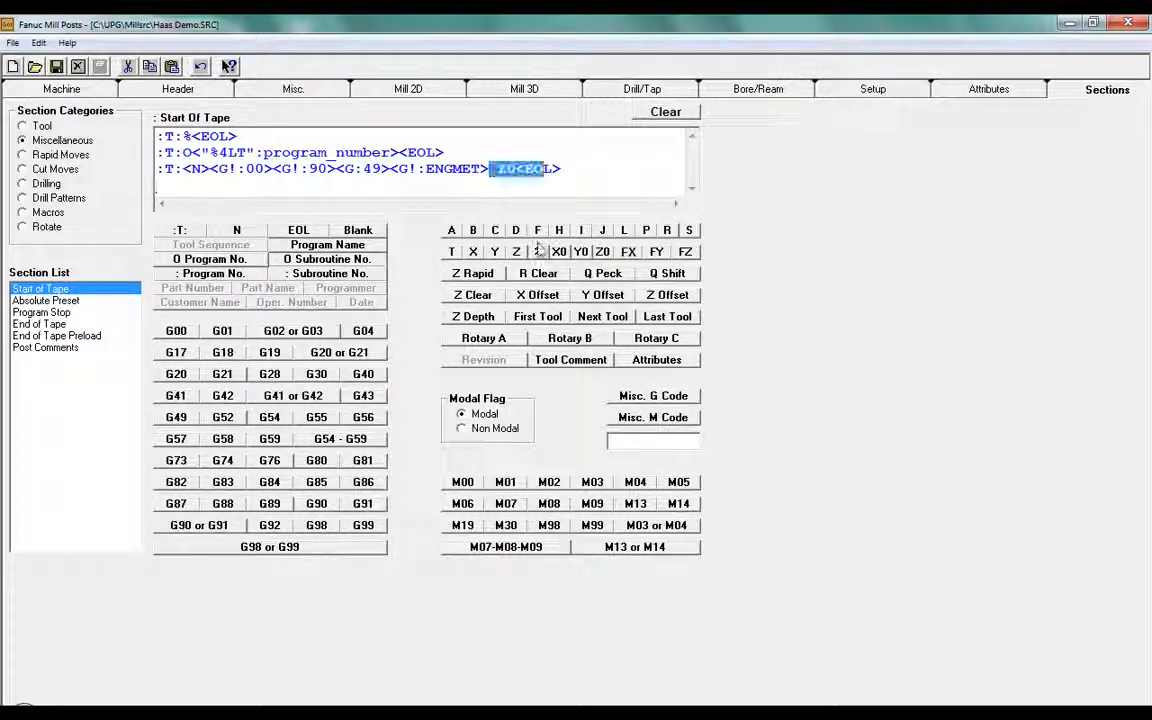
click(389, 169)
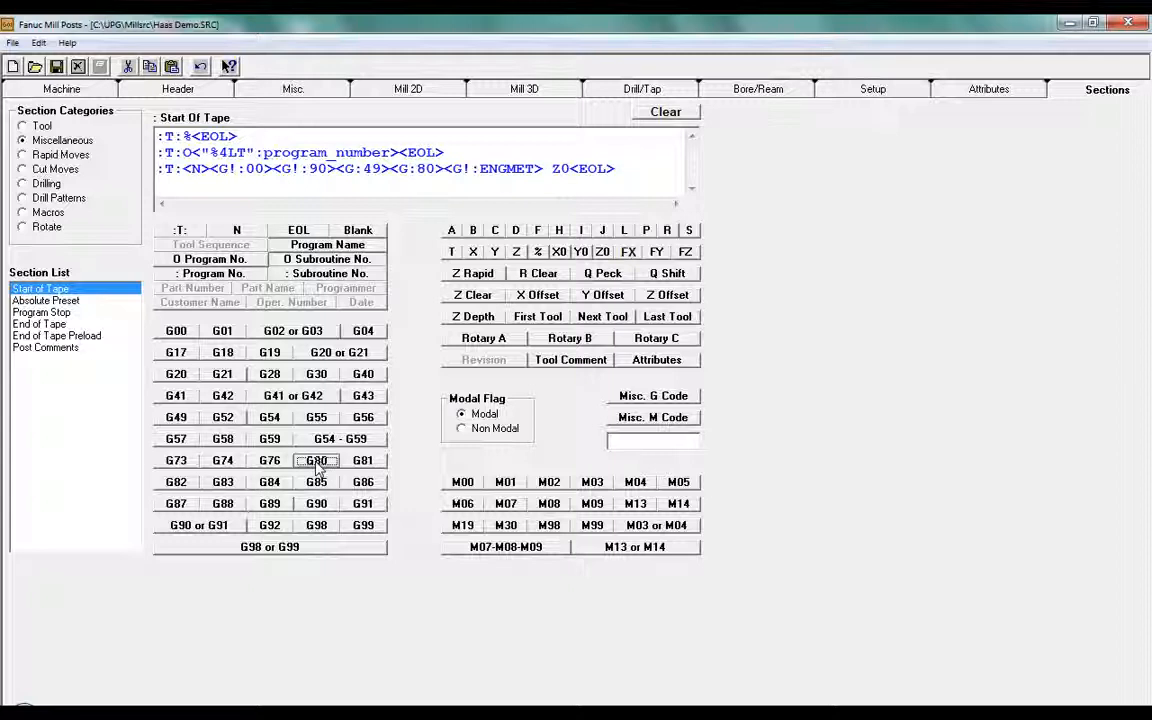
drag(391, 168, 443, 168)
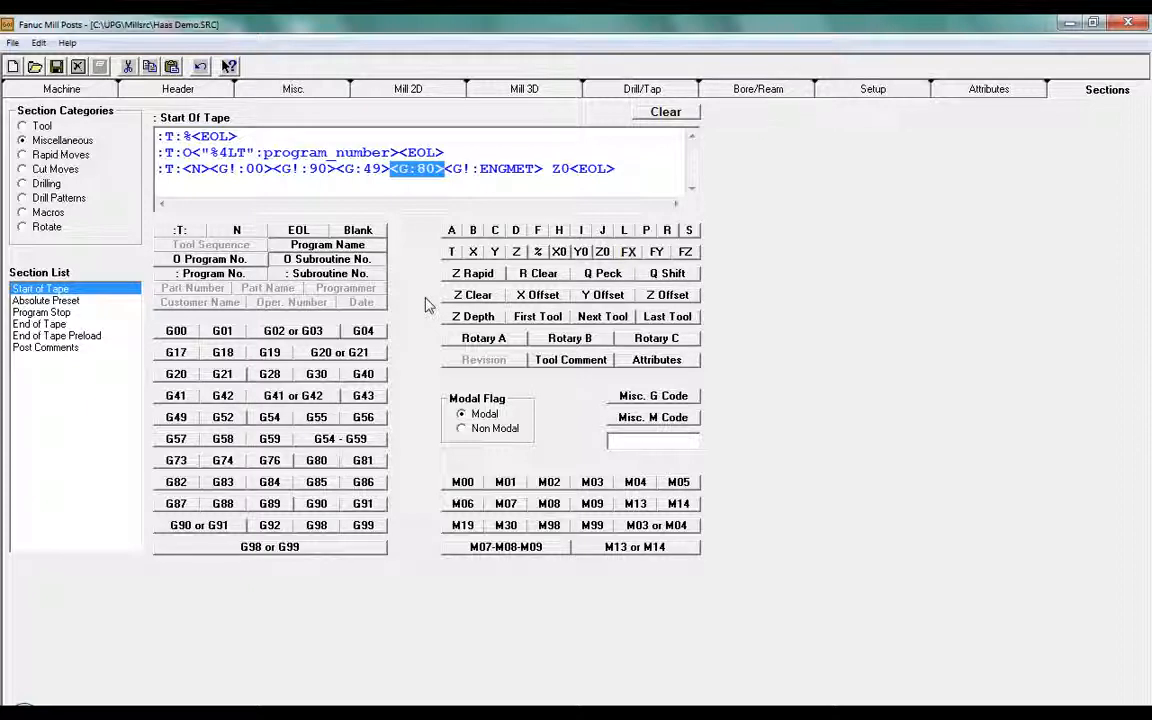
click(420, 186)
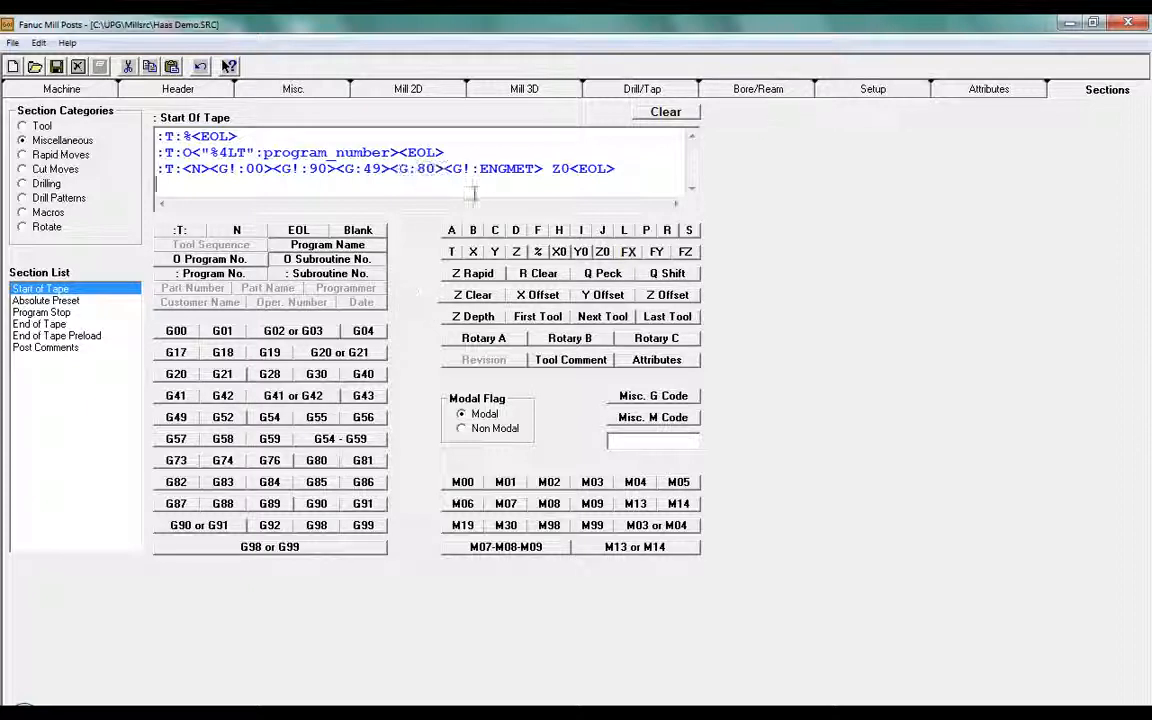
click(411, 170)
text(!)
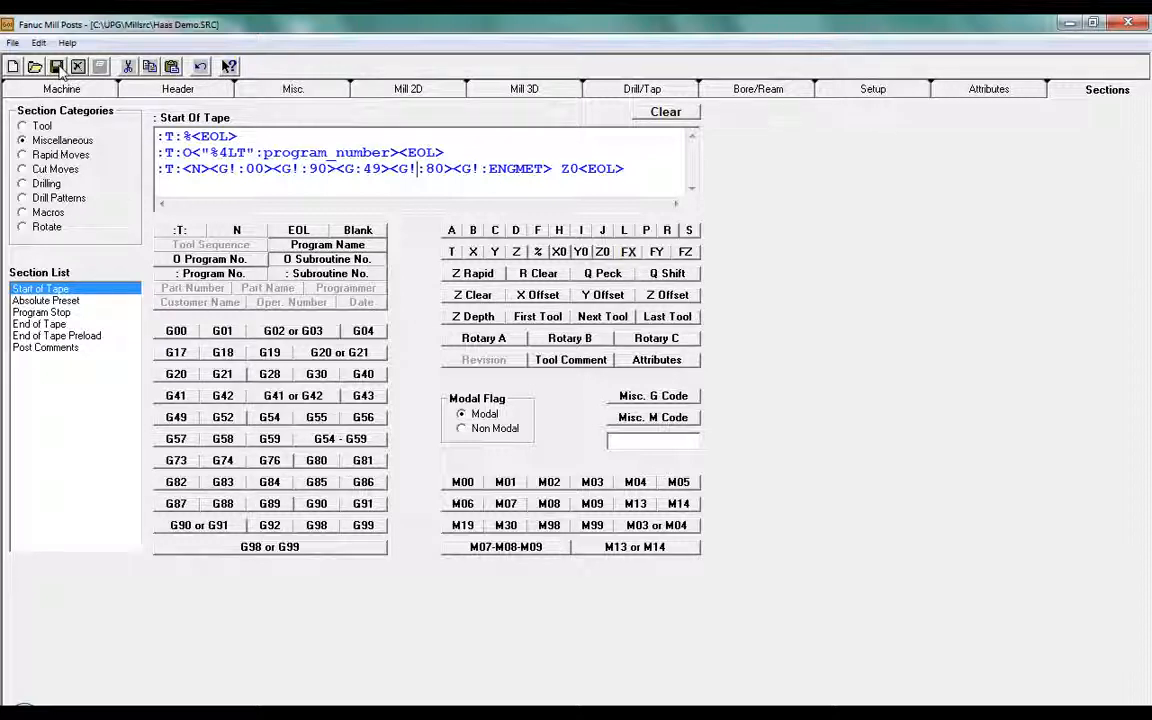
Step: Compile the Haas Demo.SRC source file and return to the test part in SolidWorks
click(13, 43)
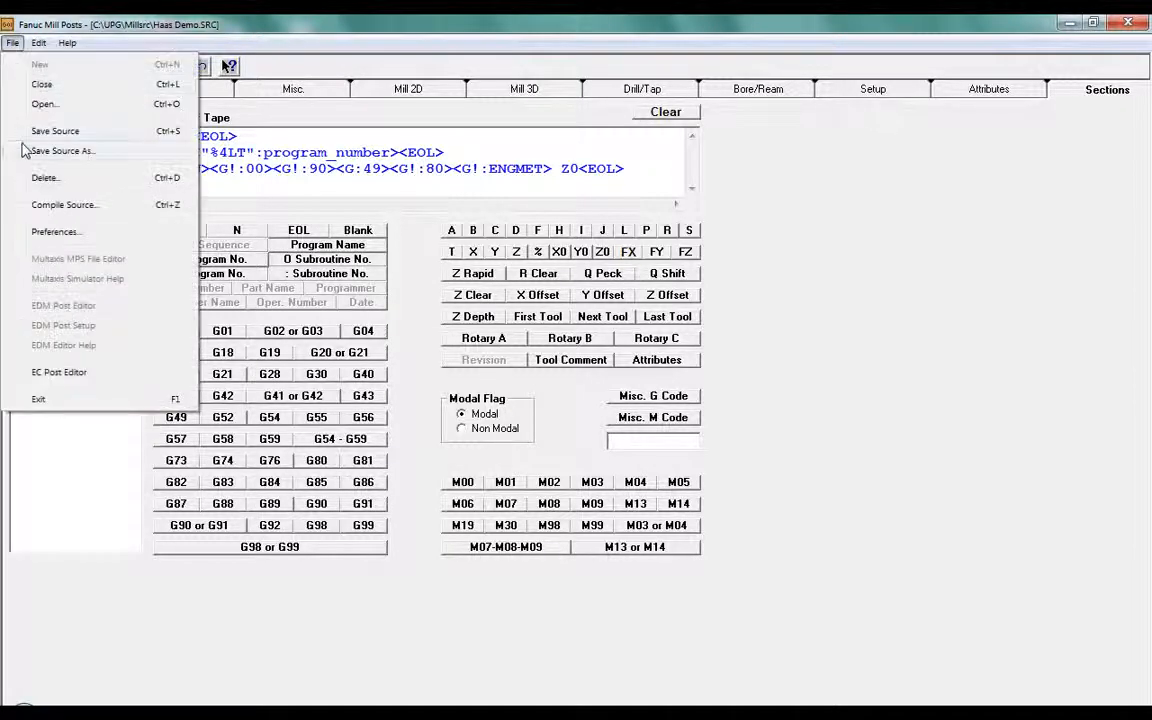
click(60, 204)
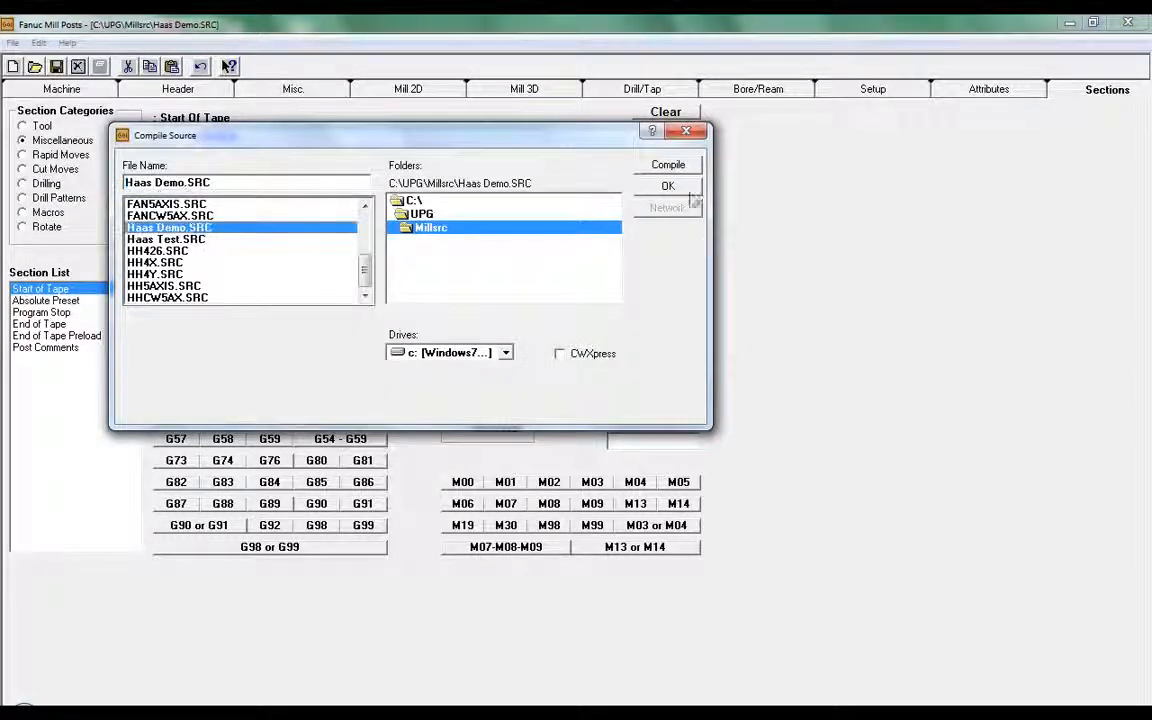
click(668, 164)
click(660, 425)
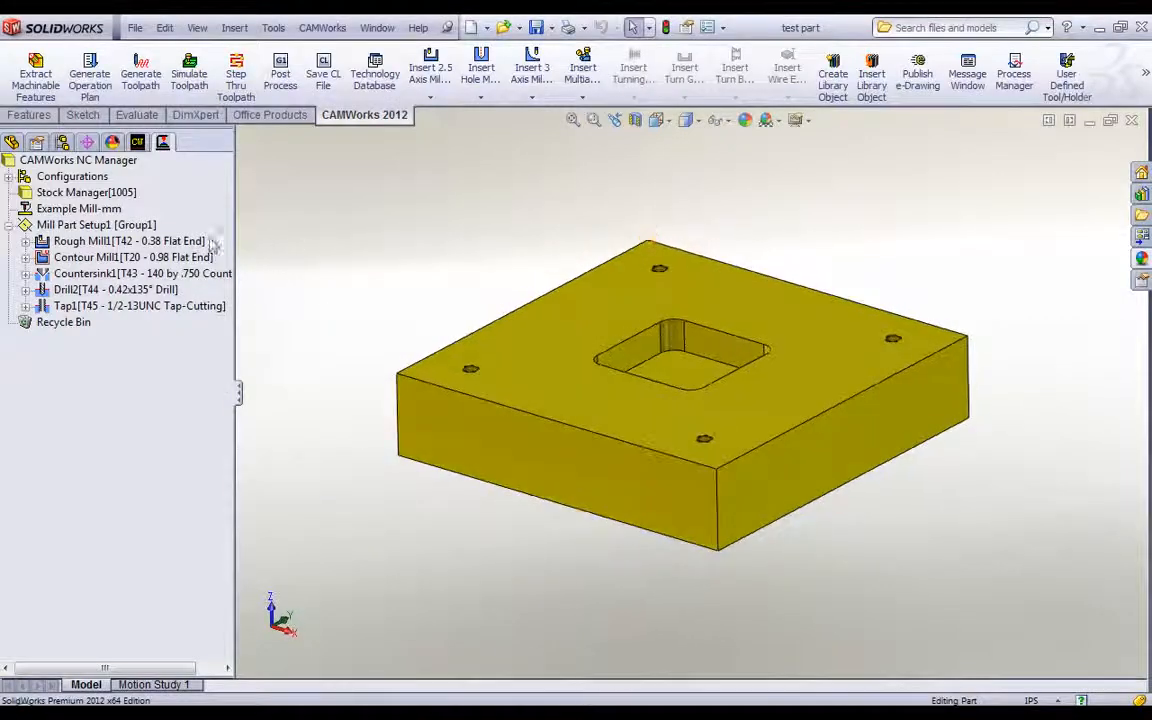
Step: Load the recompiled Haas Demo.ctl as the mill machine's post processor
double_click(90, 205)
click(292, 193)
click(283, 223)
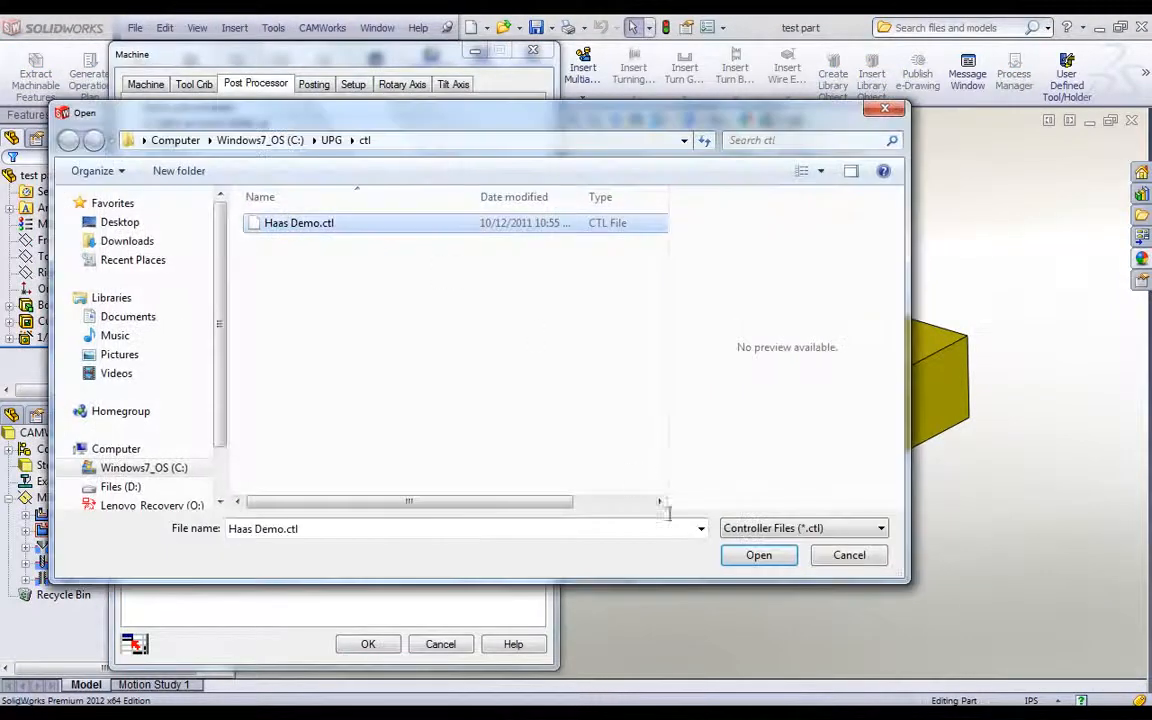
click(757, 557)
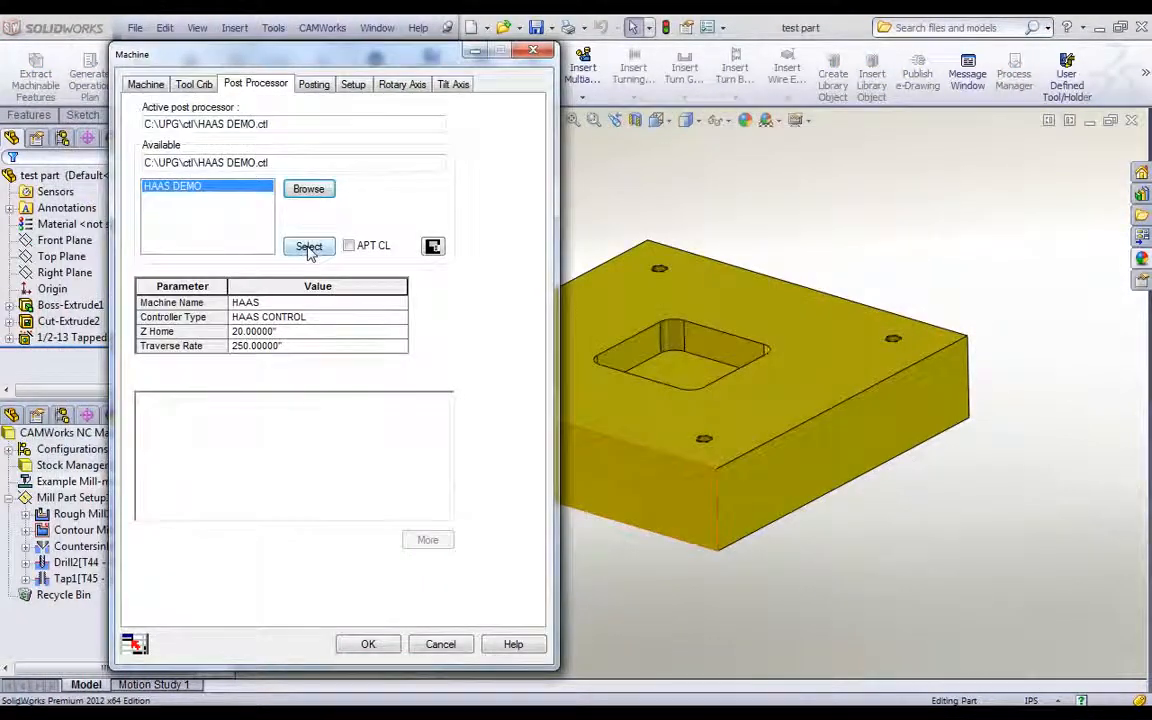
click(368, 644)
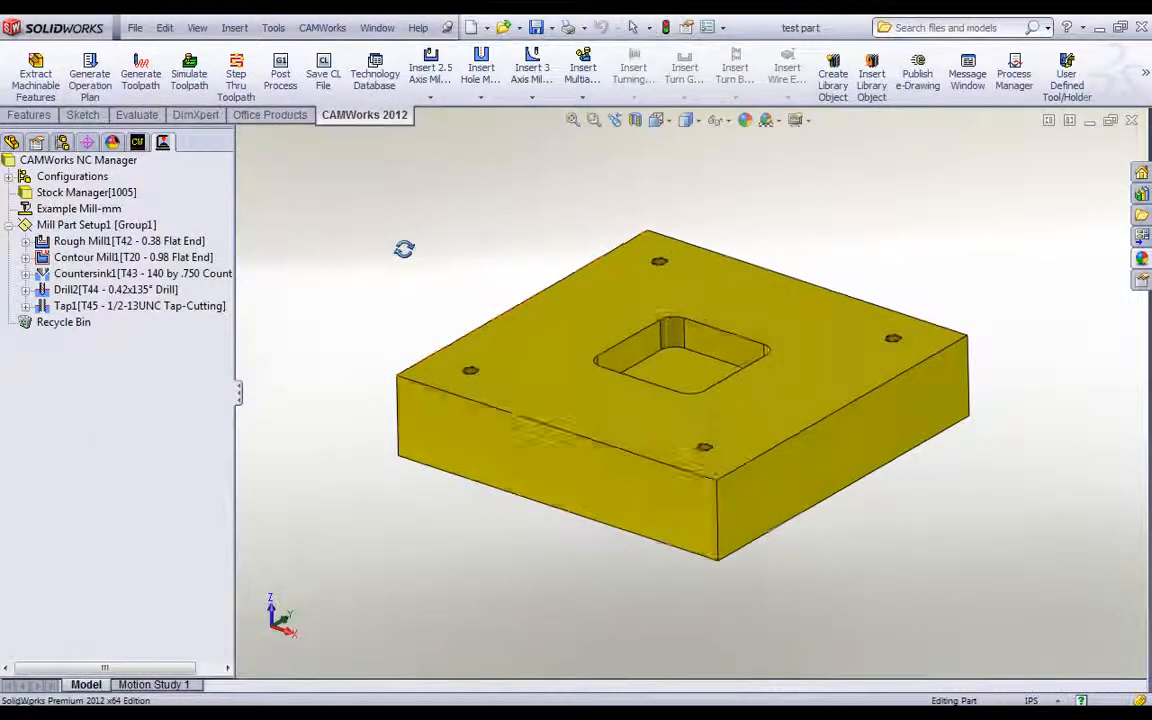
Step: Post process all operations of the test part, replacing the test part text file on the desktop
click(285, 88)
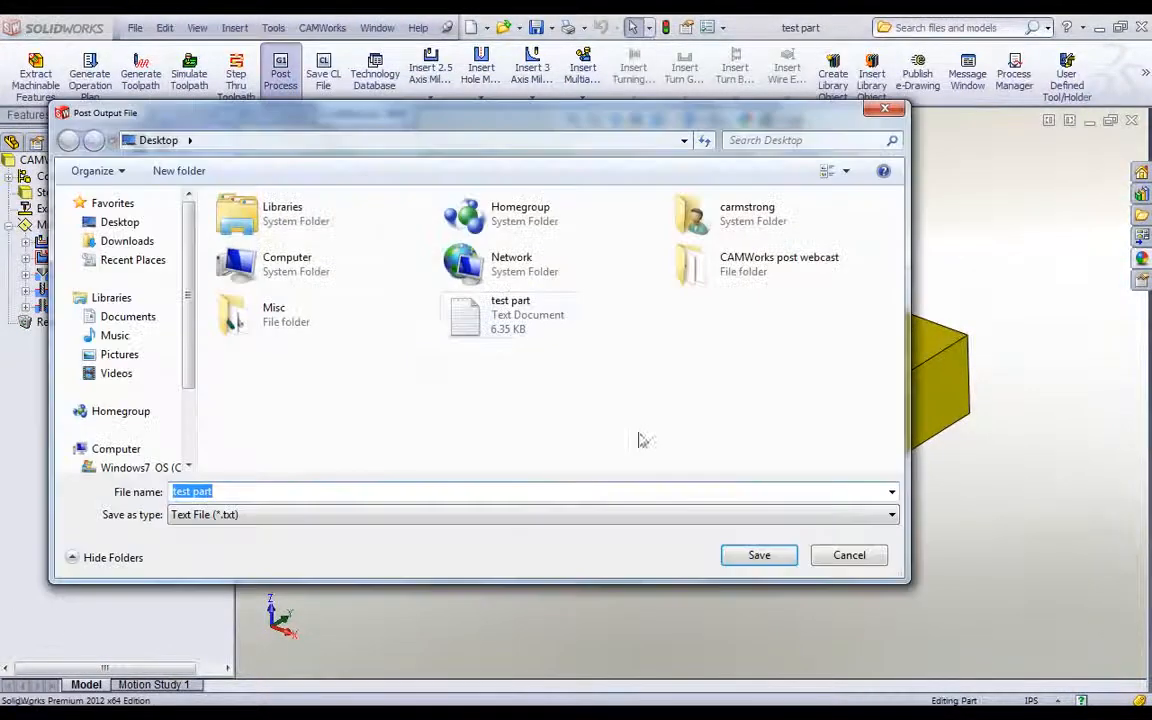
click(755, 555)
click(625, 375)
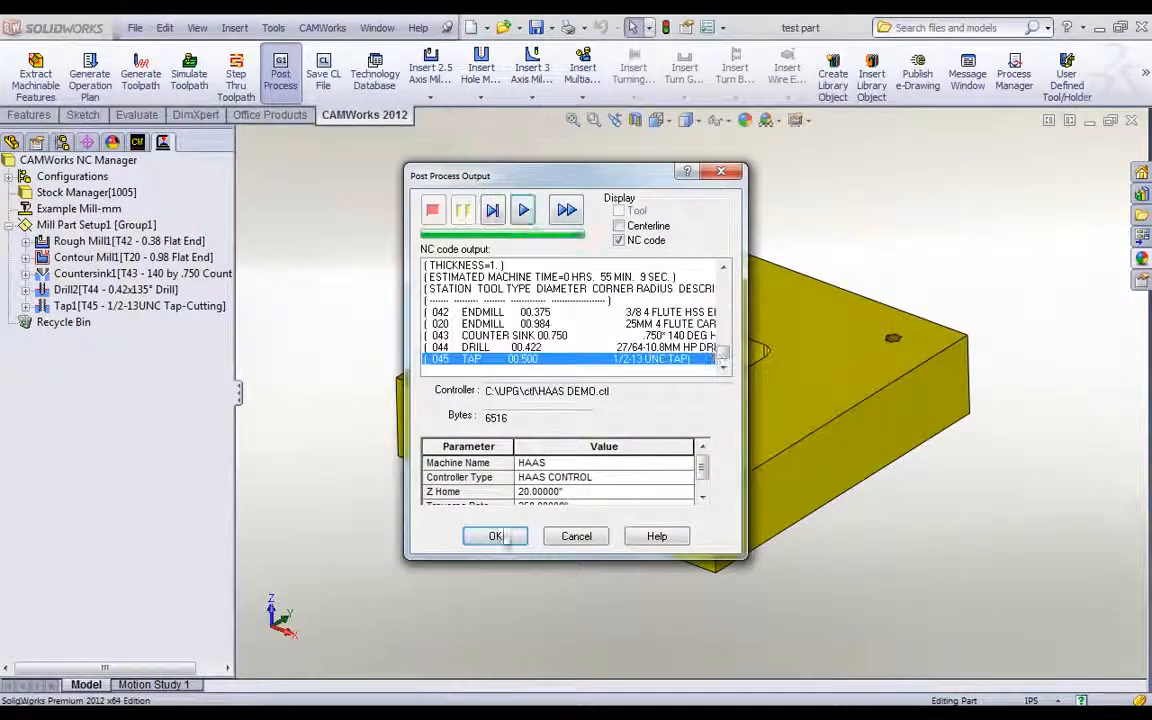
click(495, 536)
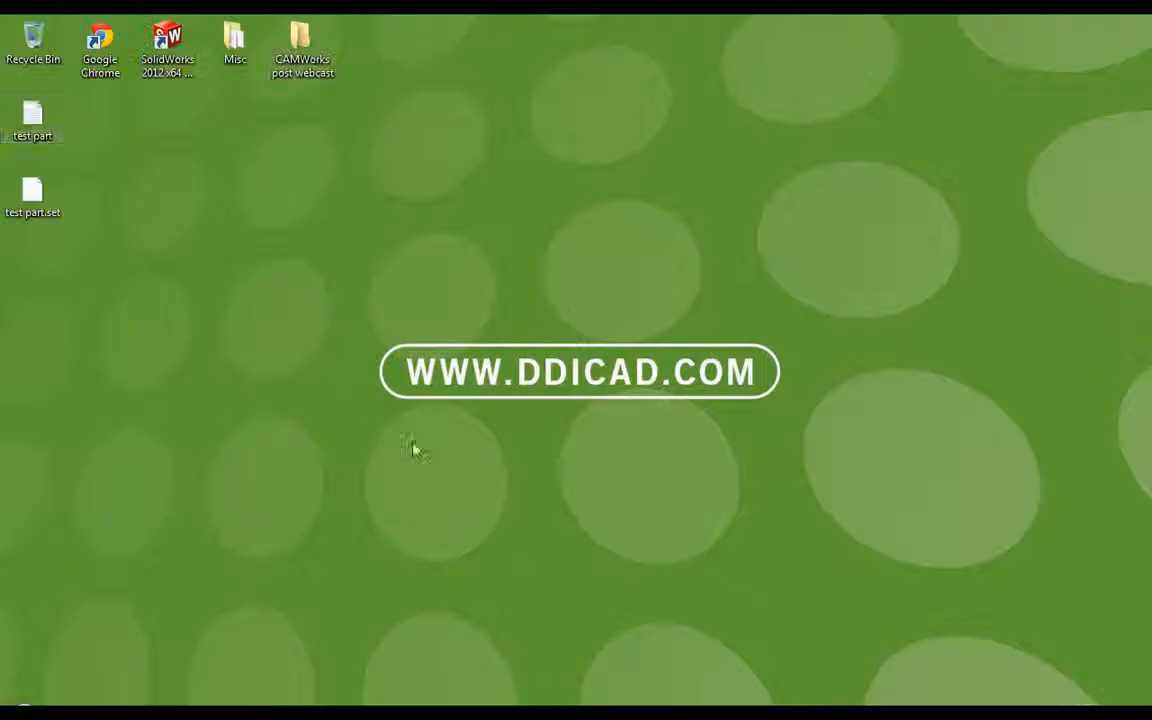
Step: Open the reposted test part file in a maximized Notepad window and check line N001 for the G80 code
double_click(33, 115)
double_click(170, 80)
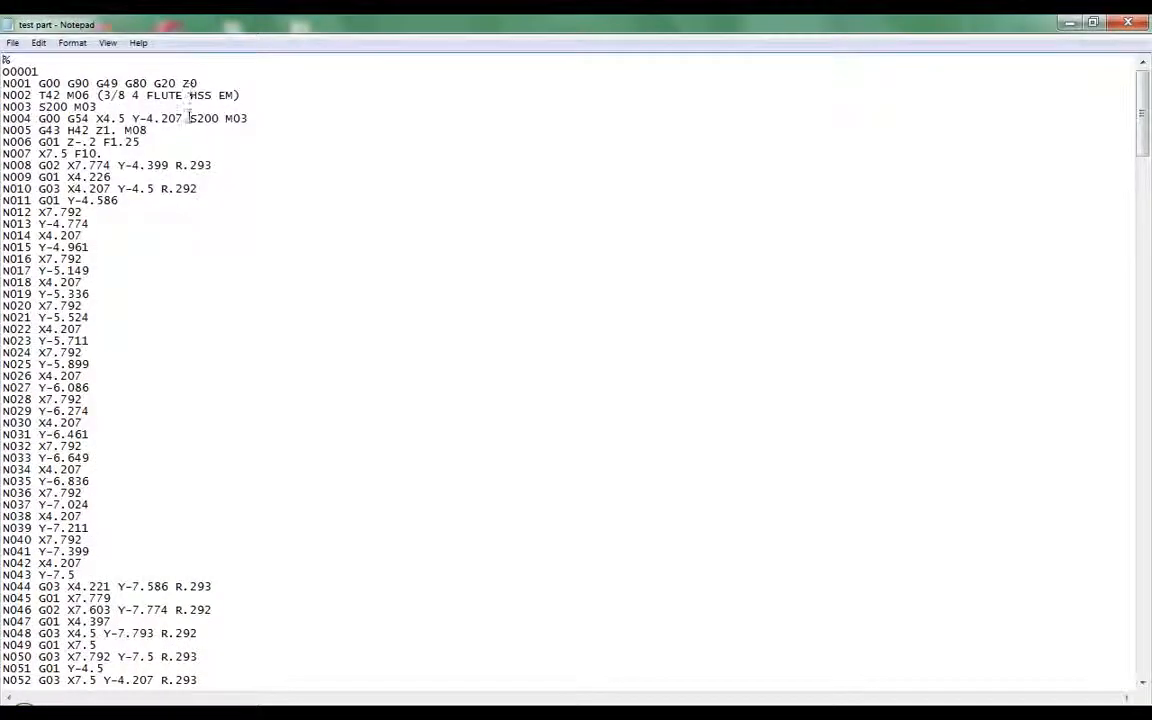
double_click(133, 83)
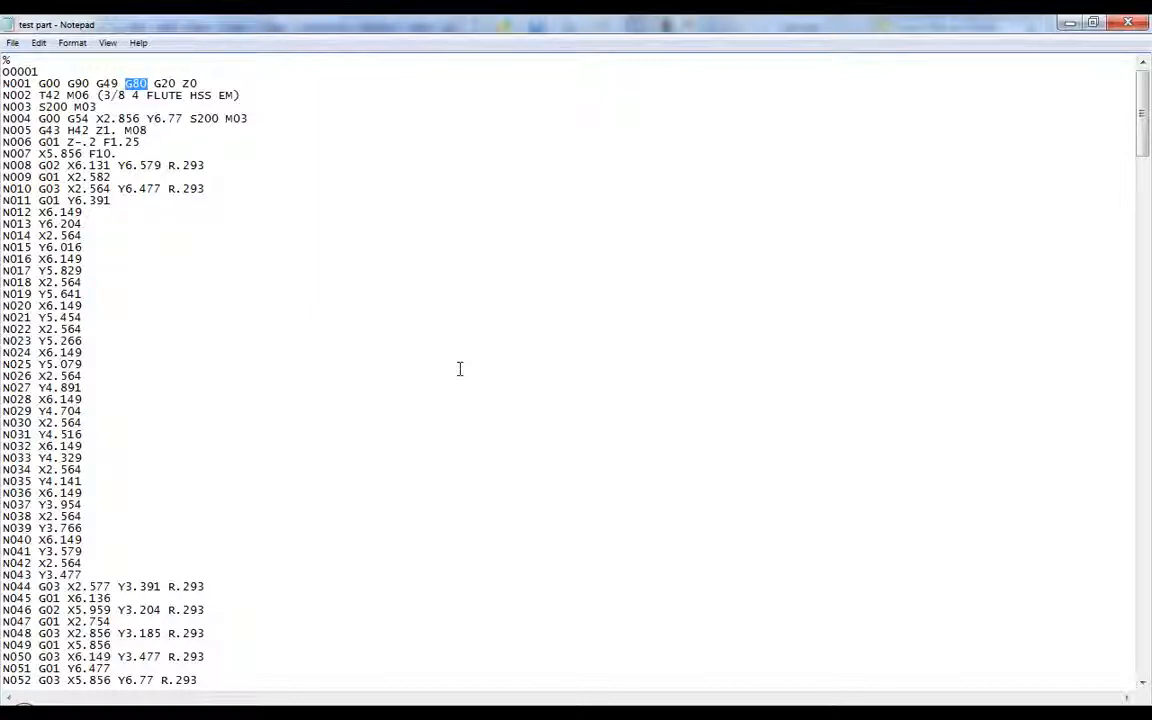
Step: Switch to SolidWorks and examine the toolpaths of the Countersink1 and Drill2 operations on the test part
click(270, 713)
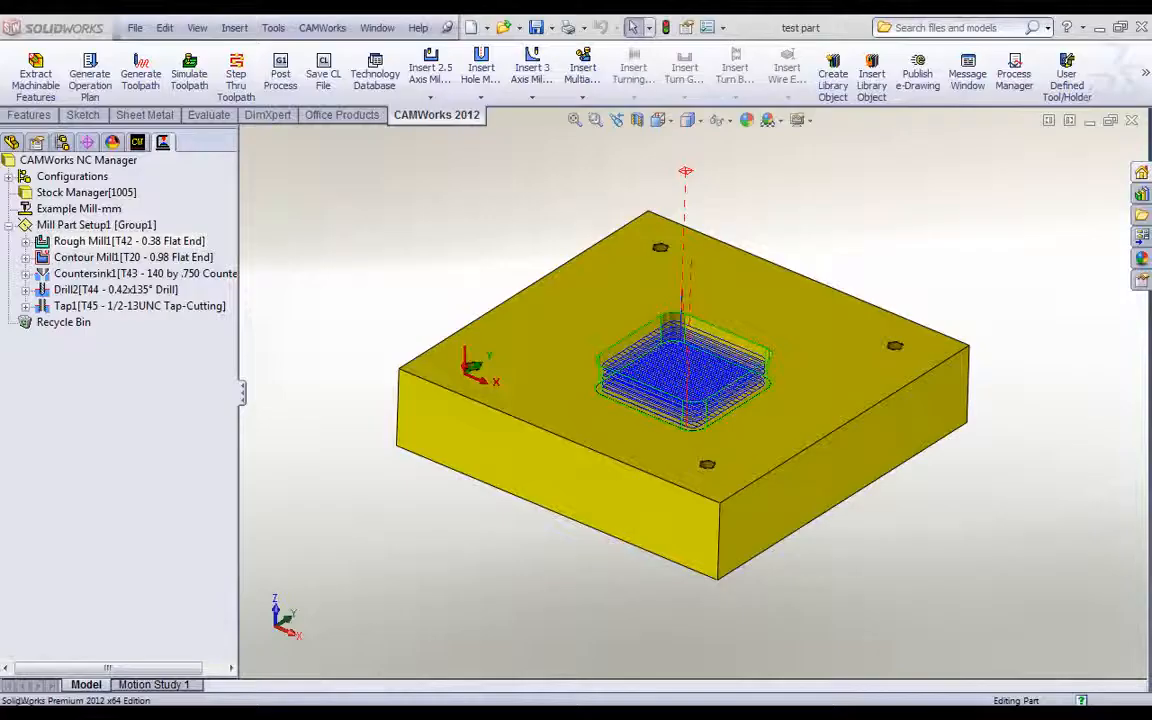
mouse_move(437, 519)
middle_down()
mouse_move(432, 506)
mouse_move(437, 516)
middle_up()
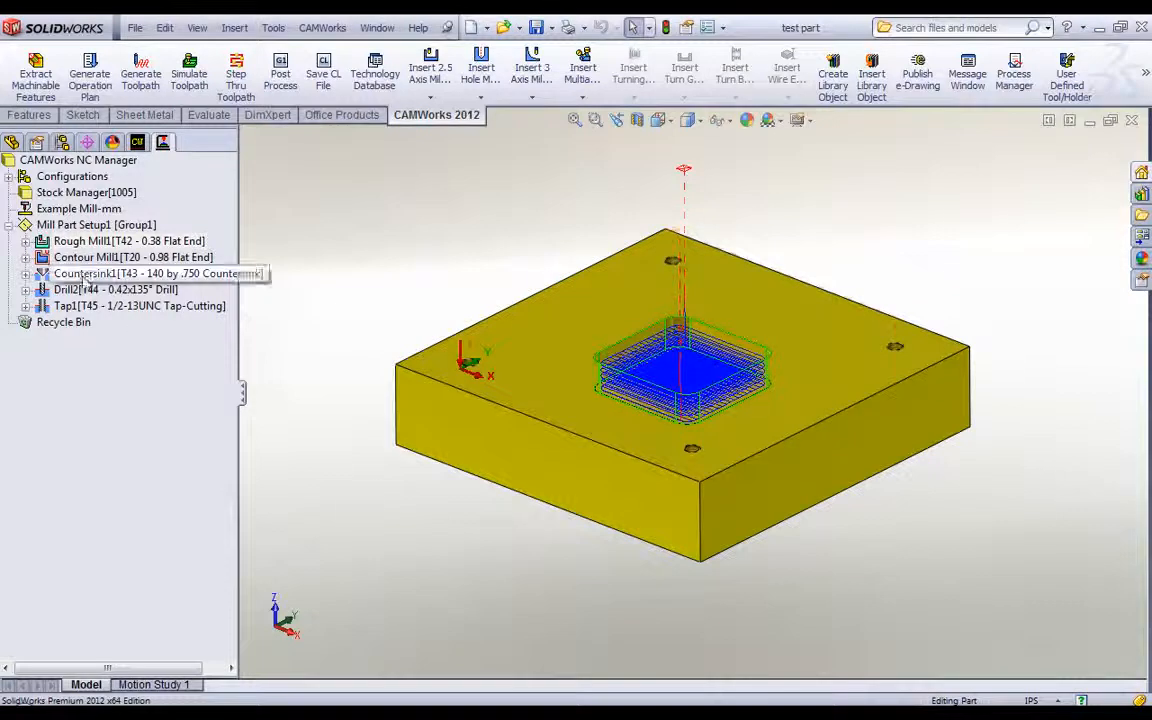
click(92, 272)
click(115, 289)
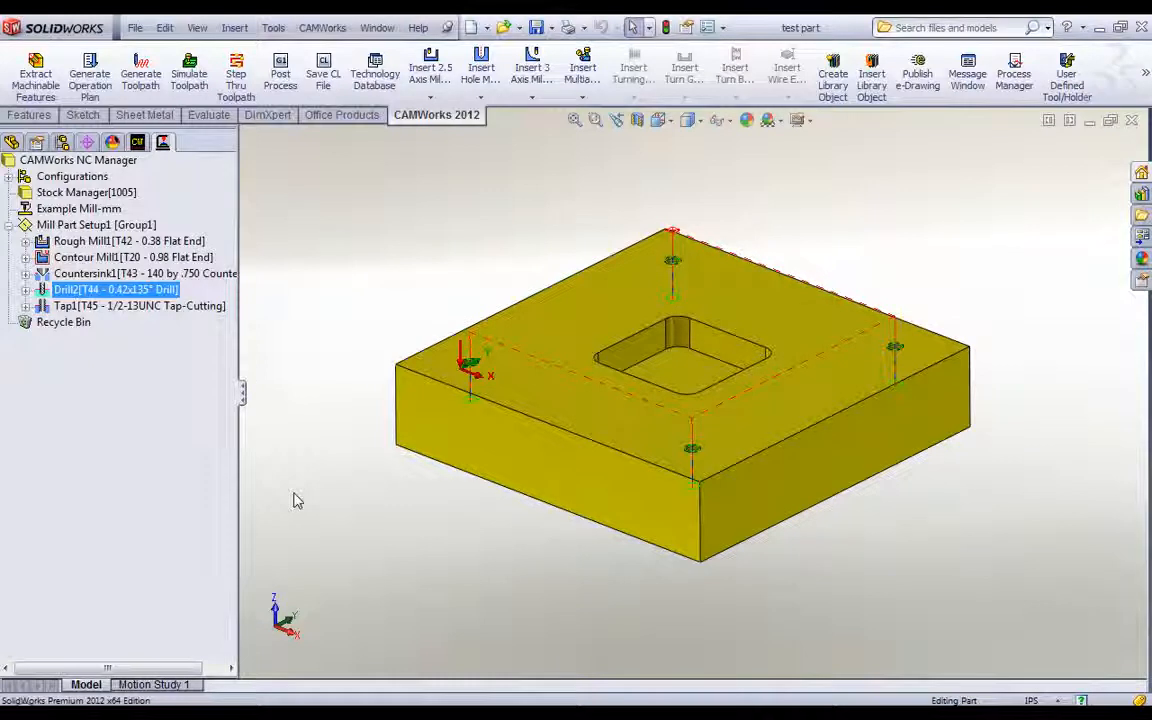
Step: Locate EC Edit in the UPG program group and bring up the C:\Posts folder
key(super)
click(60, 645)
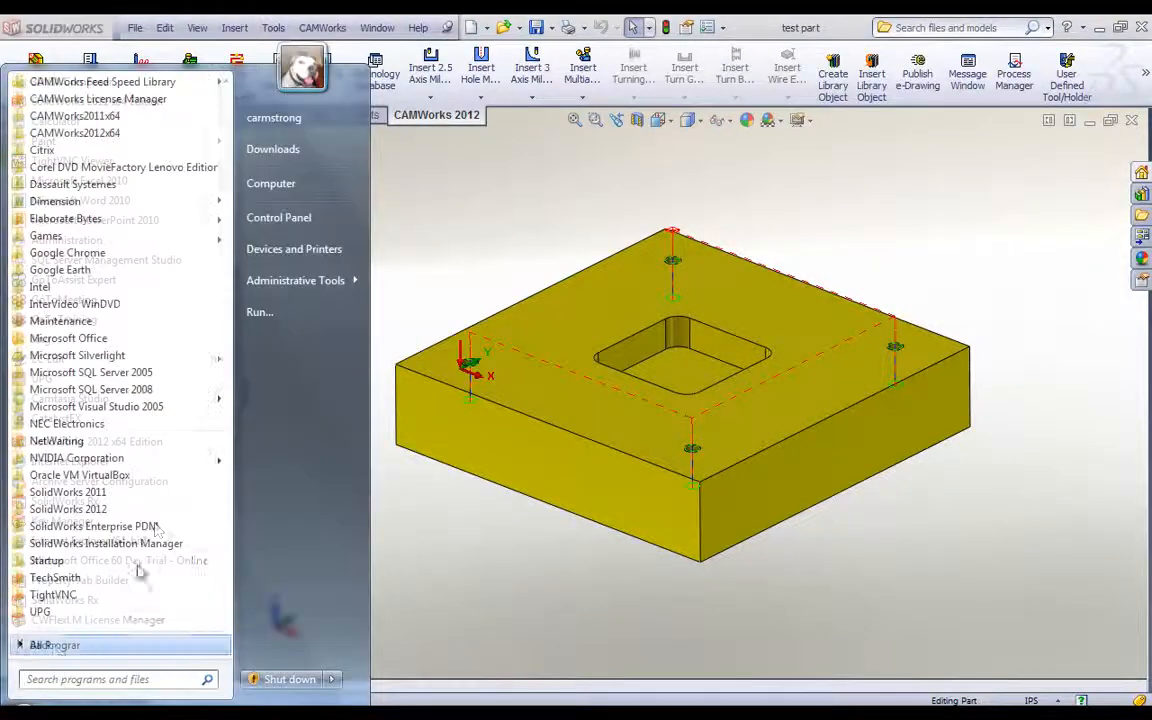
click(51, 611)
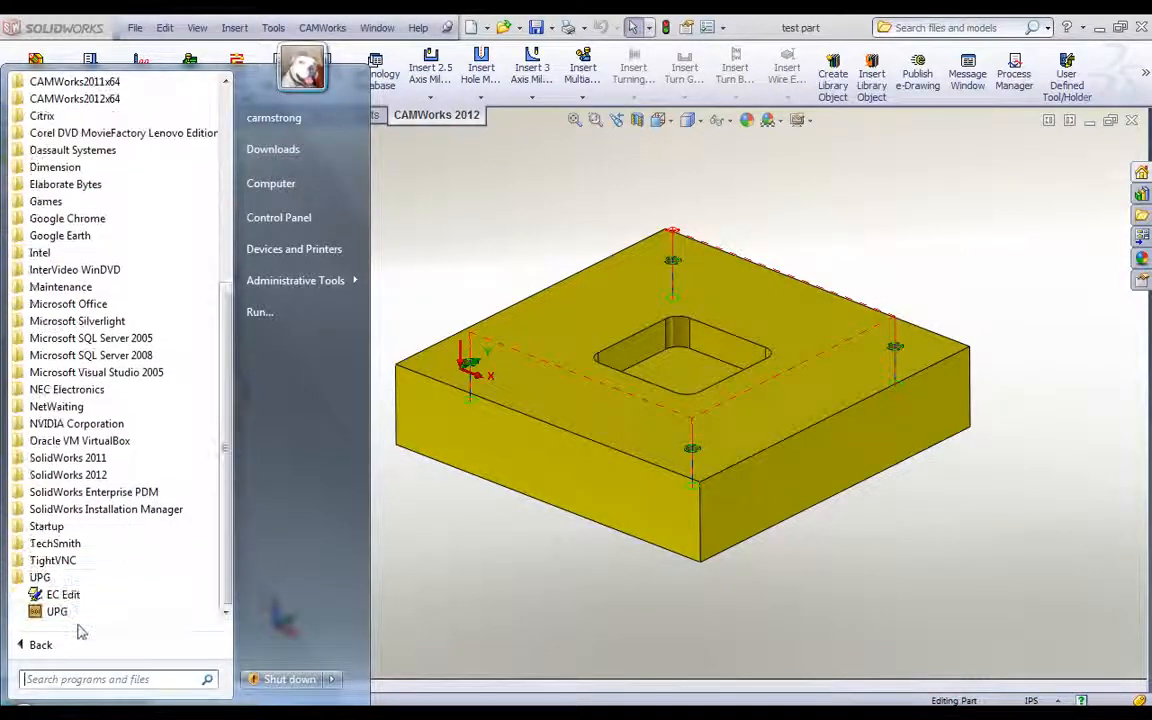
click(62, 597)
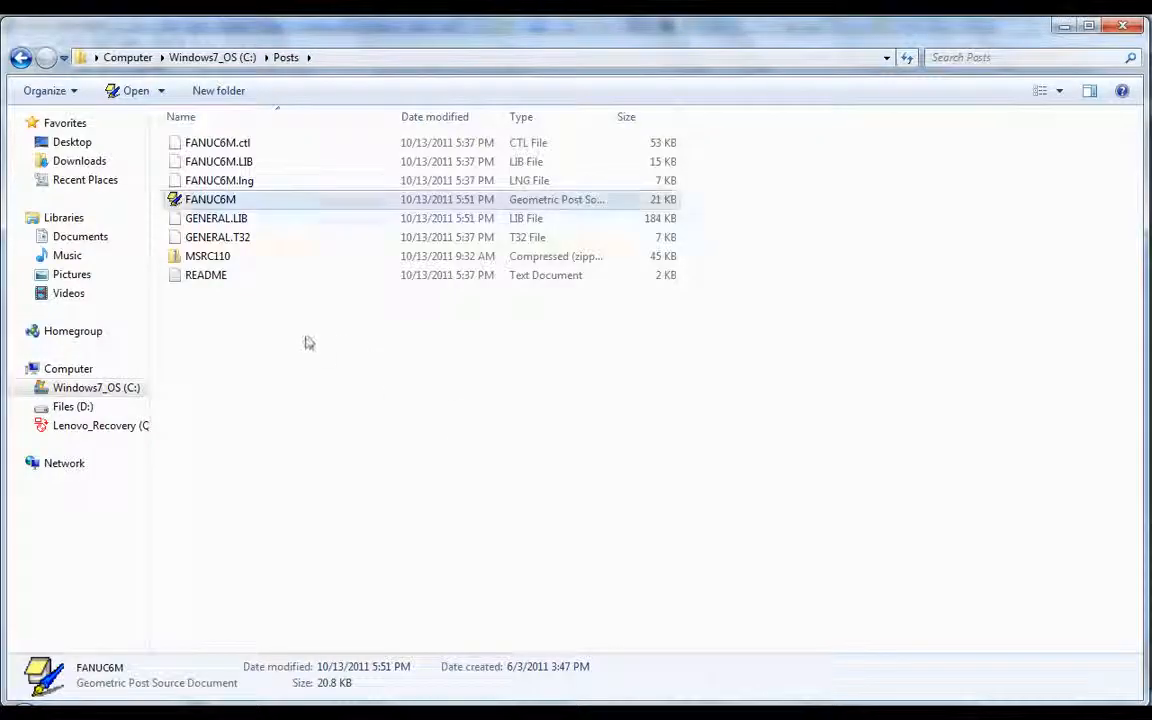
Step: Delete every file in the Posts folder except the MSRC110 zip archive
drag(252, 310, 231, 219)
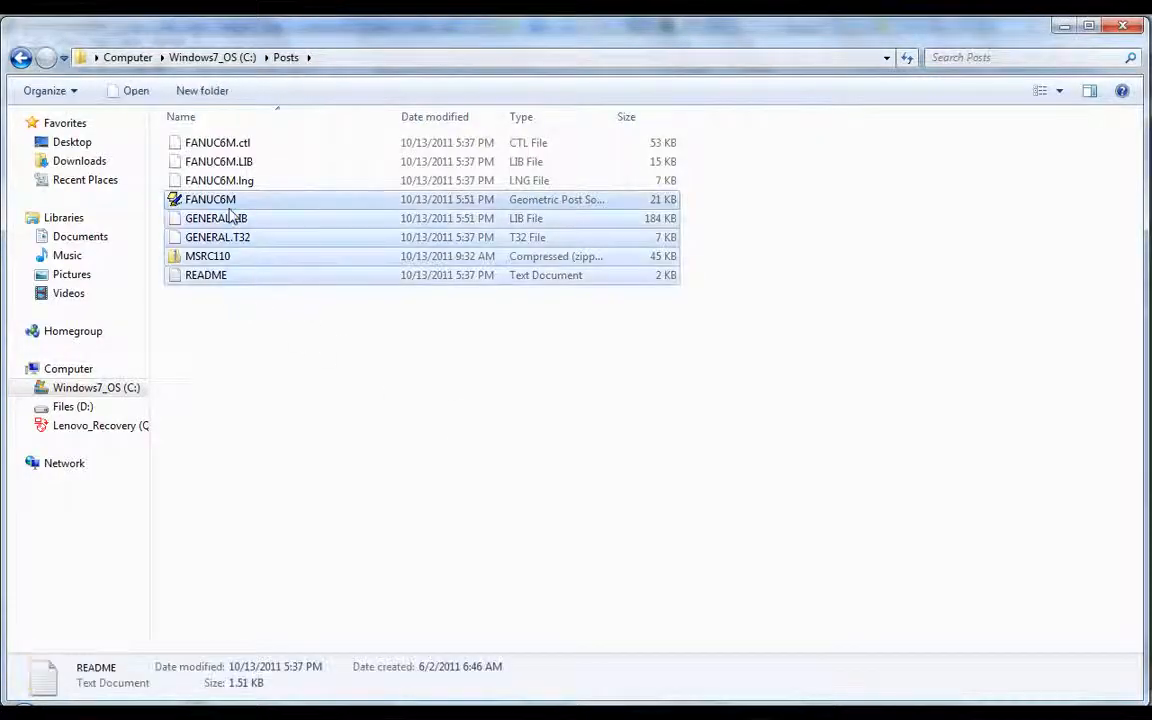
click(206, 273)
drag(390, 296, 218, 148)
key(Delete)
key(Return)
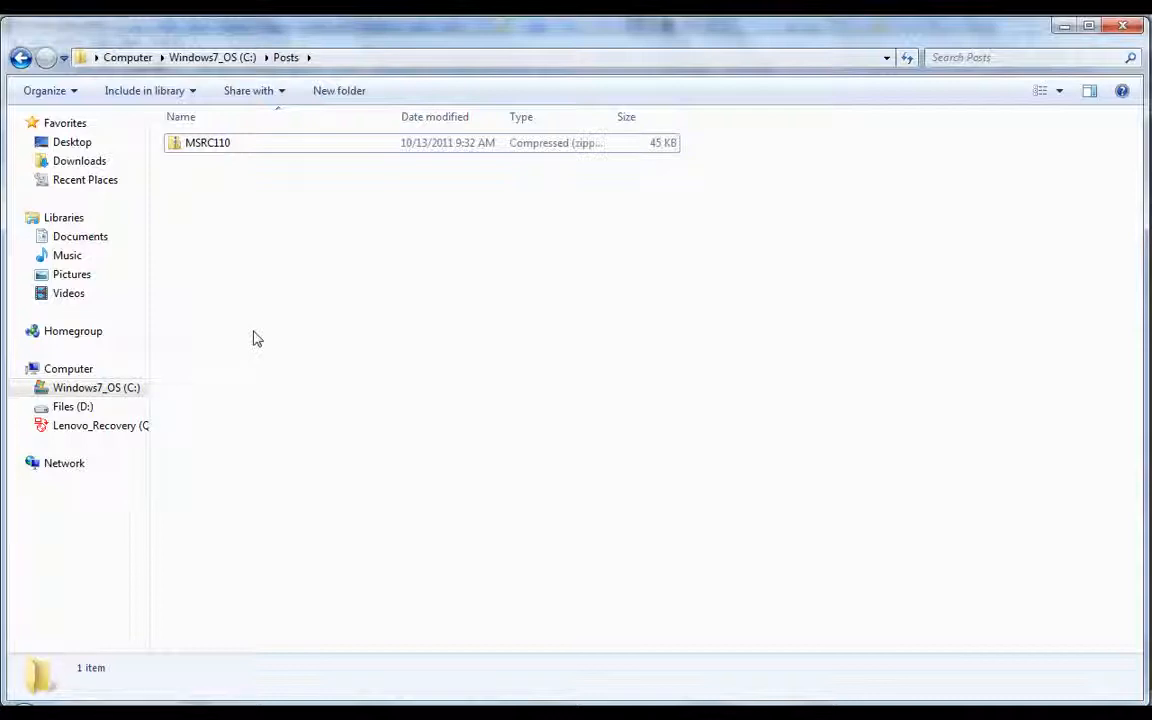
Step: Extract the MSRC110 archive directly into C:\Posts instead of its own subfolder
click(224, 140)
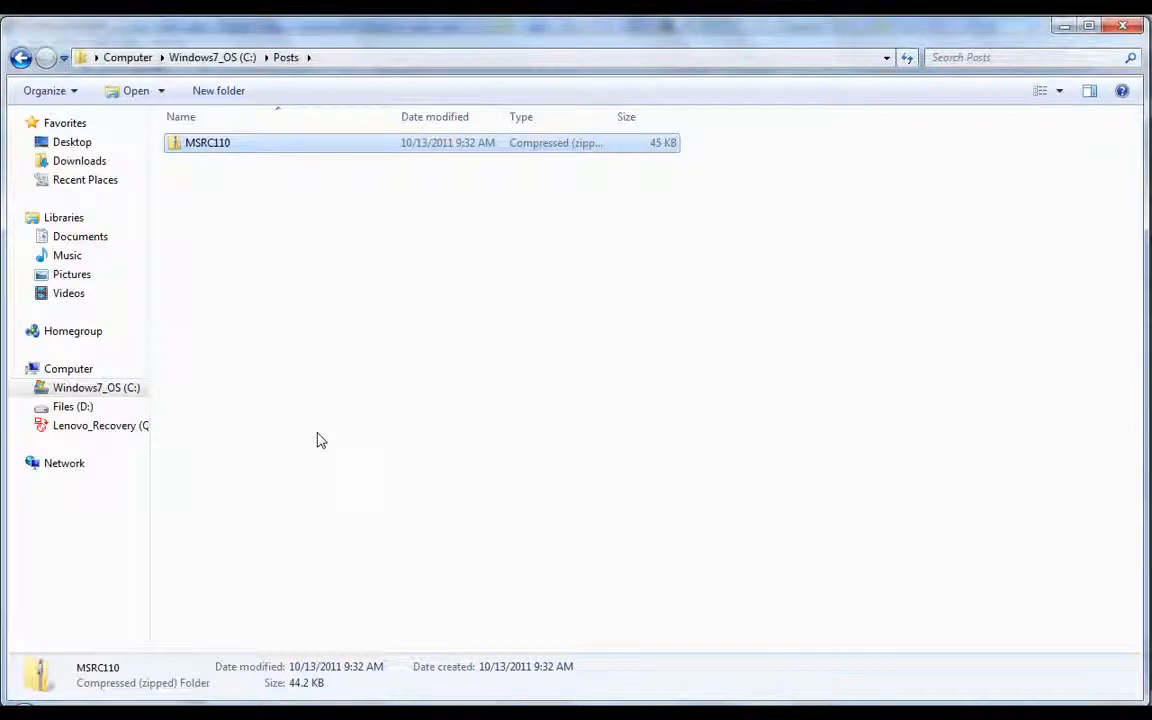
right_click(241, 152)
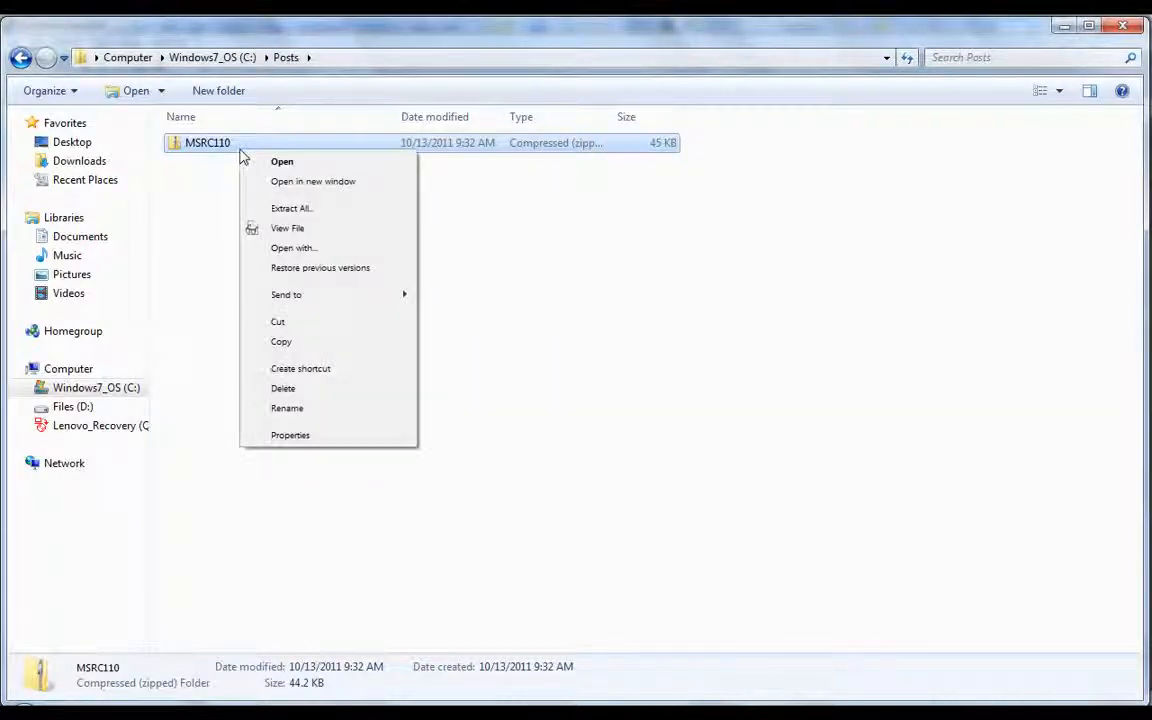
click(280, 210)
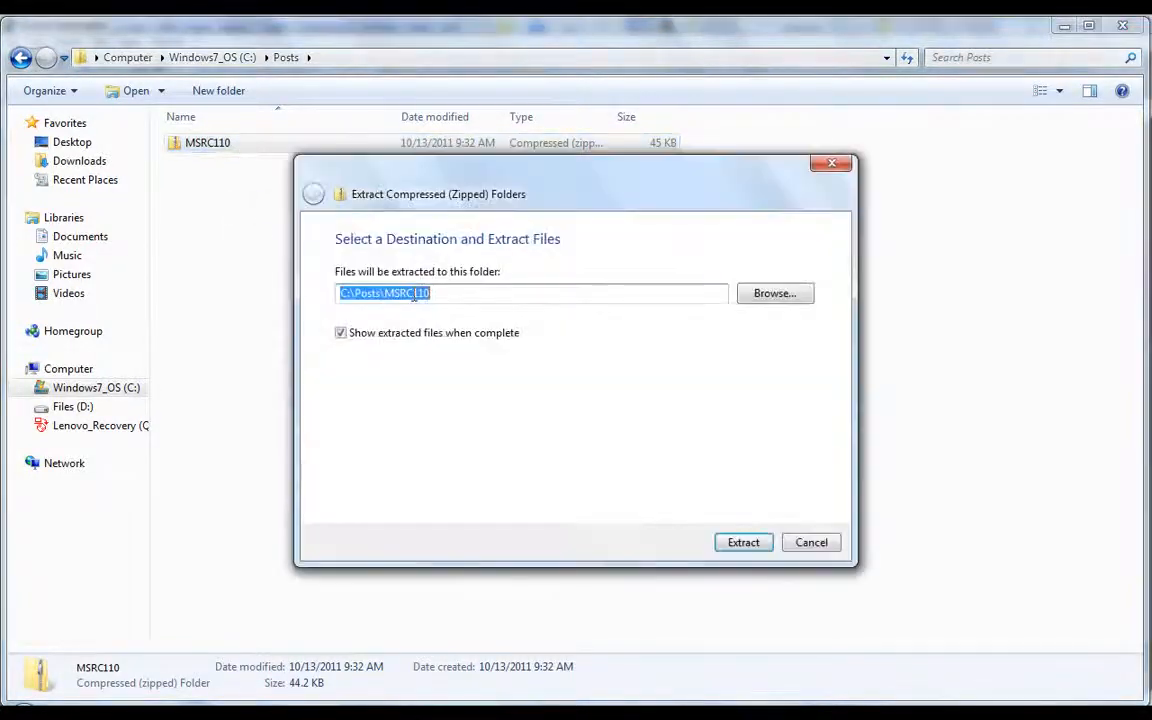
click(436, 292)
double_click(436, 292)
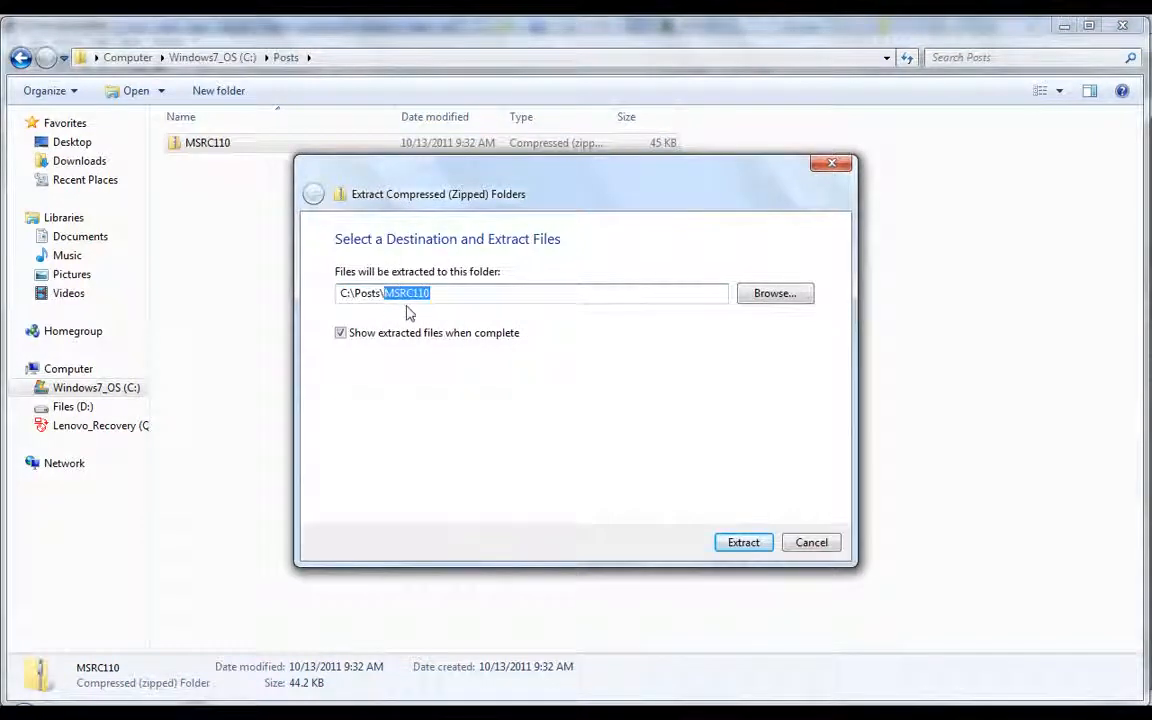
key(BackSpace)
click(748, 545)
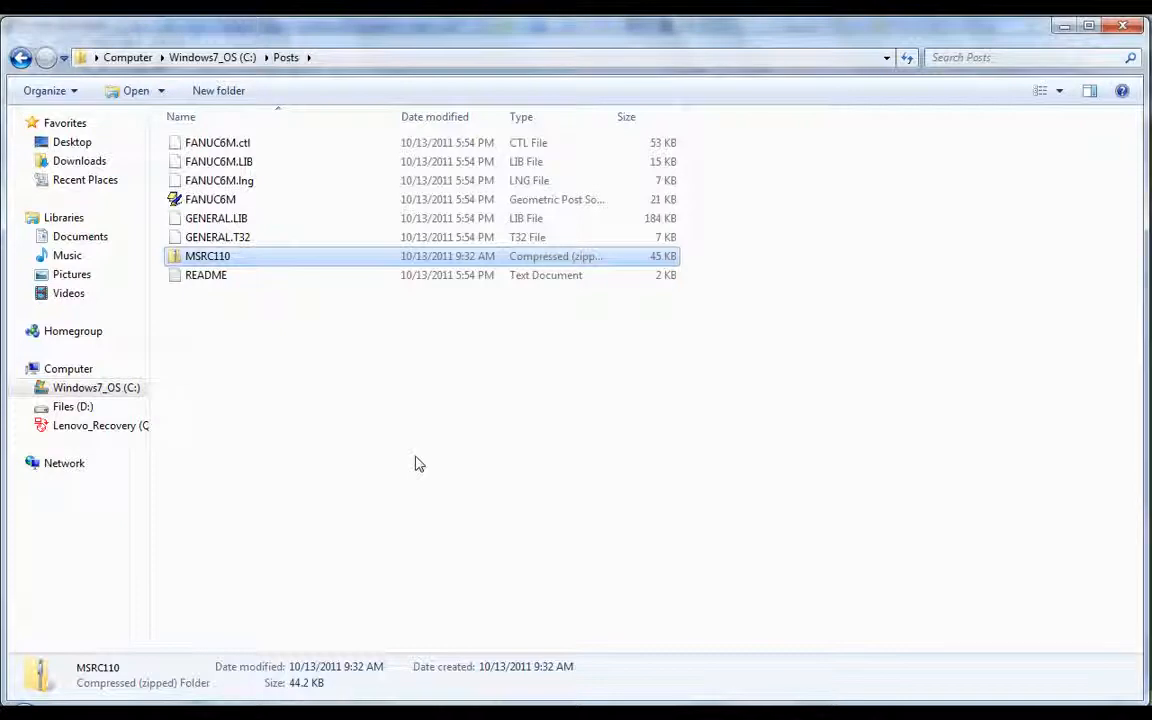
Step: Examine the extracted FANUC6M.ctl, FANUC6M source, GENERAL.LIB and GENERAL.T32 files
click(247, 146)
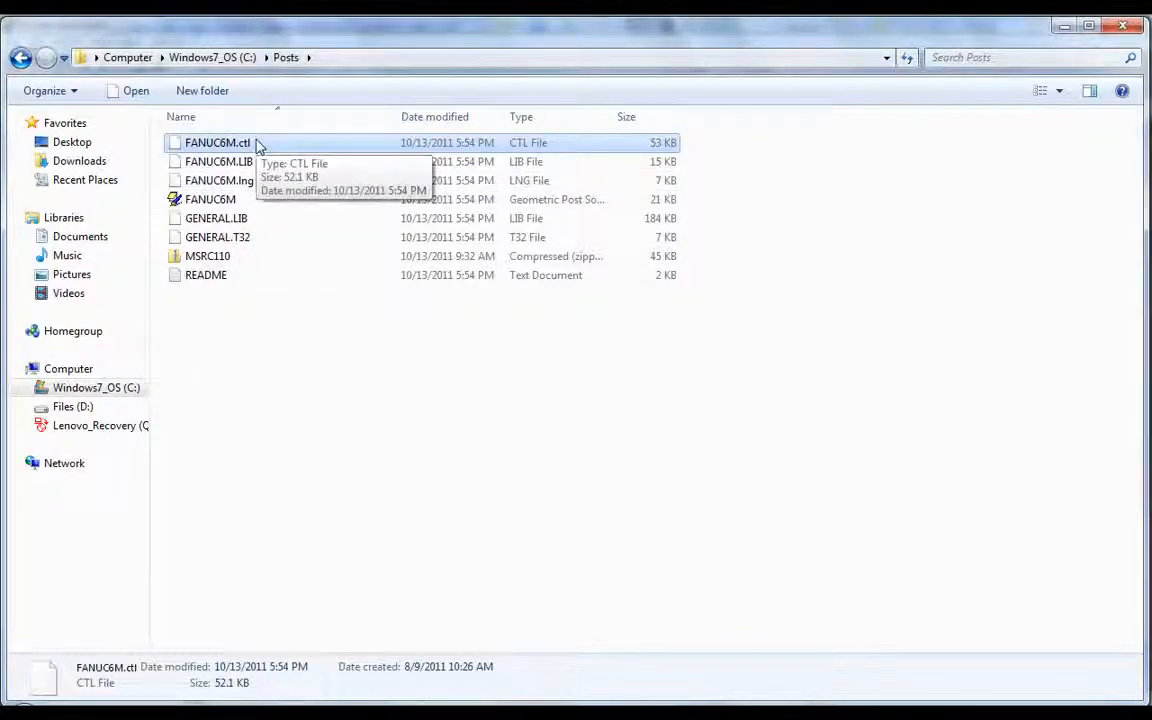
click(218, 200)
click(232, 219)
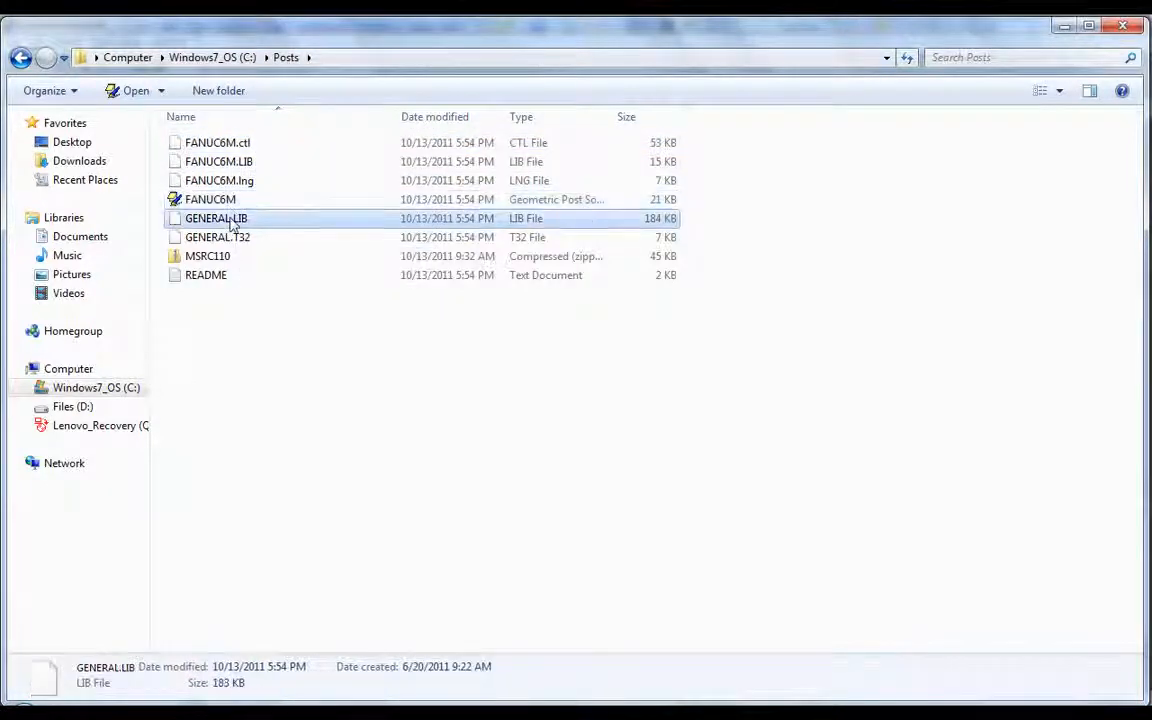
click(240, 237)
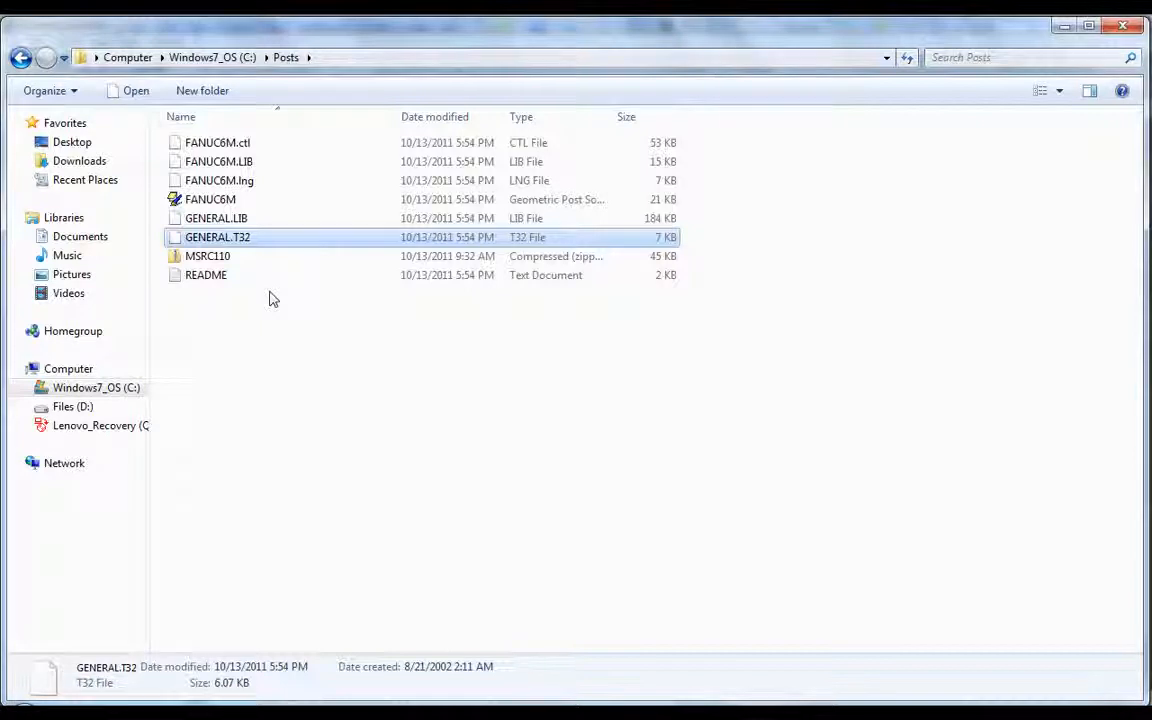
Step: Bring up EC Edit over the Posts folder, load the FANUC6M source file into it and maximize the editor
click(876, 714)
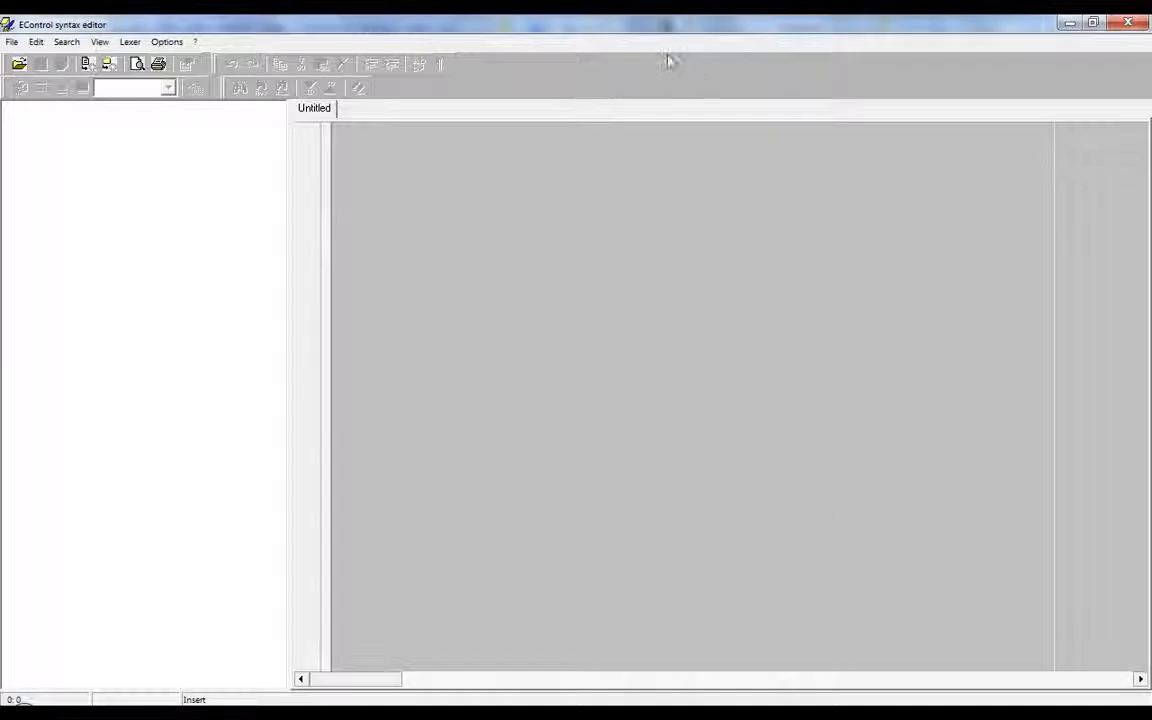
drag(658, 31, 802, 113)
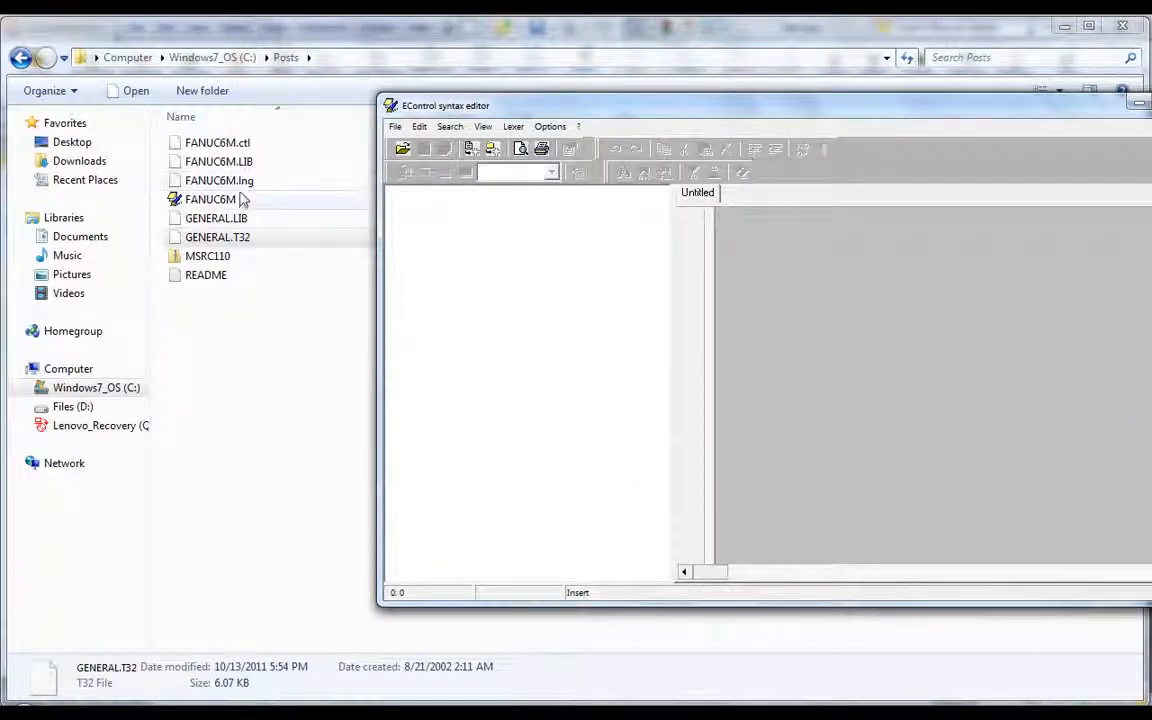
drag(239, 205, 662, 245)
click(650, 552)
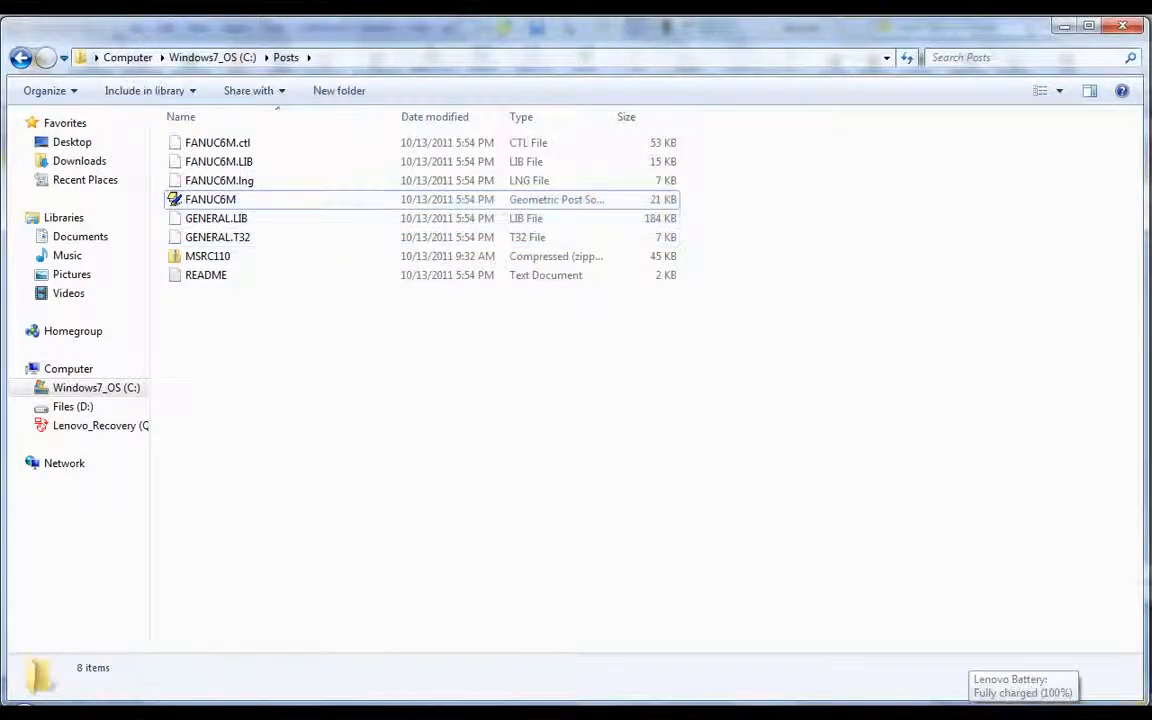
click(876, 714)
drag(230, 201, 805, 303)
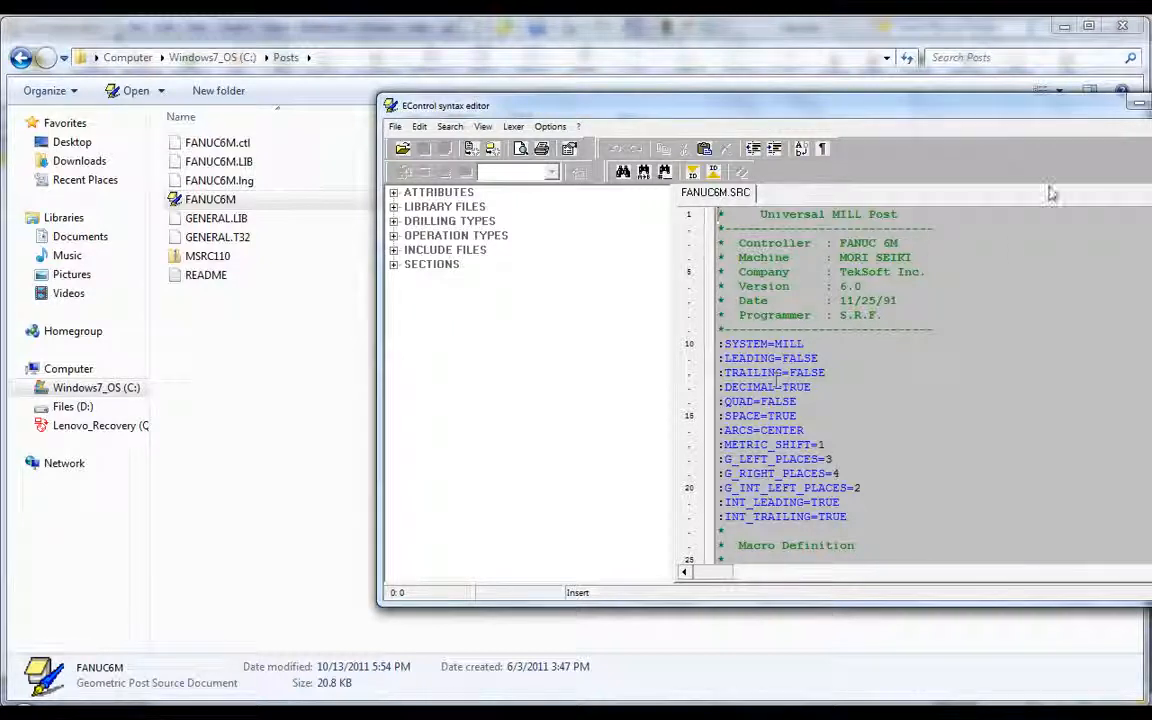
double_click(1047, 111)
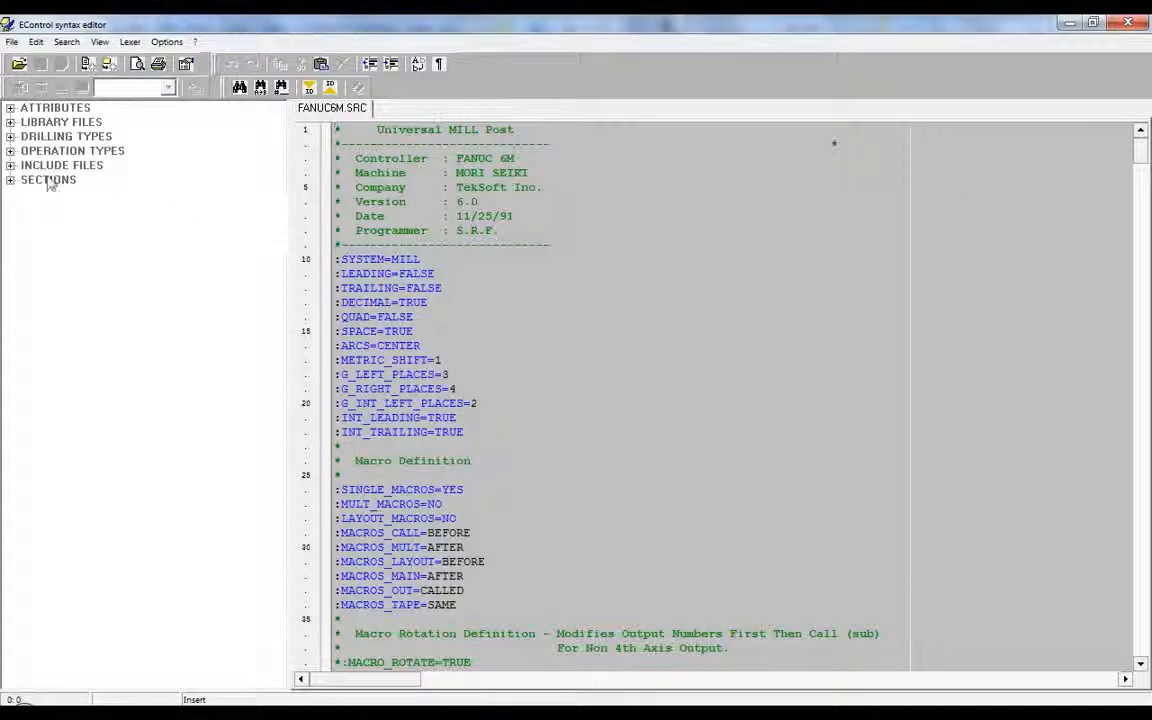
Step: Copy the Posts folder path and point both LIBRARY lines, FANUC6M.LIB and GENERAL.LIB, to C:\Posts in FANUC6M.SRC
click(10, 122)
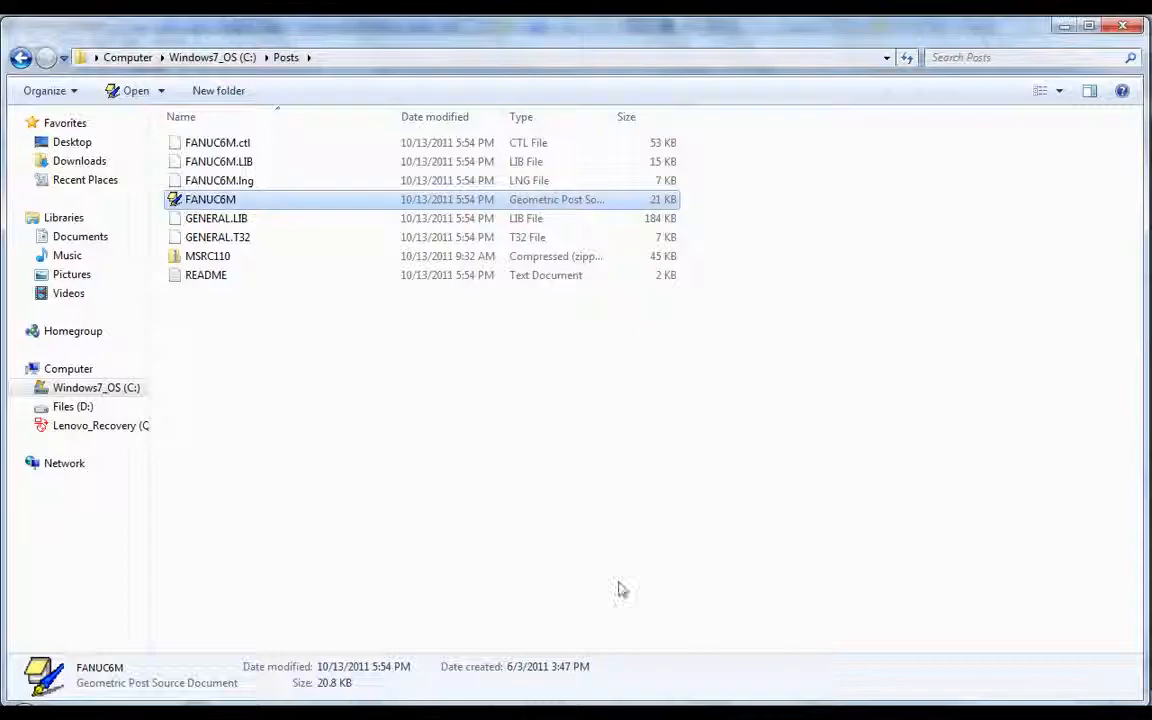
click(321, 57)
key(ctrl+c)
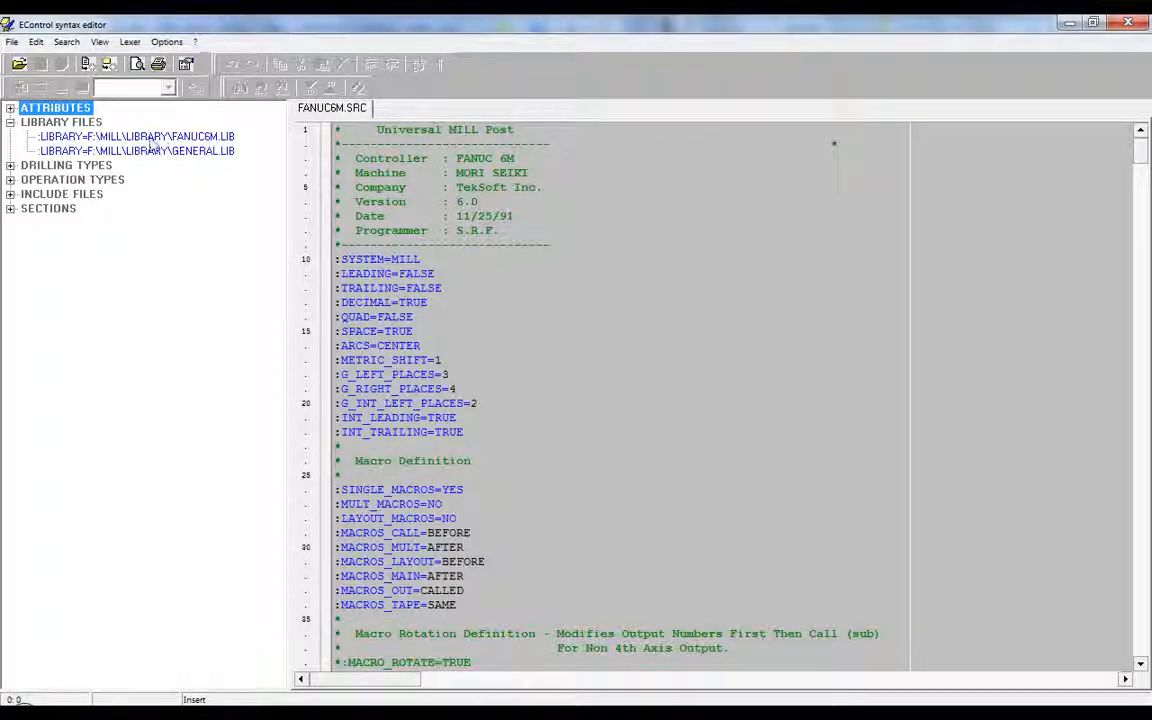
click(108, 142)
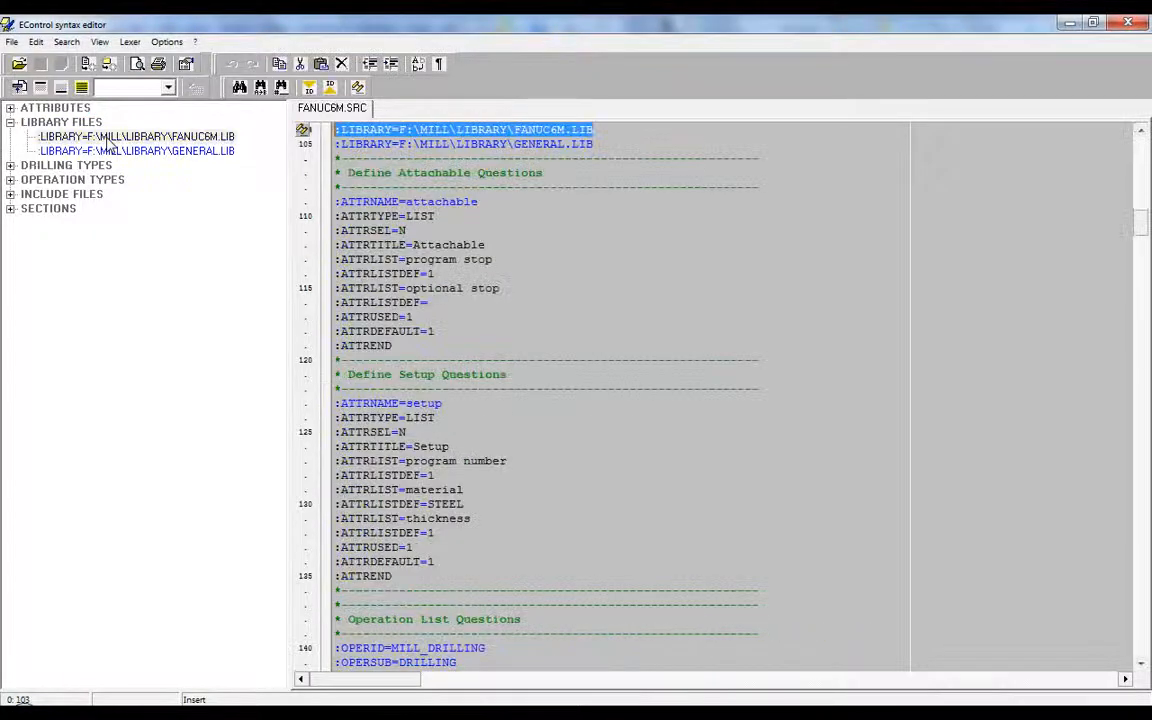
drag(398, 130, 510, 130)
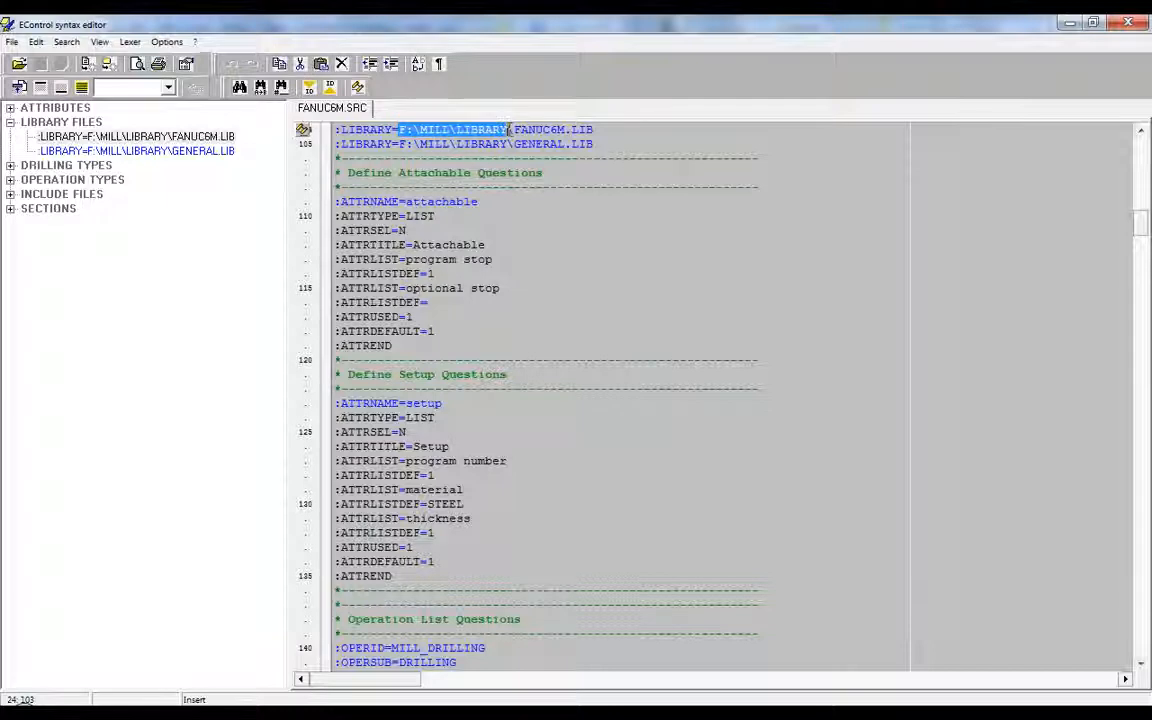
text(C:\Posts\)
click(400, 144)
drag(399, 144, 508, 144)
key(ctrl+v)
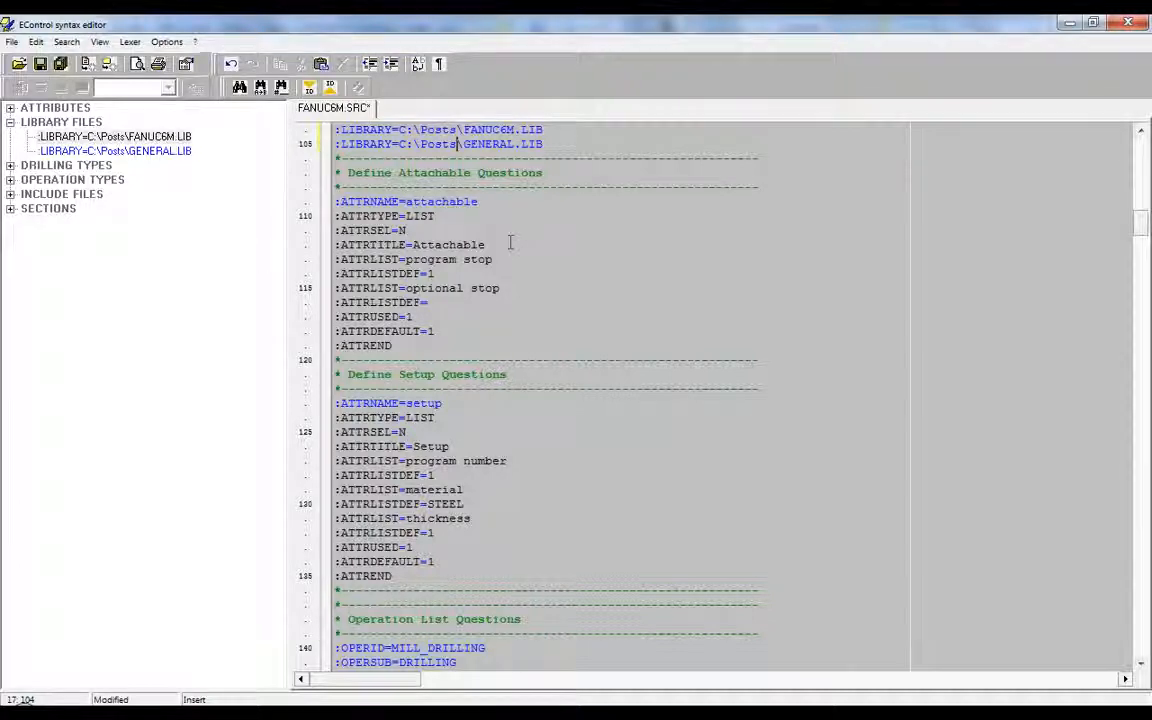
Step: Change the INCLUDE line for GENERAL.T32 to the C:\Posts folder and save FANUC6M.SRC
click(10, 195)
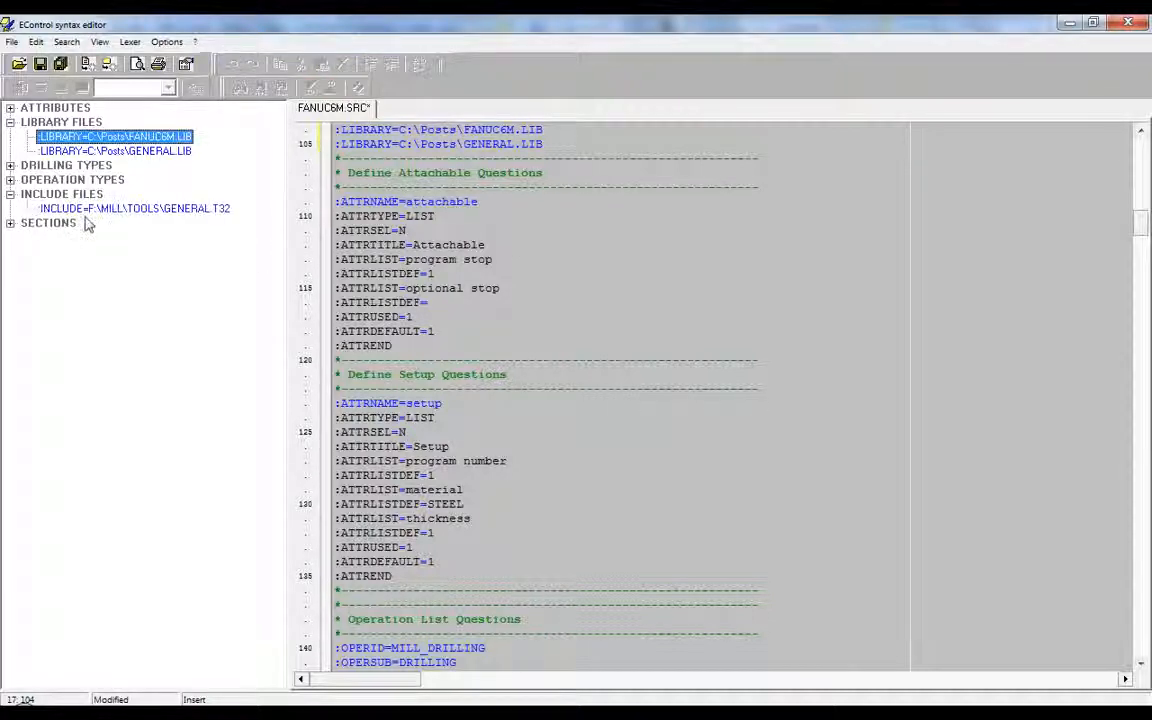
double_click(100, 209)
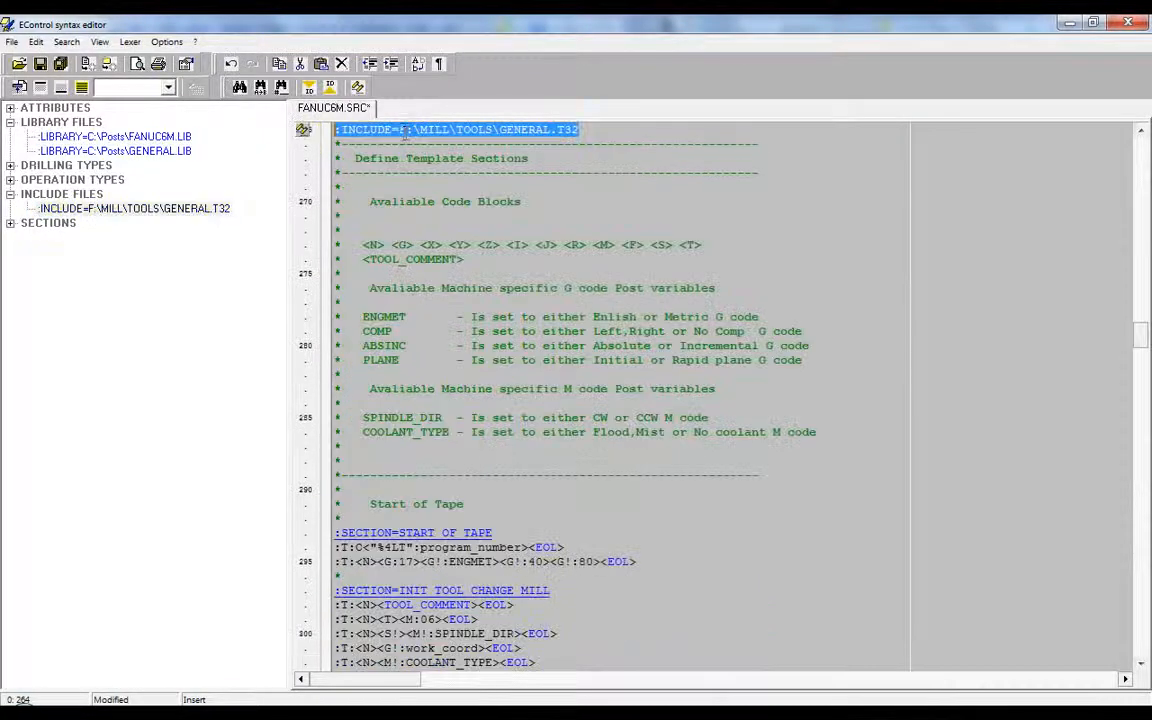
click(401, 130)
drag(401, 130, 490, 130)
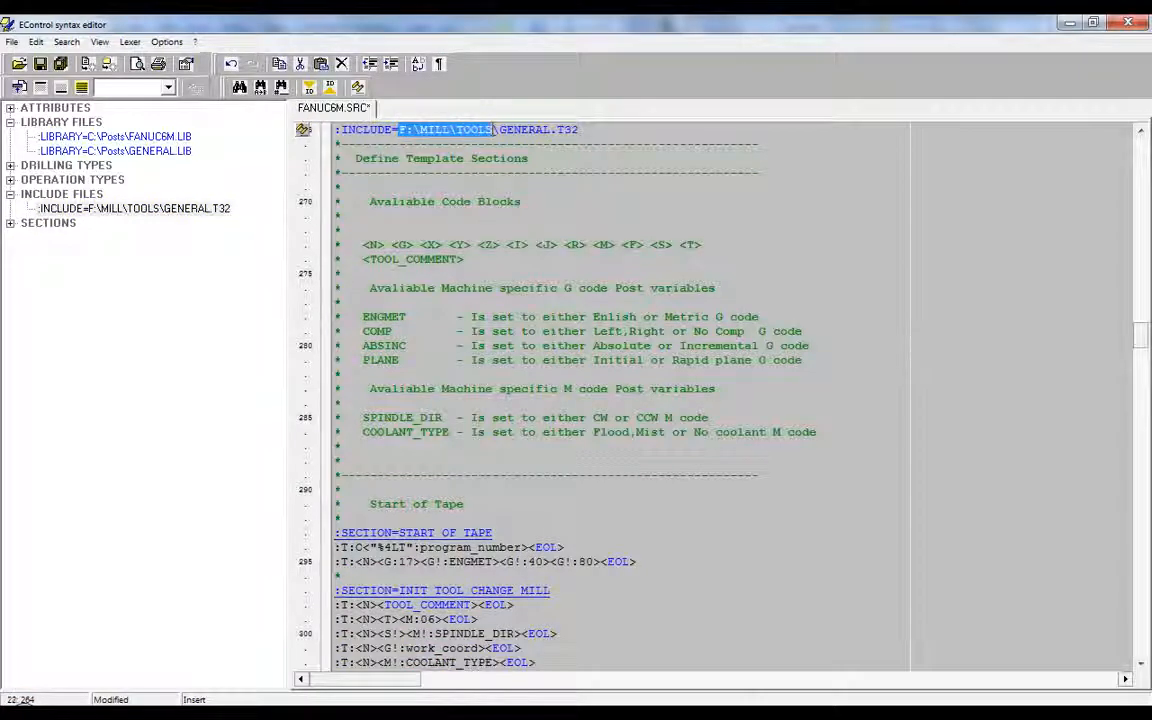
key(ctrl+v)
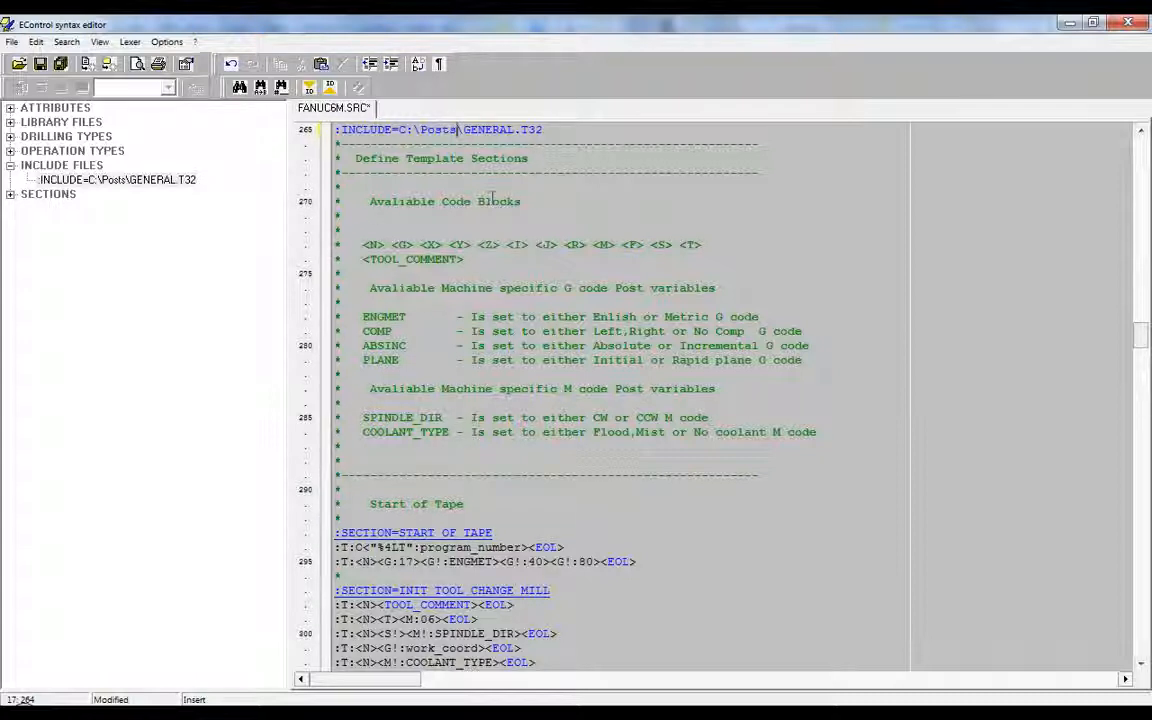
click(41, 66)
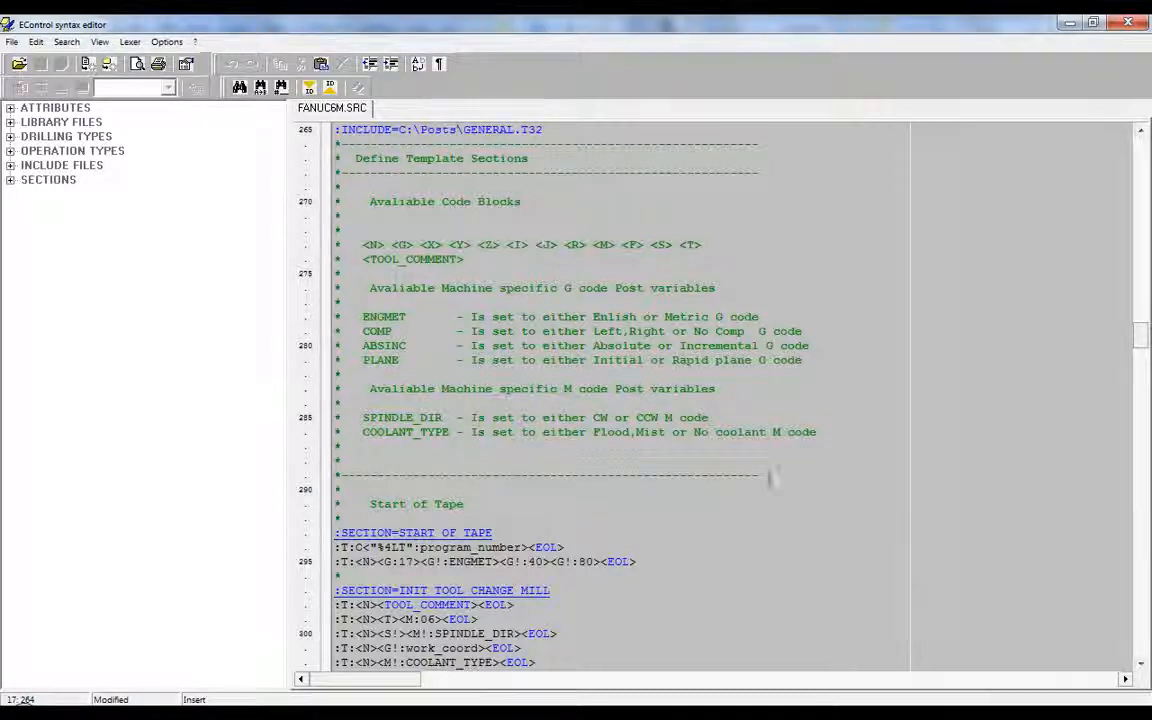
Step: Switch to CAMWorks Universal Post and compile FANUC6M.SRC from C:\Posts
key(alt+Tab)
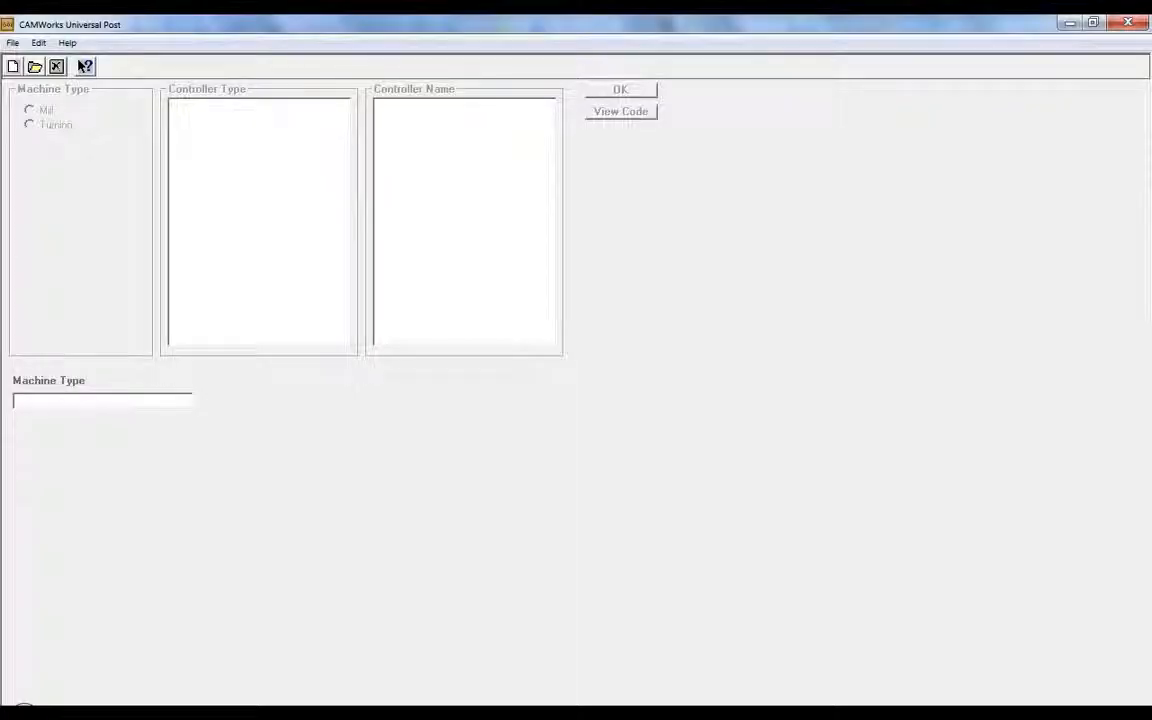
click(13, 43)
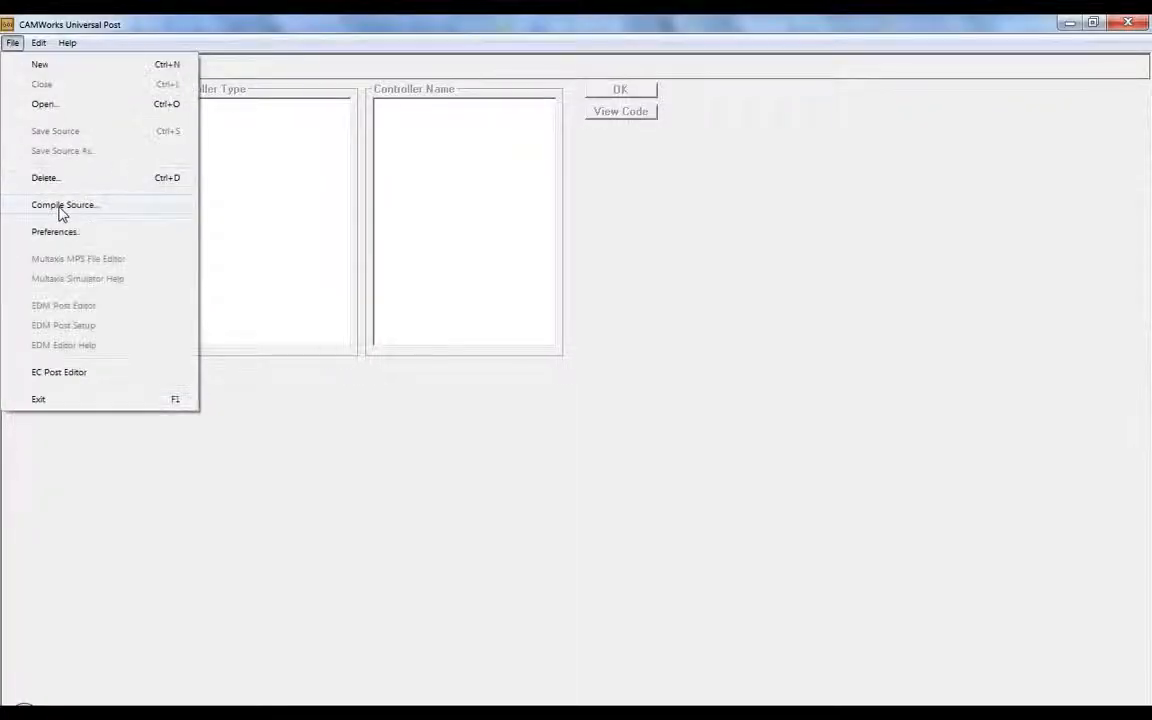
click(60, 207)
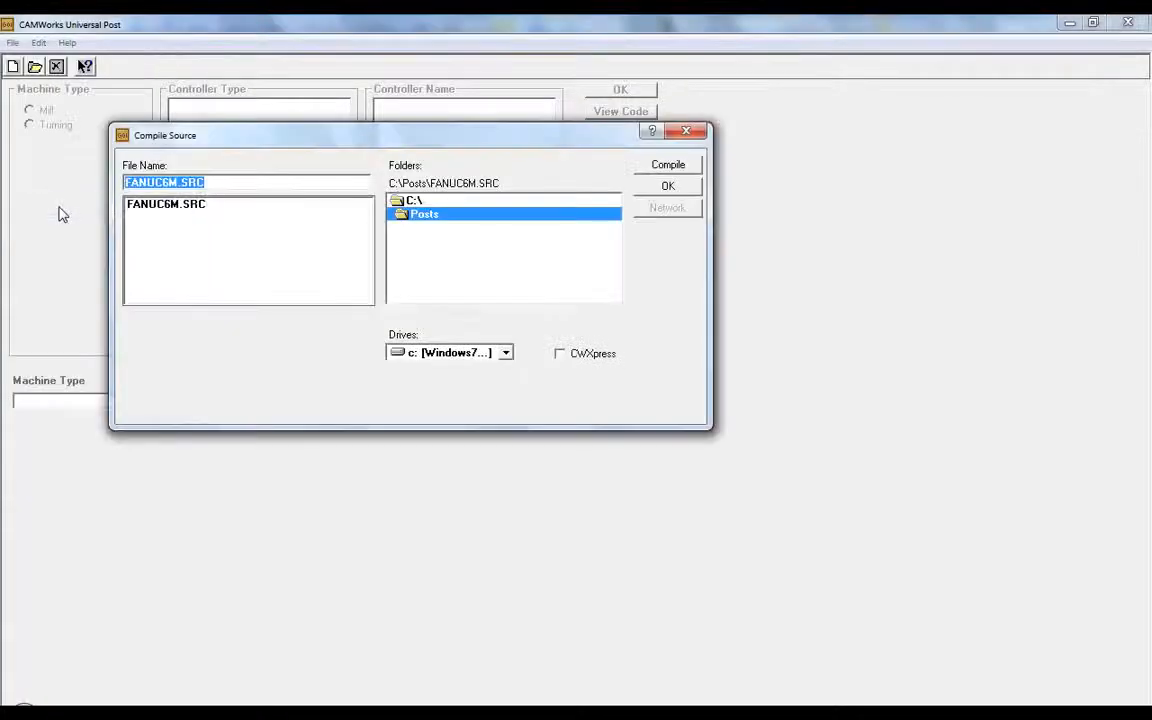
click(193, 216)
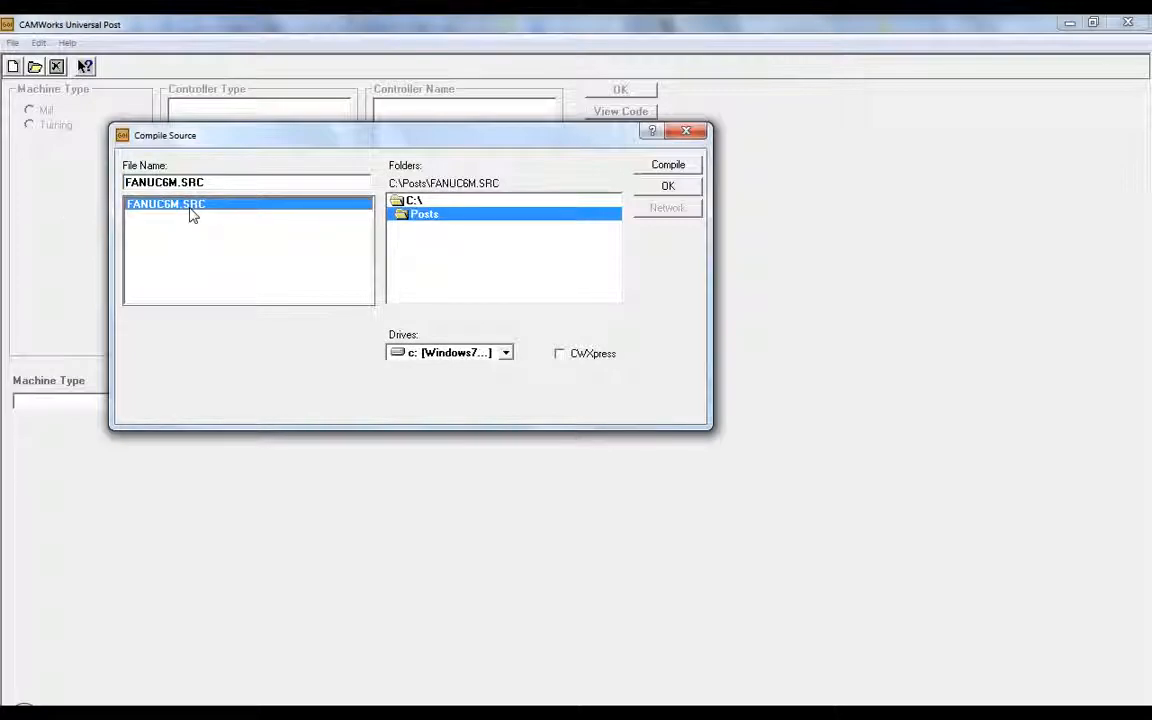
click(686, 170)
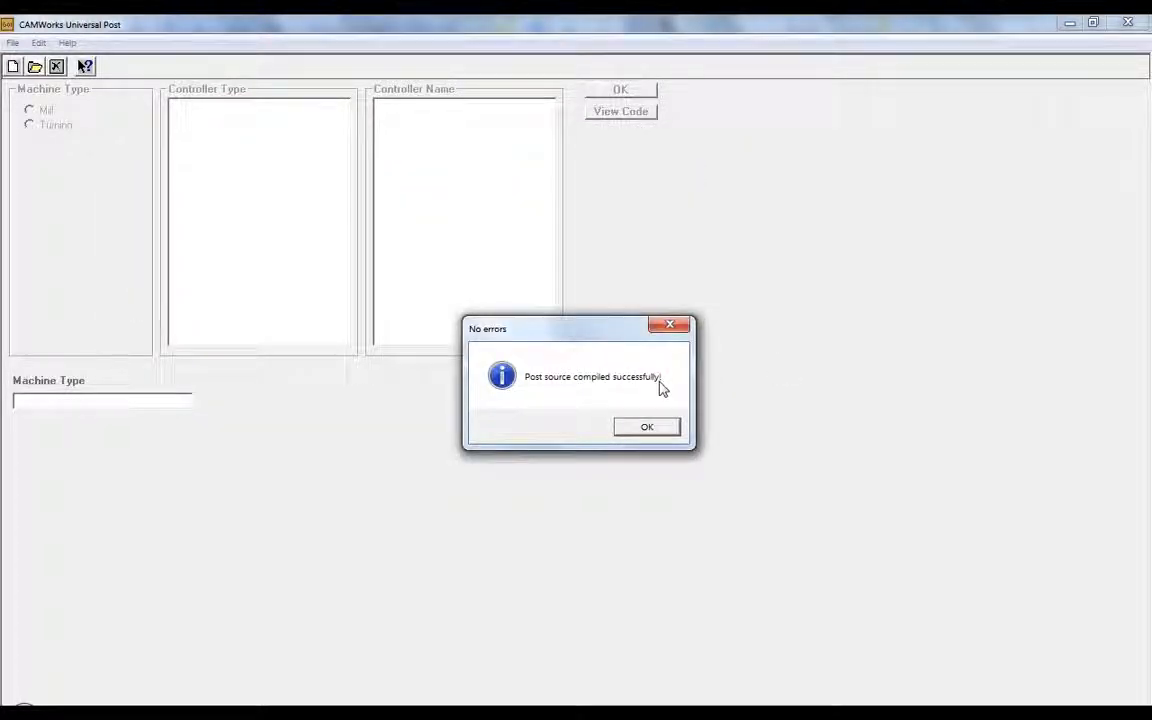
click(657, 432)
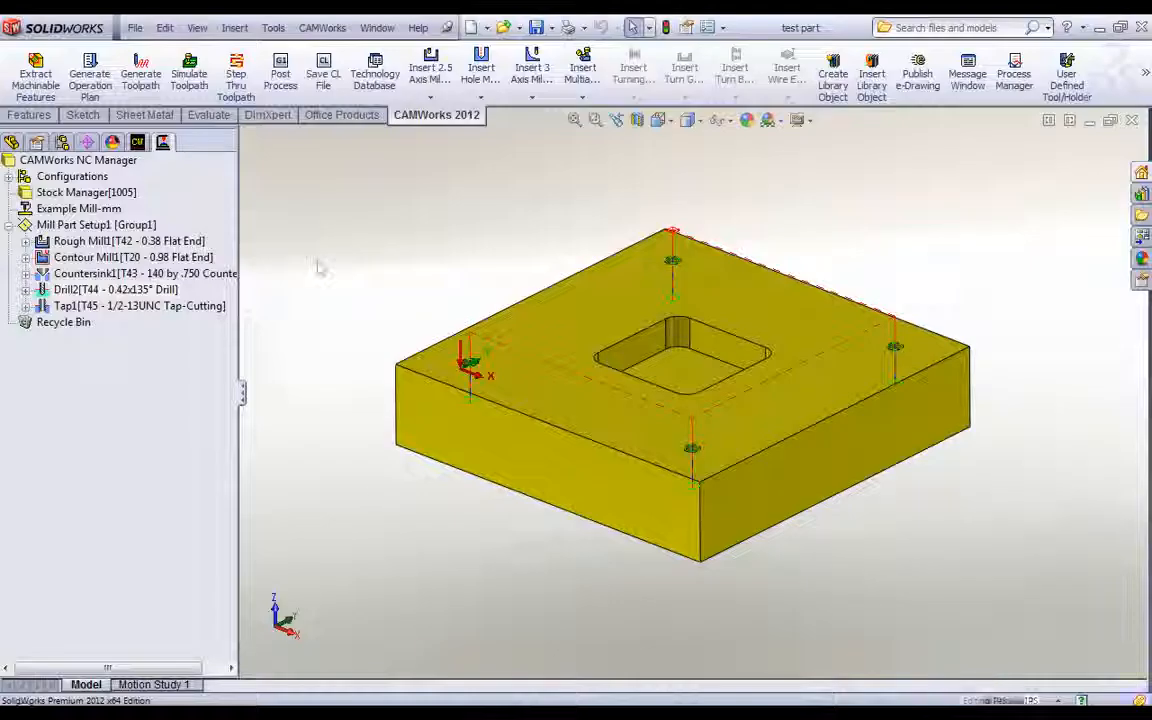
Step: In SolidWorks, assign FANUC6M.ctl from C:\UPG\ctl as the post processor of the Example Mill-mm machine
double_click(98, 209)
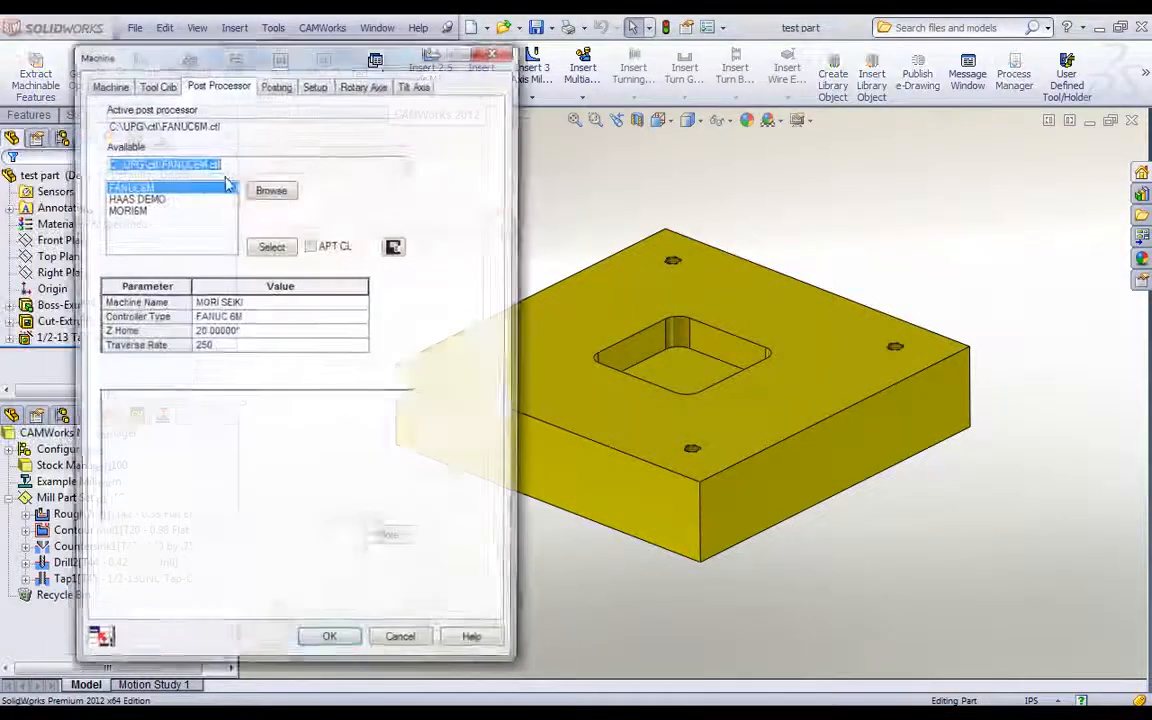
click(278, 194)
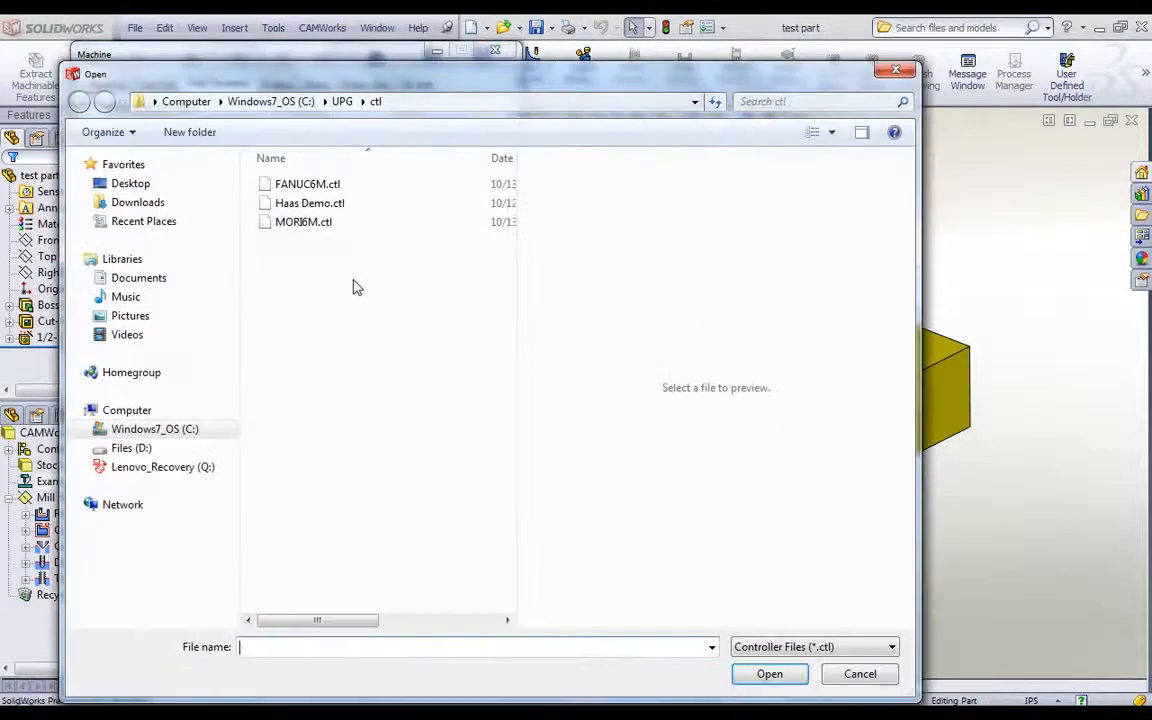
click(308, 186)
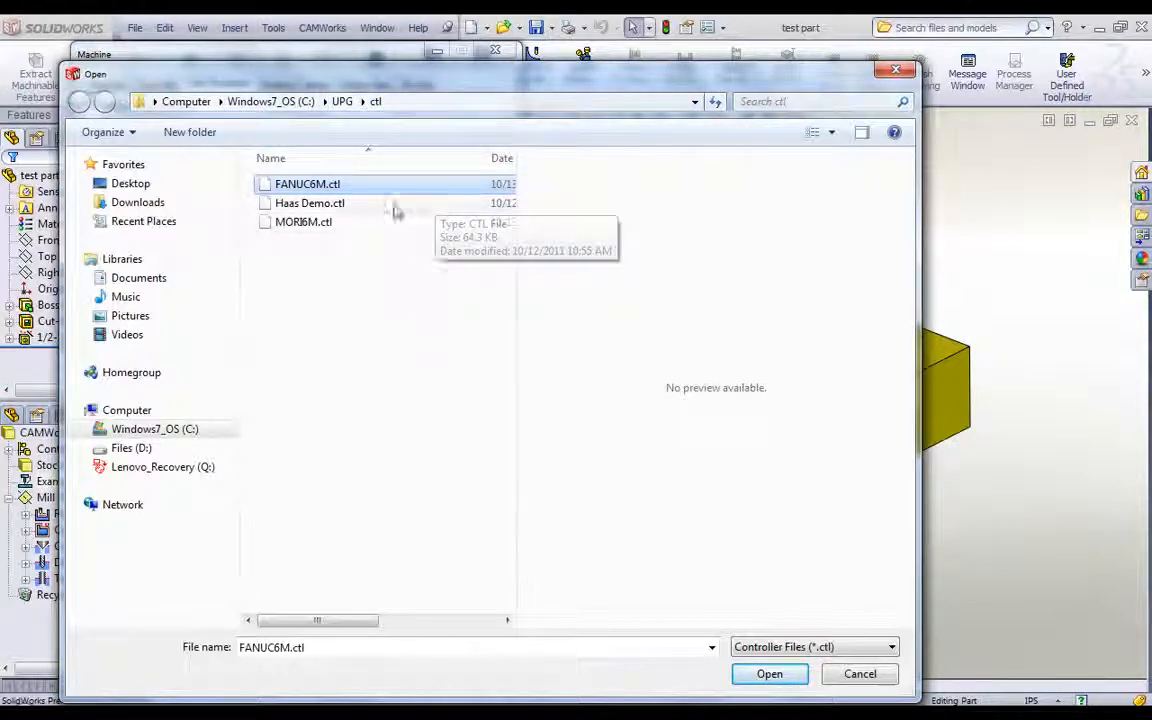
click(300, 184)
click(798, 675)
click(271, 246)
click(330, 643)
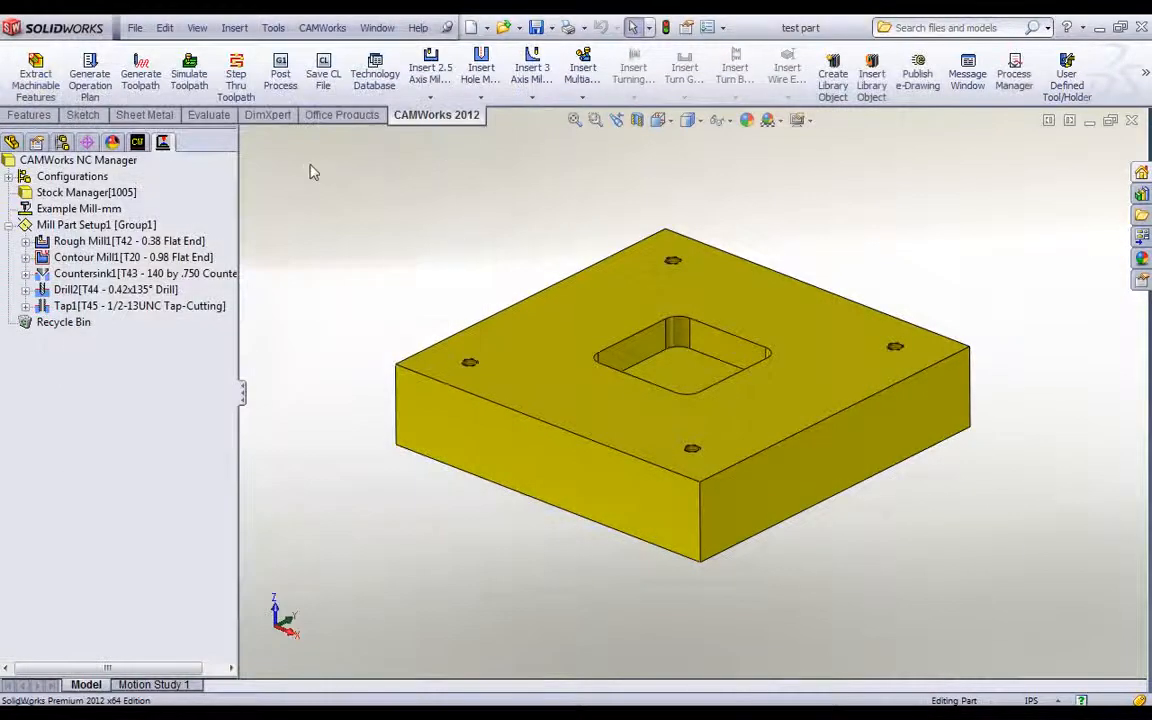
Step: Post process the part to the text file "test part" on the Desktop, overwriting the existing file, and generate all NC code
click(280, 75)
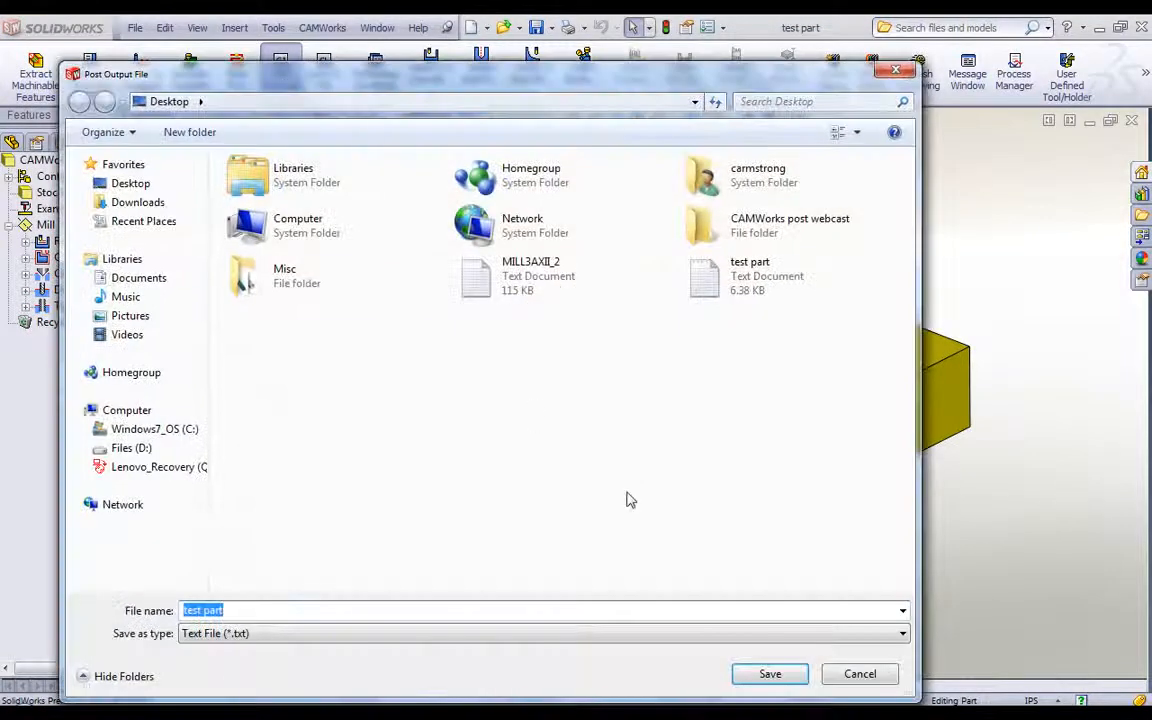
click(769, 674)
click(627, 375)
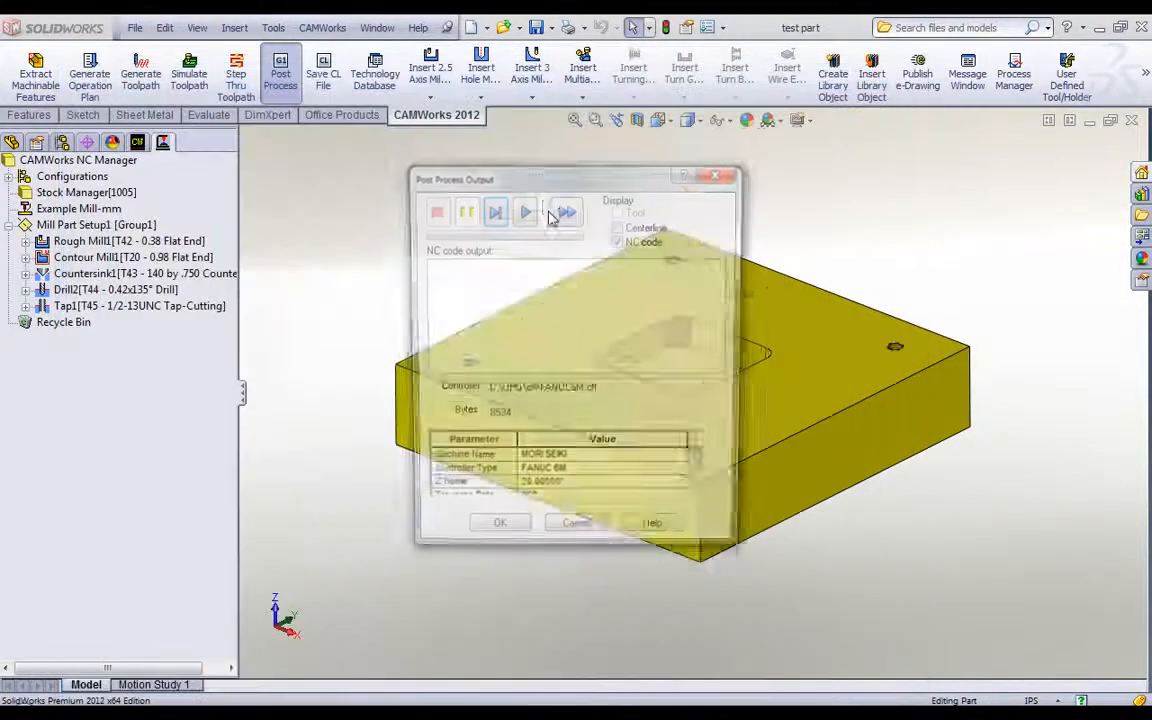
click(523, 210)
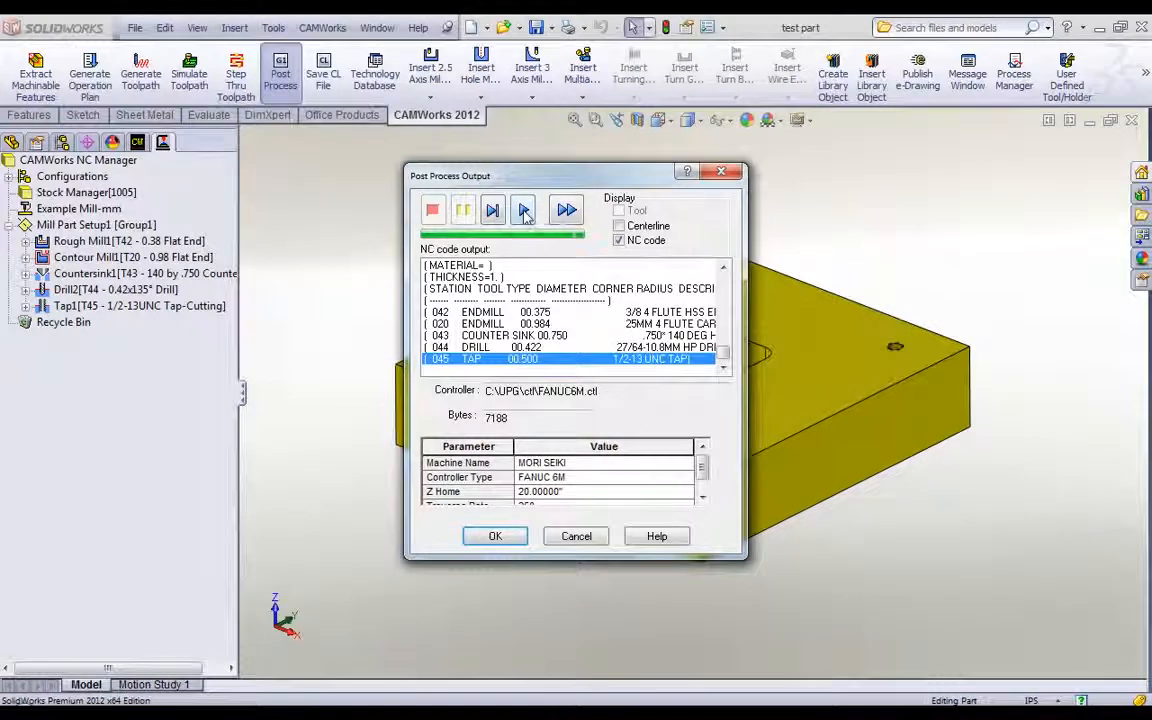
click(495, 536)
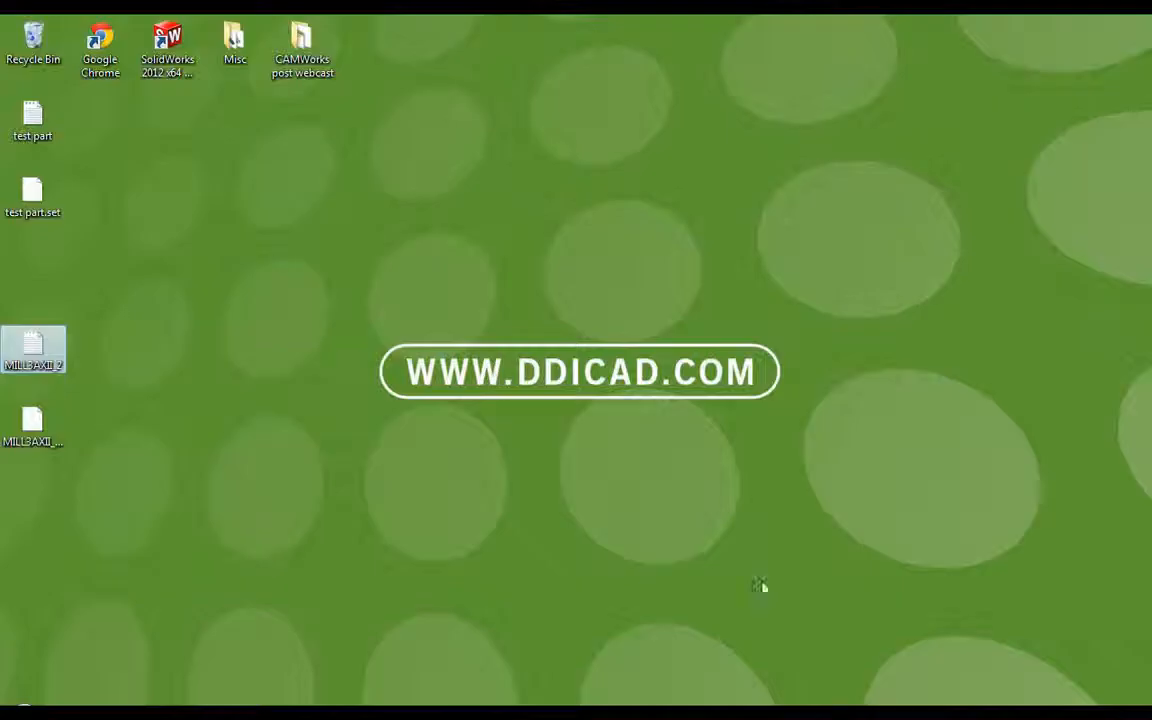
Step: Open the posted test part file from the Desktop and examine its tool change and spindle start lines
double_click(33, 115)
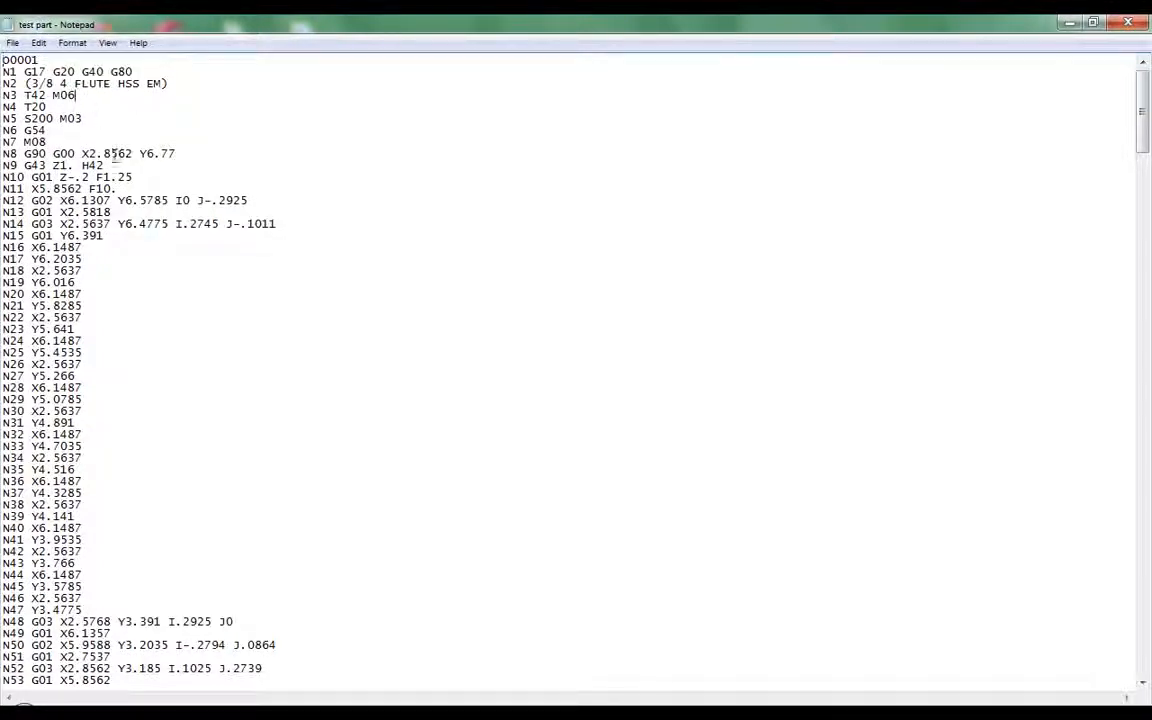
drag(31, 118, 59, 118)
click(76, 96)
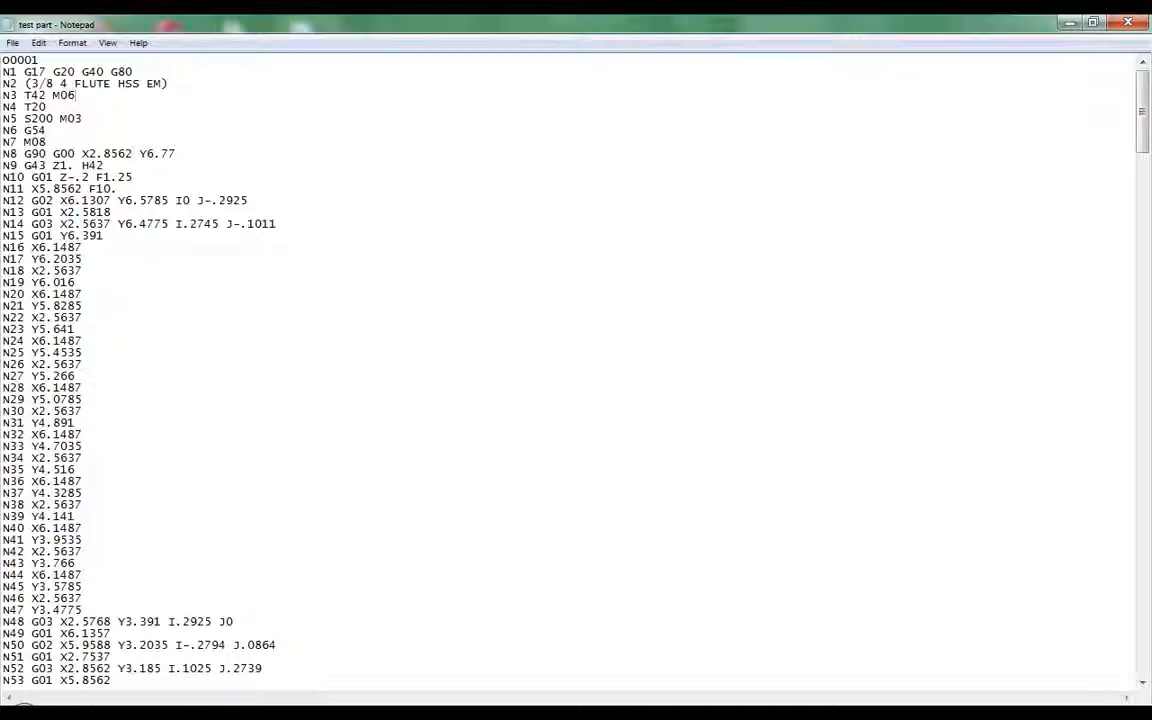
Step: Switch to the EControl syntax editor and open GENERAL.LIB from the Posts folder using the Teksoft Posts file type
click(907, 712)
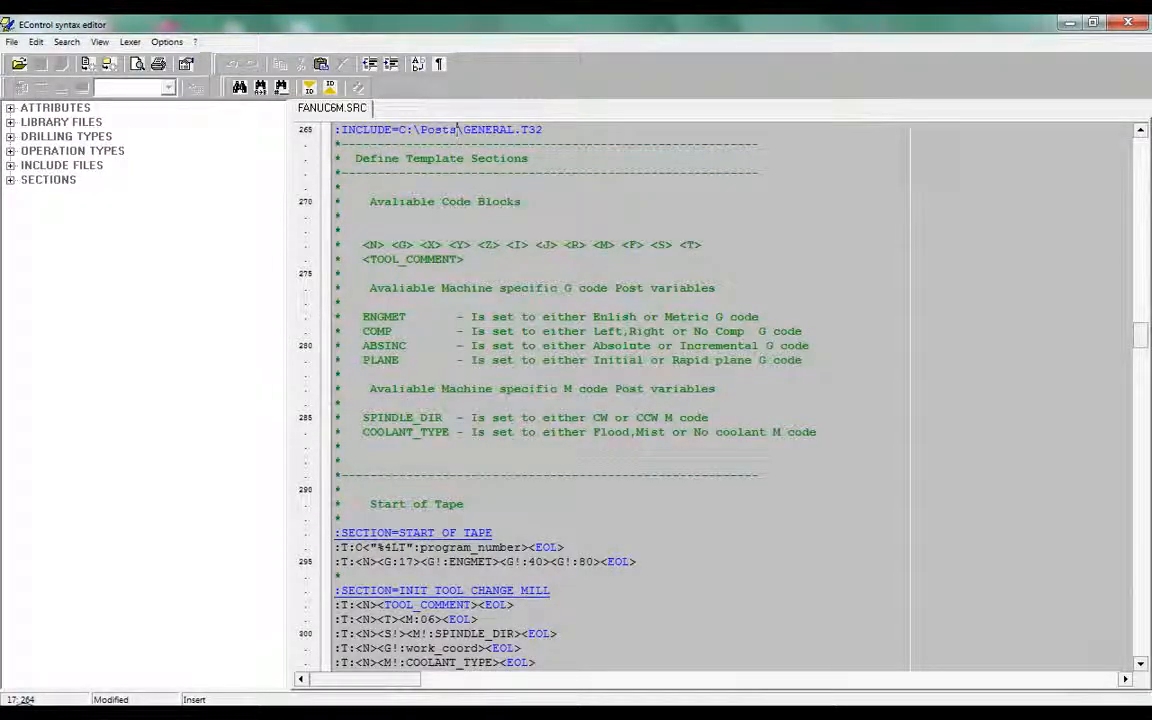
click(17, 65)
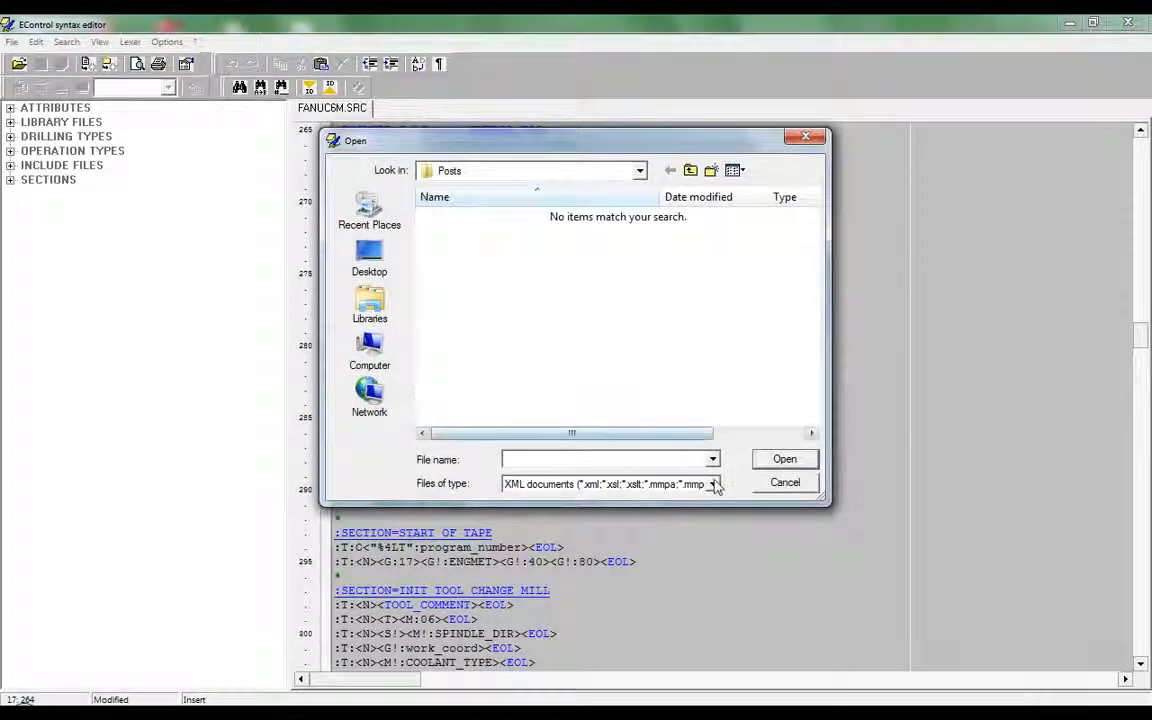
click(706, 484)
click(689, 512)
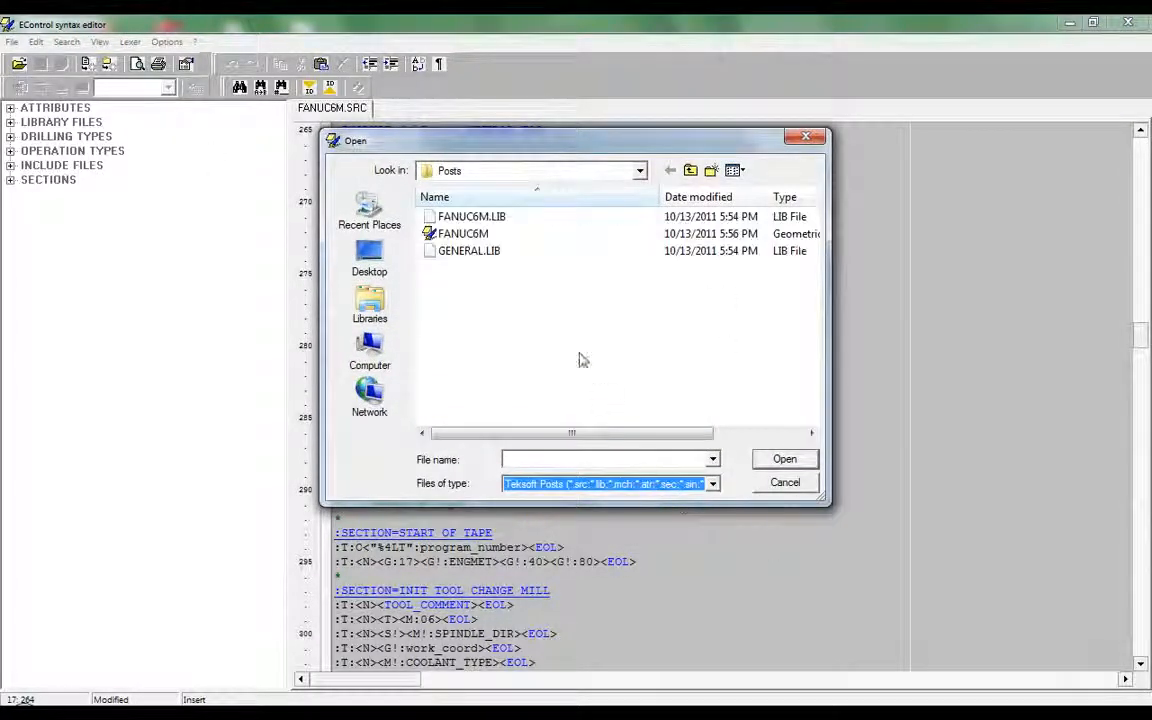
click(472, 251)
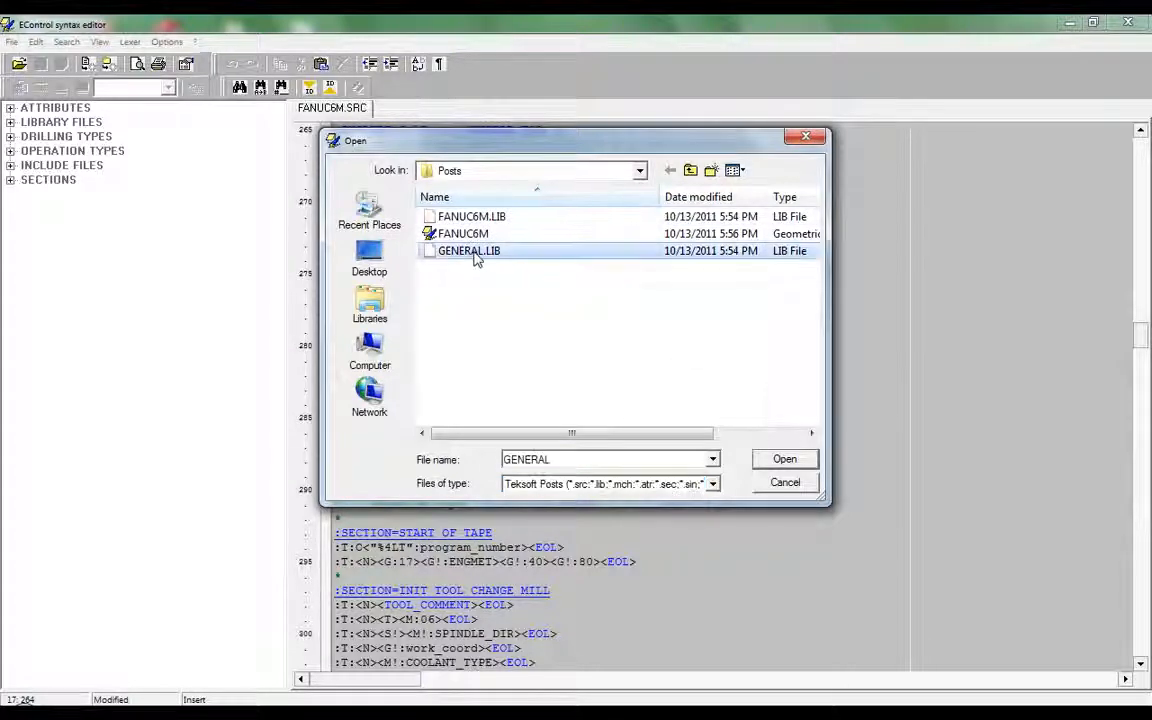
click(781, 459)
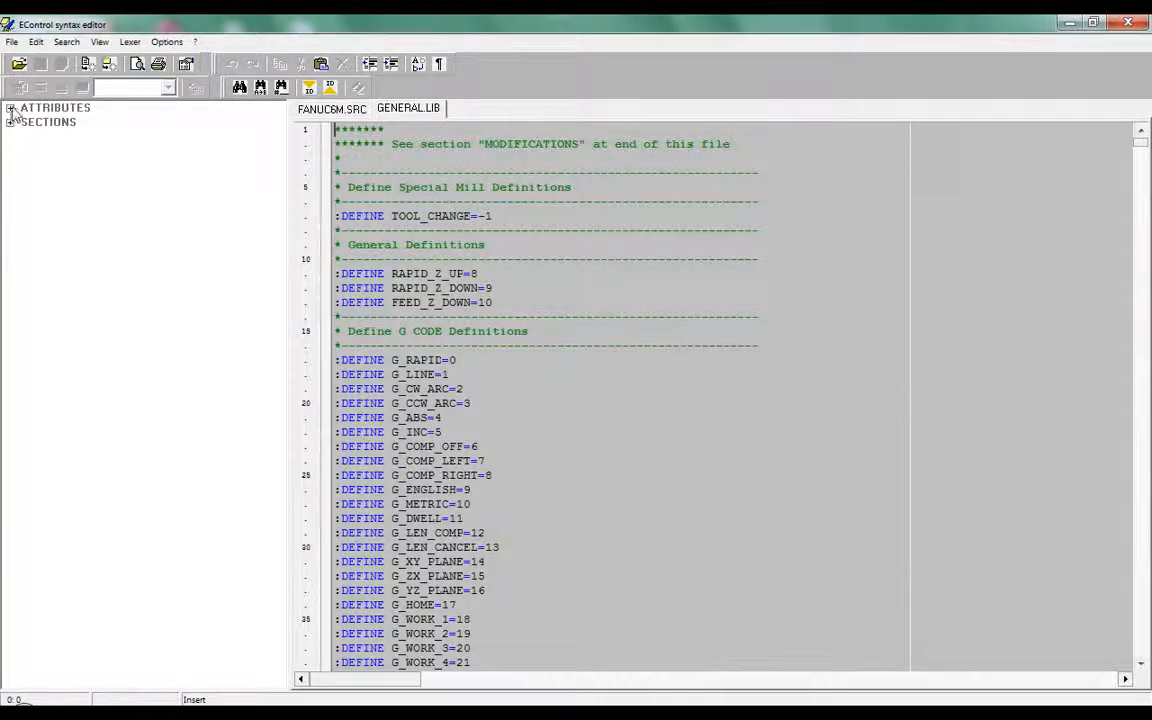
Step: Examine the attribute and section lists of GENERAL.LIB
click(11, 109)
drag(277, 190, 286, 145)
click(10, 108)
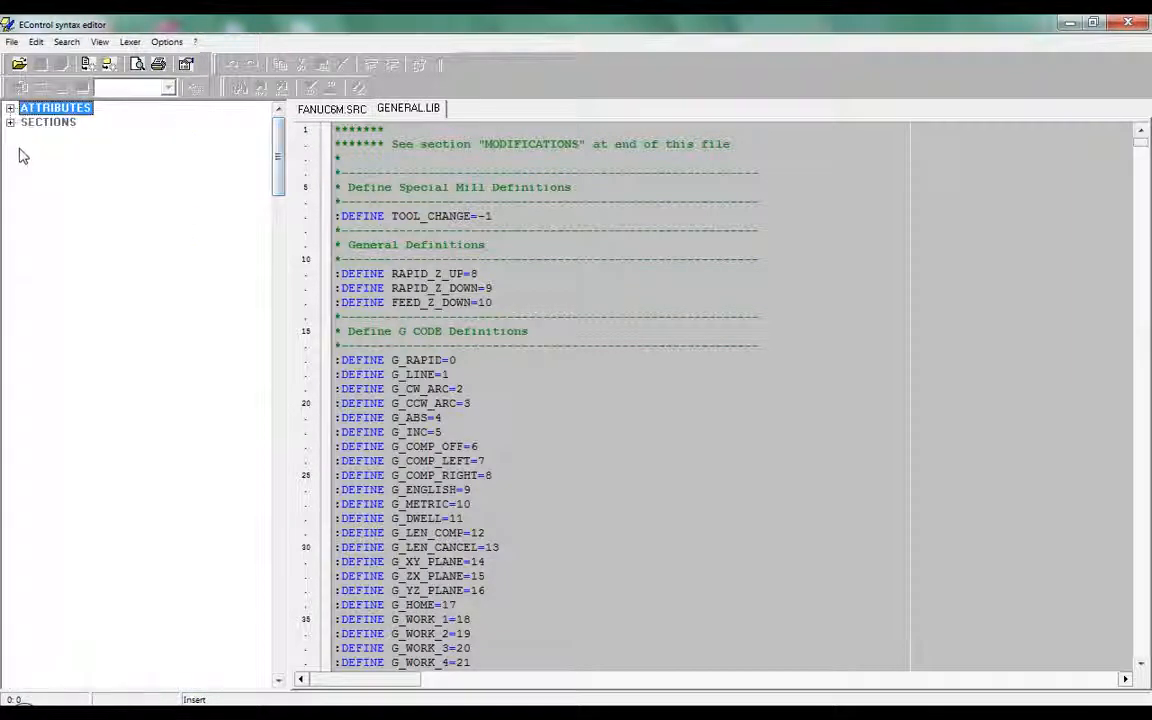
click(10, 122)
mouse_move(276, 140)
mouse_down()
mouse_move(281, 540)
mouse_move(291, 128)
mouse_up()
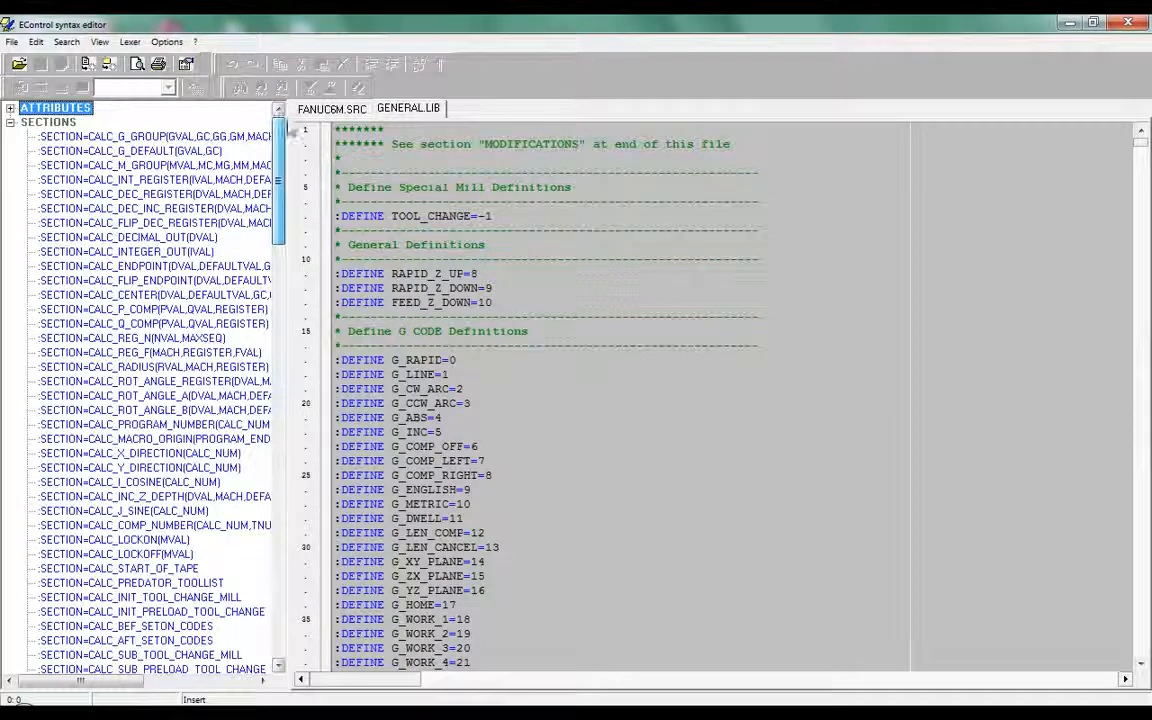
click(10, 122)
click(9, 108)
click(9, 108)
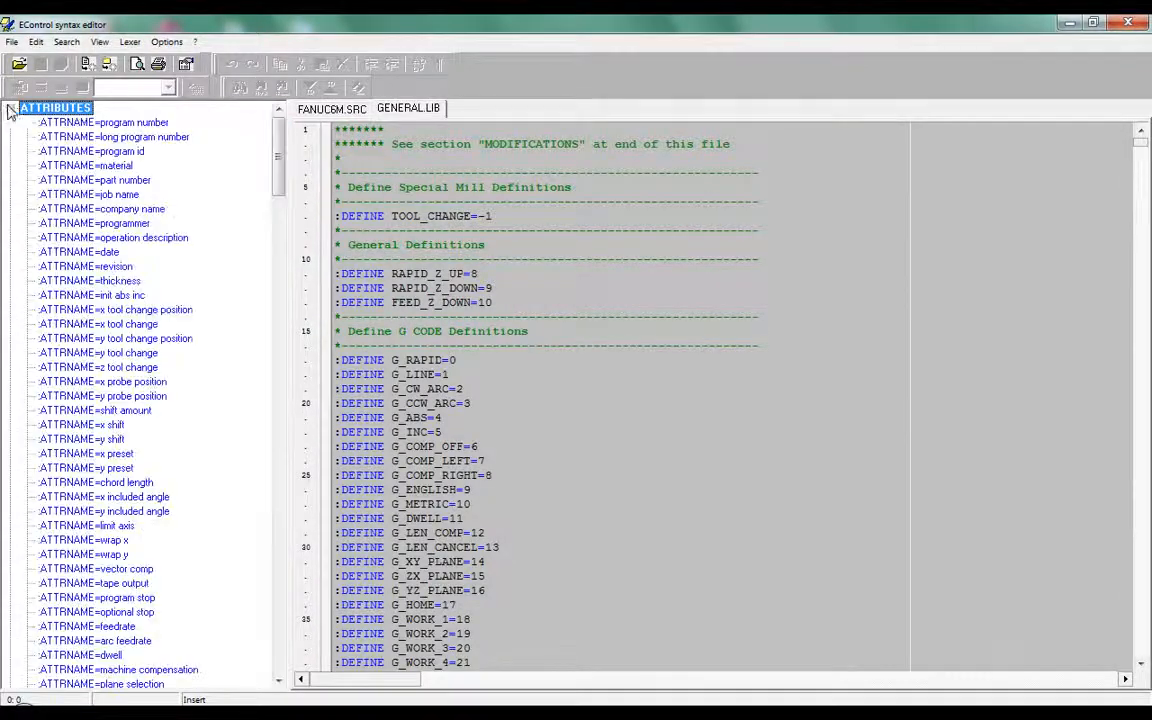
Step: Go to the "using work coord" attribute and insert a dashed comment separator line after its :ATTREND line
drag(278, 150, 279, 234)
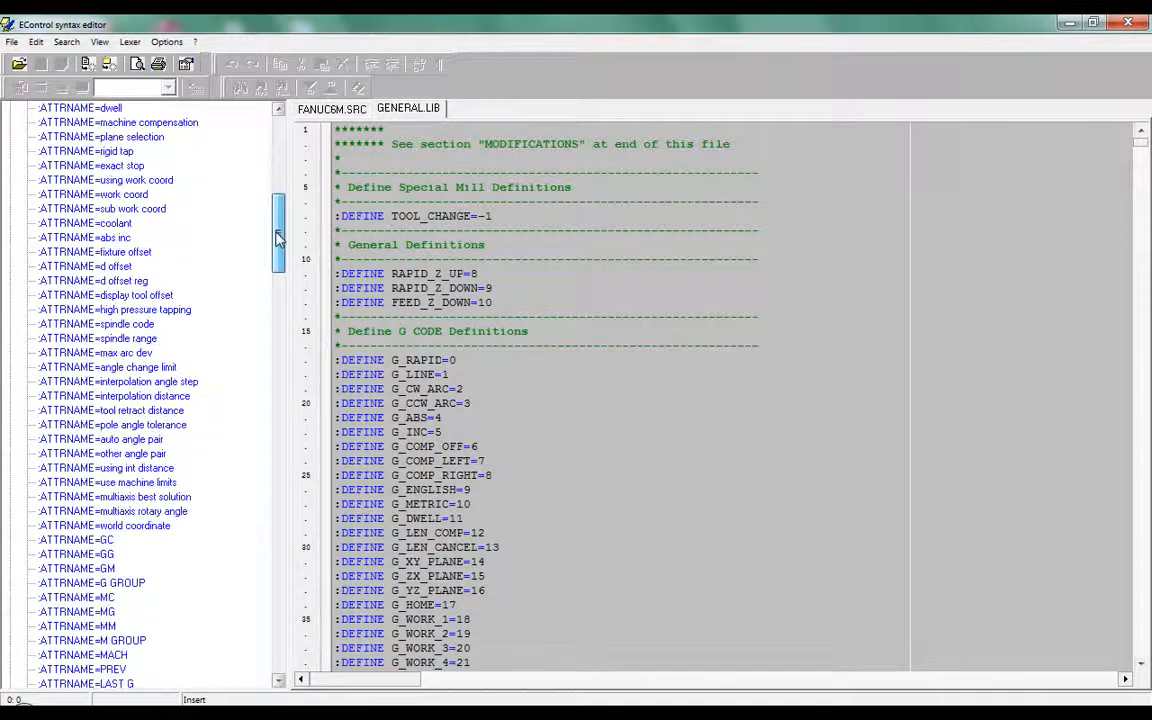
click(126, 181)
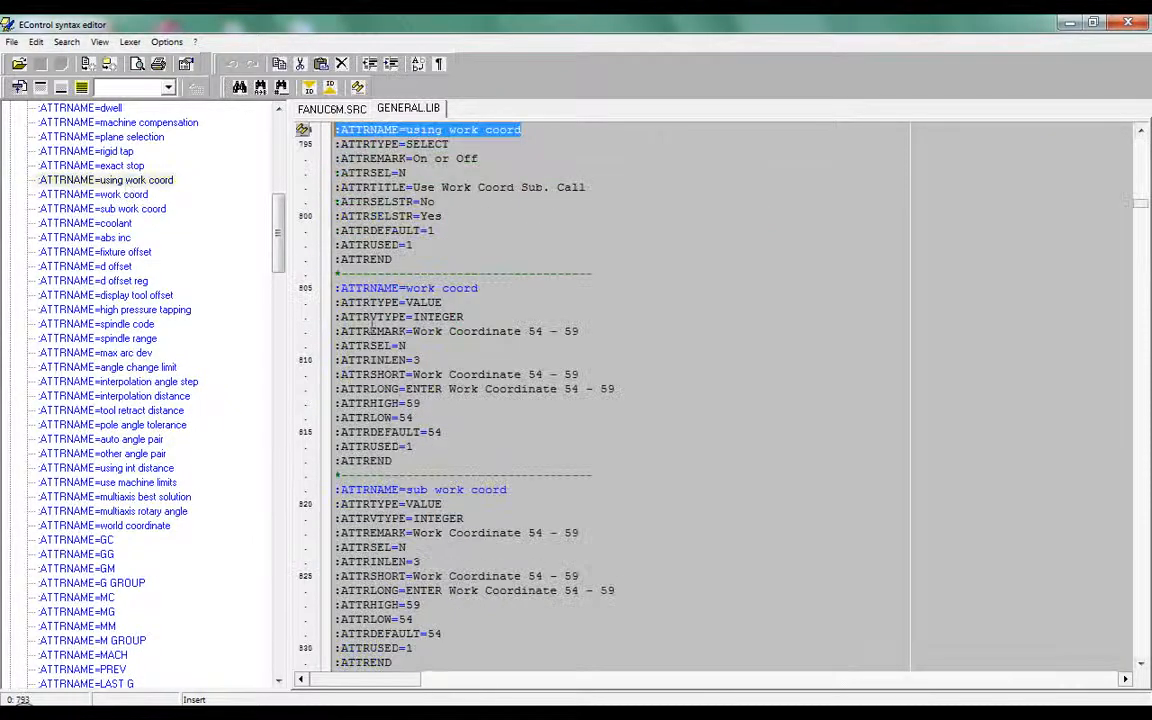
click(478, 258)
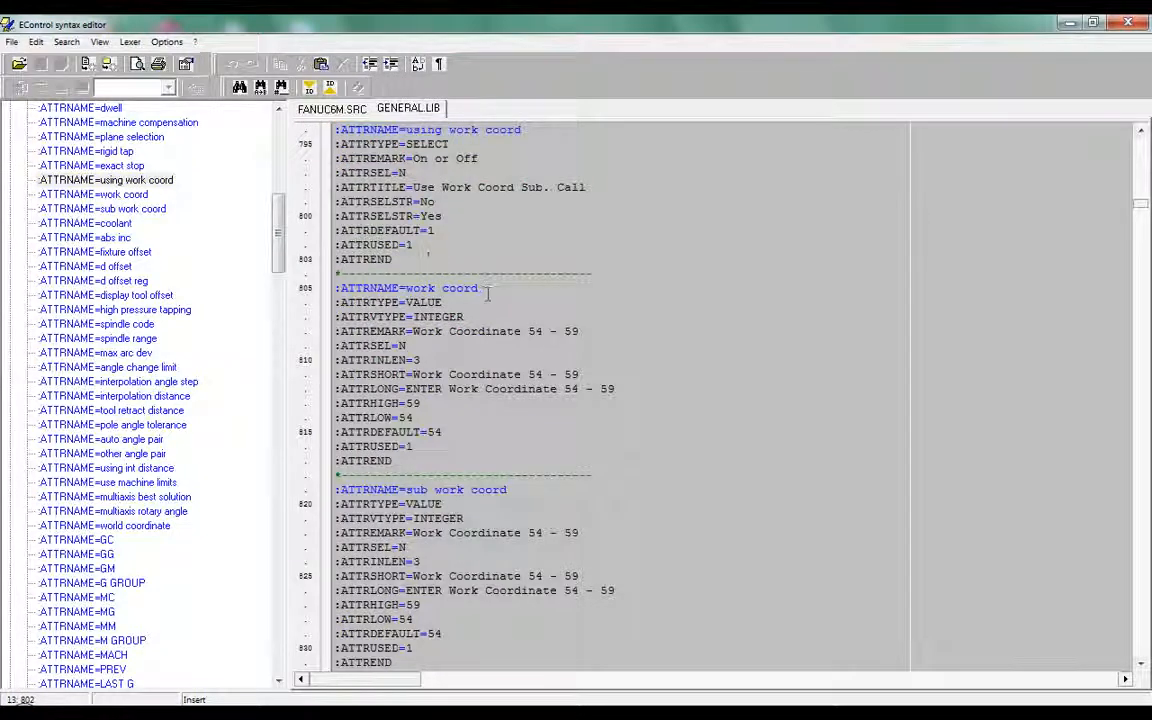
key(Return)
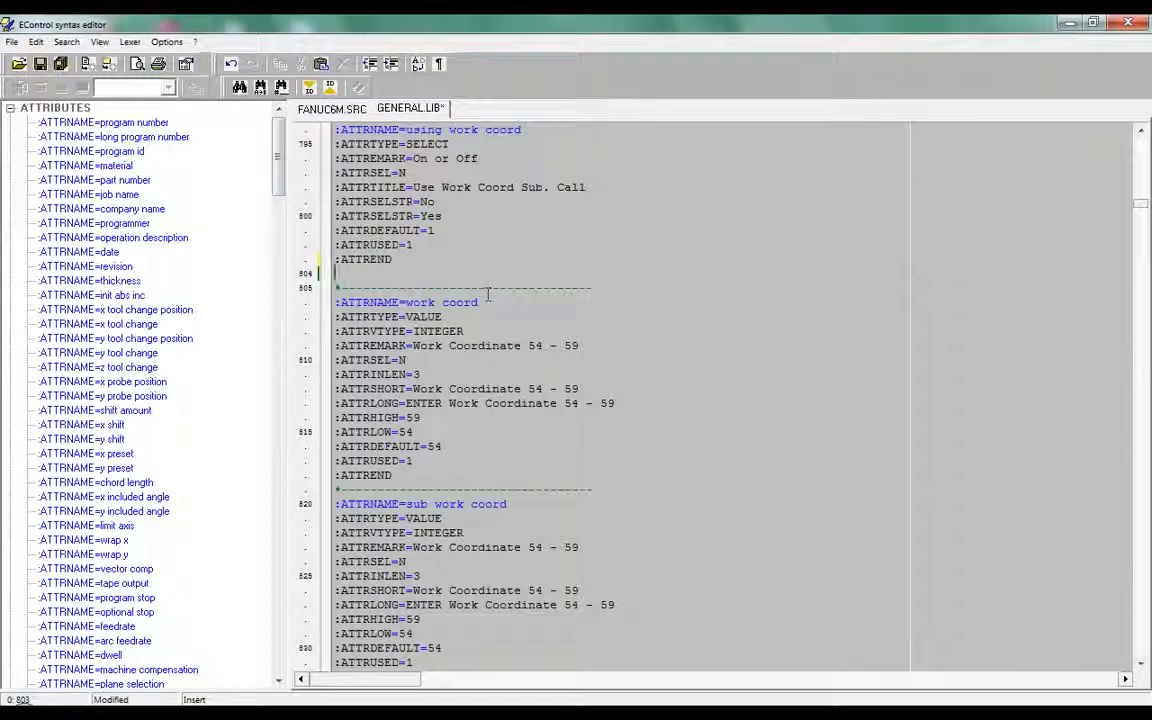
text(*----------------------------------)
key(Return)
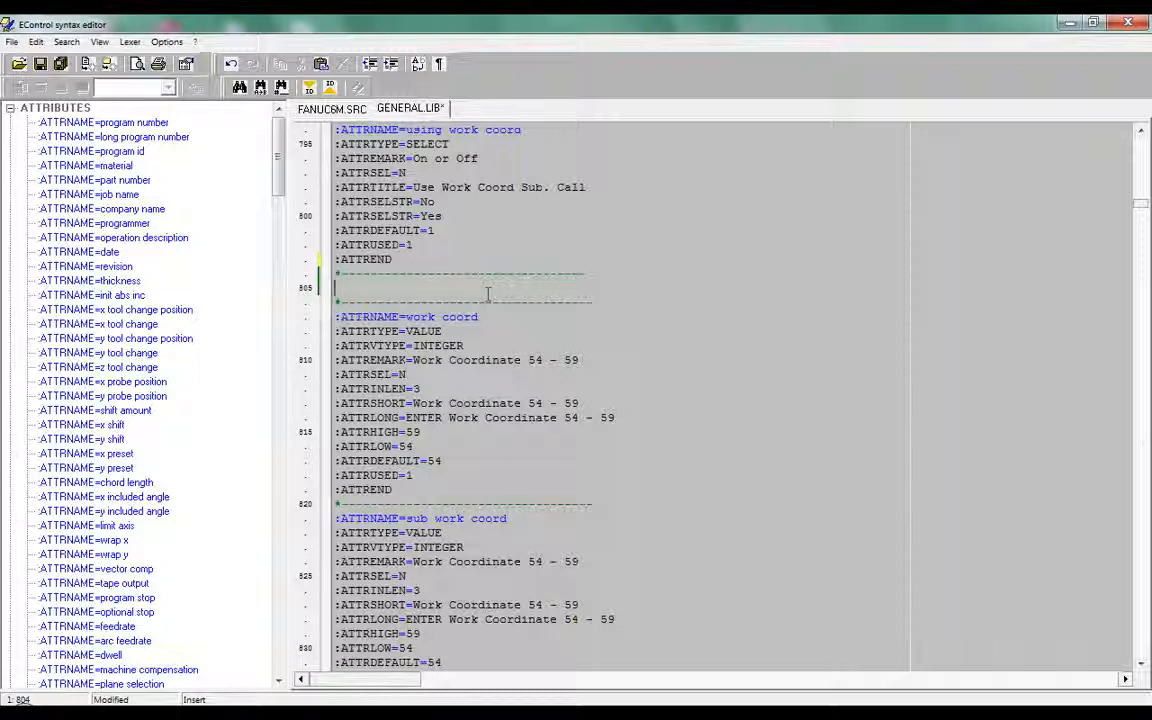
Step: Start a new attribute definition below the separator with the line :ATTRNAME=highspeed
text(:ATTRNAME)
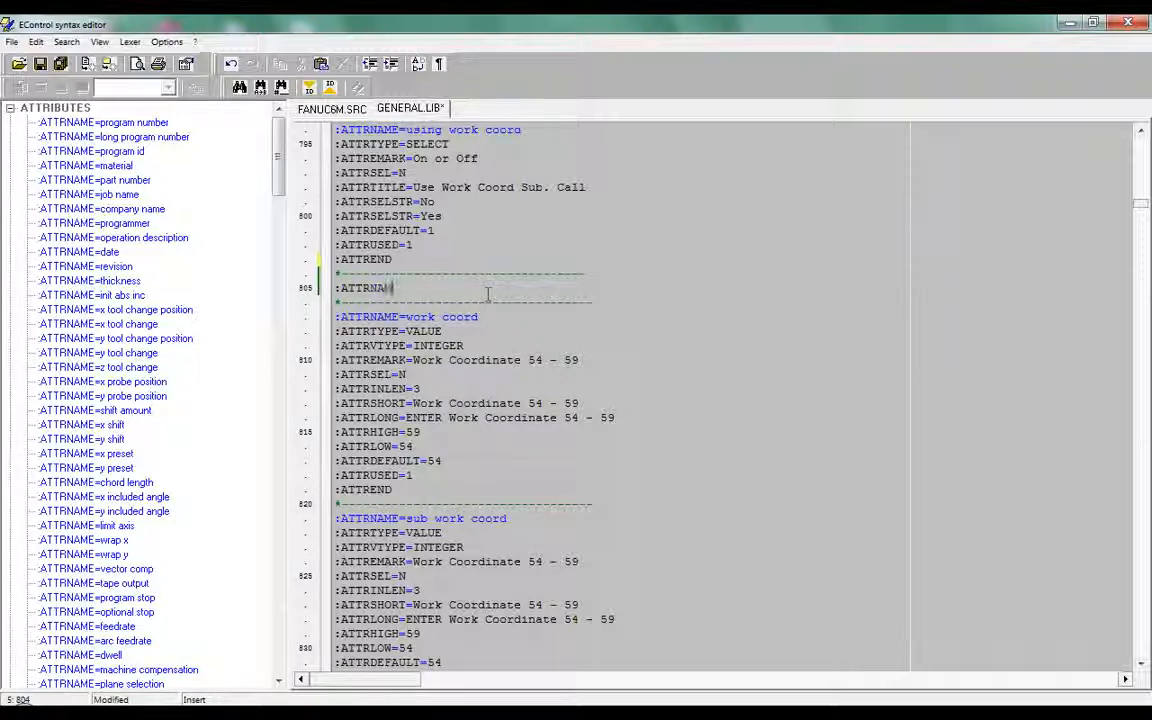
text(=)
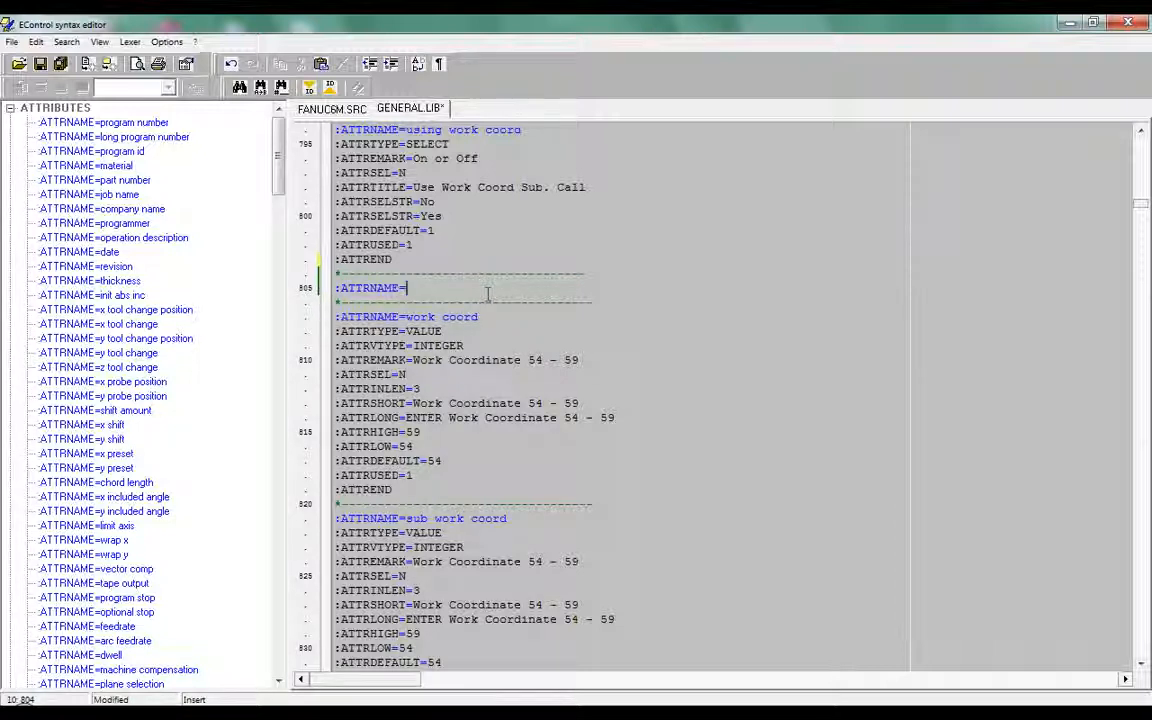
text(highspeed)
key(Return)
Step: Add the line :ATTRTYPE=SELECT to the highspeed attribute definition
text(:)
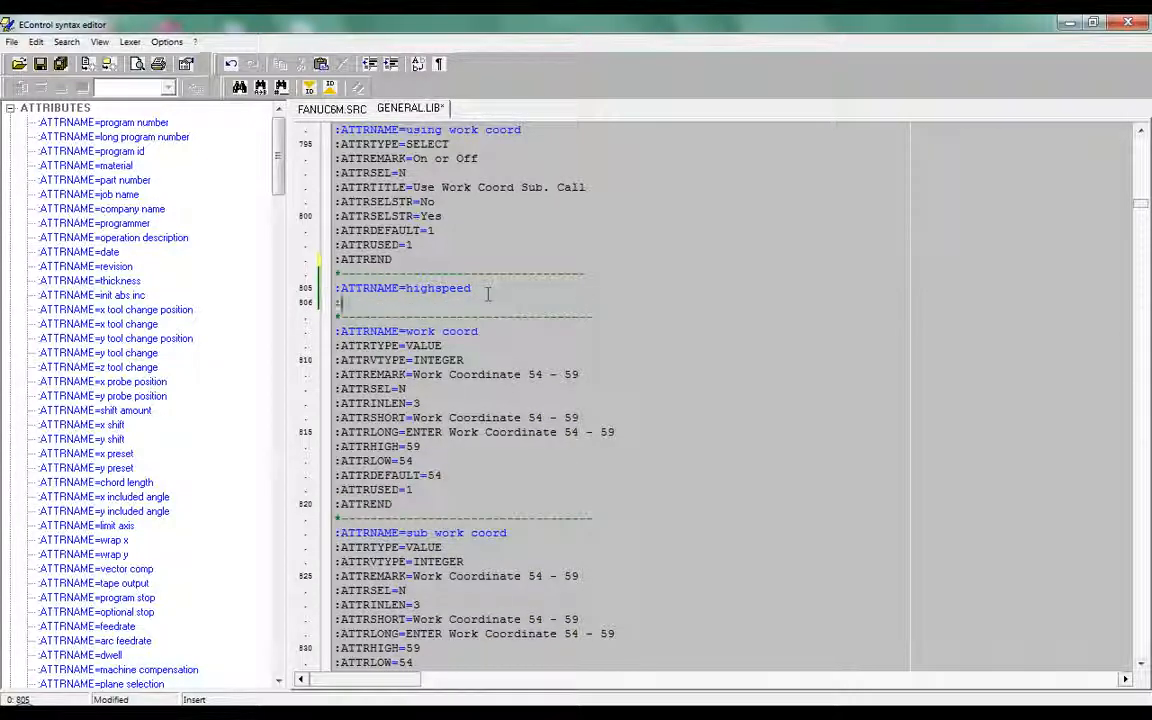
text(ATTR)
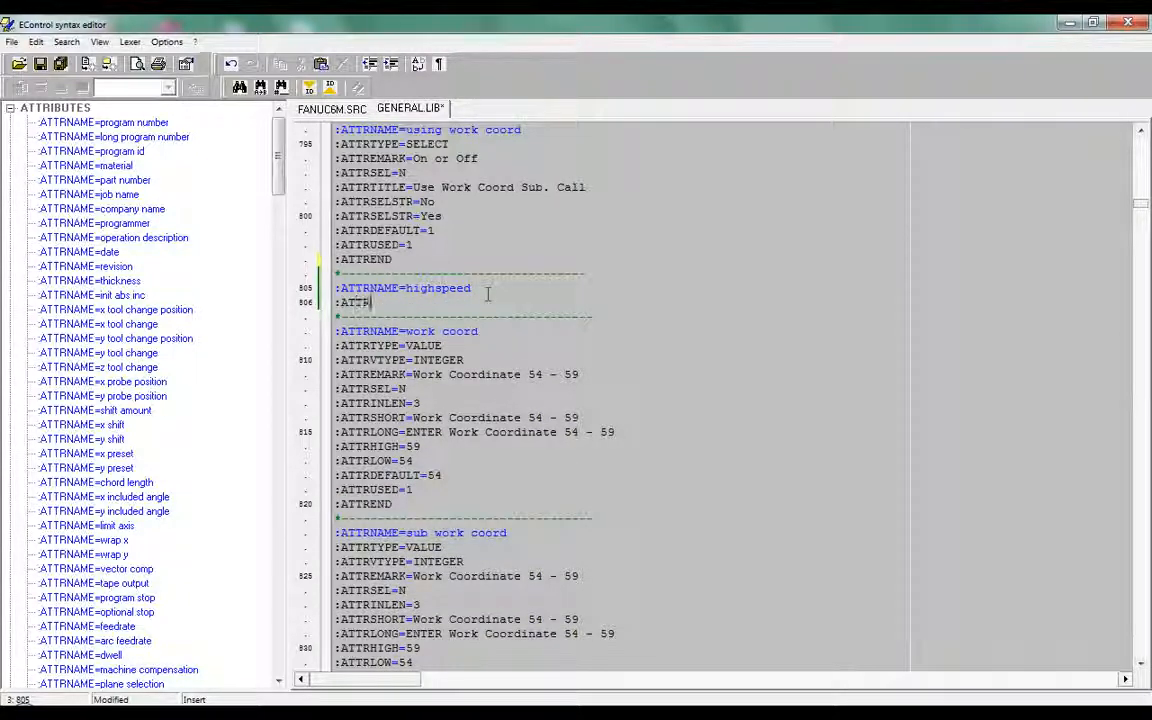
text(TYPE)
key(BackSpace)
text(e)
key(BackSpace)
text(E)
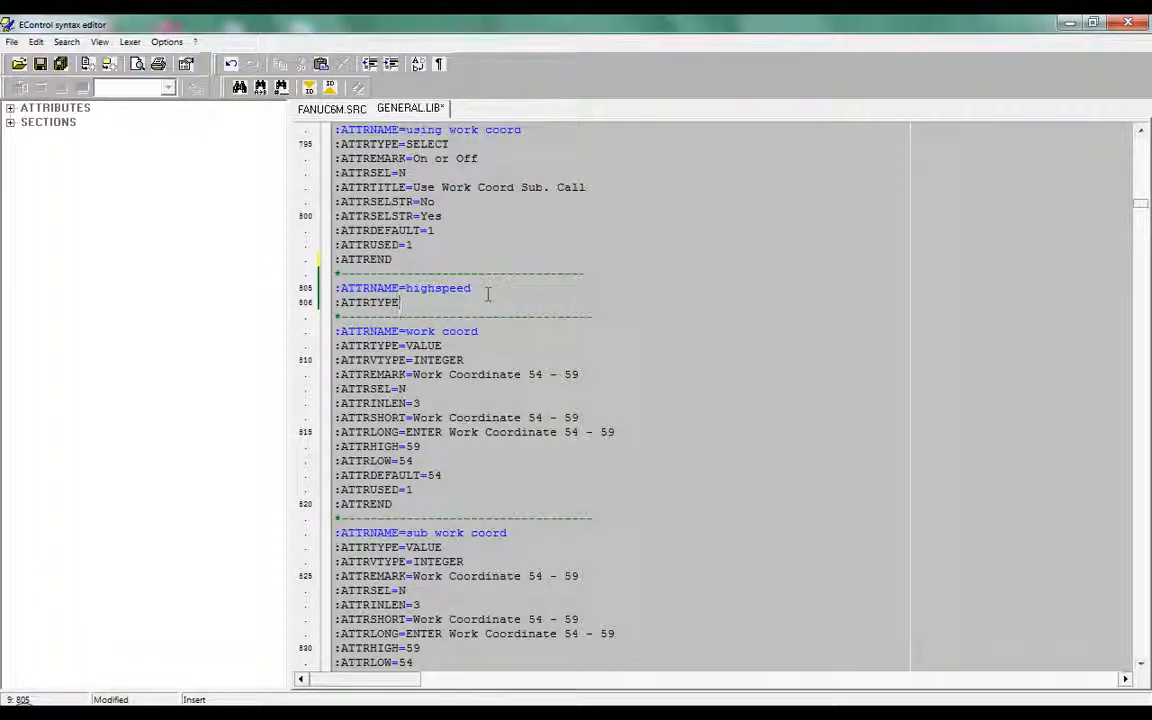
text(=SELECT)
key(Return)
Step: Add the remark line :ATTREMARK=High Speed Machining to the highspeed attribute
text(:)
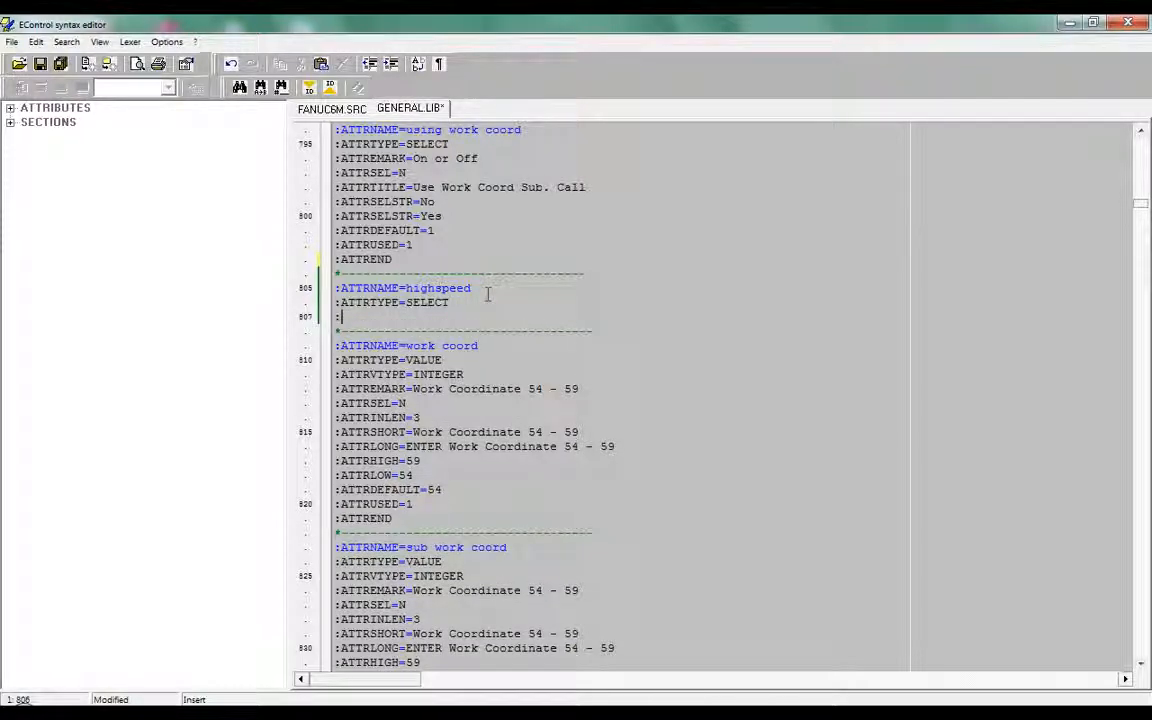
text(ATTREMARK)
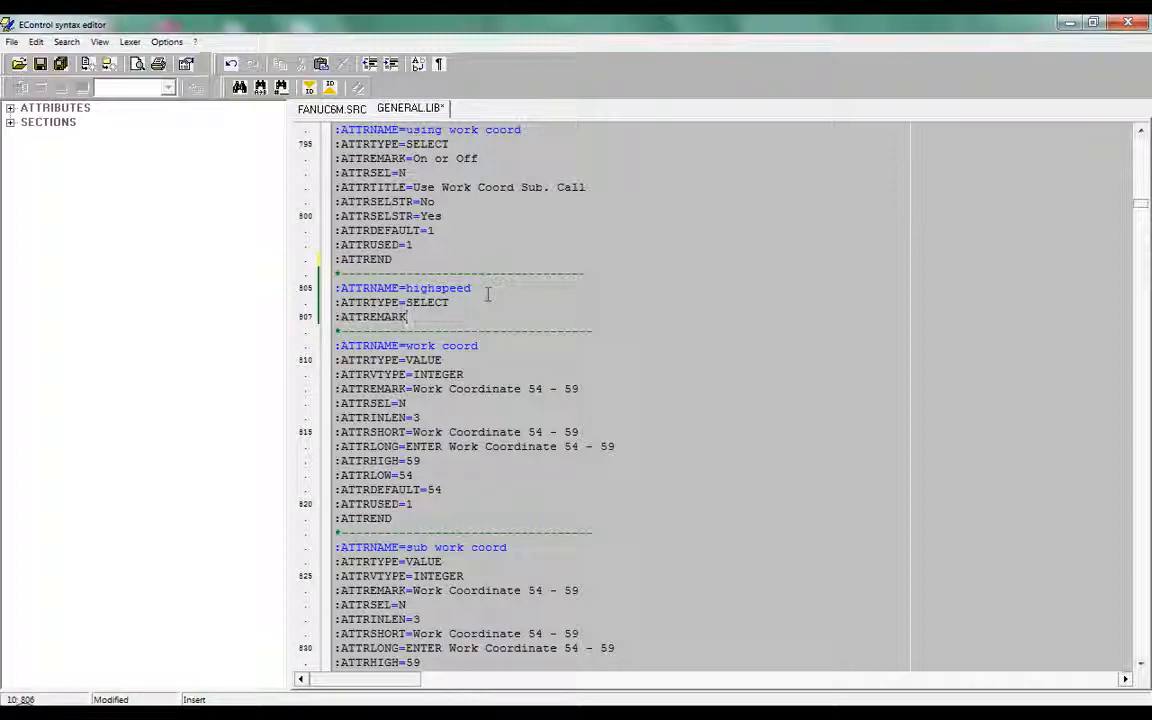
text(=High Spee)
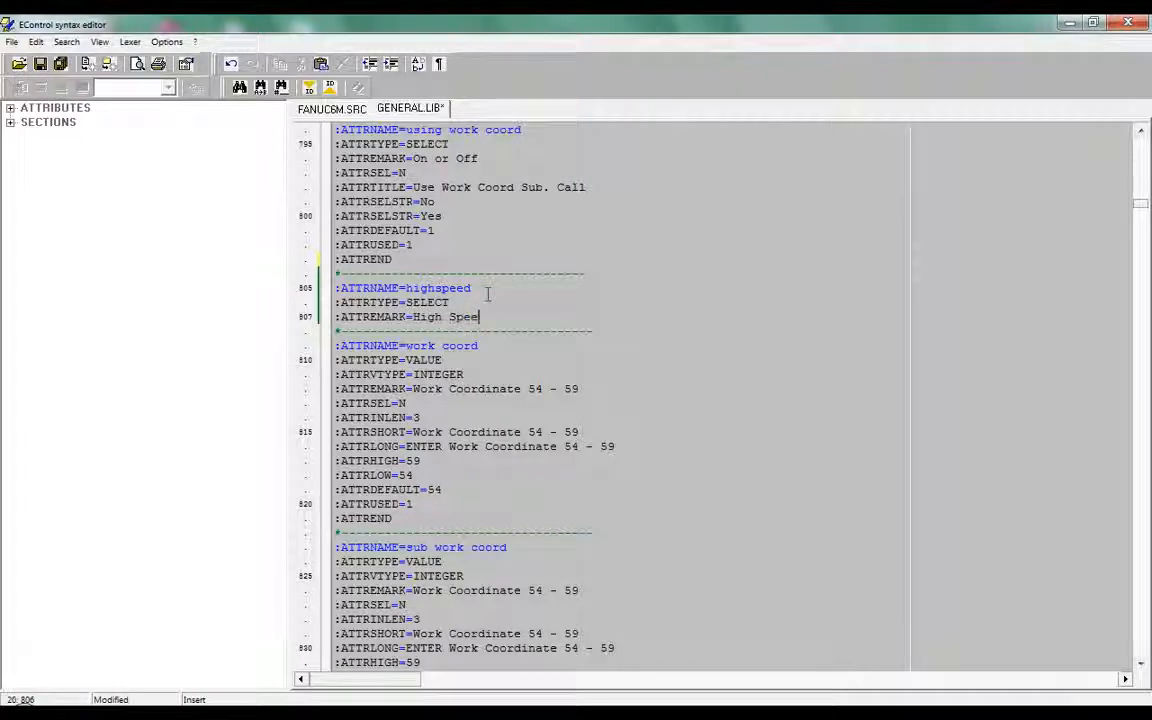
text(d Machining)
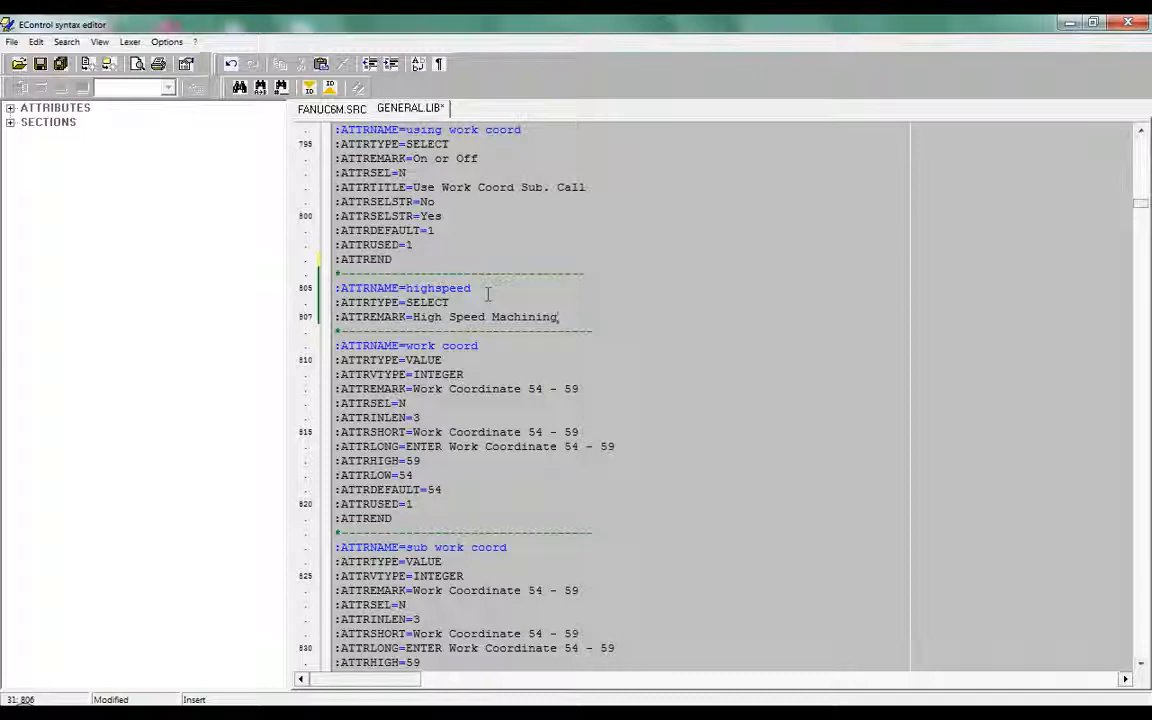
key(Return)
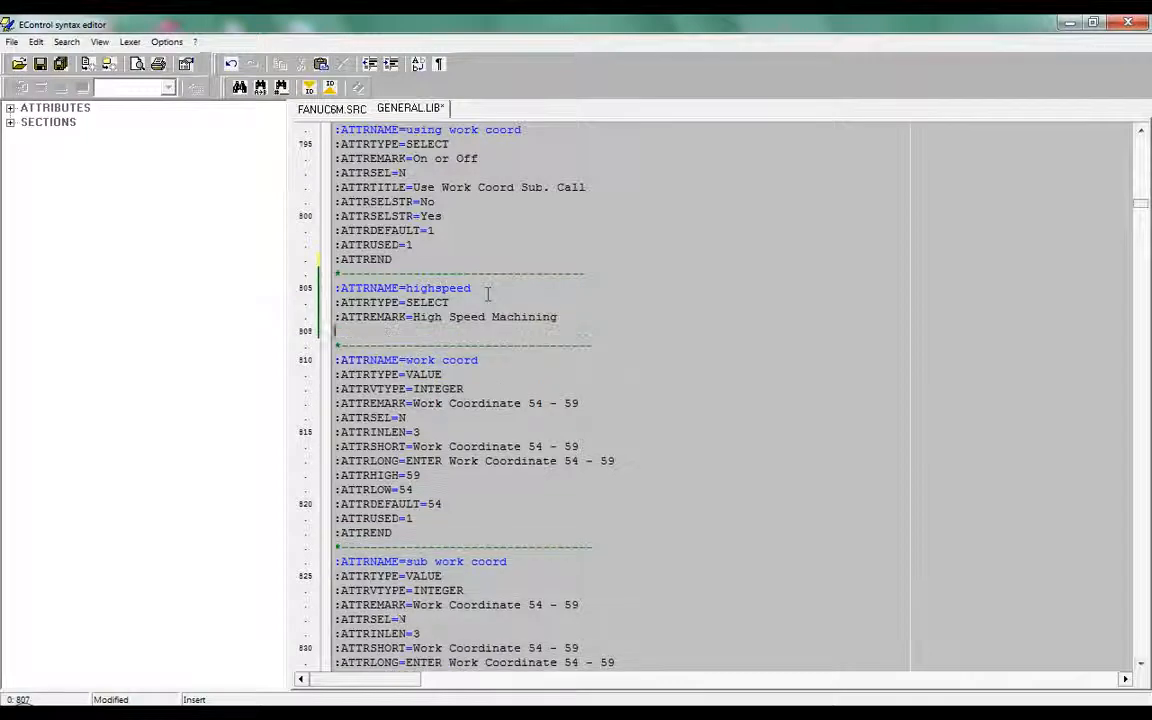
Step: Add the lines :ATTRSEL=N and :ATTRTITLE=SPEED to the highspeed attribute
text(:ATTR)
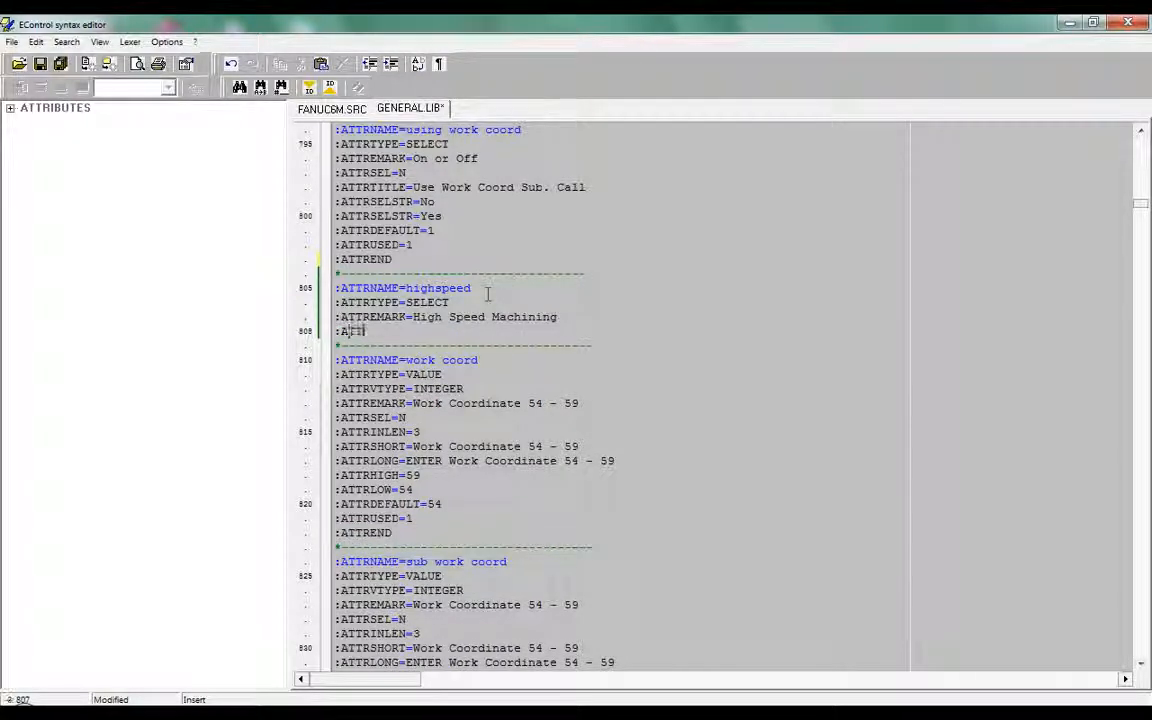
text(SEL)
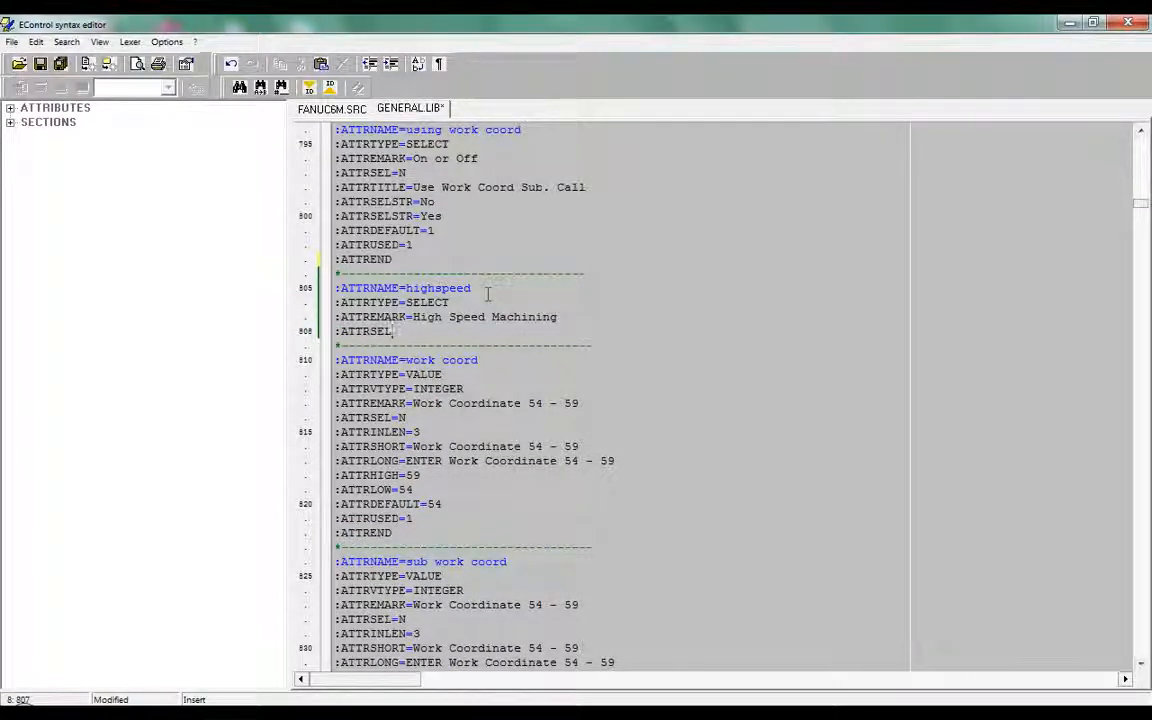
text(=)
text(N)
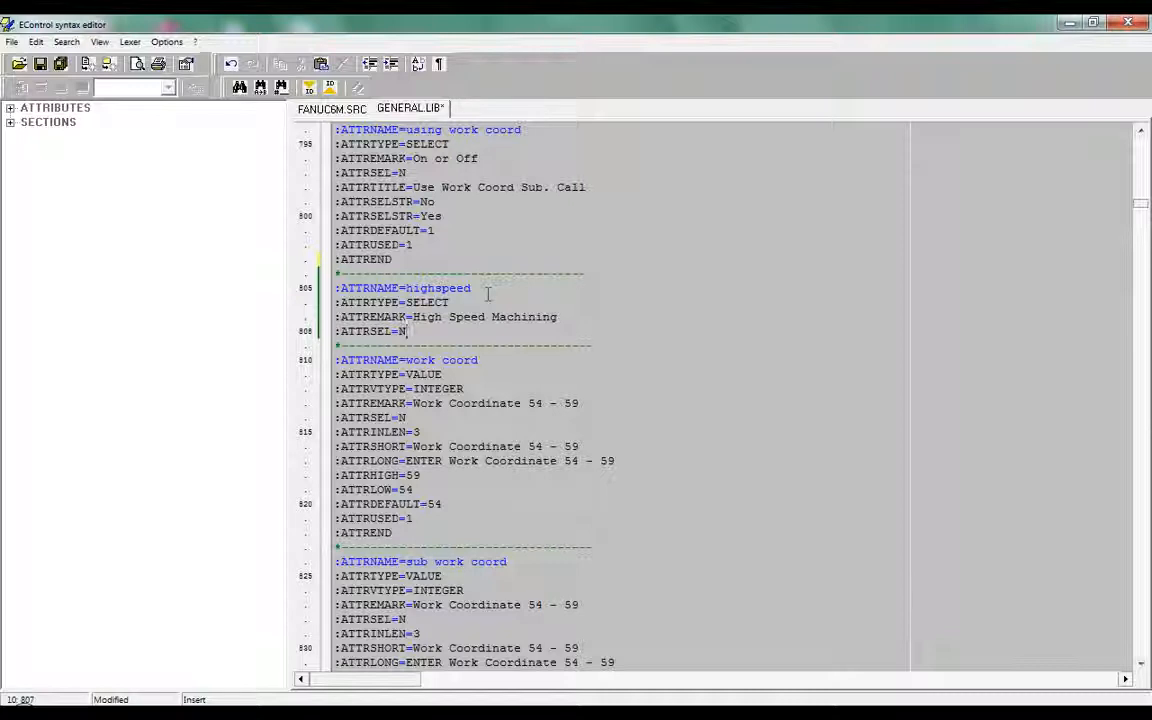
key(Return)
text(:)
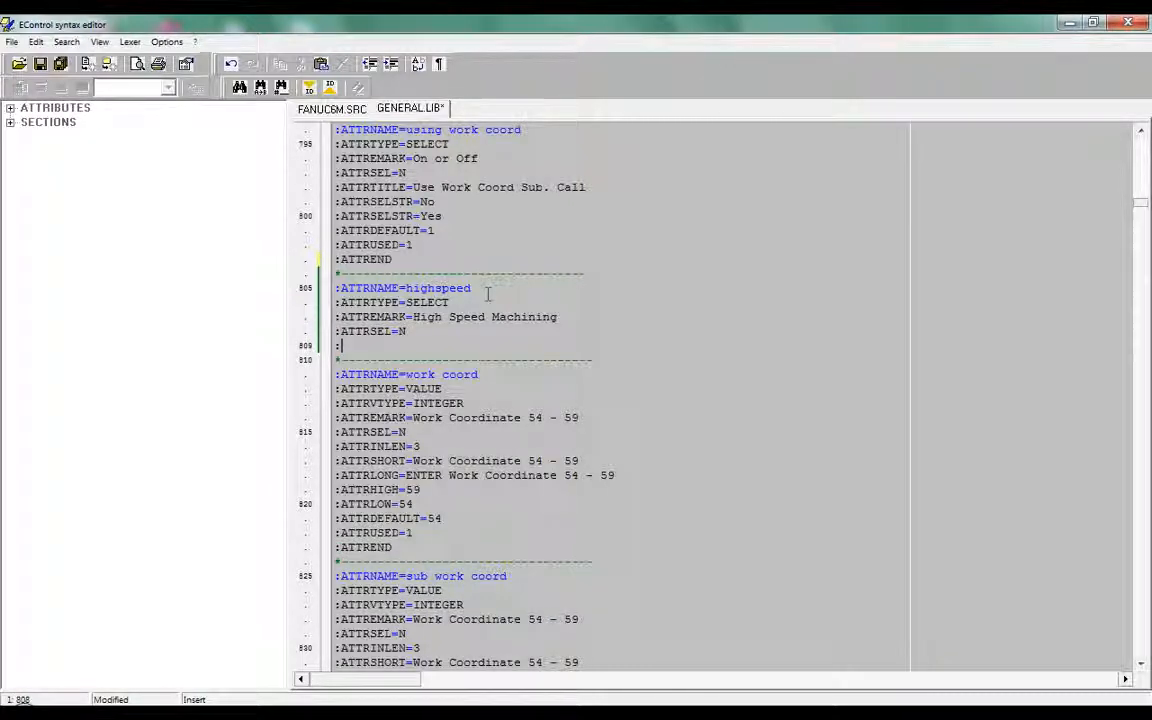
text(ATTRTITLE=)
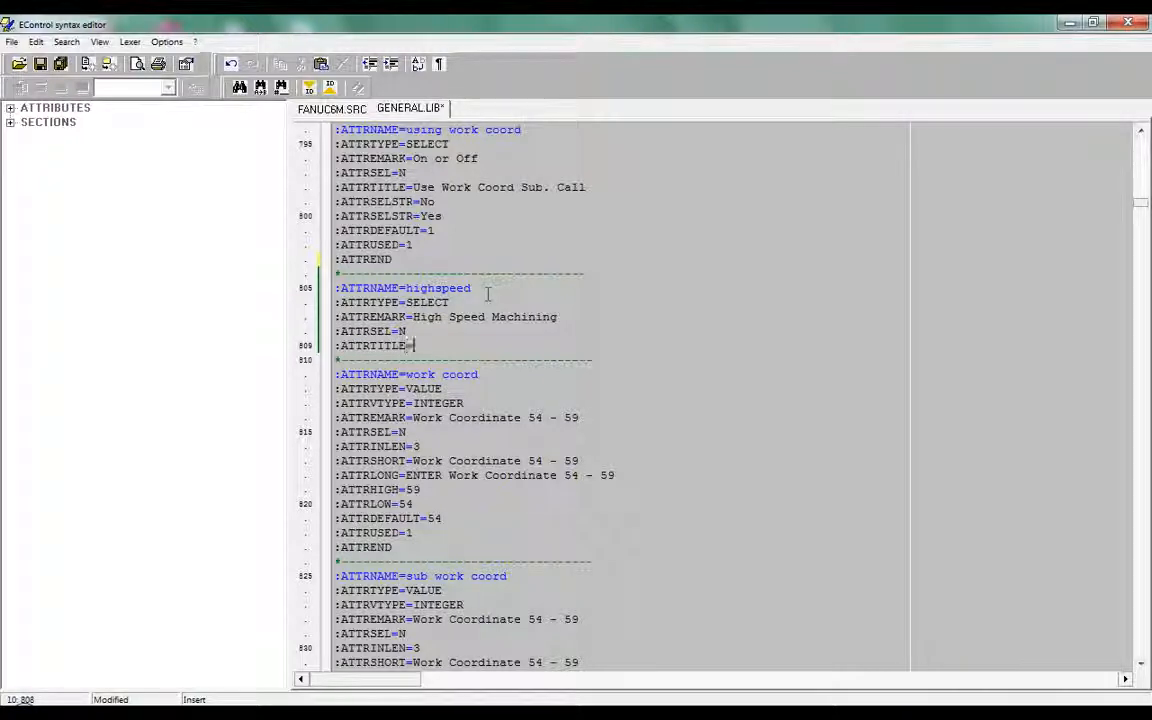
text(SPEED)
key(Return)
Step: Add the two selection option lines :ATTRSELSTR=OFF and :ATTRSELSTR=HighSpeed to the highspeed attribute
text(:ATTR)
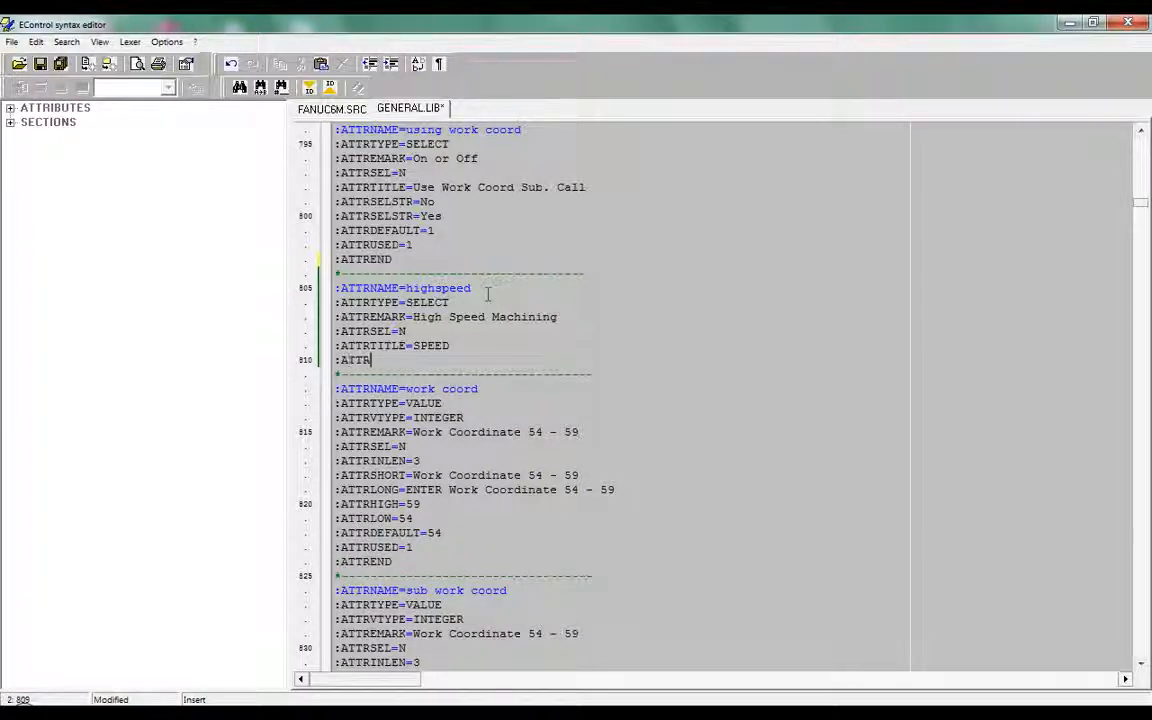
text(SELSTR=OF)
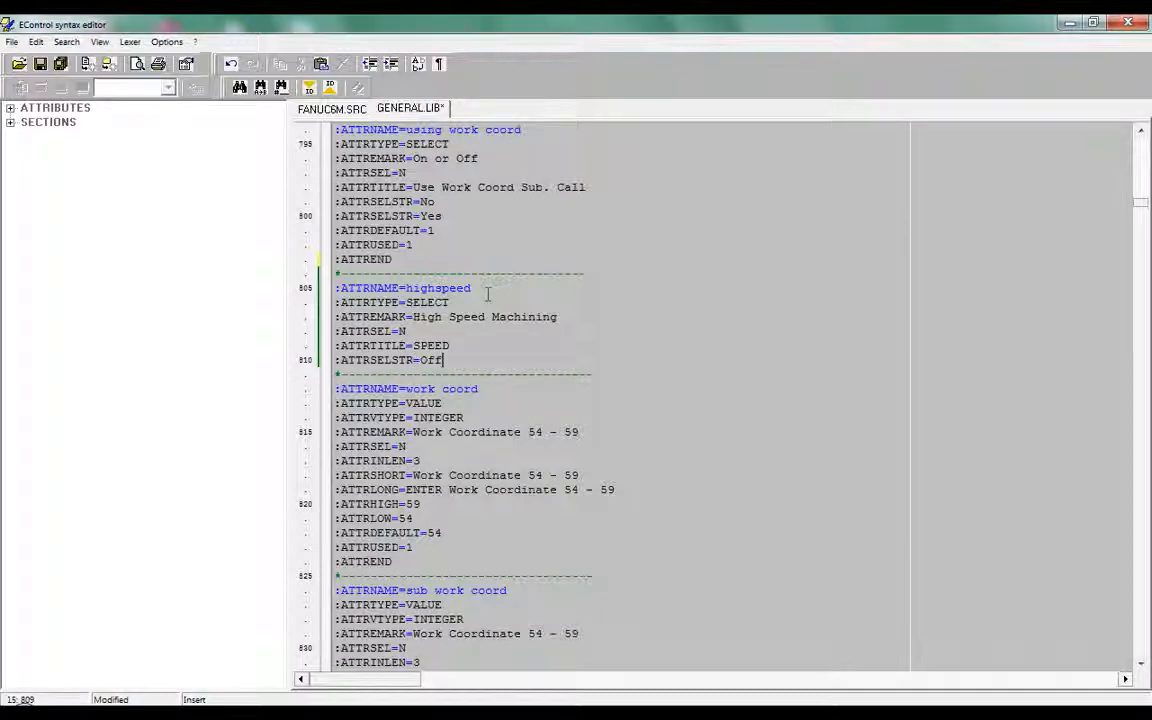
text(F)
key(Return)
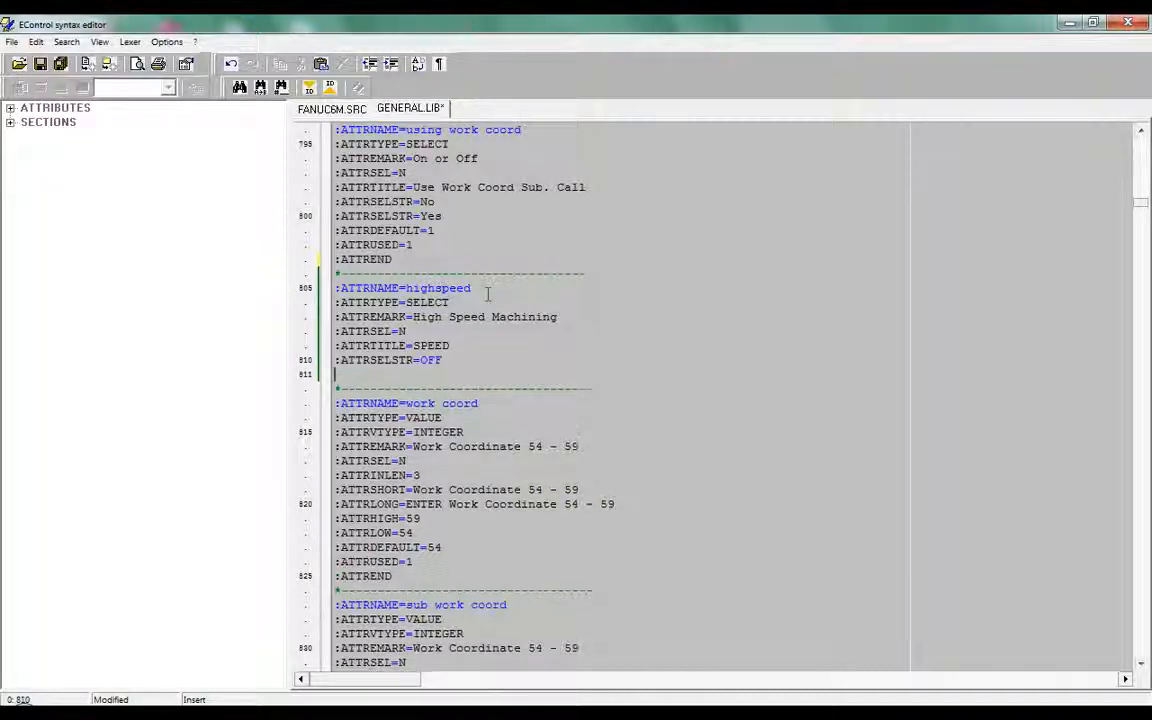
text(:ATTRSELSTR)
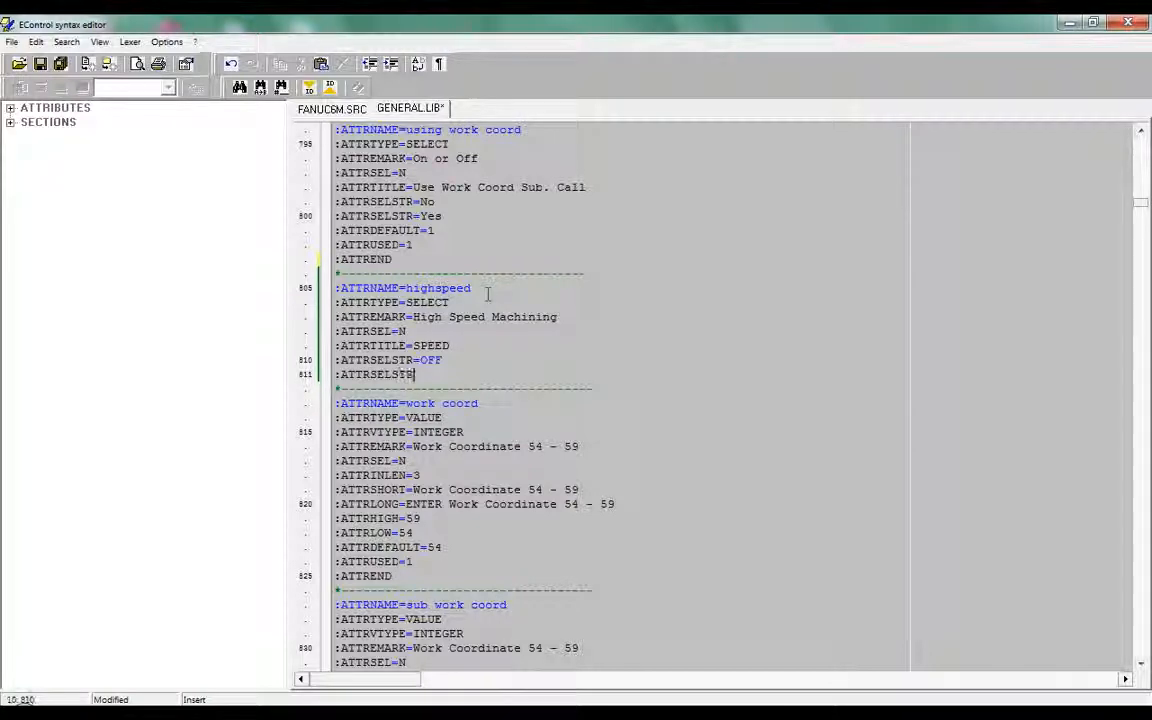
text(=HighSpeed)
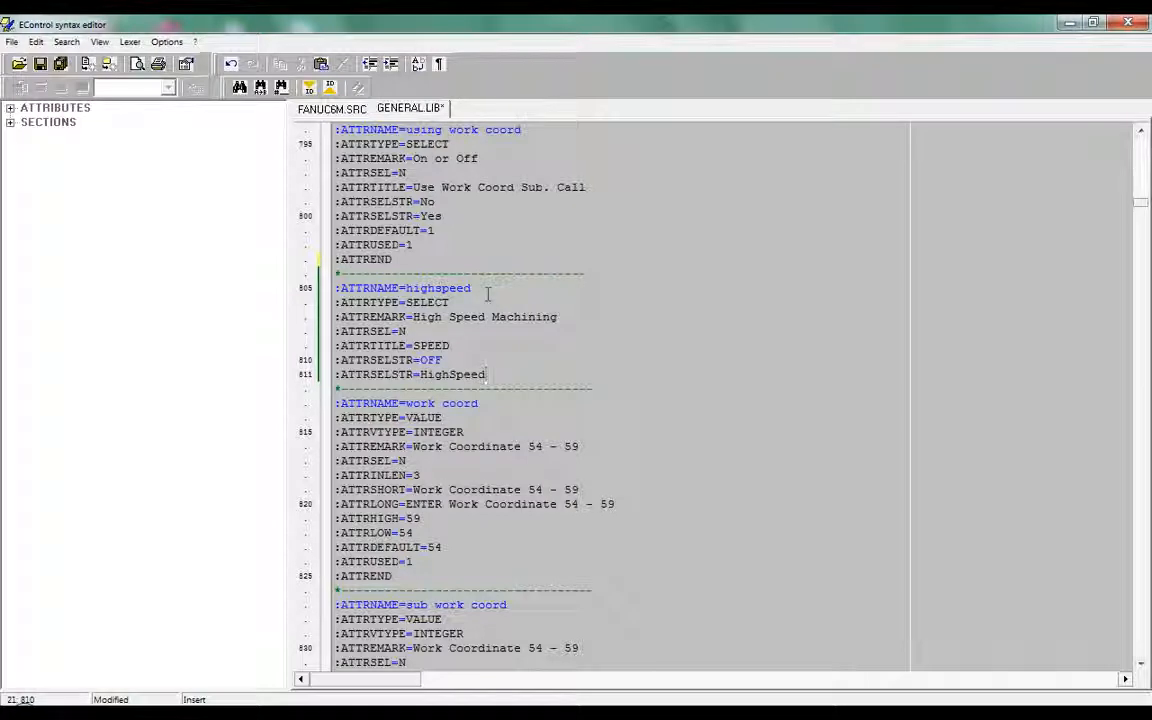
double_click(490, 374)
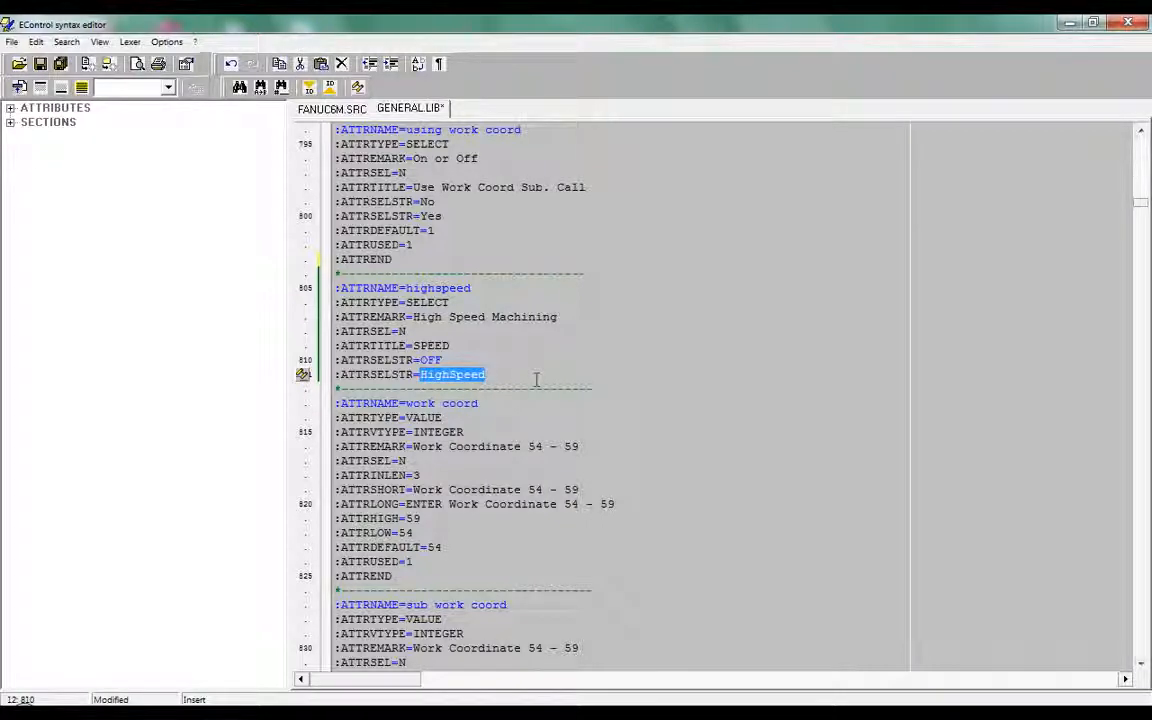
click(490, 374)
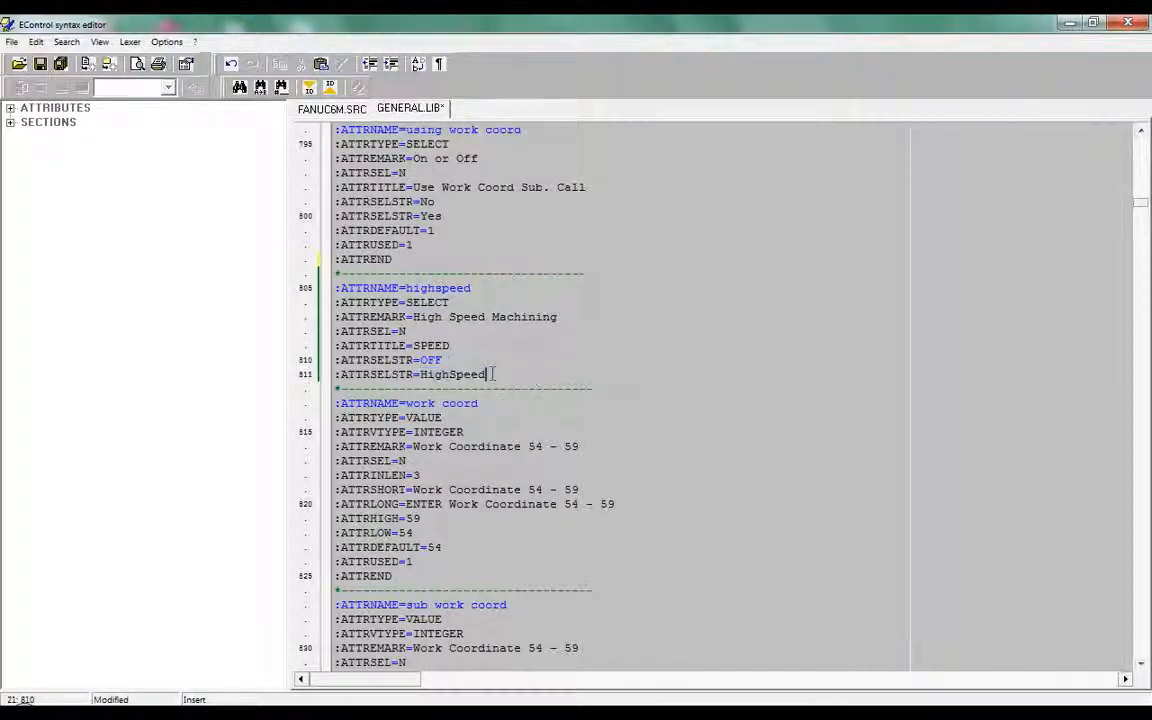
Step: Add the line :ATTRDEFAULT=1 to the highspeed attribute definition
key(Return)
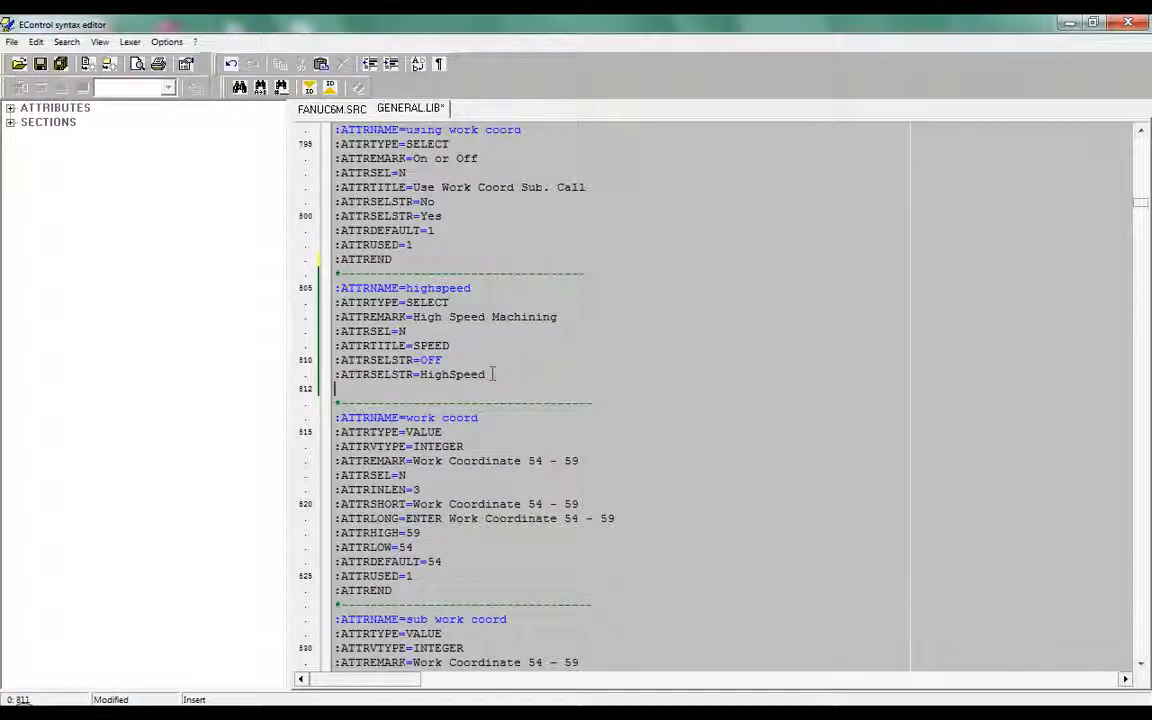
text(:ATTRDEFAULT=)
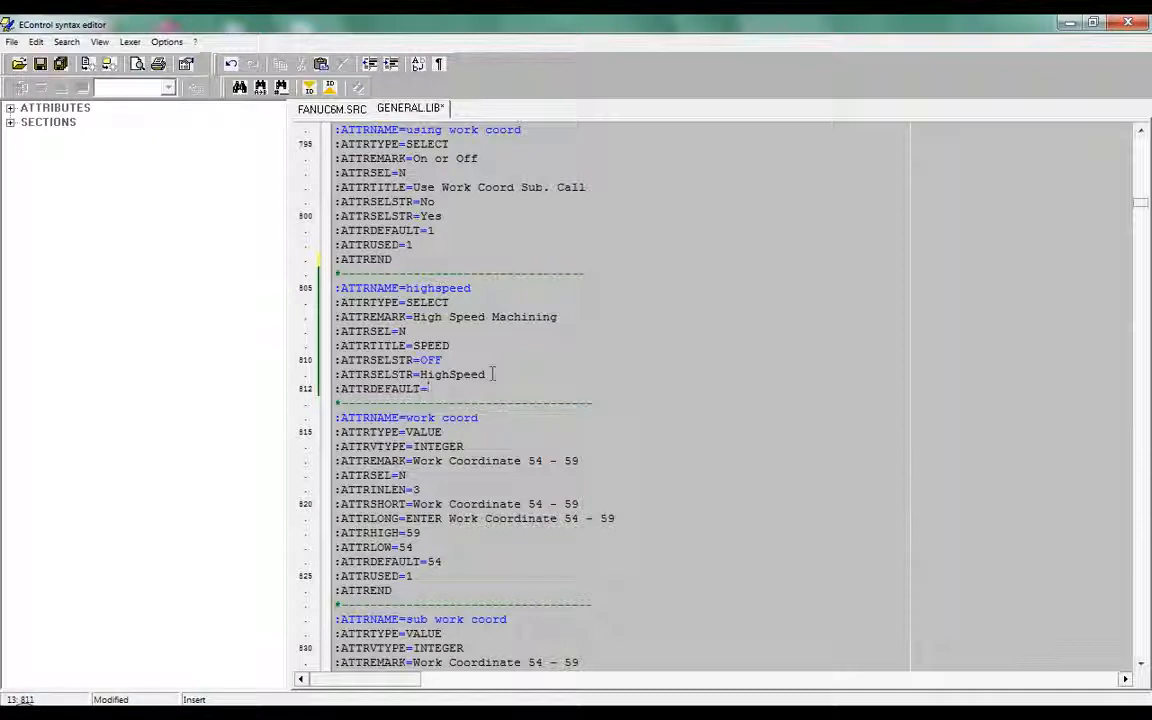
text(1)
double_click(431, 360)
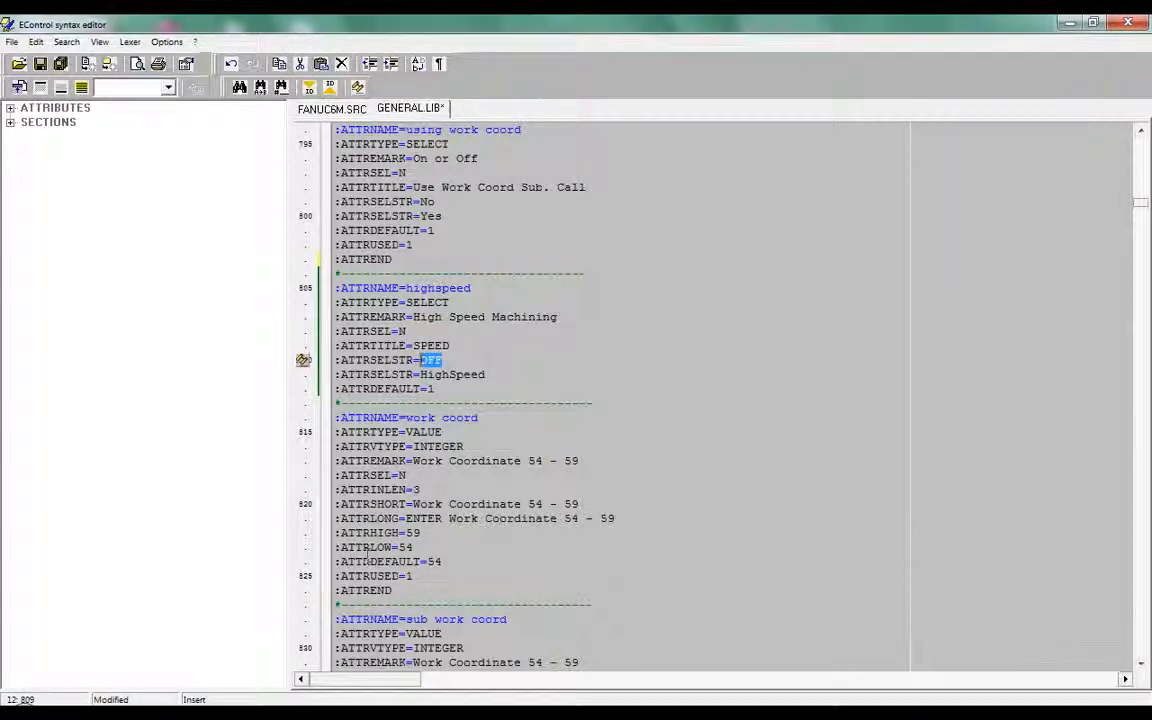
Step: Finish the highspeed attribute with the lines :ATTRUSED=1 and :ATTREND
click(447, 389)
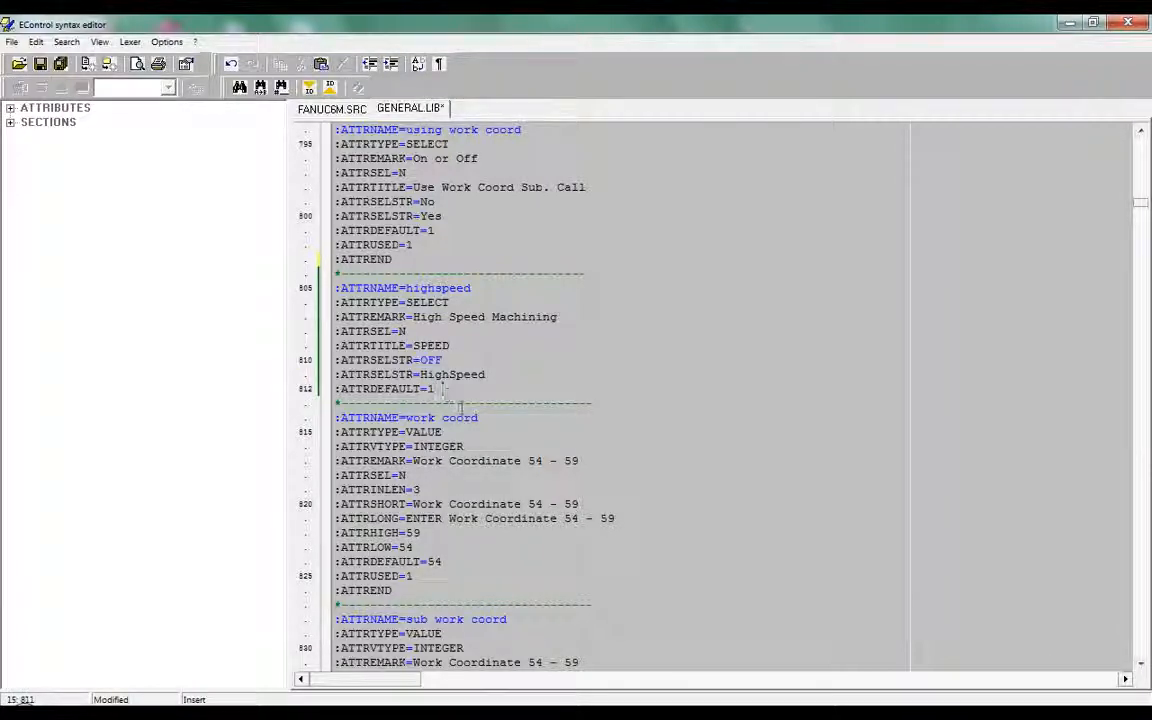
key(Return)
text(:ATTRUS)
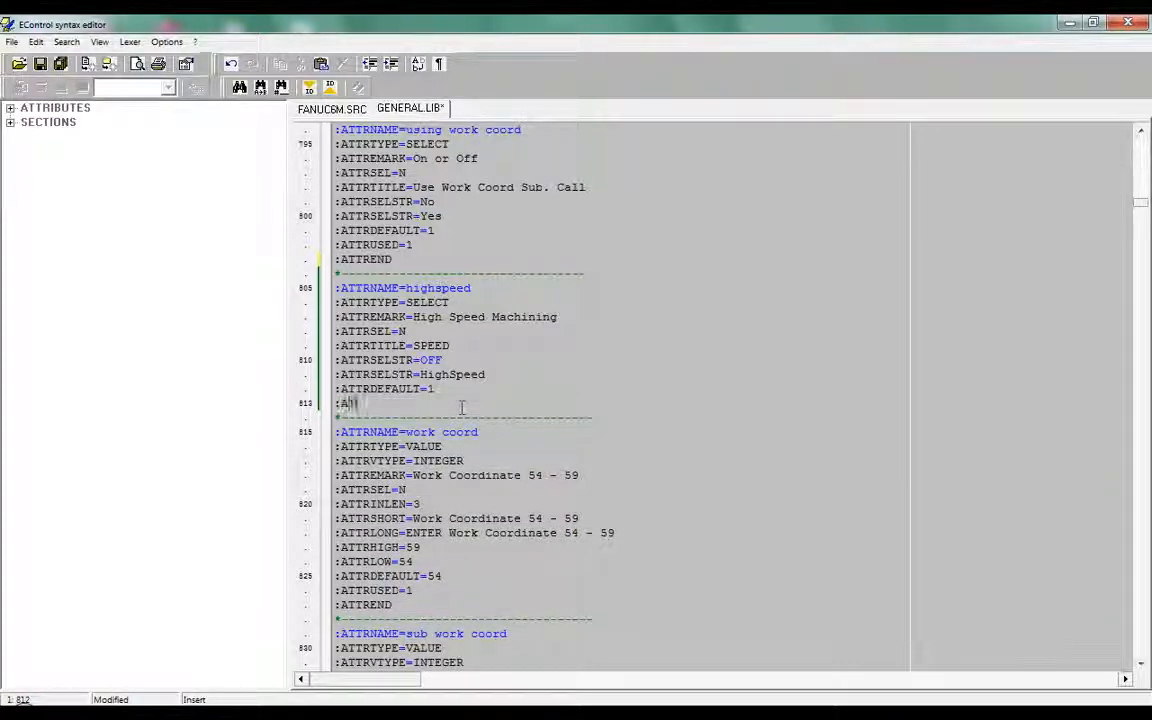
text(ED=1)
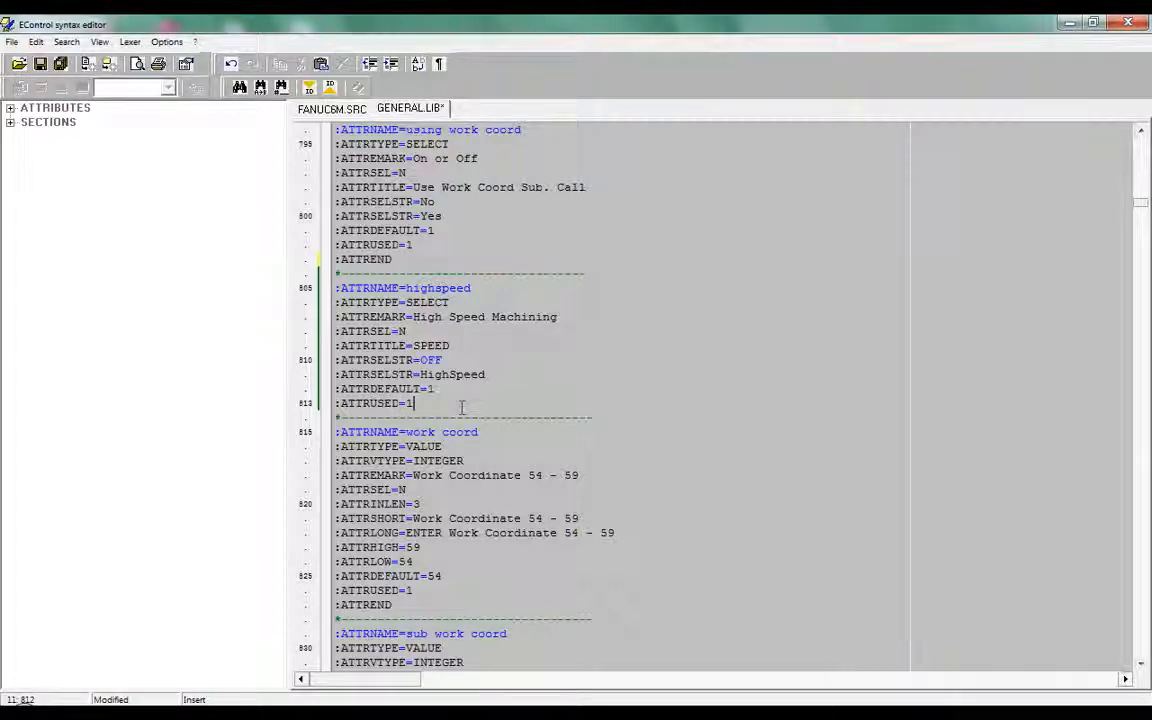
key(Return)
text(:ATTR)
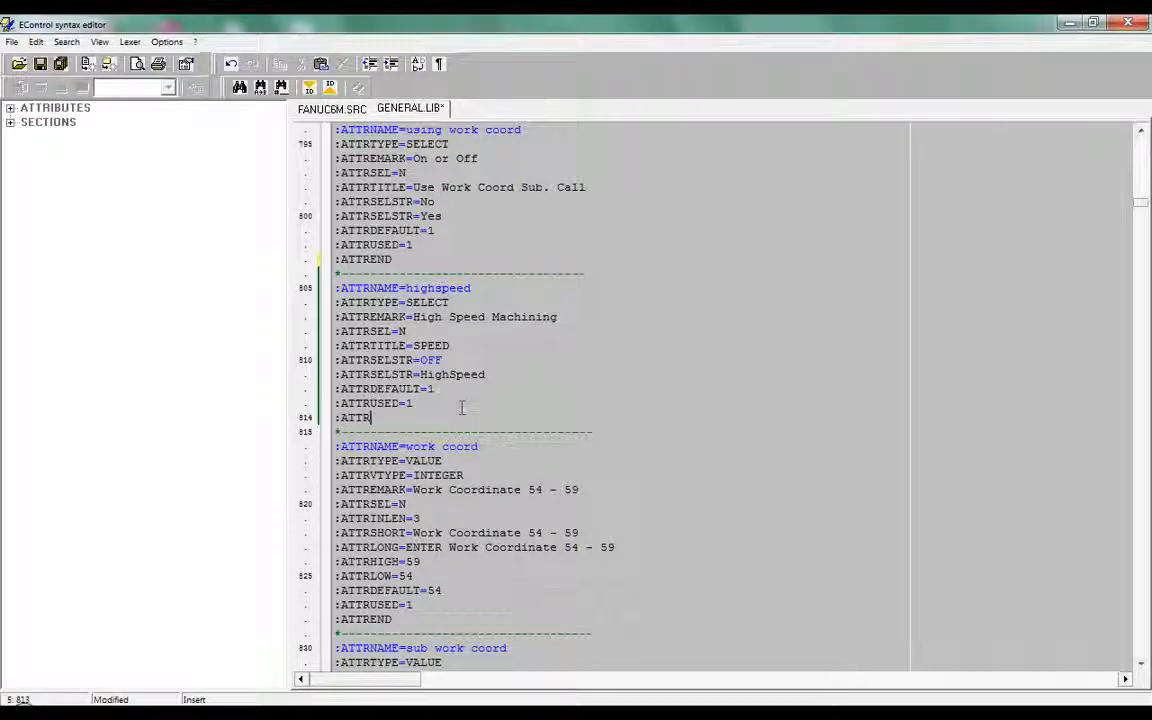
text(END)
Step: In FANUC6M.SRC, add the line :OPERLIST=highspeed below the work coord line of the MILL_LACE operation
click(318, 108)
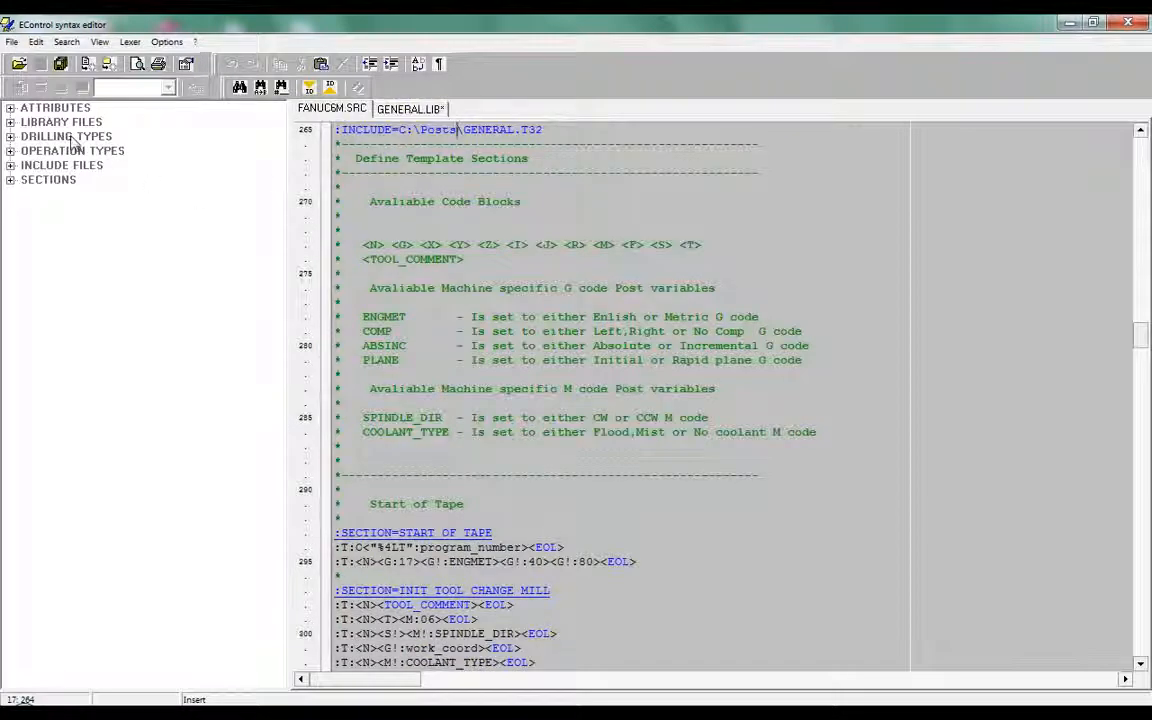
key(ctrl+s)
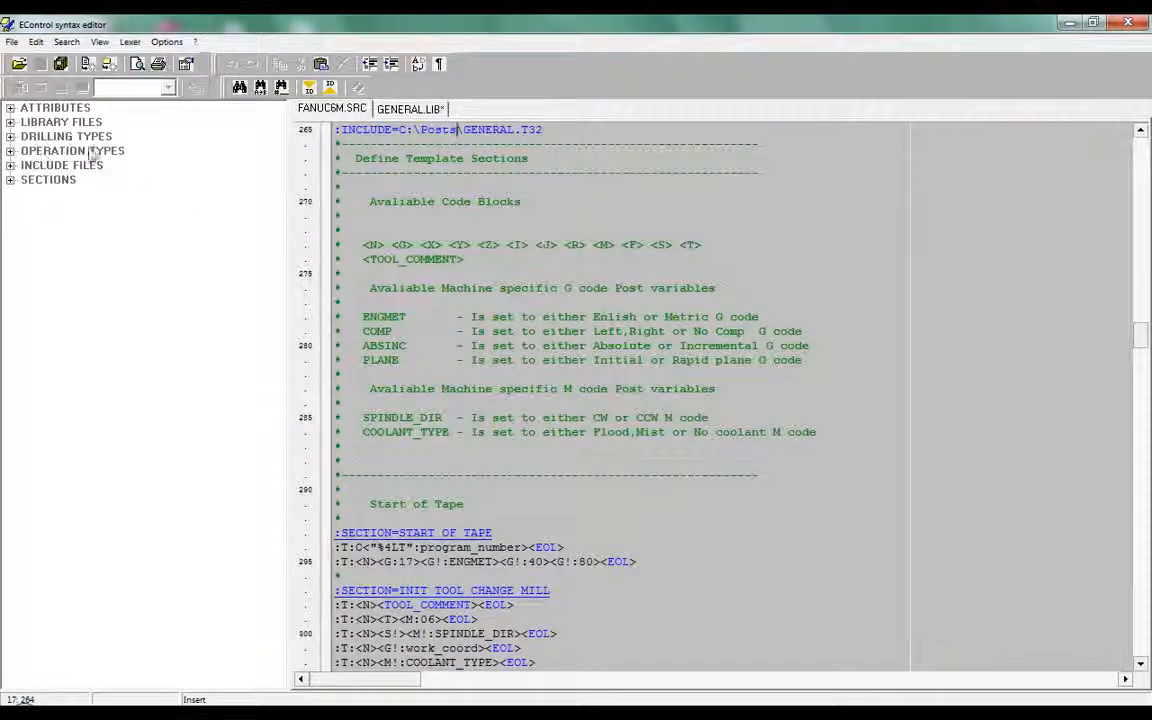
click(10, 151)
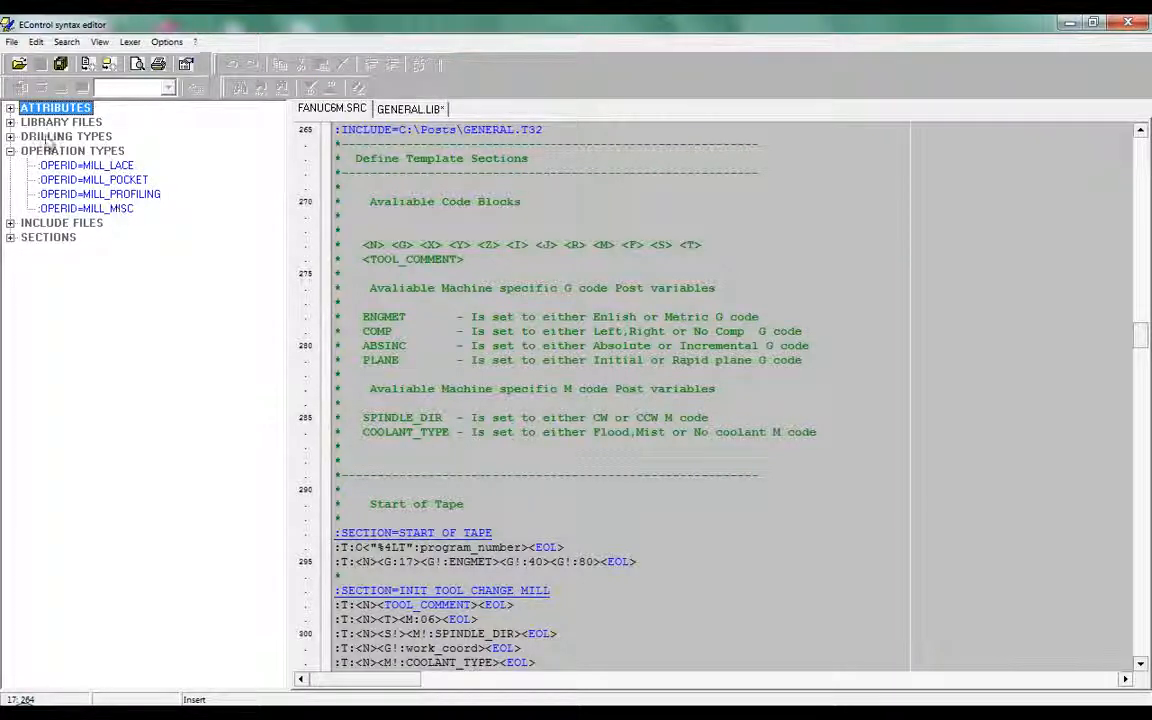
click(10, 136)
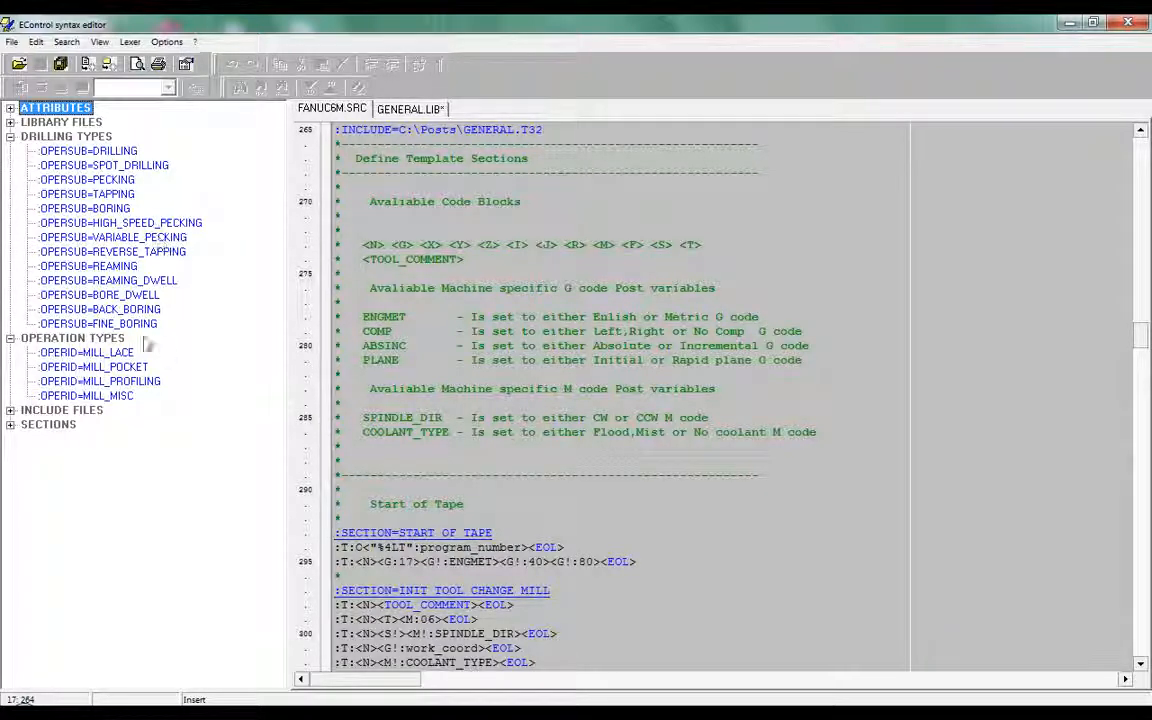
click(10, 136)
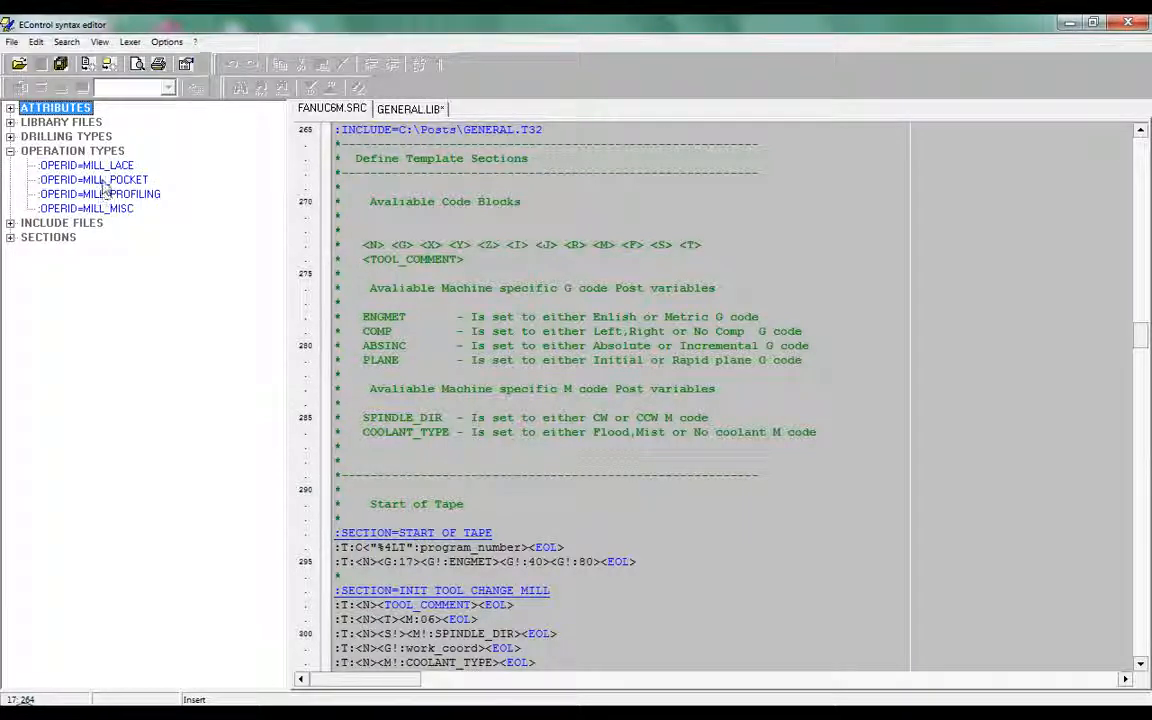
click(100, 166)
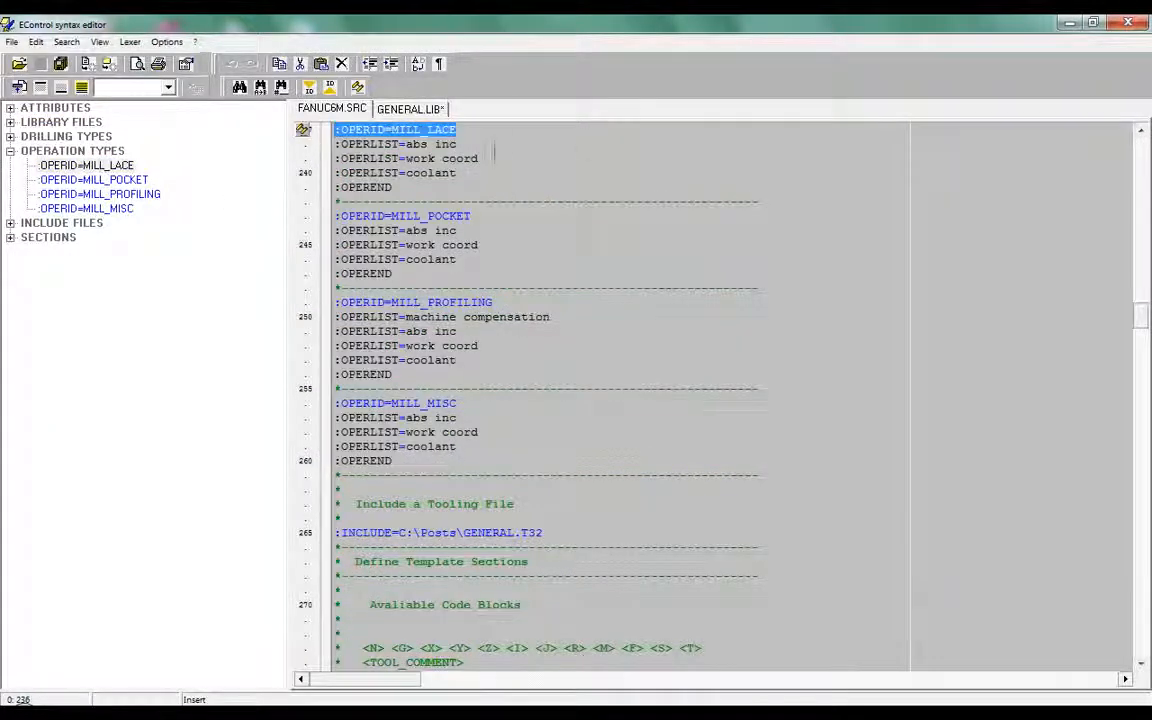
click(495, 159)
key(Return)
text(:OPERLIST=highsp)
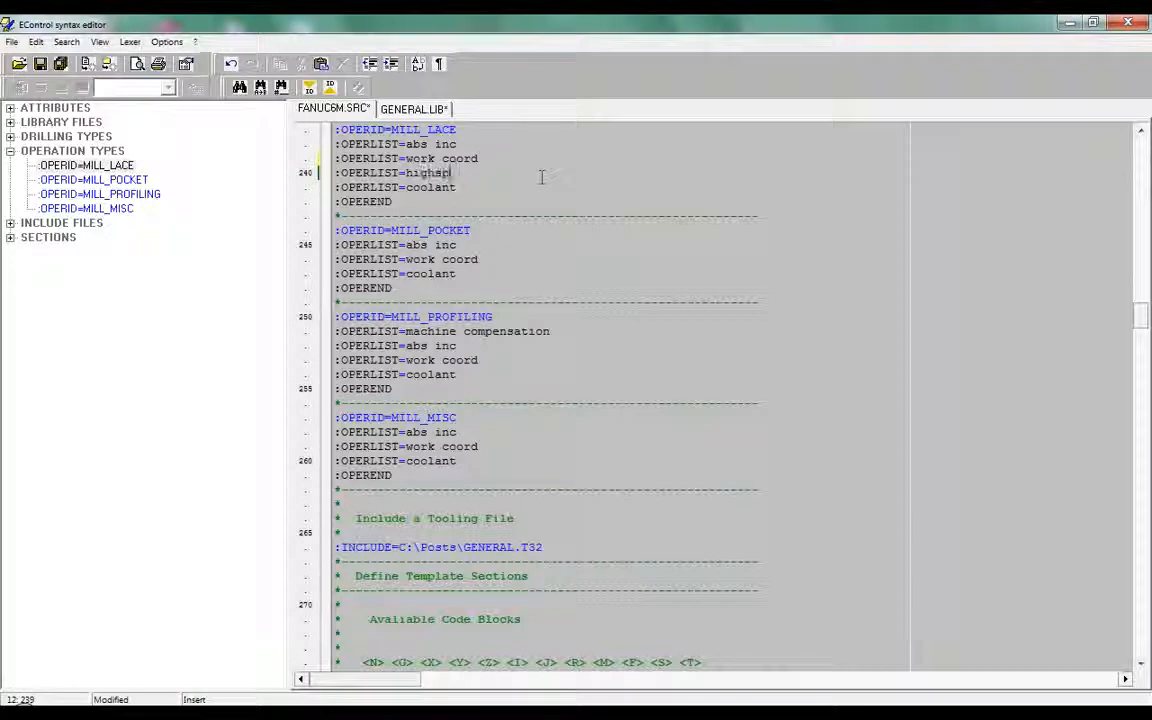
text(eed)
Step: Copy the :OPERLIST=highspeed line below the work coord line of the MILL_POCKET, MILL_PROFILING and MILL_MISC operations
drag(471, 173, 303, 172)
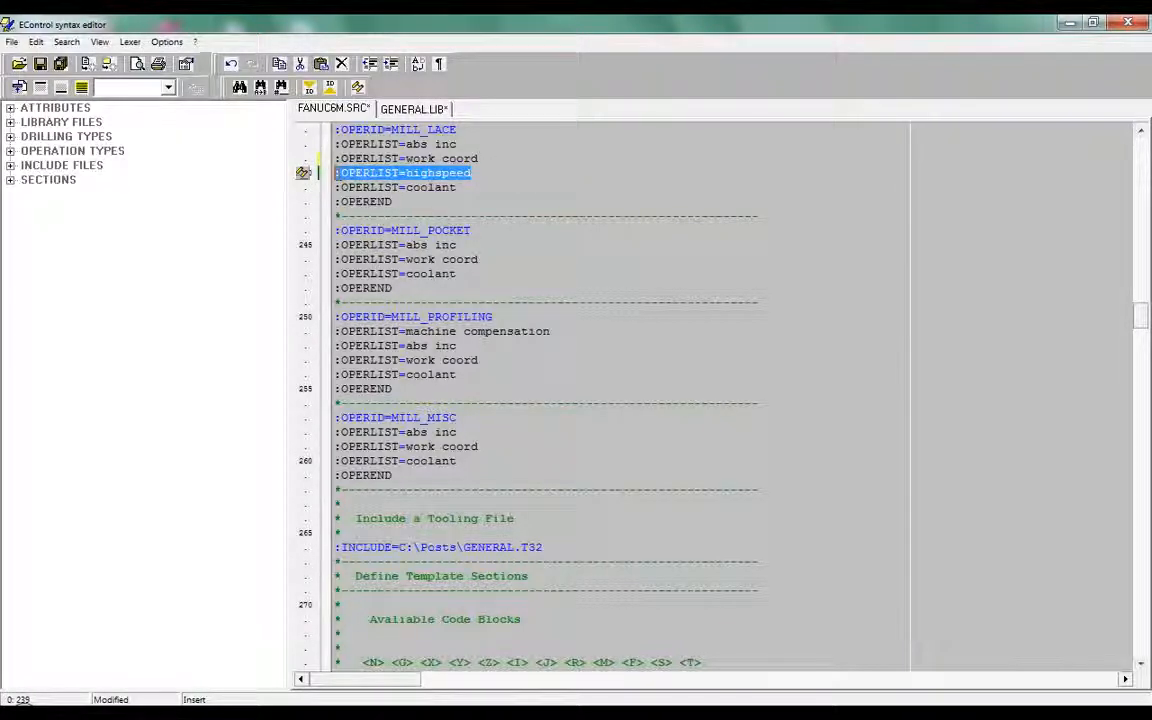
key(ctrl+c)
click(480, 259)
key(Return)
key(ctrl+v)
click(483, 375)
key(Return)
key(ctrl+v)
click(485, 475)
key(Return)
key(ctrl+v)
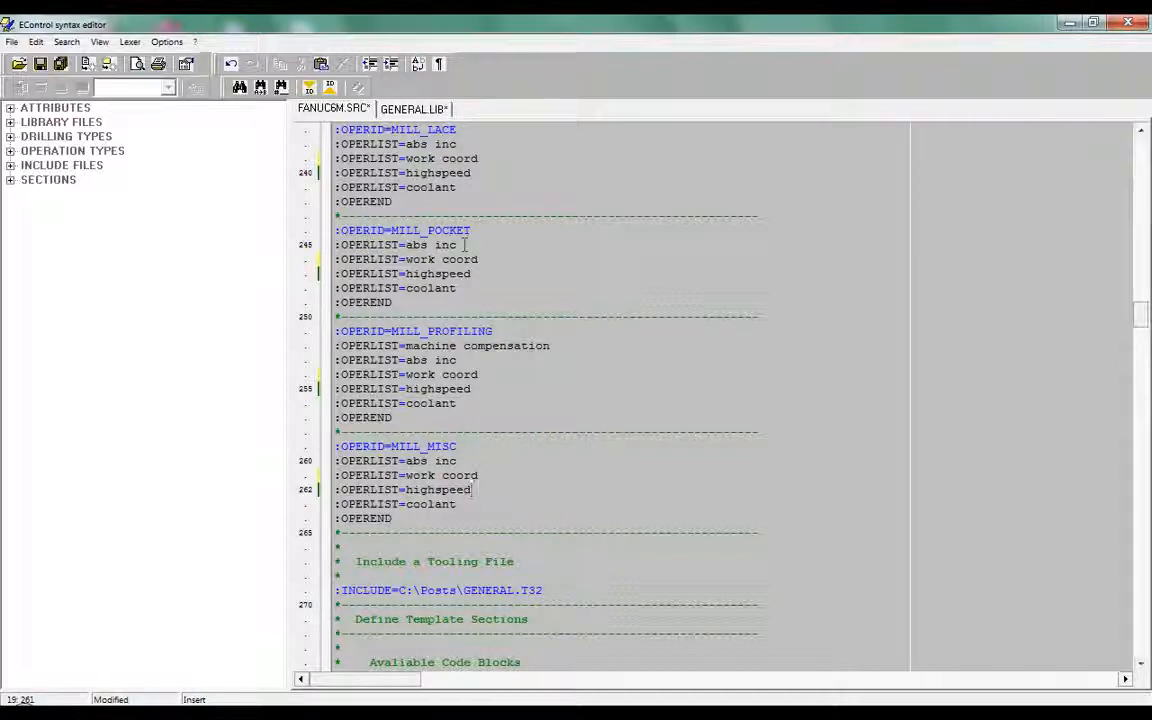
Step: Insert the line :T:<N> IF highspeed = 2 THEN G05 P10000 ENDIF <EOL> after the M:06 line of the INIT_TOOL_CHANGE_MILL section
click(10, 180)
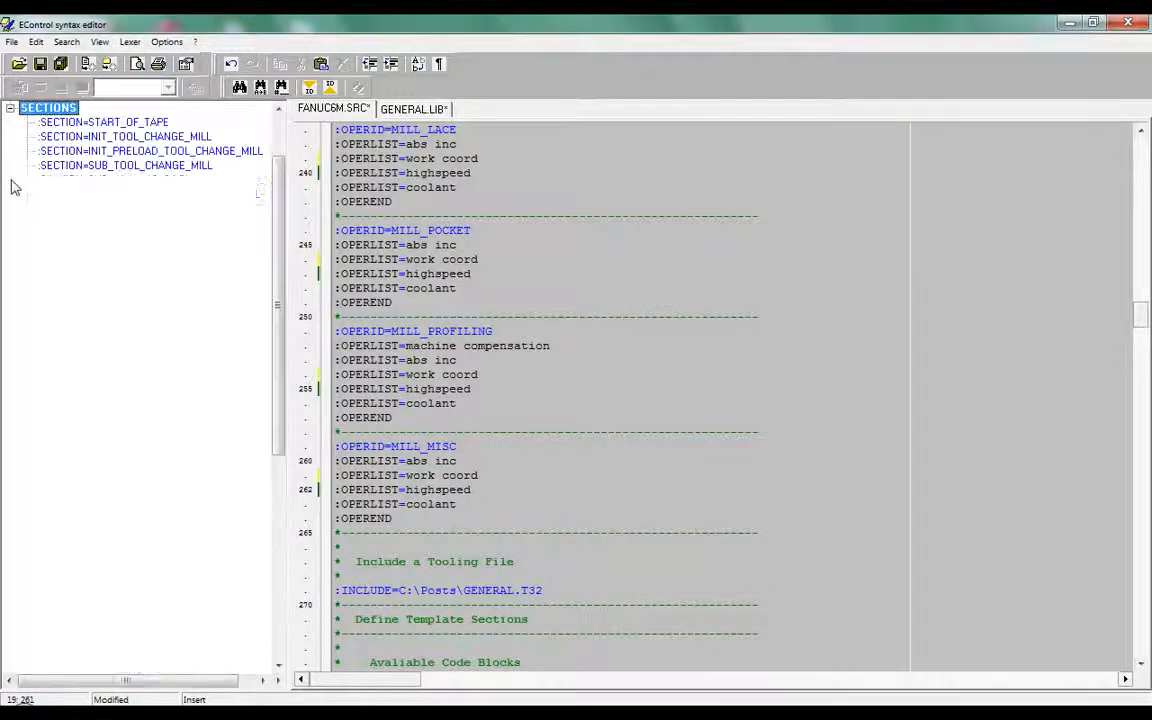
click(148, 137)
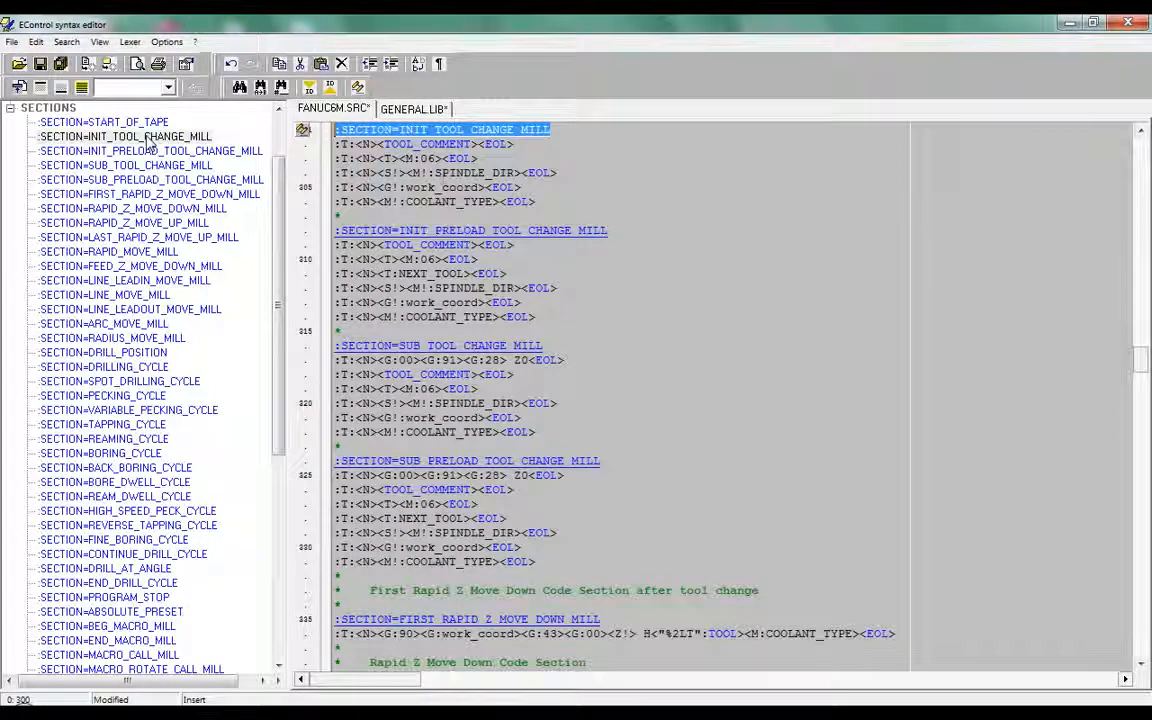
drag(384, 158, 450, 159)
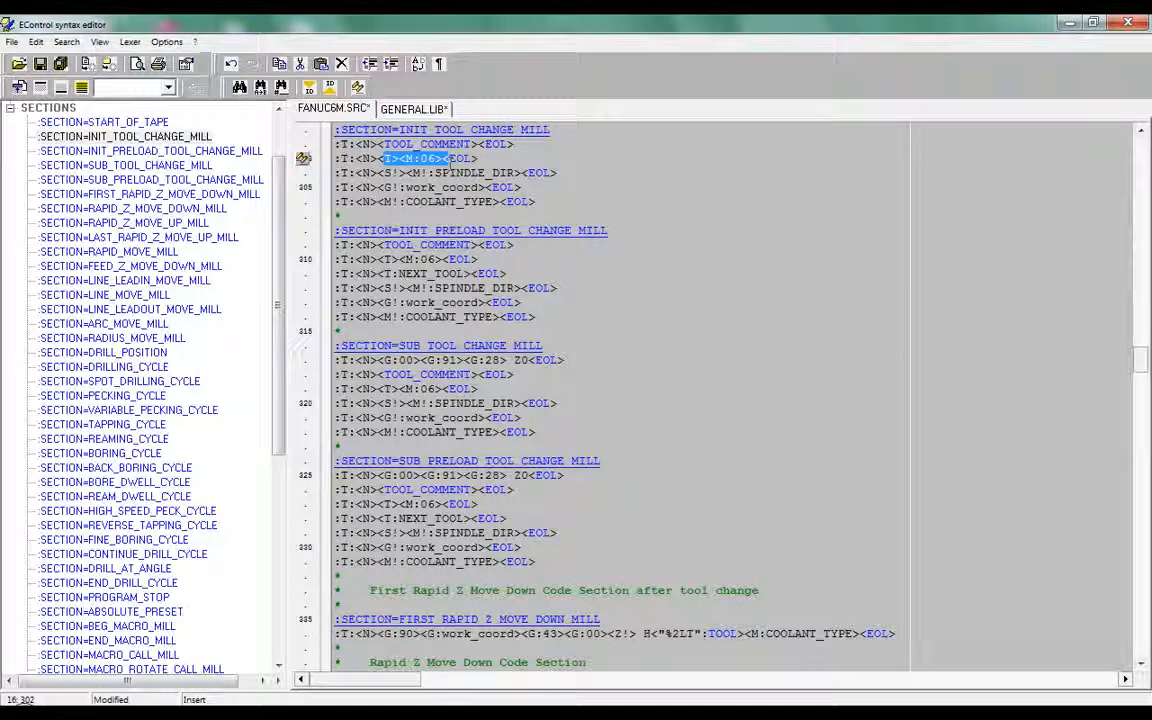
click(505, 159)
key(Return)
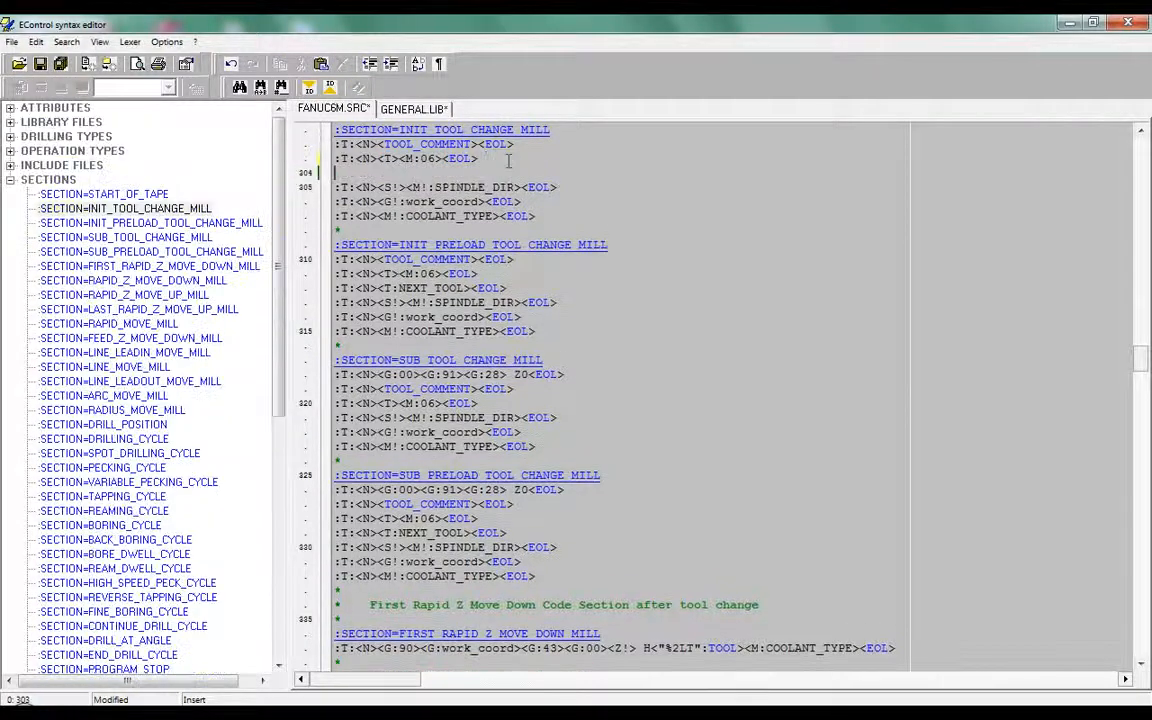
text(:T:<N>)
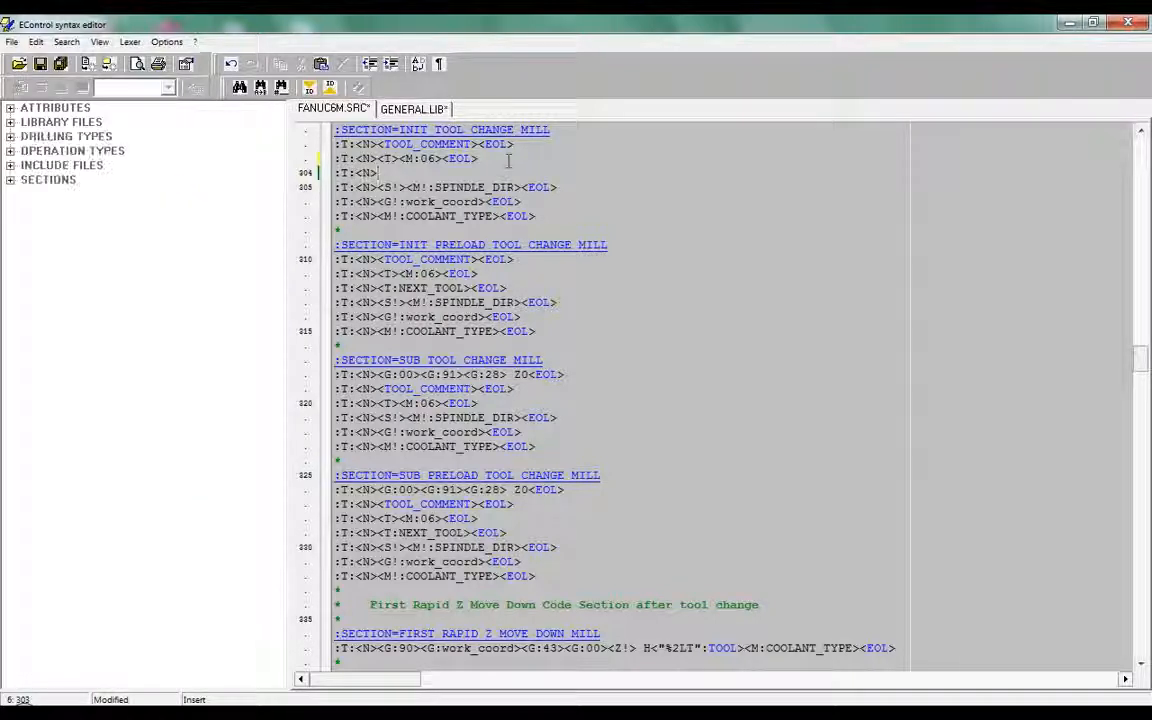
text( IF [#ggh)
key(BackSpace)
key(BackSpace)
text(hspeed = 2 THEN S)
text(05 P10000)
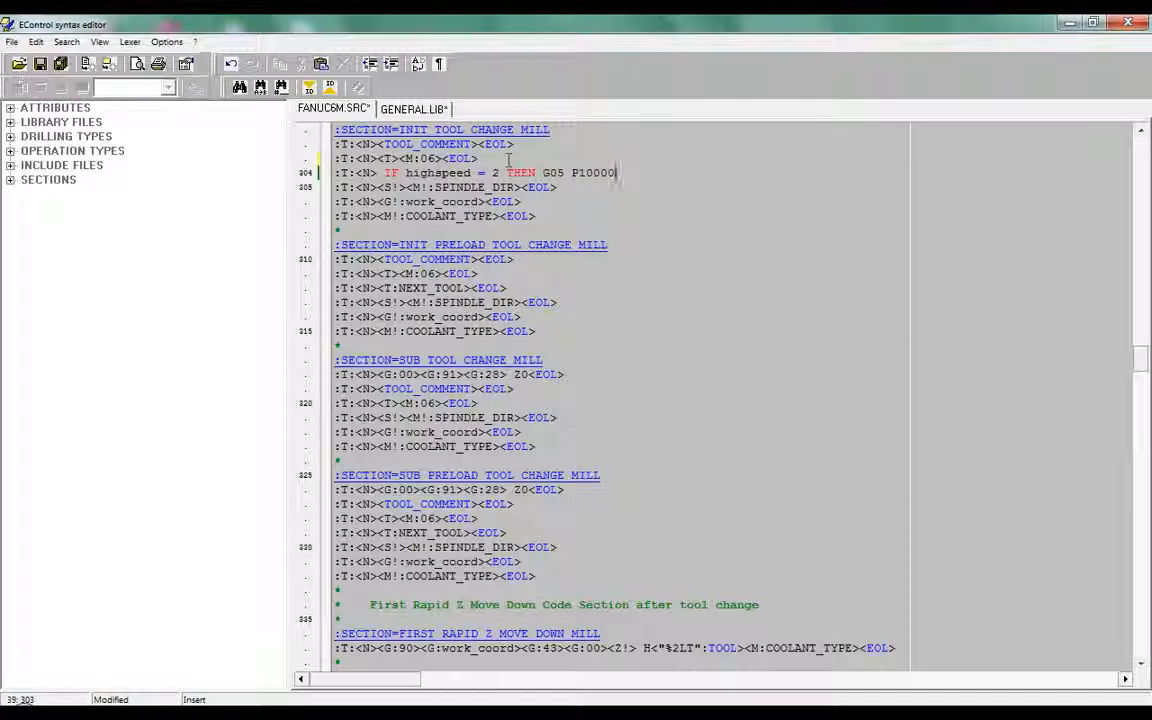
text( ENDIF <EOL>)
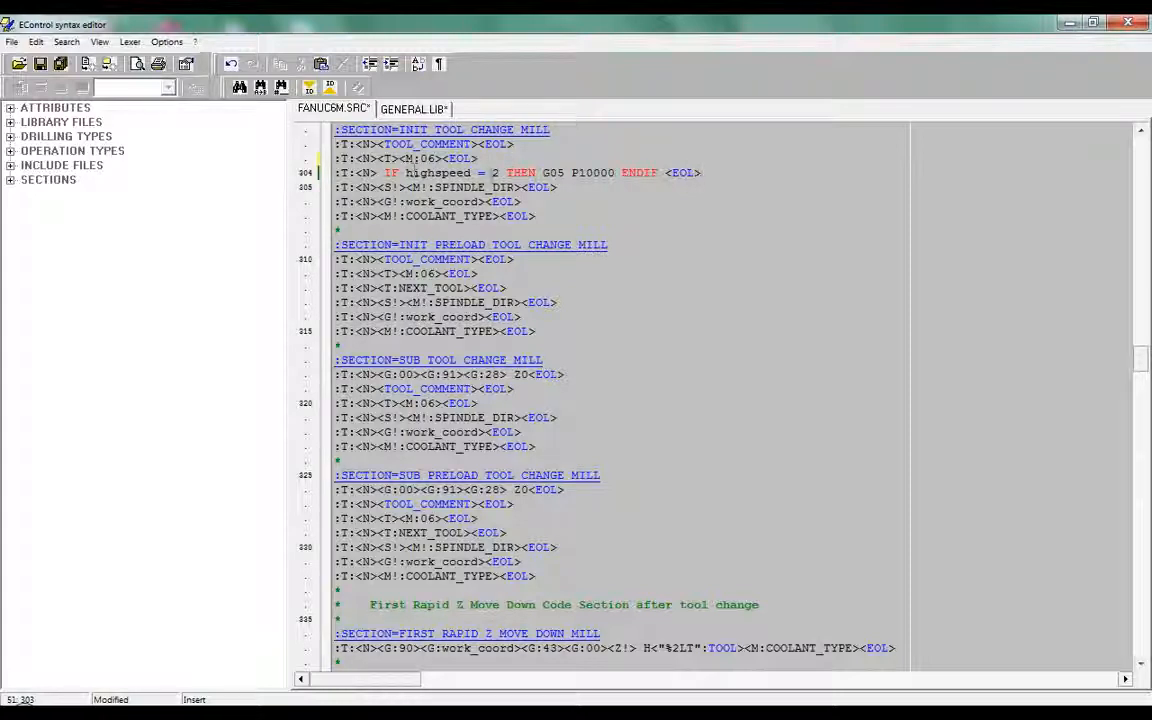
double_click(495, 173)
click(545, 173)
drag(545, 173, 615, 173)
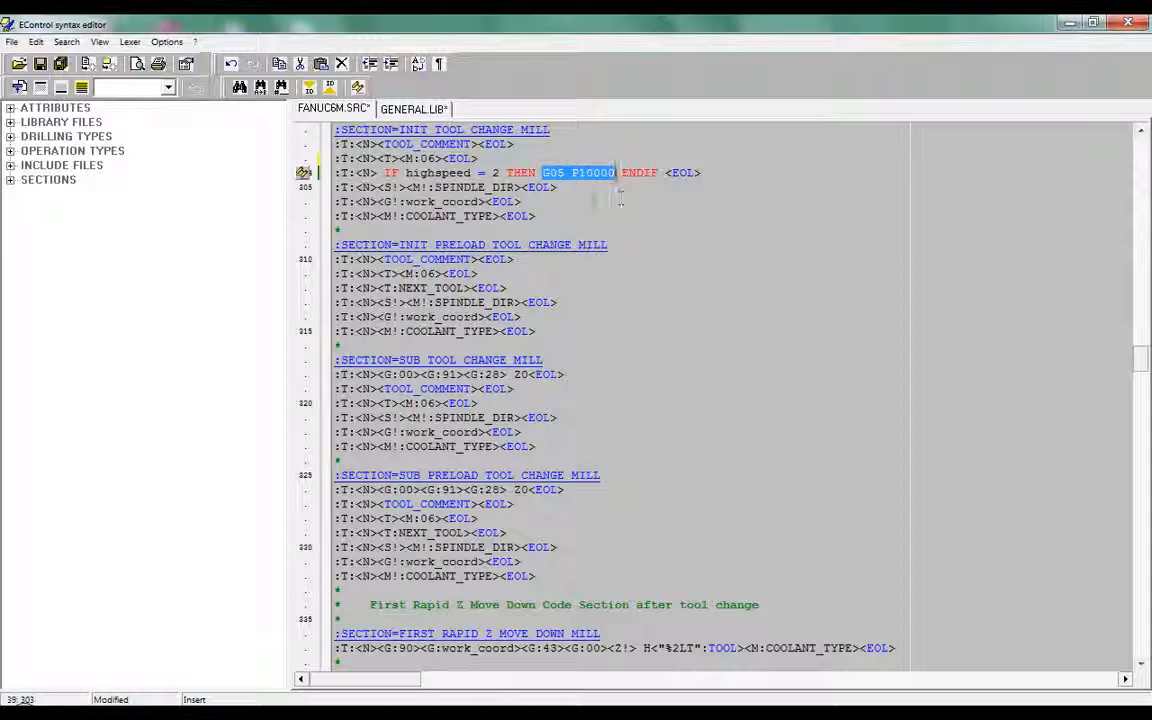
click(490, 173)
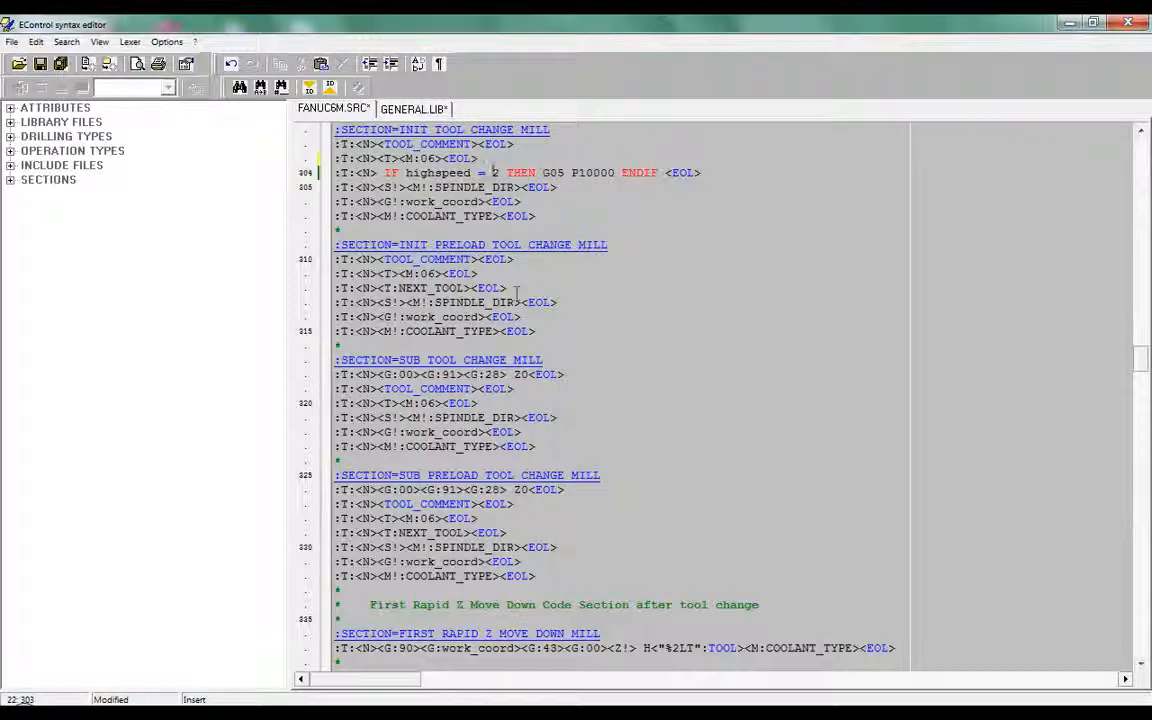
Step: Copy the highspeed condition line below the M:06 line of the SUB_TOOL_CHANGE_MILL section
drag(708, 173, 335, 172)
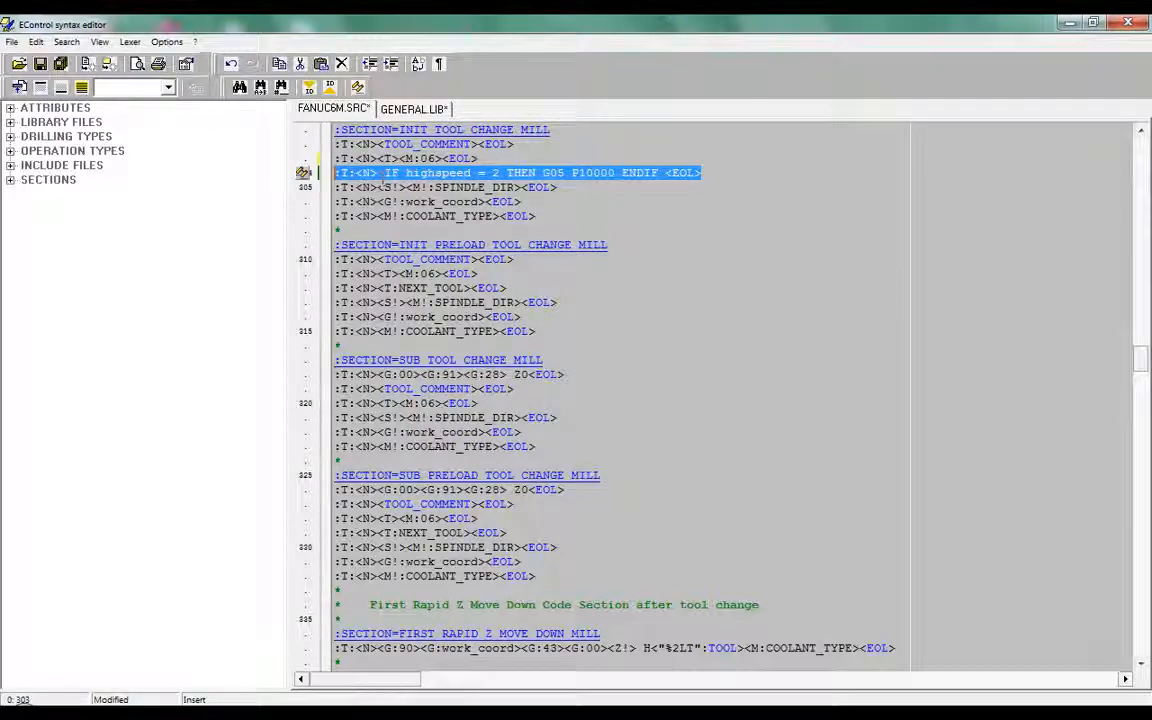
click(519, 405)
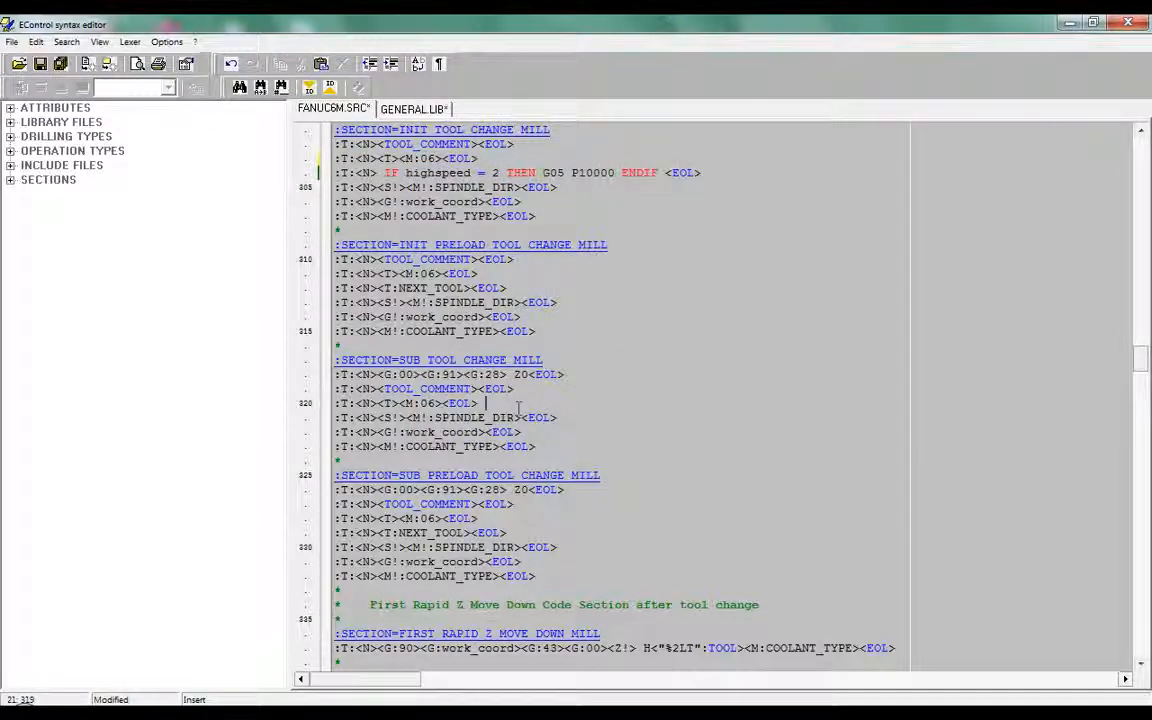
key(Return)
key(ctrl+v)
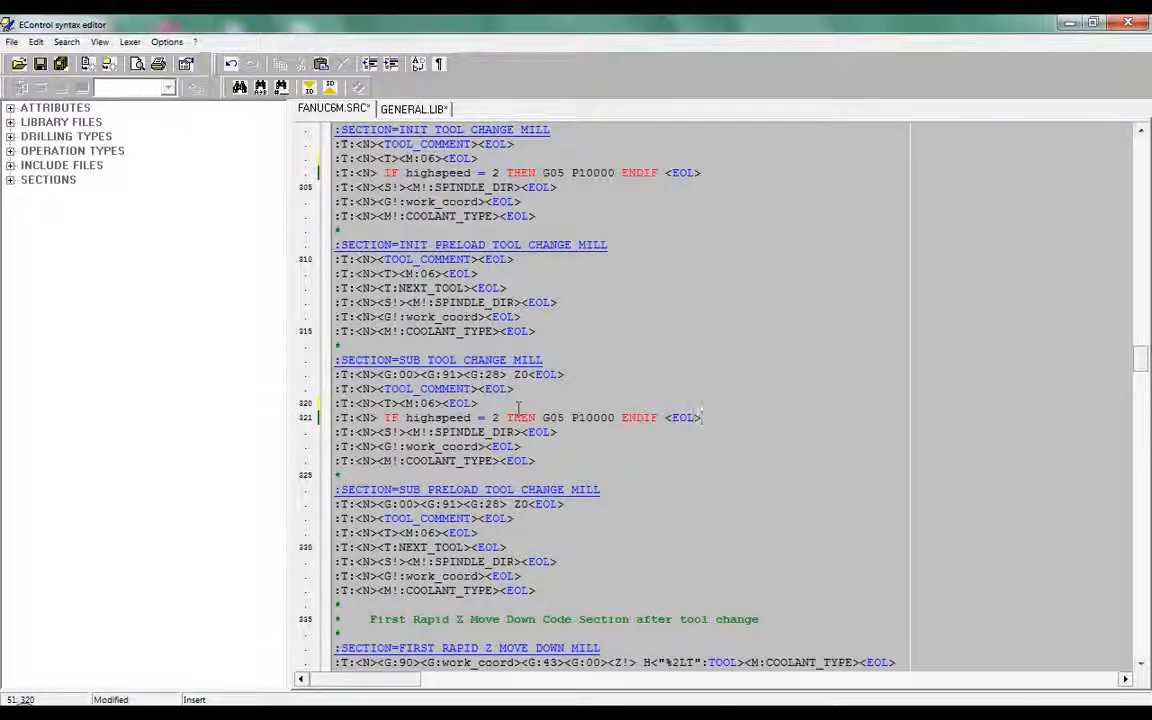
drag(379, 404, 437, 403)
click(380, 160)
drag(380, 159, 437, 159)
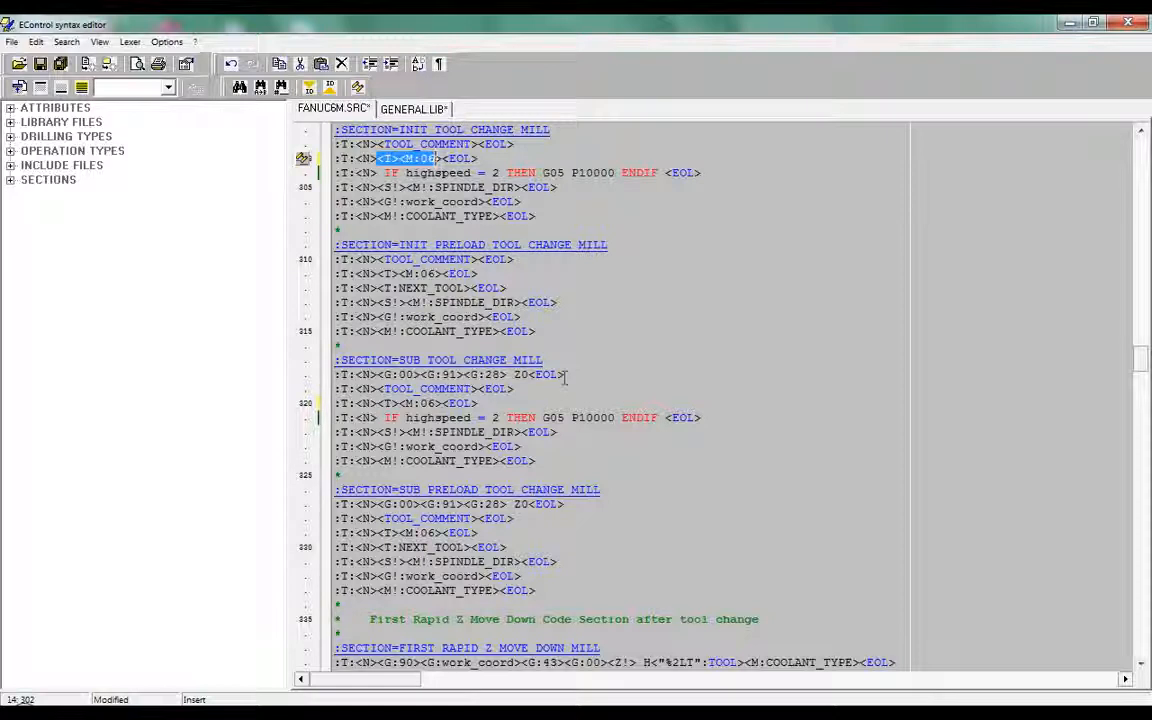
Step: Save all open files and compile FANUC6M.SRC from C:\Posts in CAMWorks Universal Post
click(60, 64)
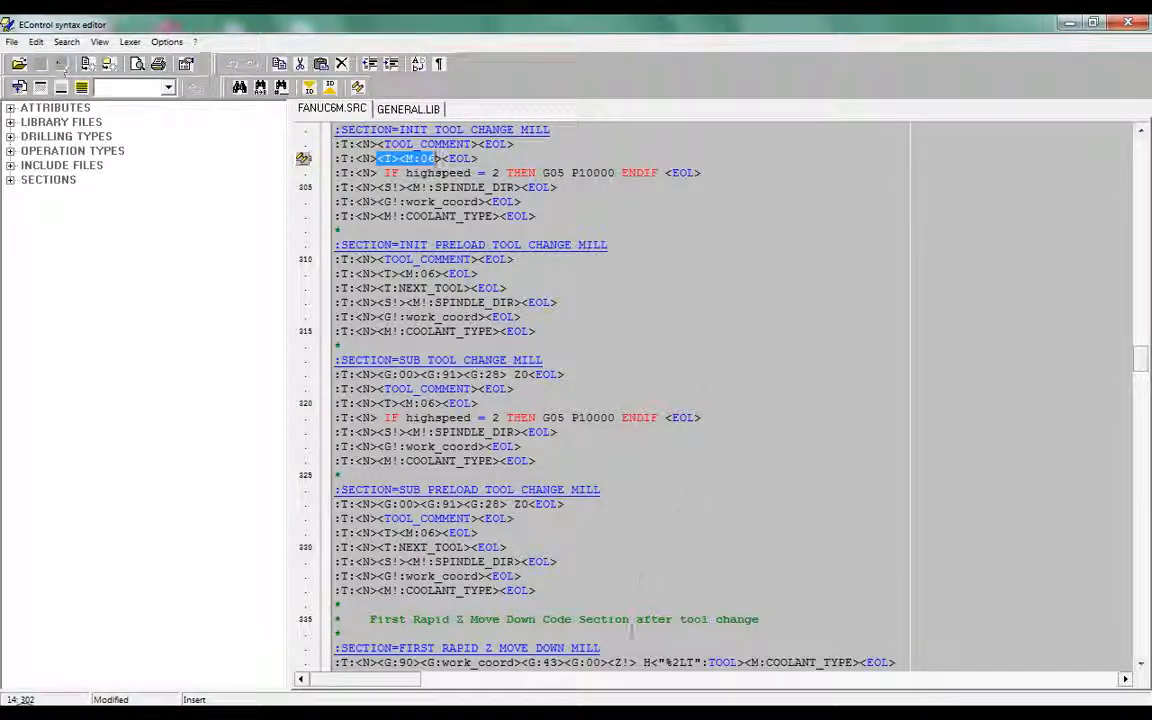
click(430, 712)
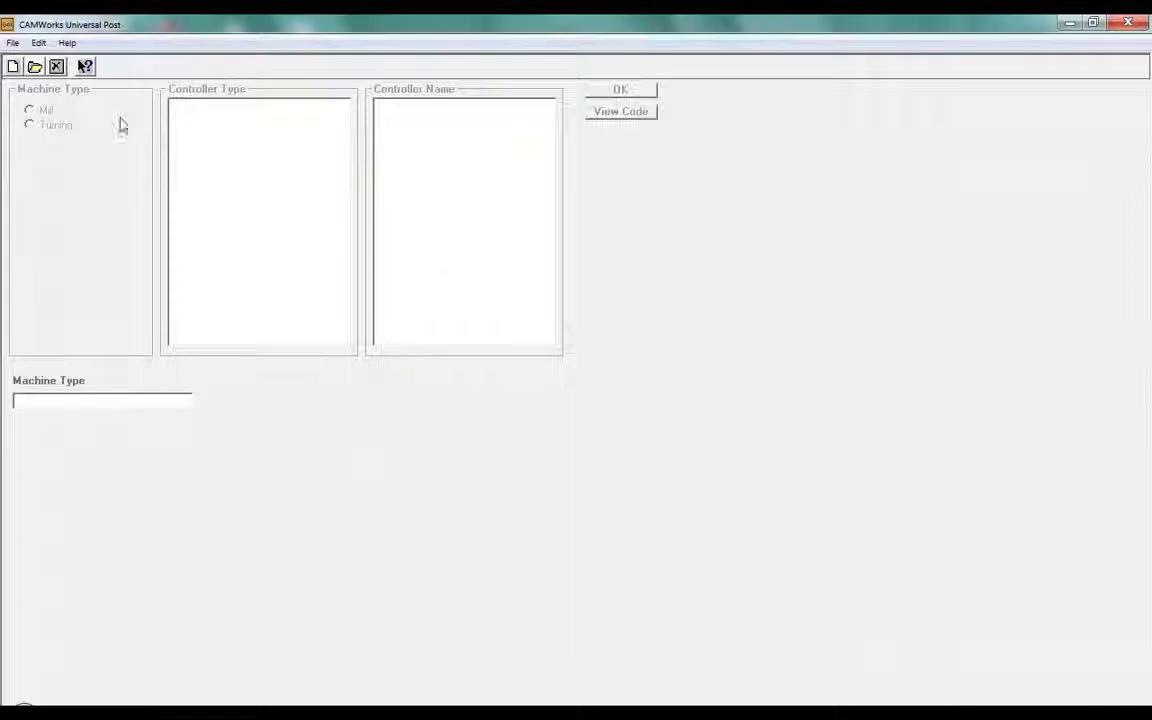
click(13, 42)
click(62, 205)
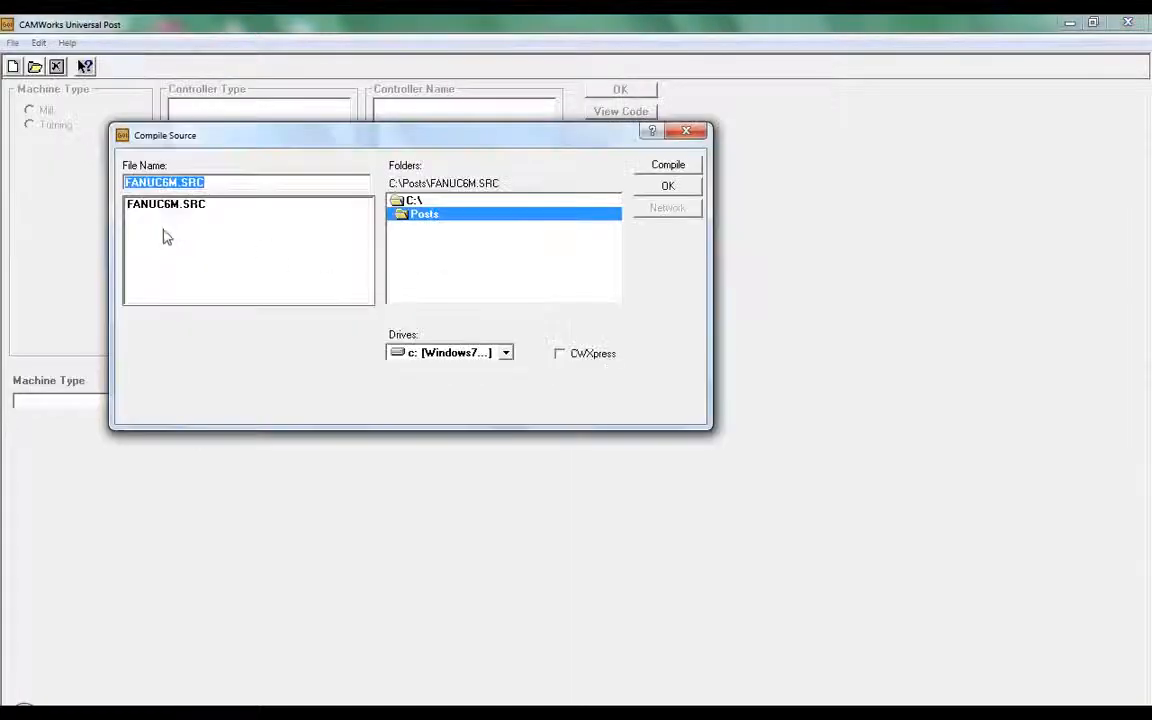
click(168, 204)
click(667, 165)
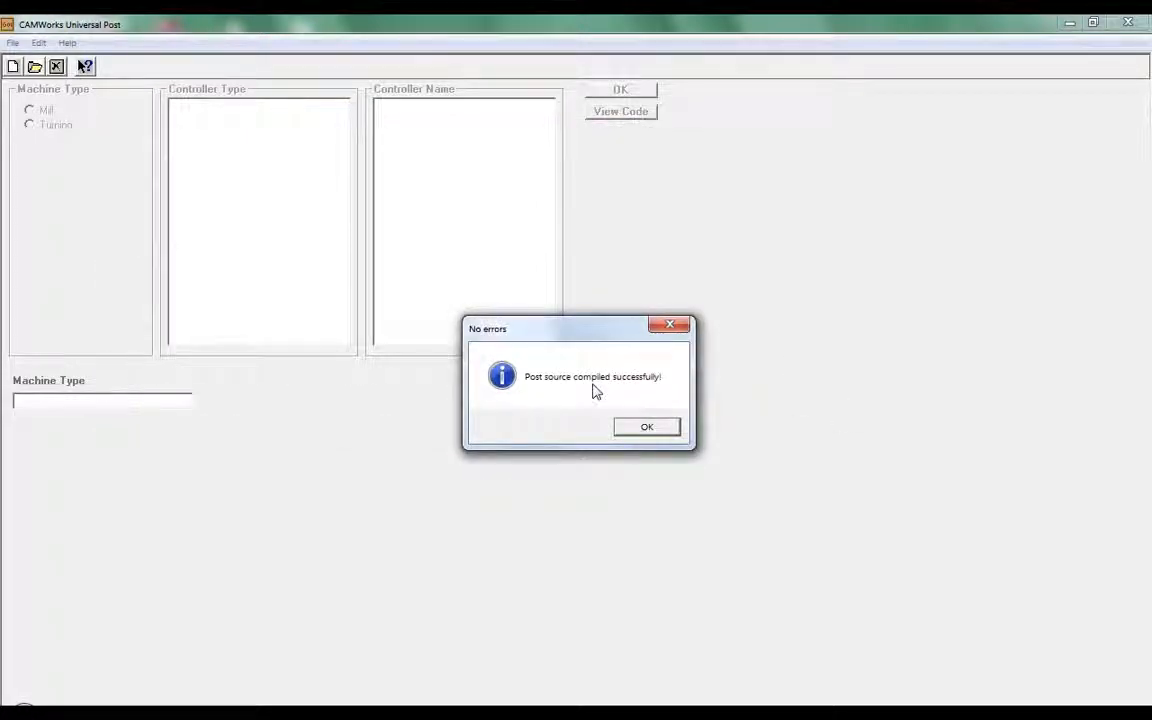
click(660, 426)
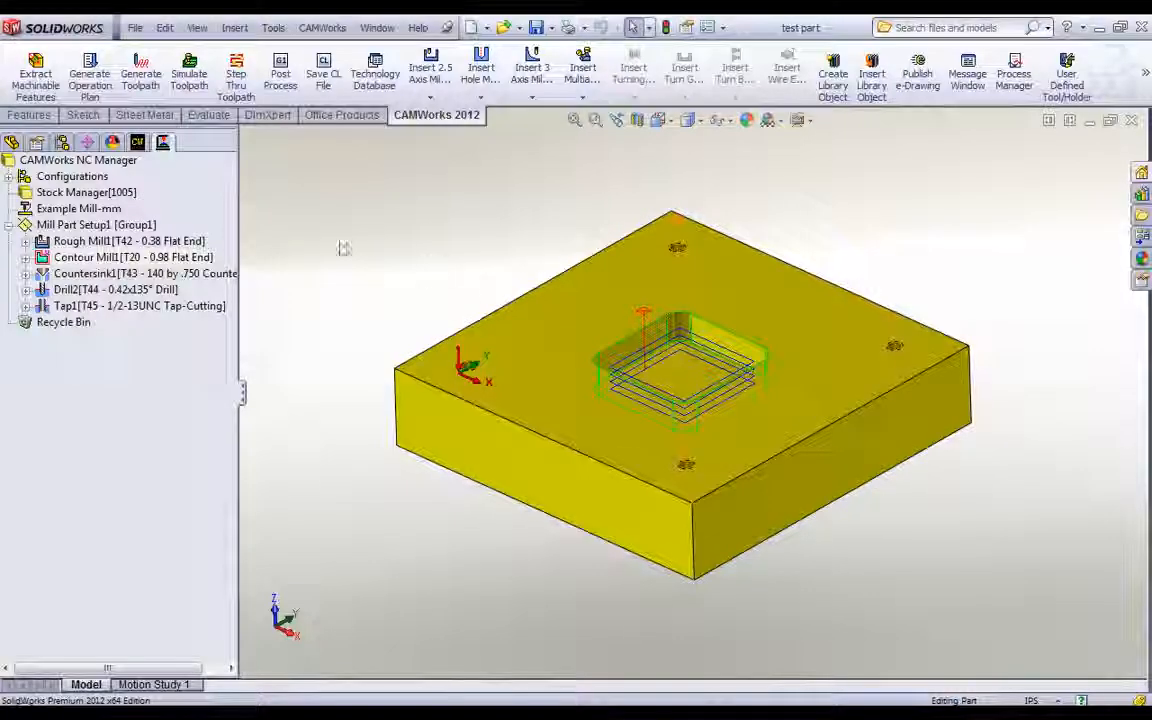
Step: Reload the FANUC6M.ctl post processor from C:\UPG\ctl for the Example Mill-mm machine
double_click(102, 209)
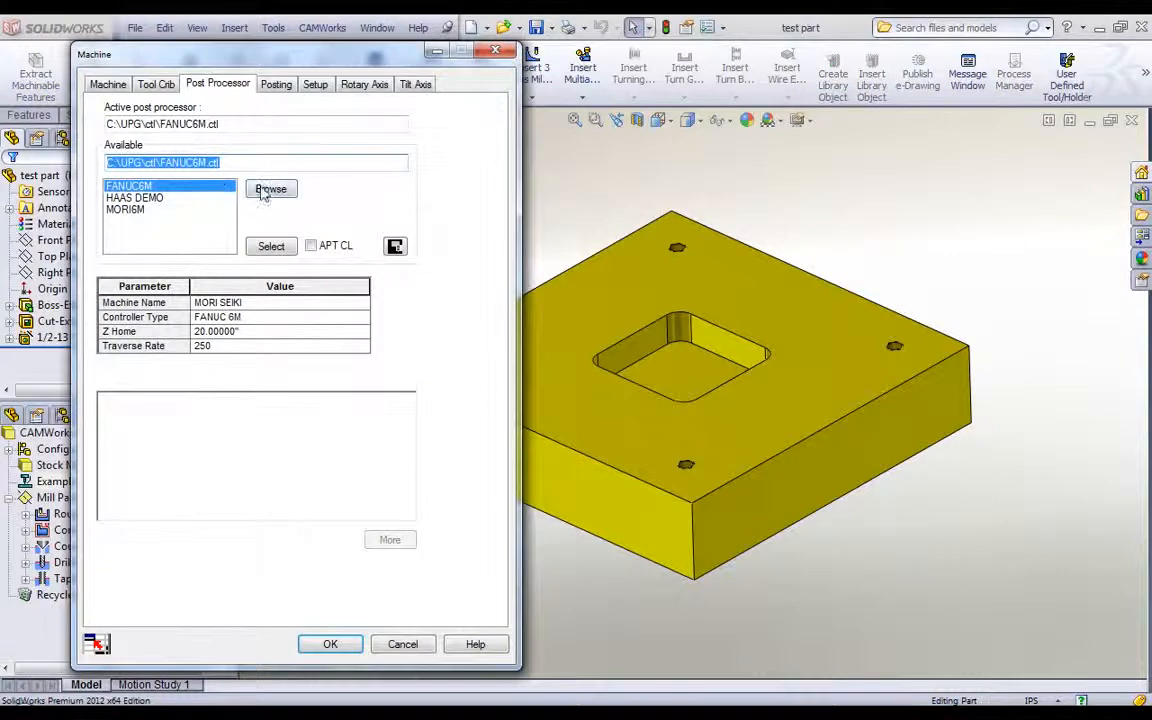
click(264, 187)
click(307, 184)
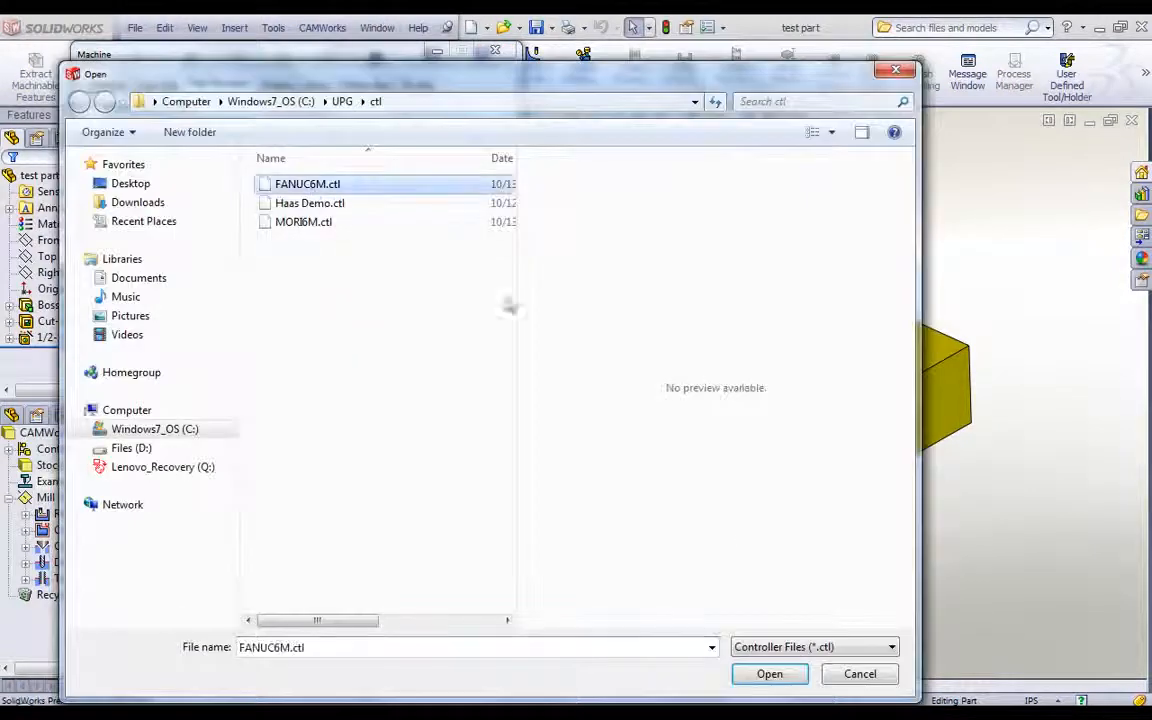
click(769, 673)
click(270, 246)
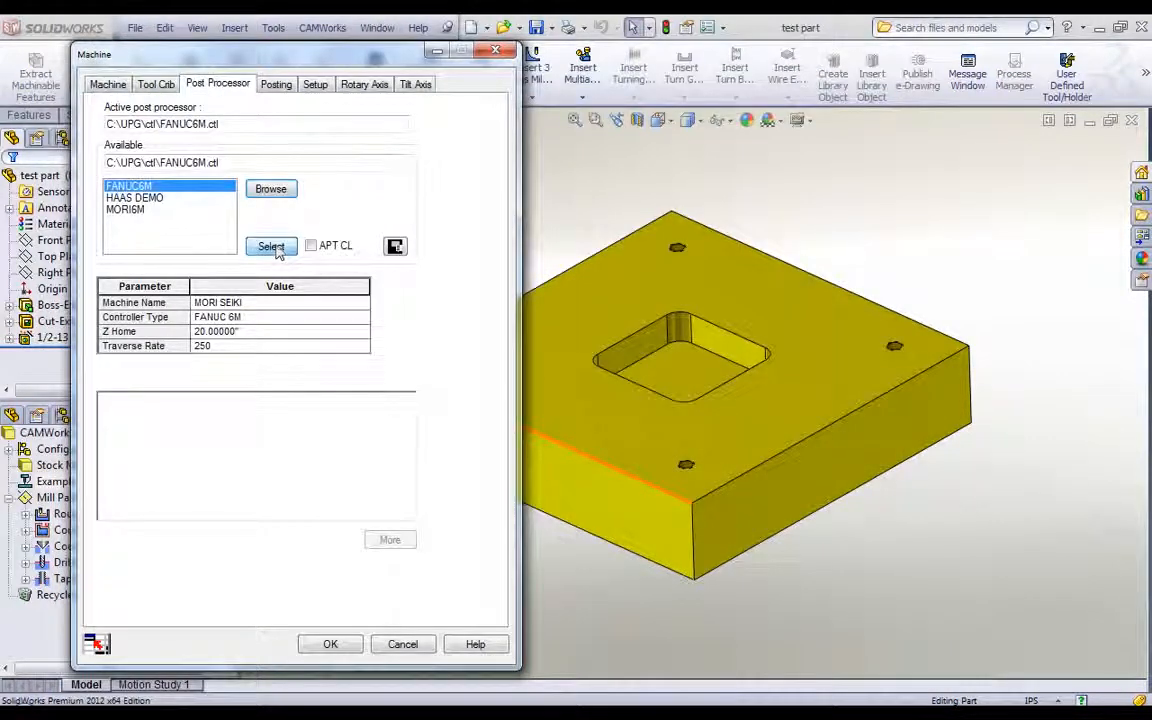
click(330, 642)
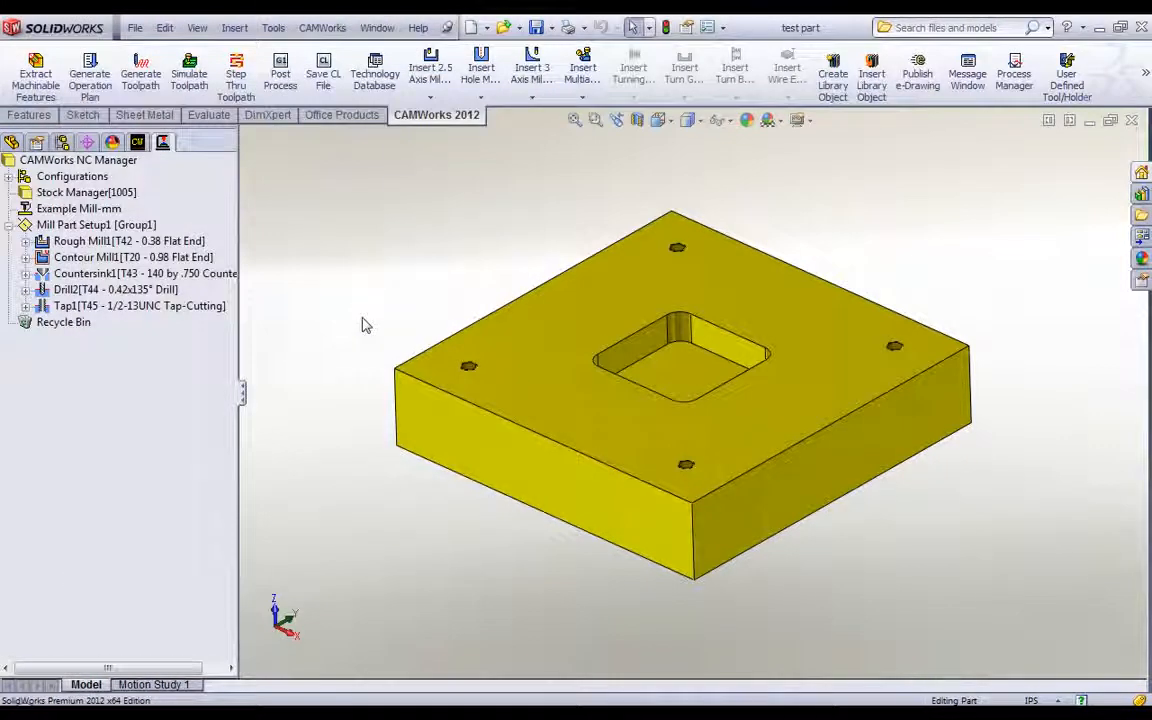
Step: Set the SPEED posting parameter of the Contour Mill1 operation to HighSpeed
click(172, 258)
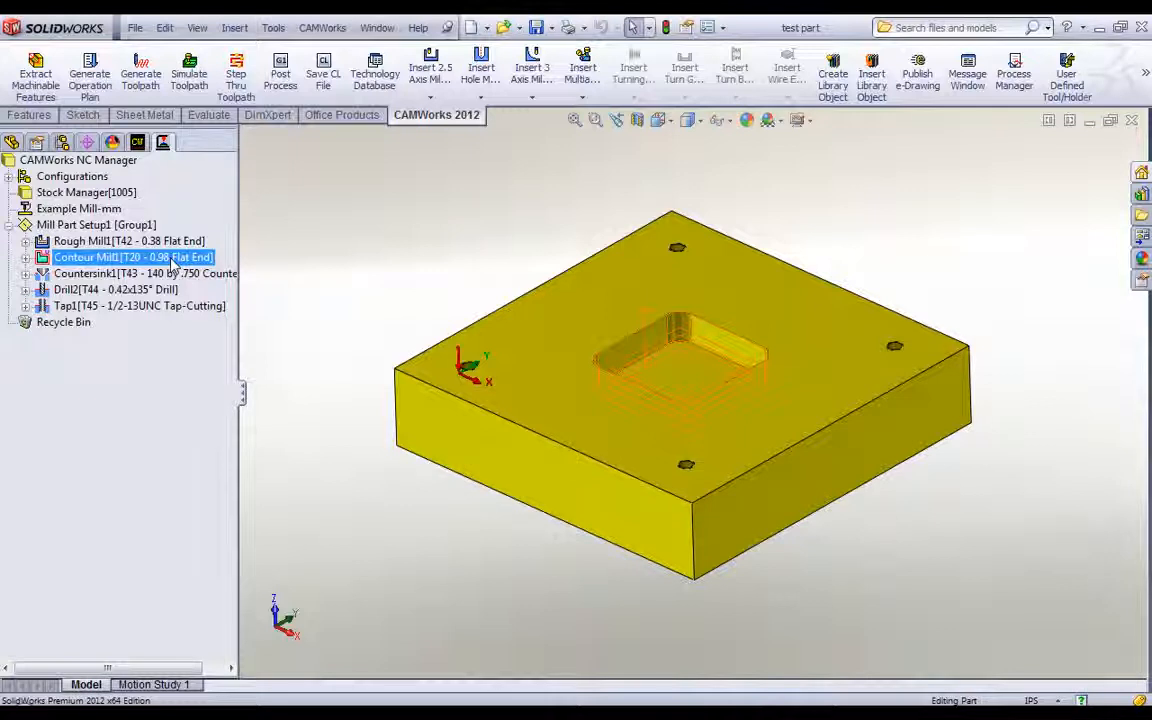
double_click(173, 263)
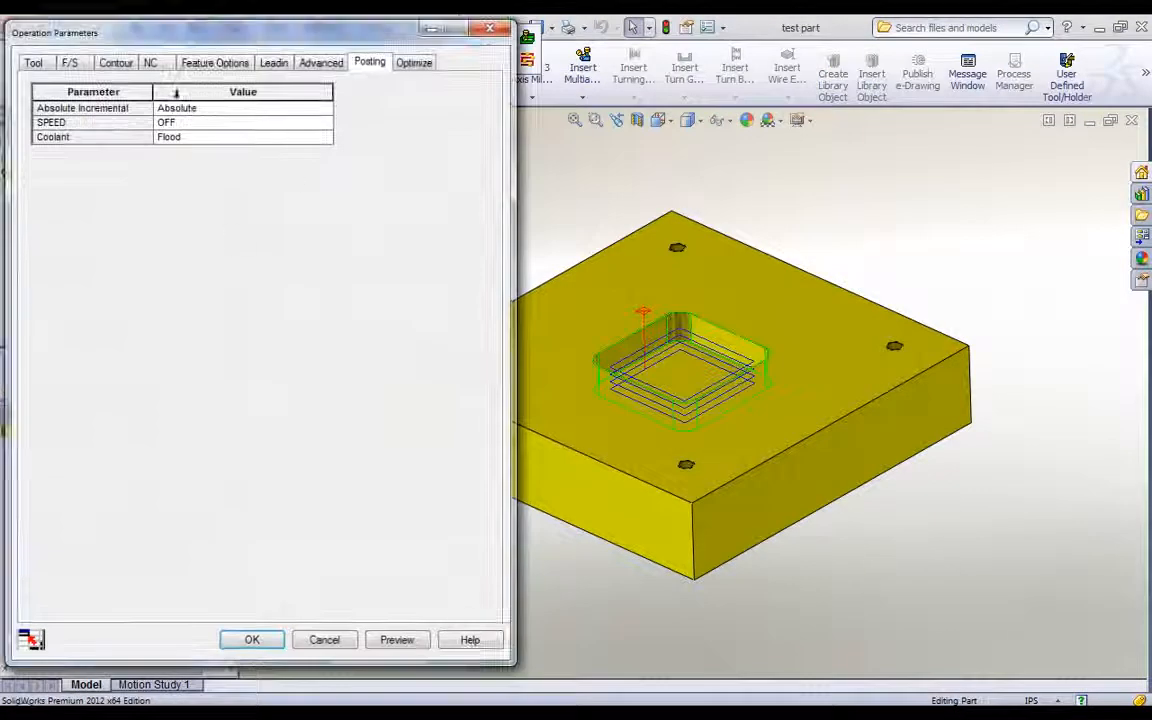
click(86, 123)
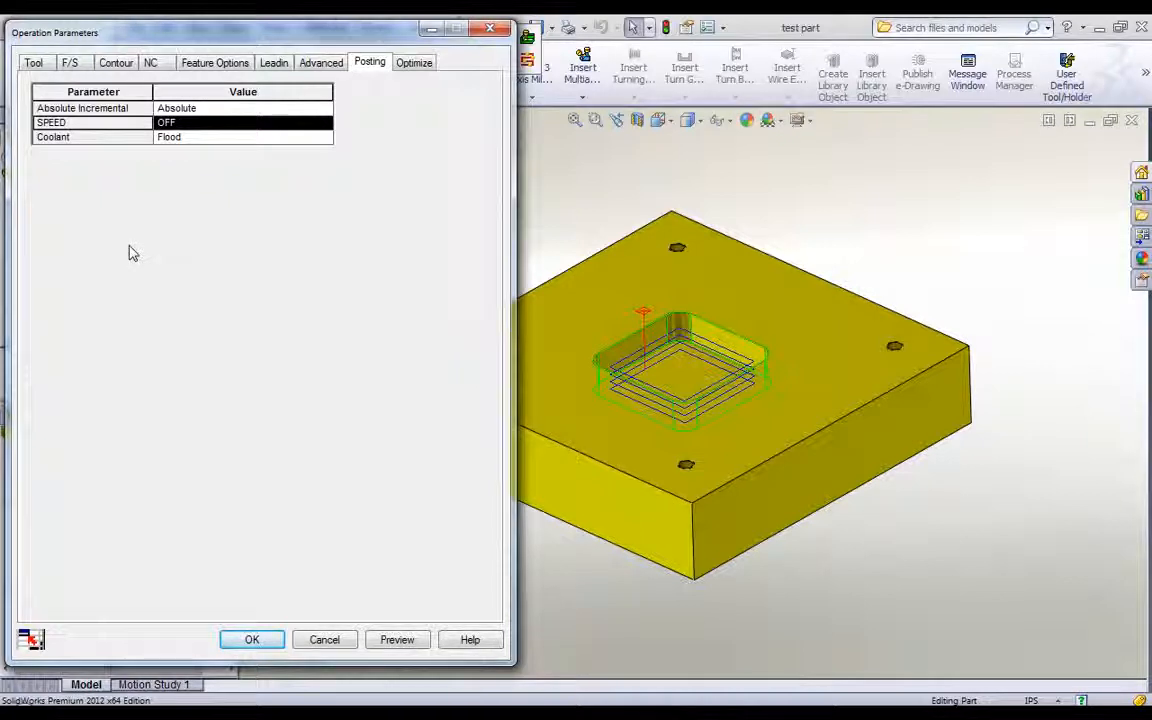
click(325, 128)
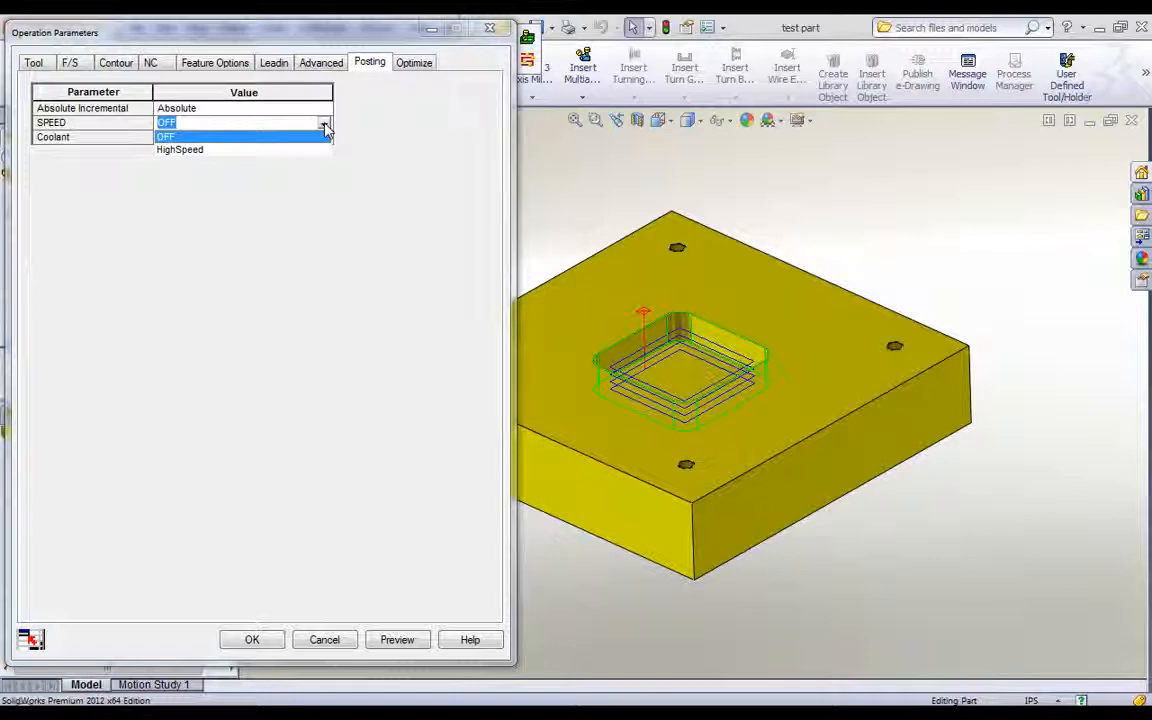
click(321, 149)
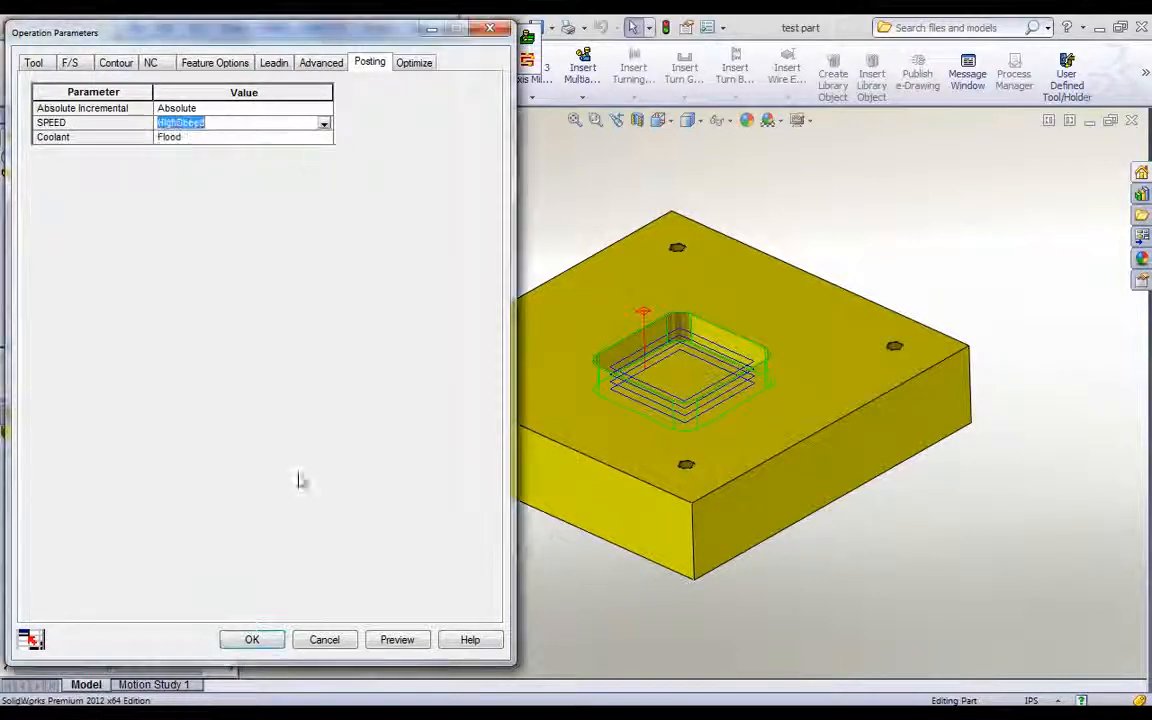
click(274, 642)
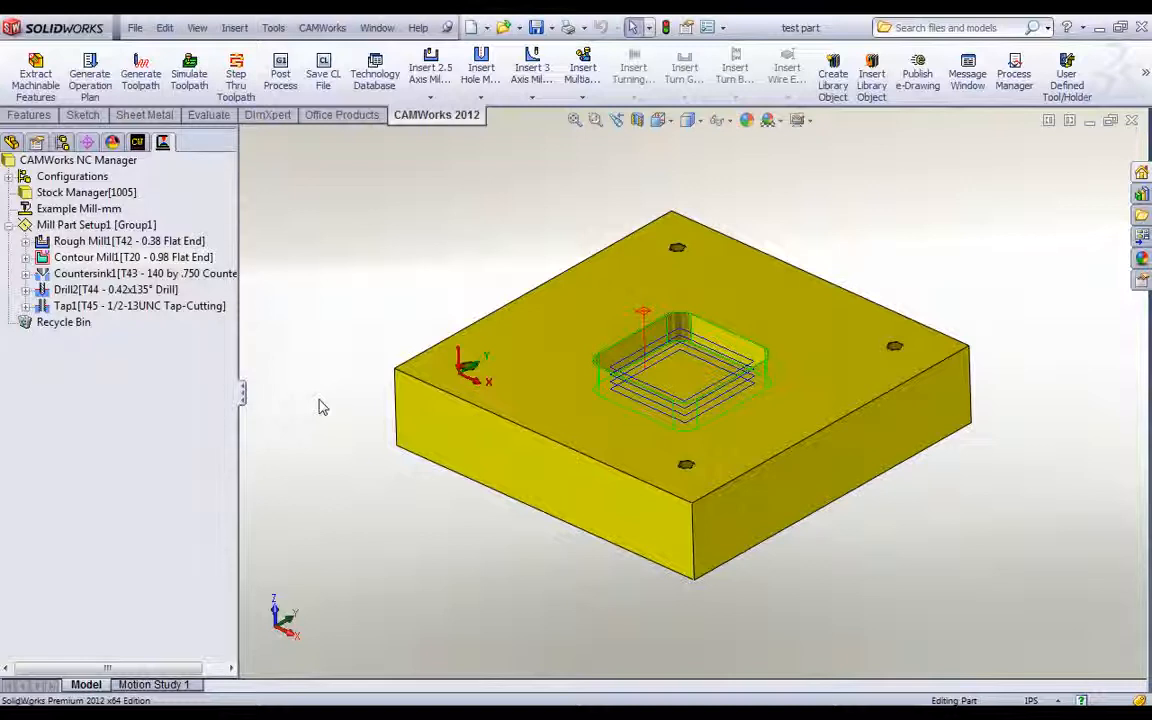
Step: Post process the Contour Mill1 operation to test part.txt on the Desktop, replacing the existing file
right_click(193, 257)
click(255, 236)
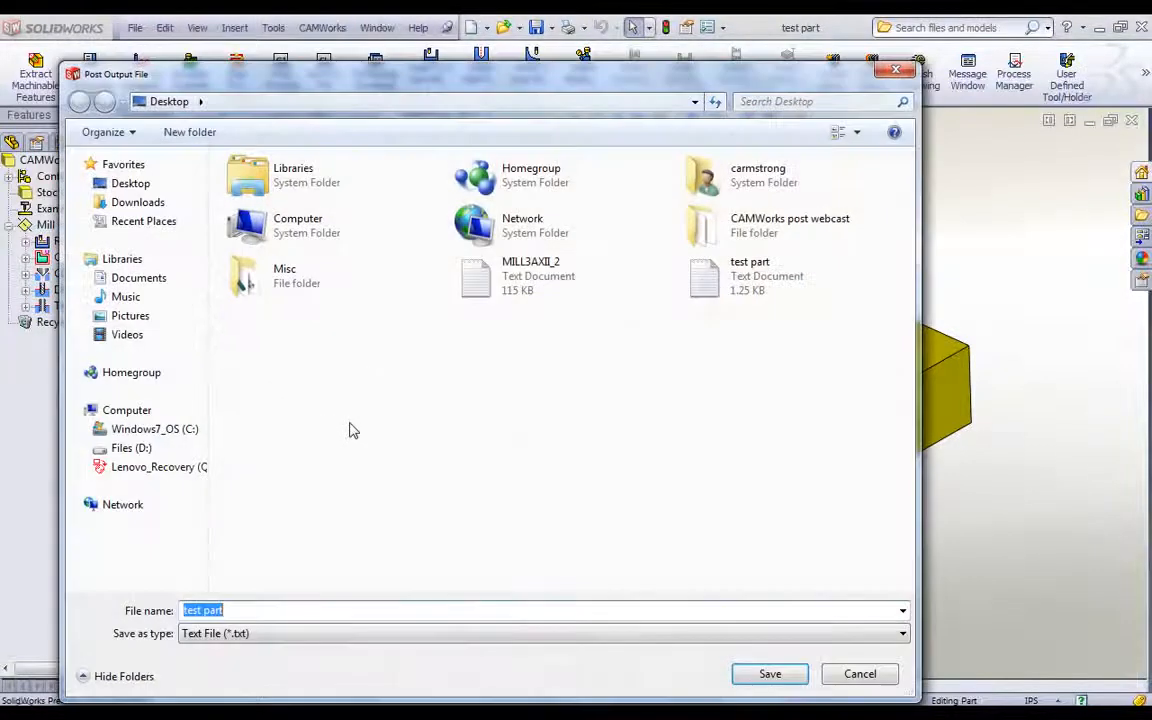
click(770, 674)
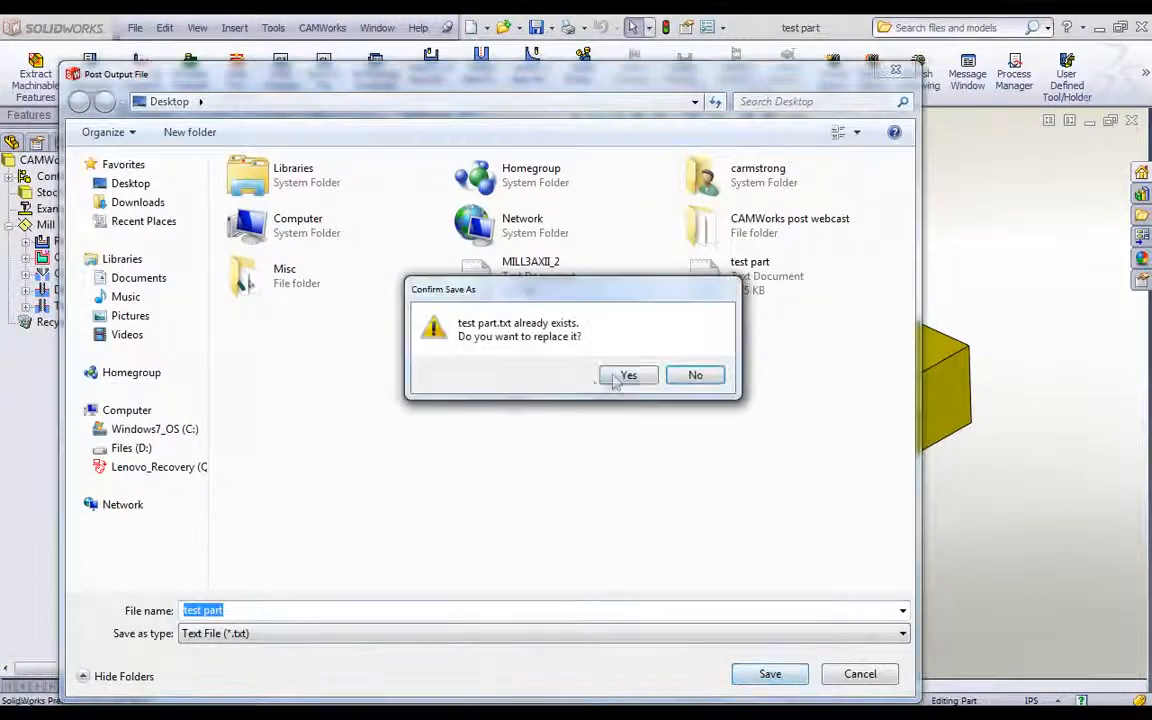
click(625, 376)
click(525, 211)
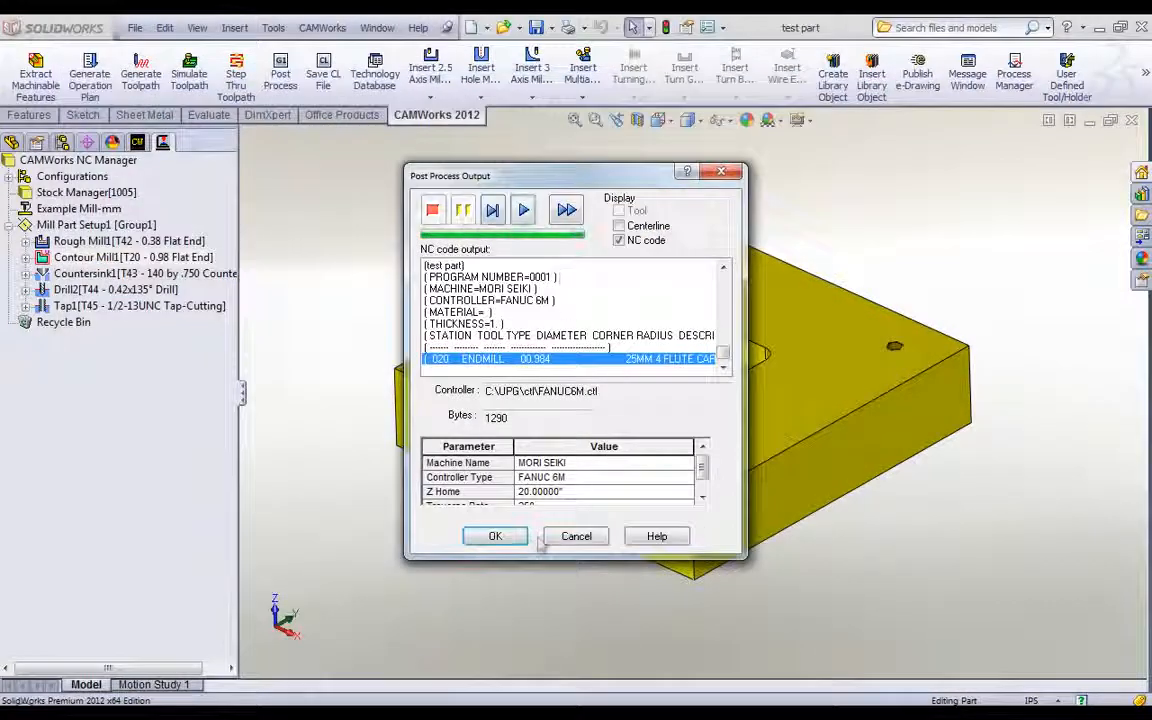
click(495, 536)
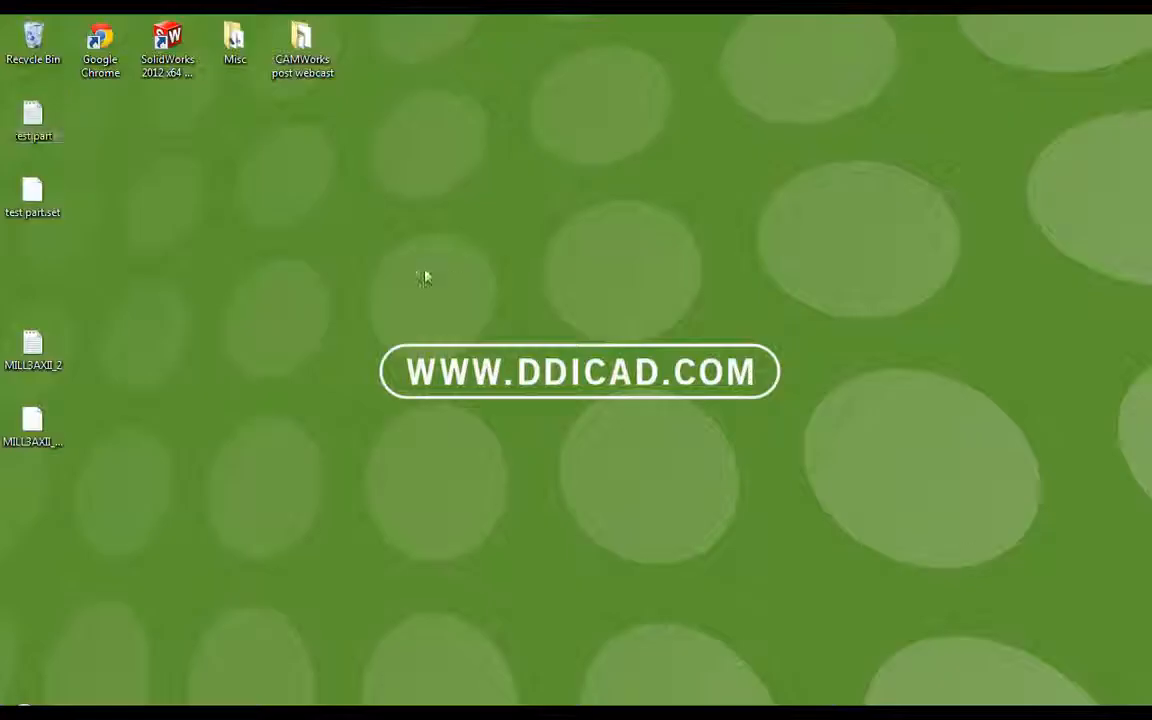
Step: Open the posted test part file in Notepad and examine the G05 P10000 code after the tool change
double_click(33, 115)
double_click(330, 102)
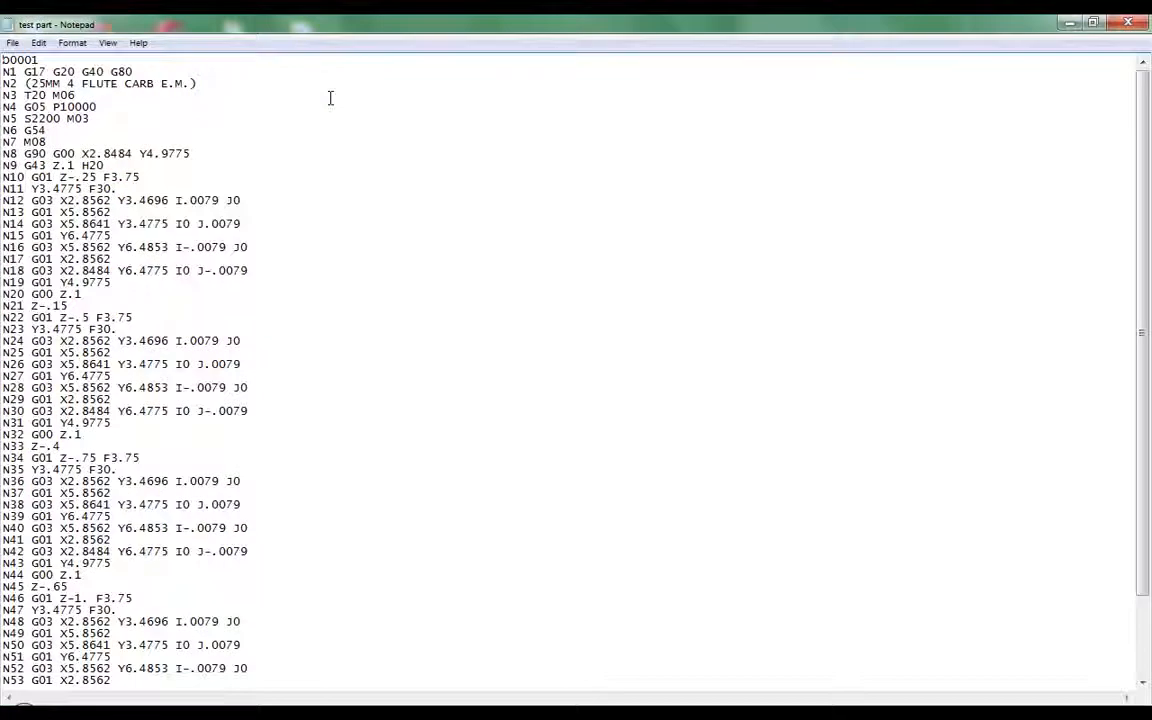
mouse_move(23, 95)
mouse_down()
mouse_move(66, 95)
mouse_move(52, 118)
mouse_move(98, 119)
mouse_move(23, 107)
mouse_up()
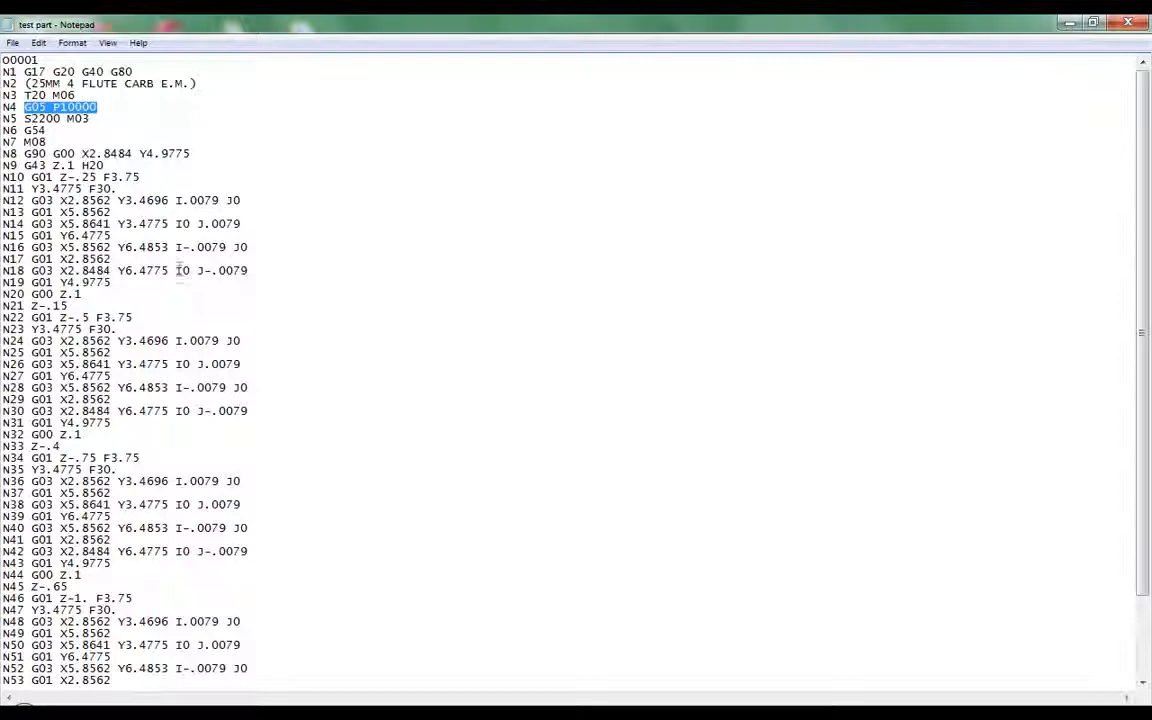
Step: Switch to the EControl syntax editor and review the highspeed attribute definition in GENERAL.LIB
click(735, 714)
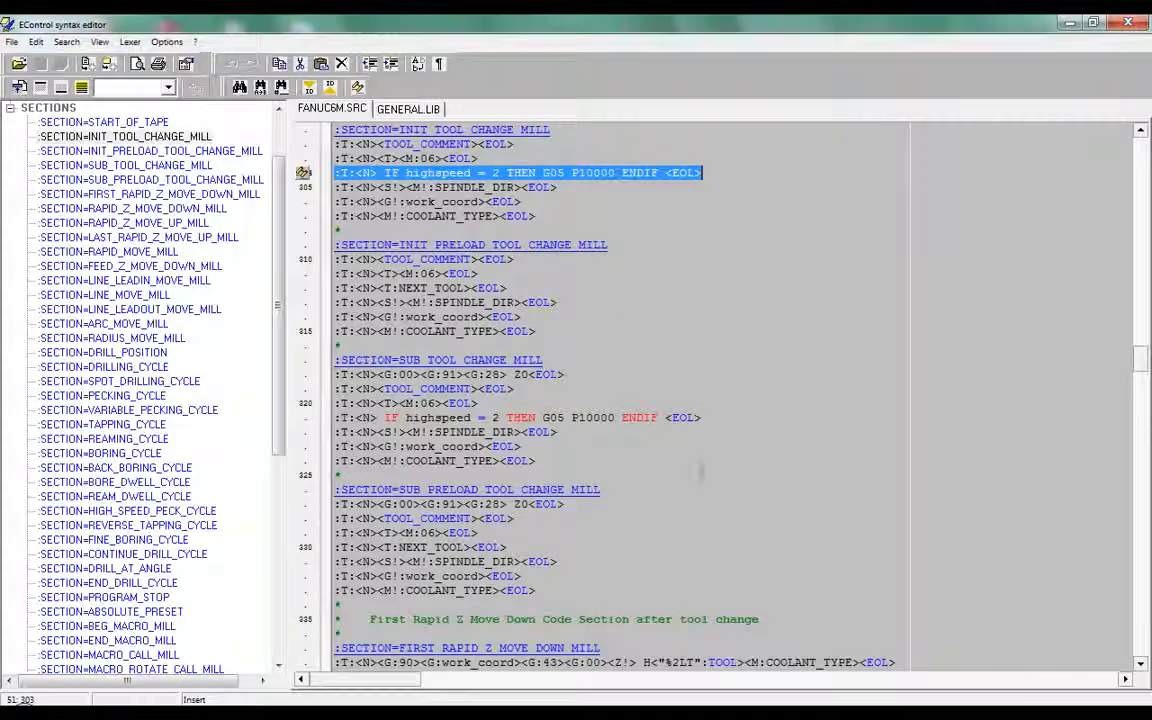
click(408, 108)
drag(424, 414, 337, 292)
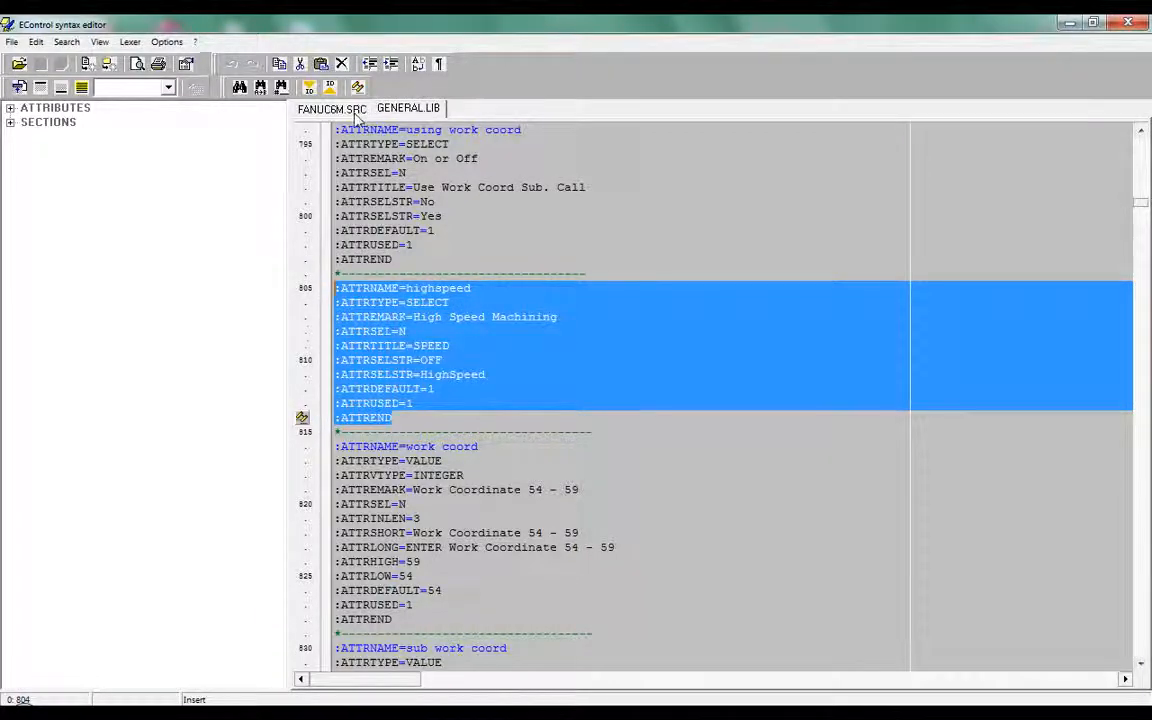
Step: Review the :OPERLIST=highspeed lines under the mill operation types in FANUC6M.SRC
click(318, 108)
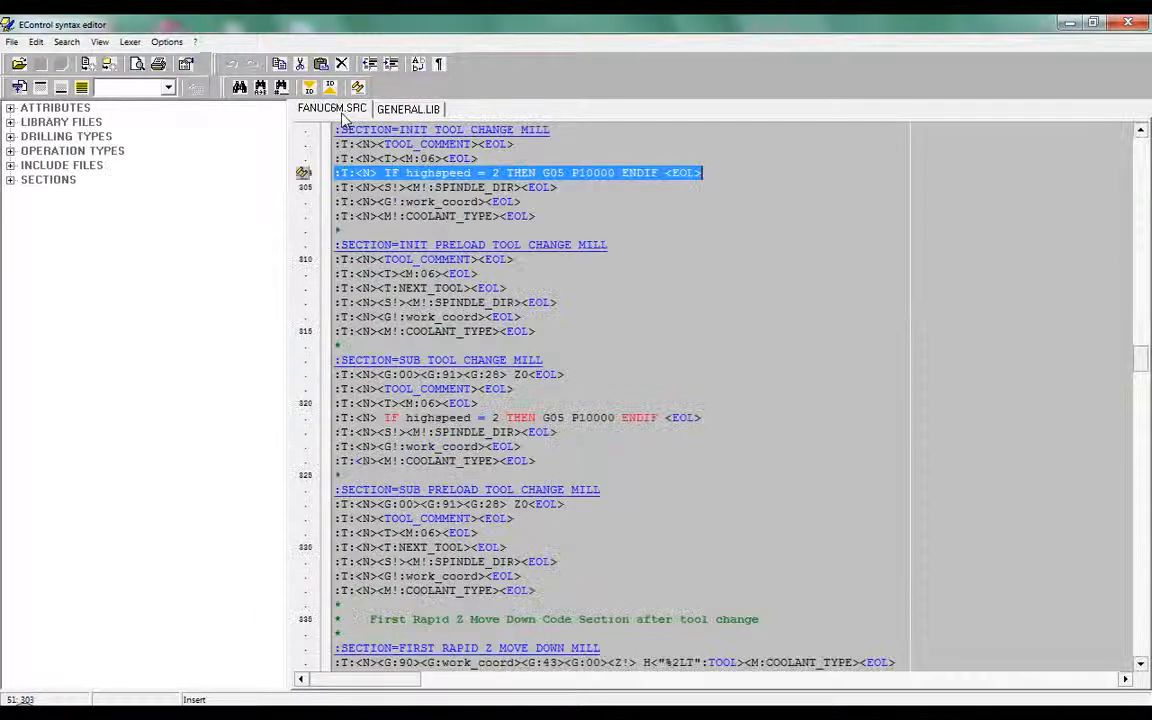
click(10, 150)
click(85, 166)
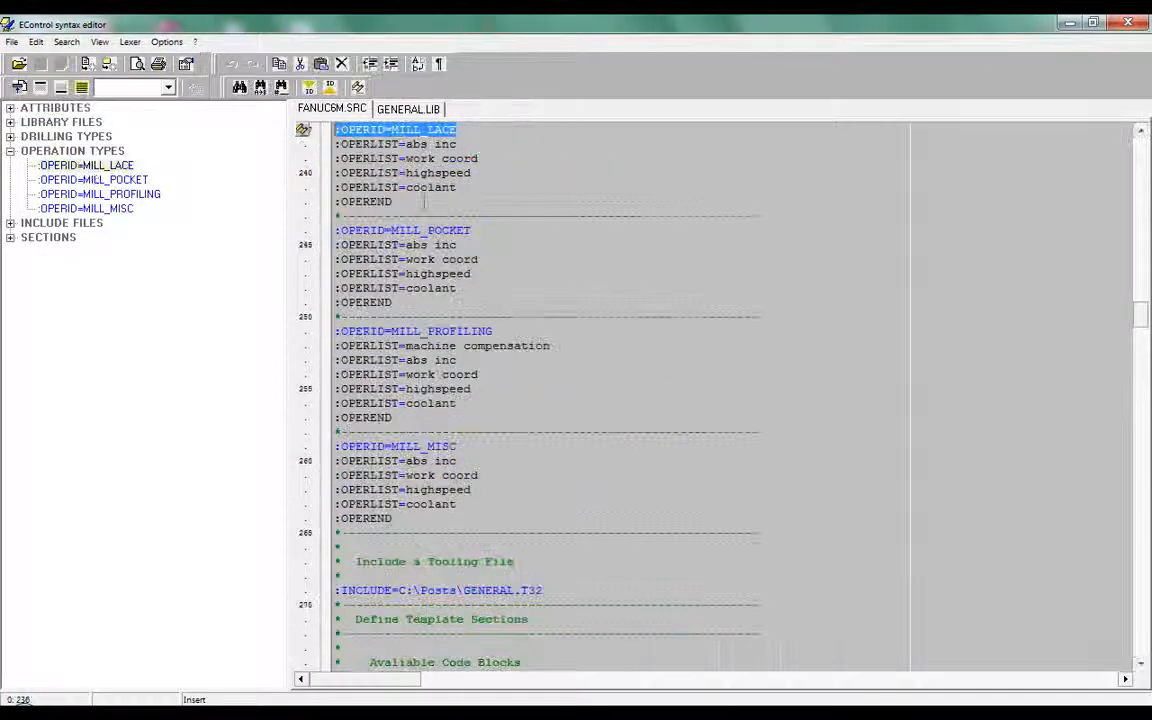
mouse_move(336, 172)
mouse_down()
mouse_move(465, 172)
mouse_move(341, 172)
mouse_up()
drag(472, 273, 336, 273)
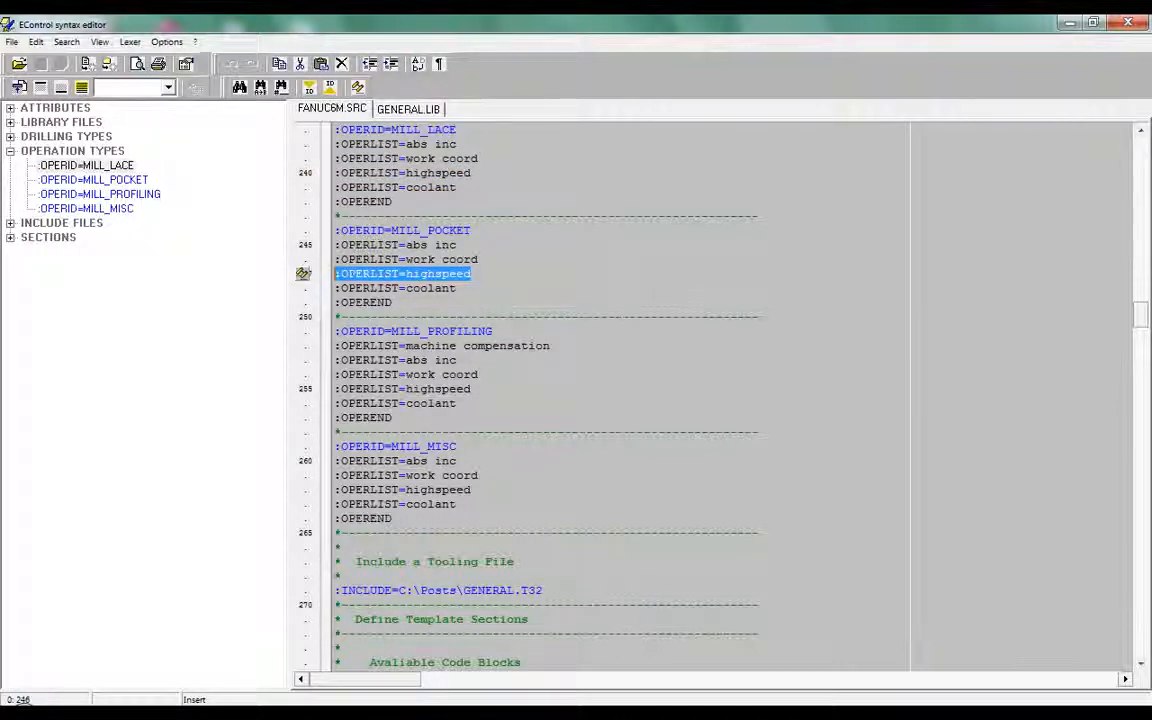
drag(472, 388, 336, 389)
drag(472, 489, 336, 490)
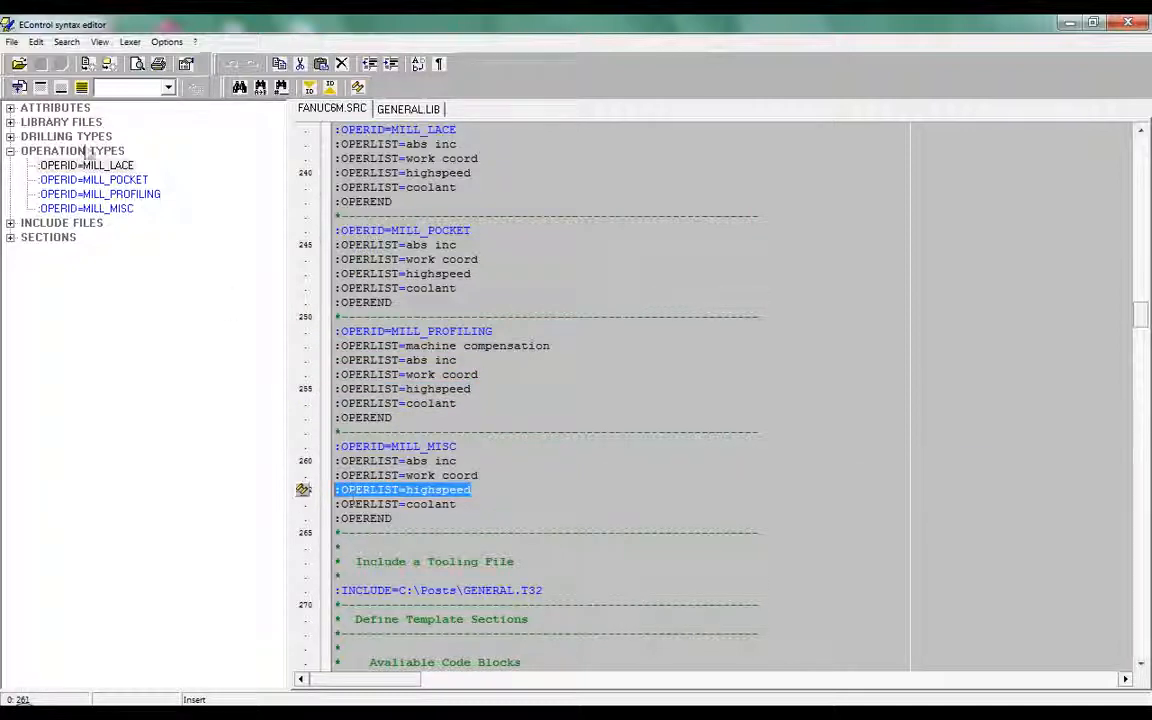
Step: Review the highspeed condition line and its G05 code in the INIT_TOOL_CHANGE_MILL section
click(10, 150)
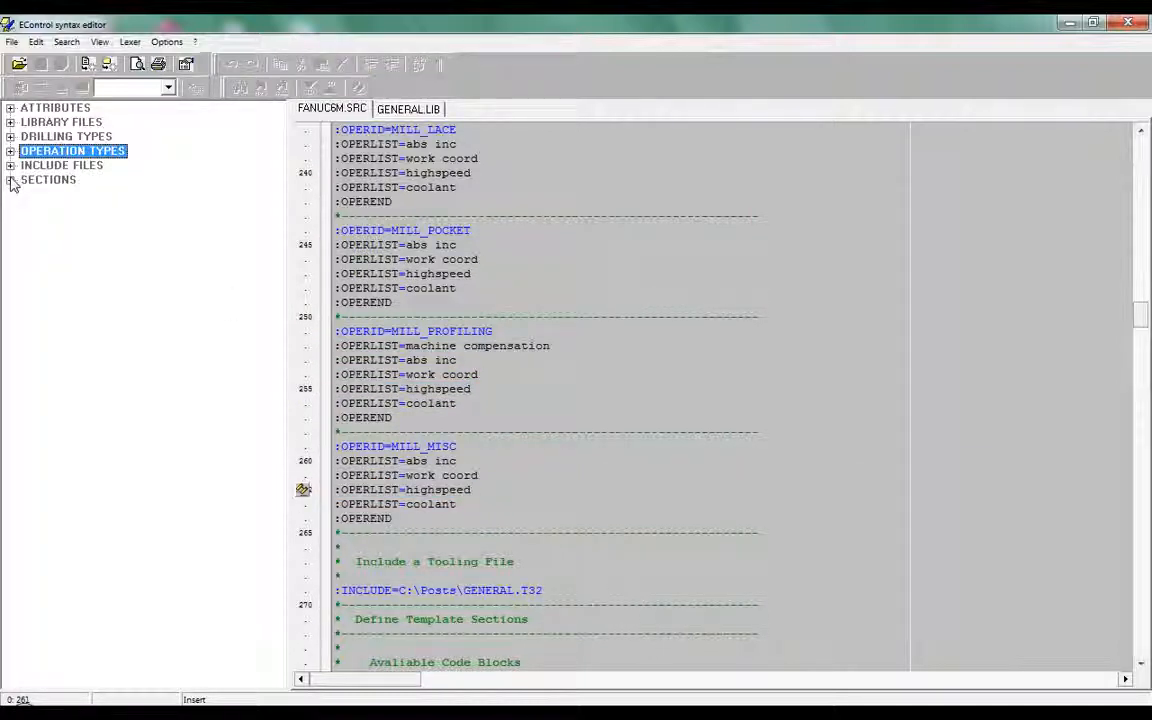
click(10, 180)
click(98, 137)
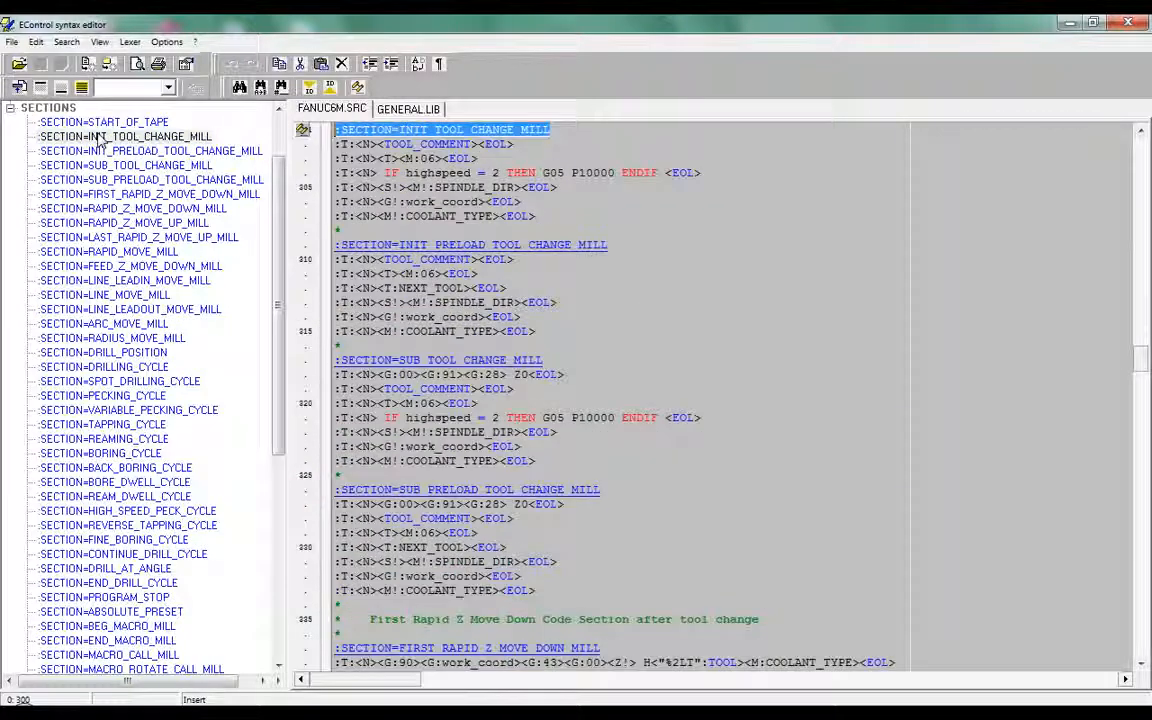
drag(334, 172, 703, 172)
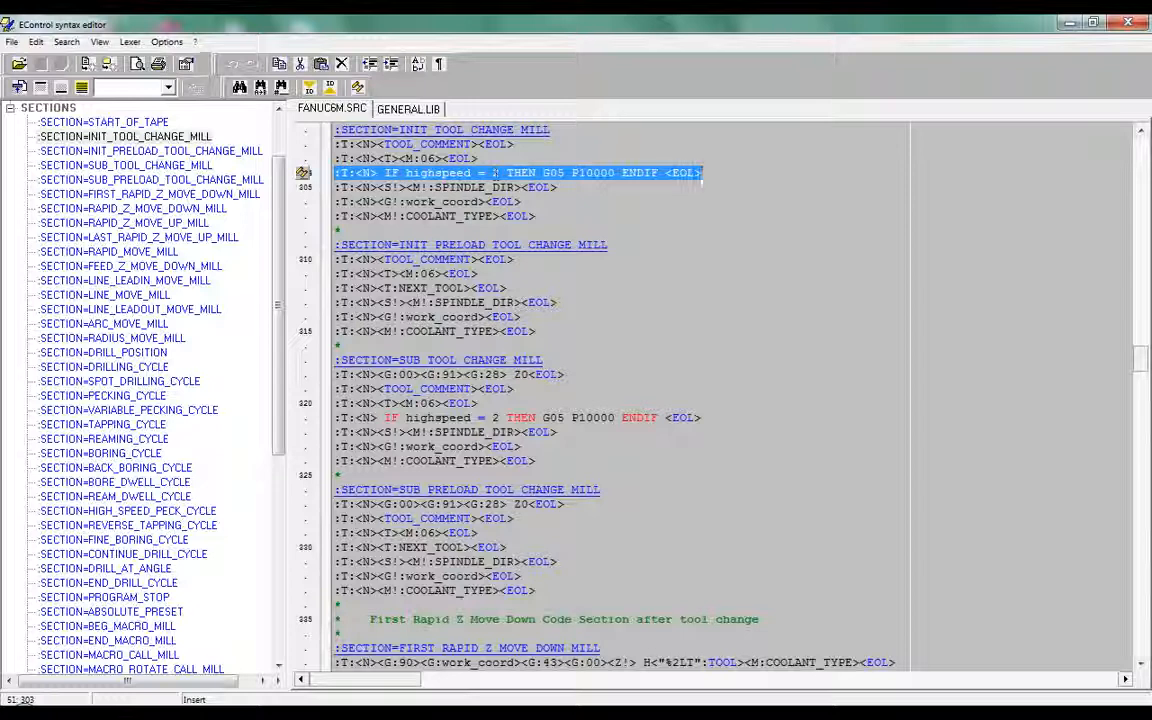
double_click(553, 172)
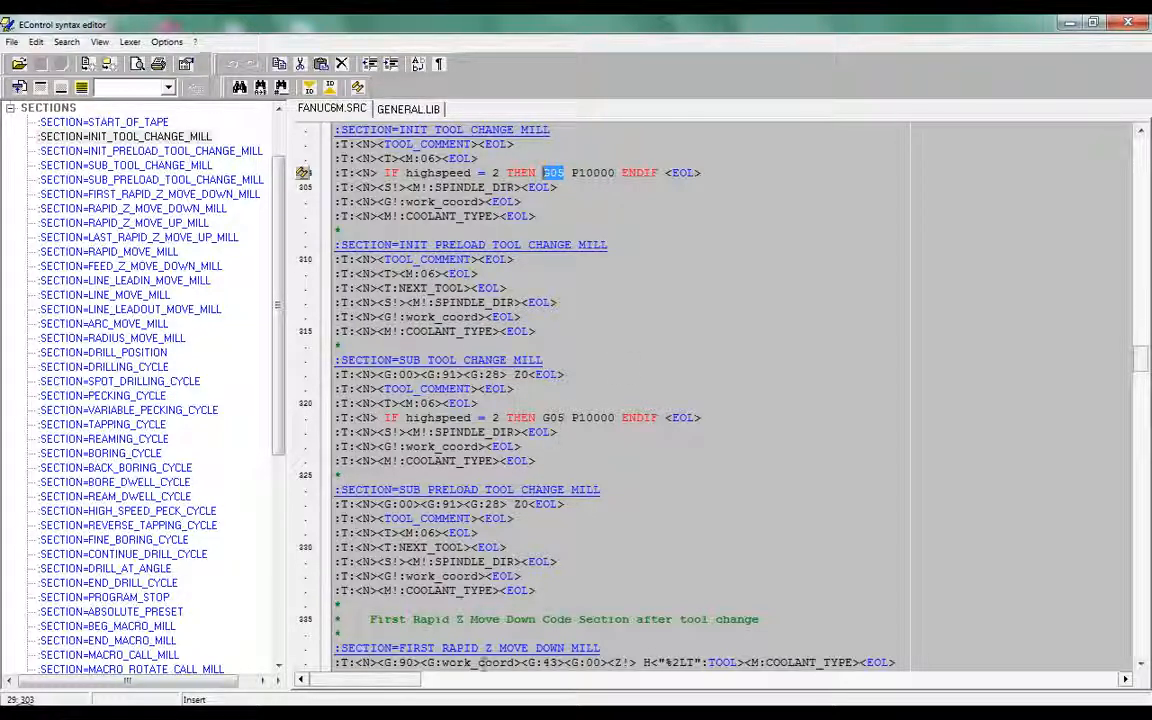
Step: Switch back to SolidWorks and reopen the Contour Mill1 posting parameters to check the SPEED setting
key(alt+Tab)
drag(120, 150, 178, 384)
double_click(178, 538)
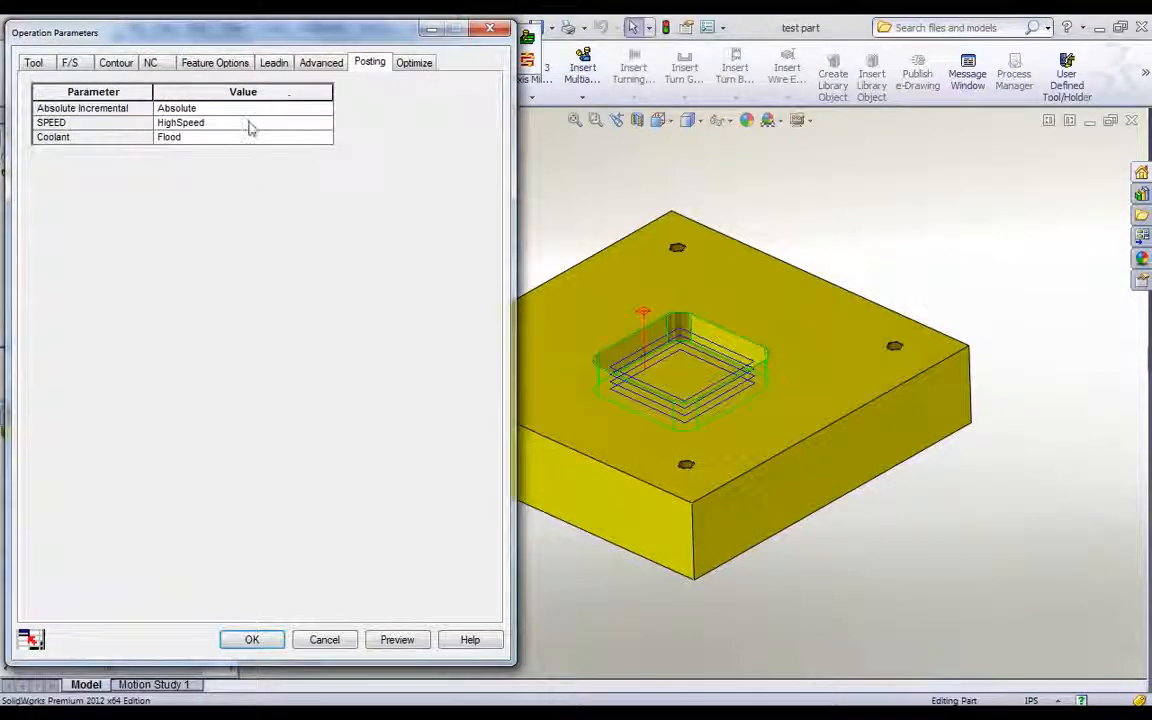